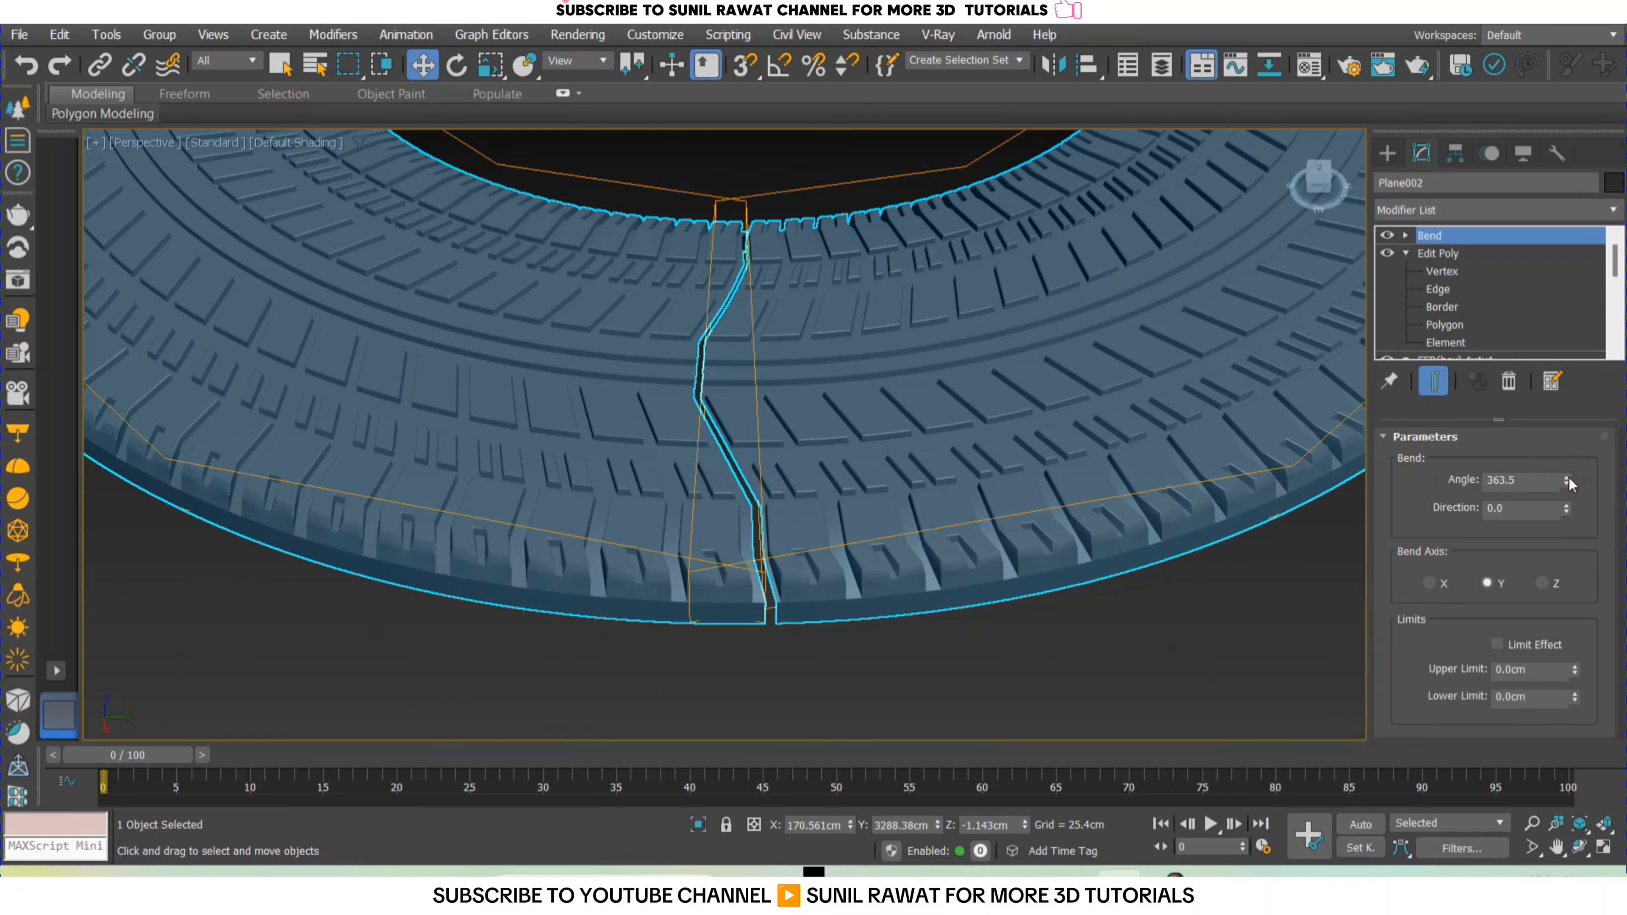
Set the Bend angle to 364 so the tyre's two ends nearly meet without overlapping, with edged faces displayed.
{"action": "key", "text": "F4"}
{"action": "scroll", "coordinate": [863, 503], "scroll_direction": "up", "scroll_amount": 6}
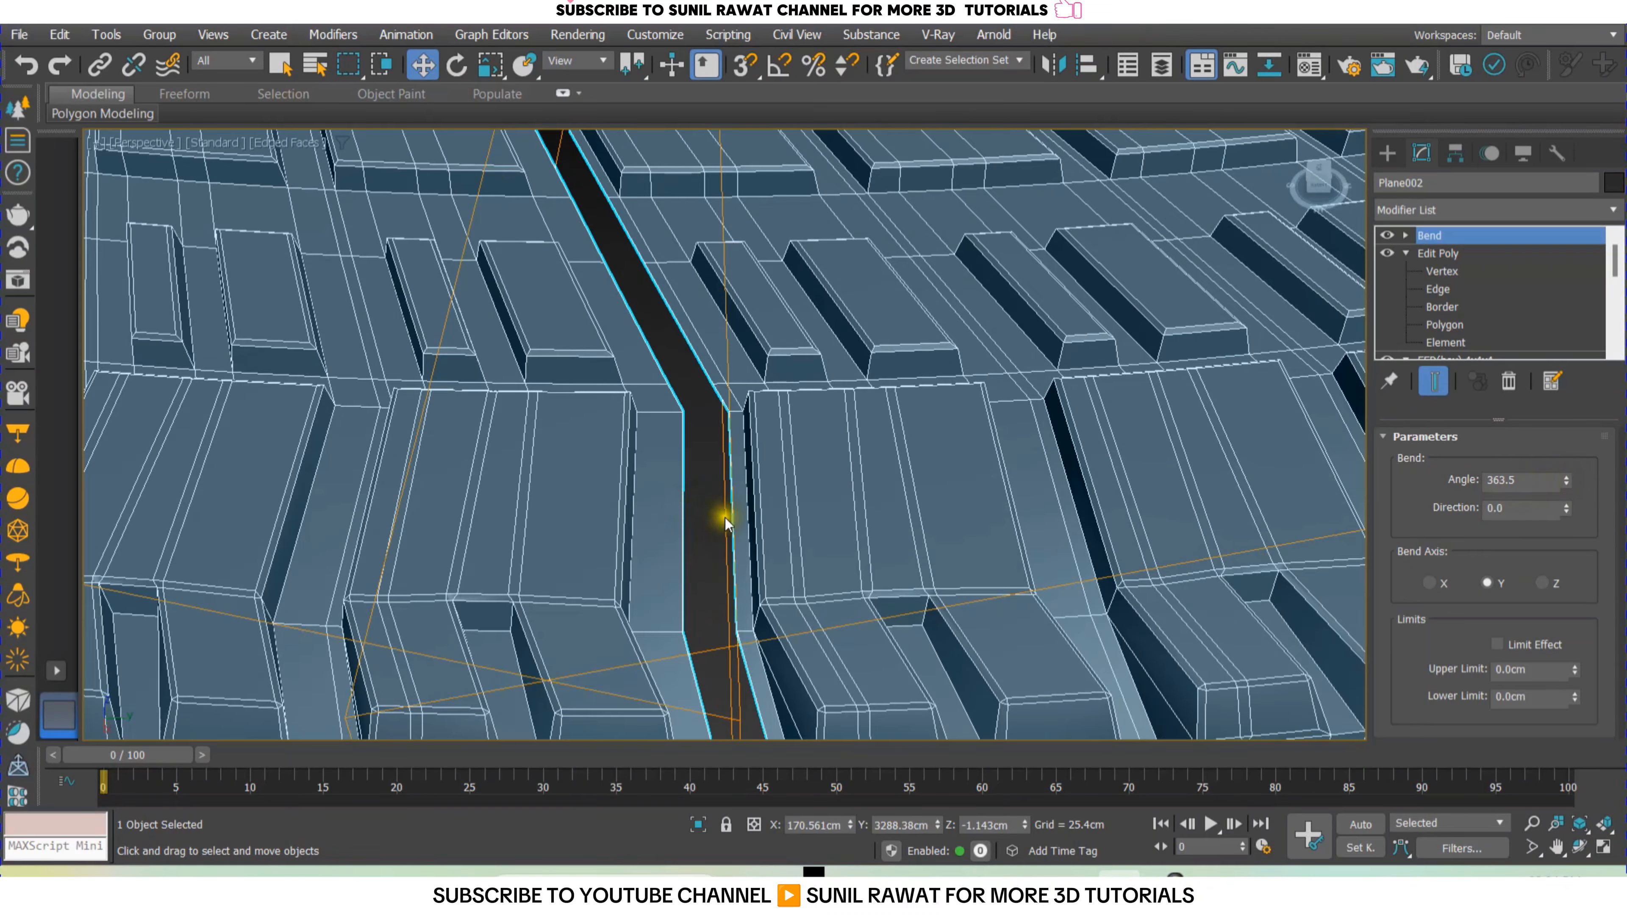
{"action": "middle_click_drag", "start_coordinate": [726, 521], "coordinate": [719, 479]}
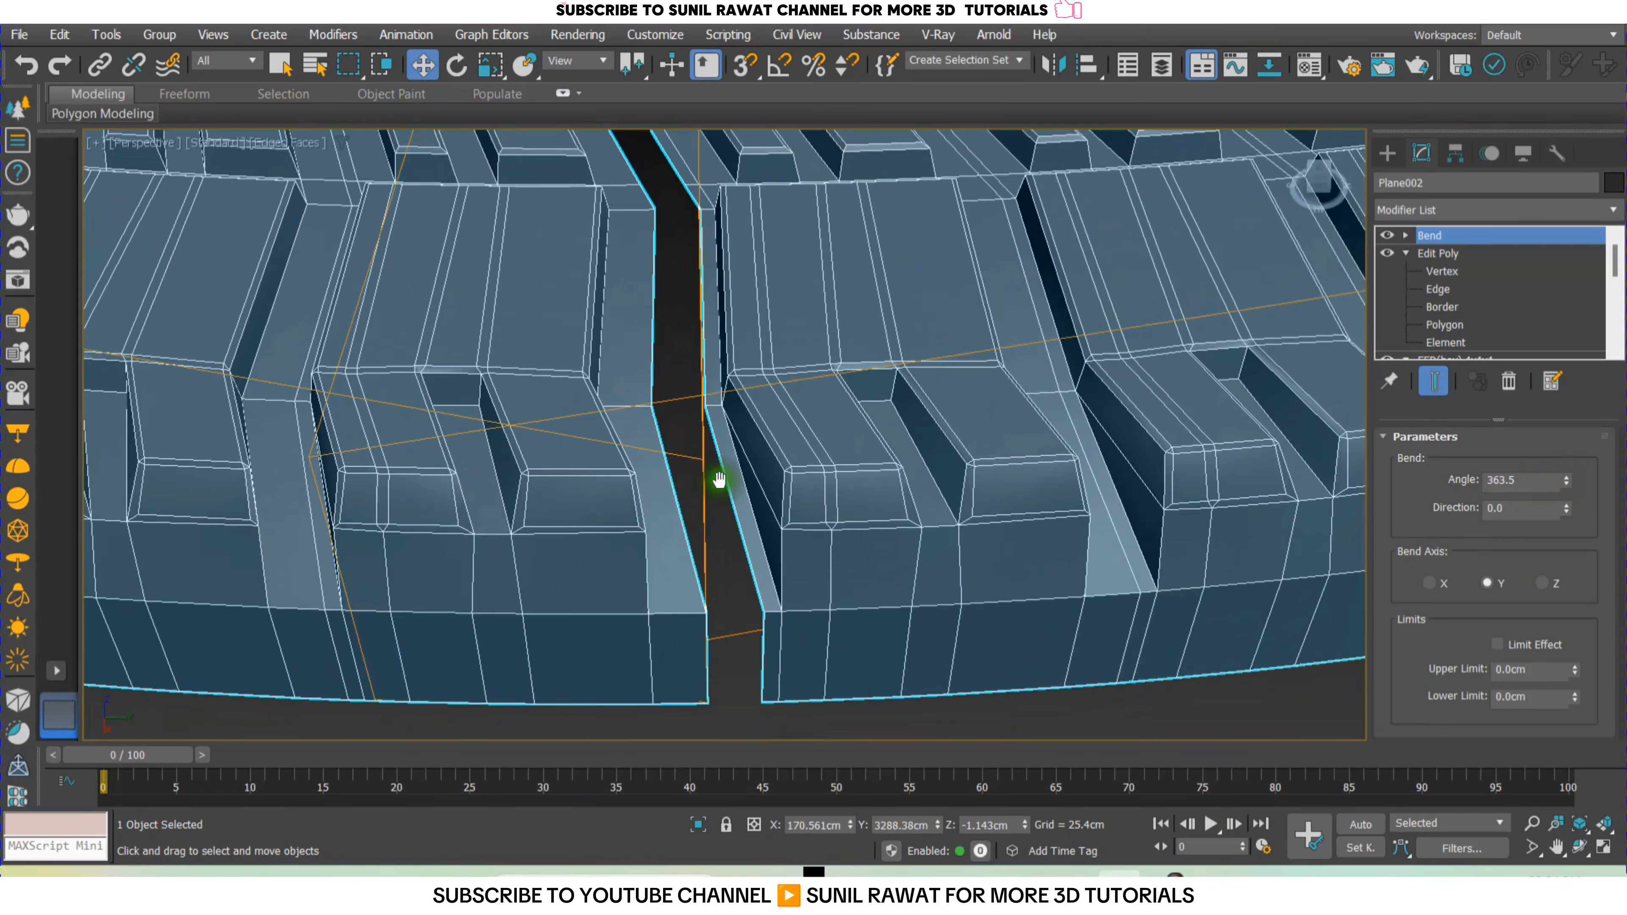
{"action": "left_click", "coordinate": [1568, 476]}
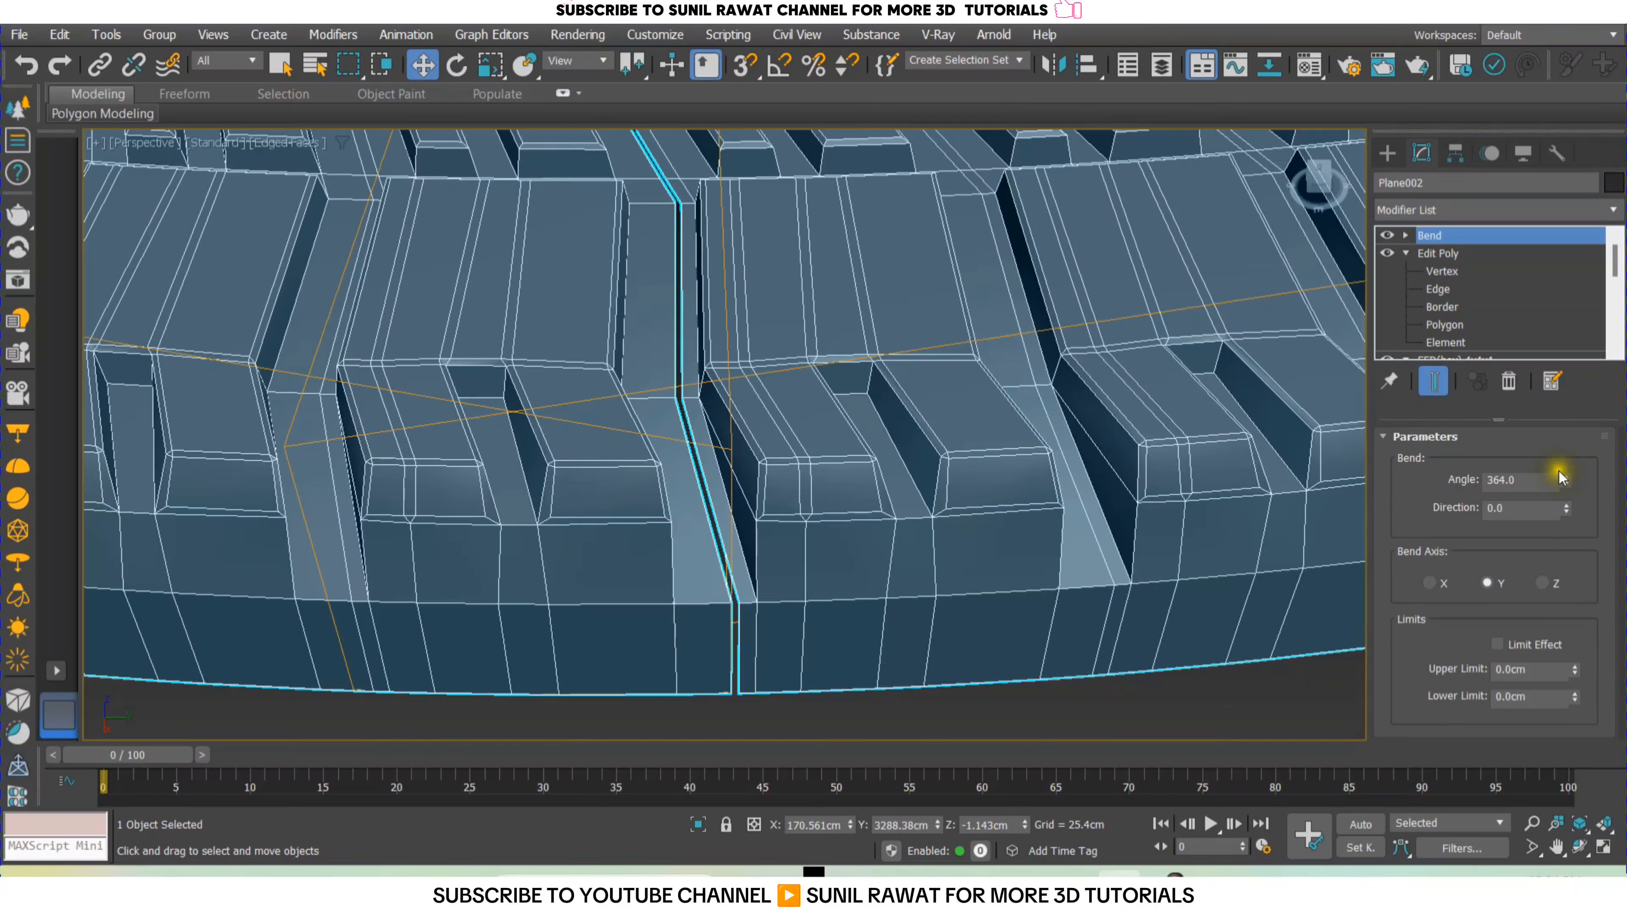
{"action": "left_click", "coordinate": [1568, 478]}
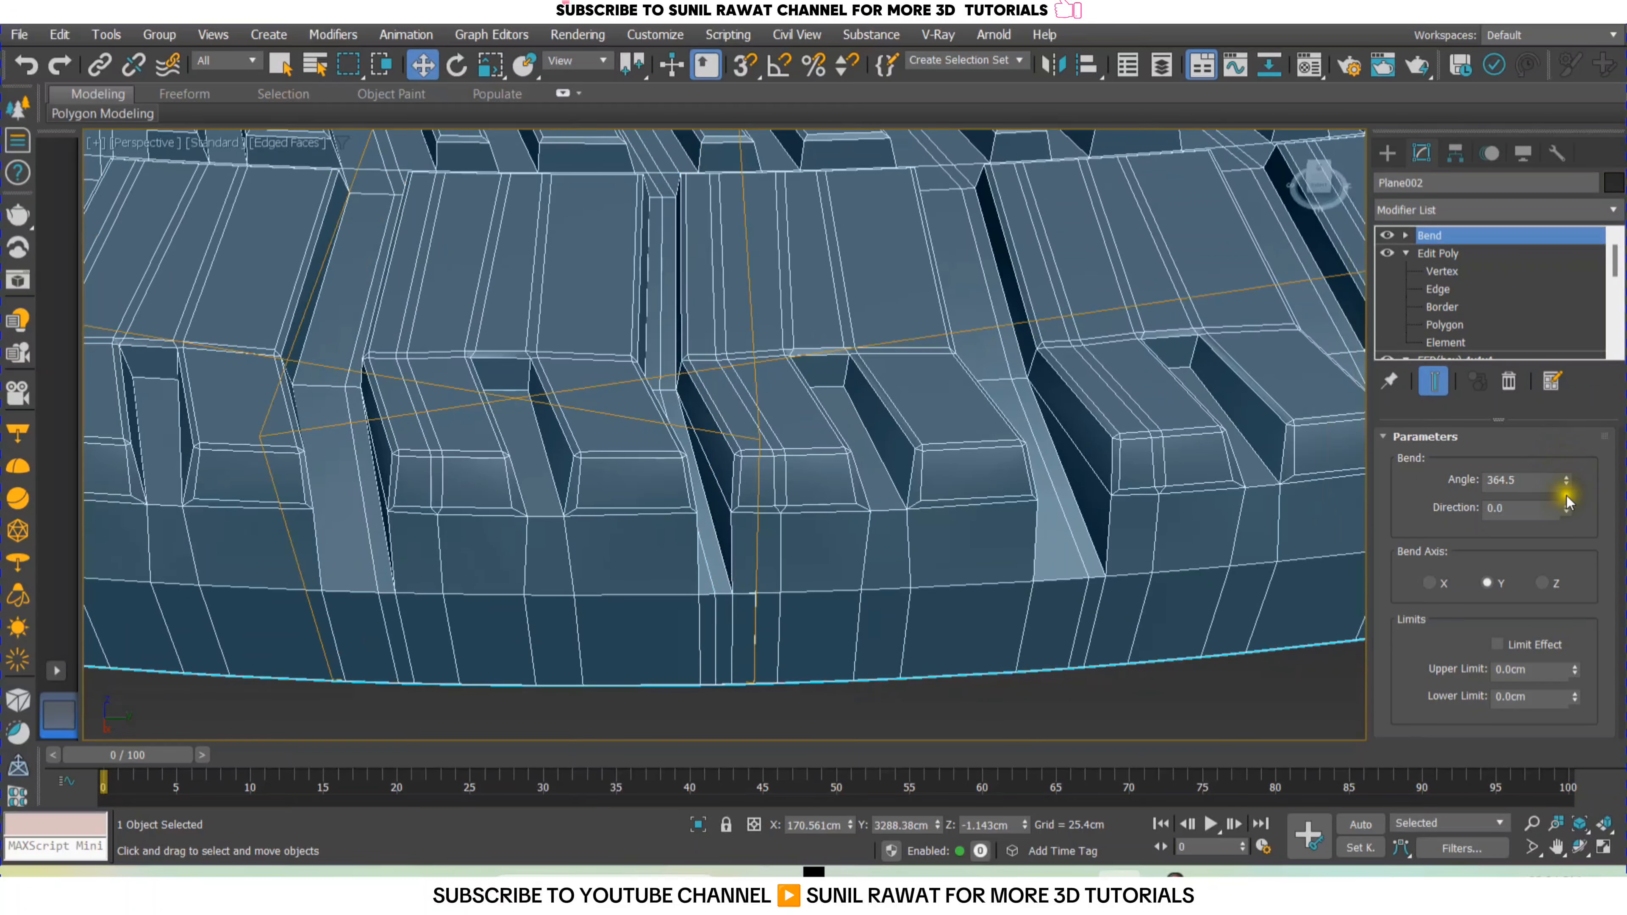
{"action": "left_click", "coordinate": [1566, 484]}
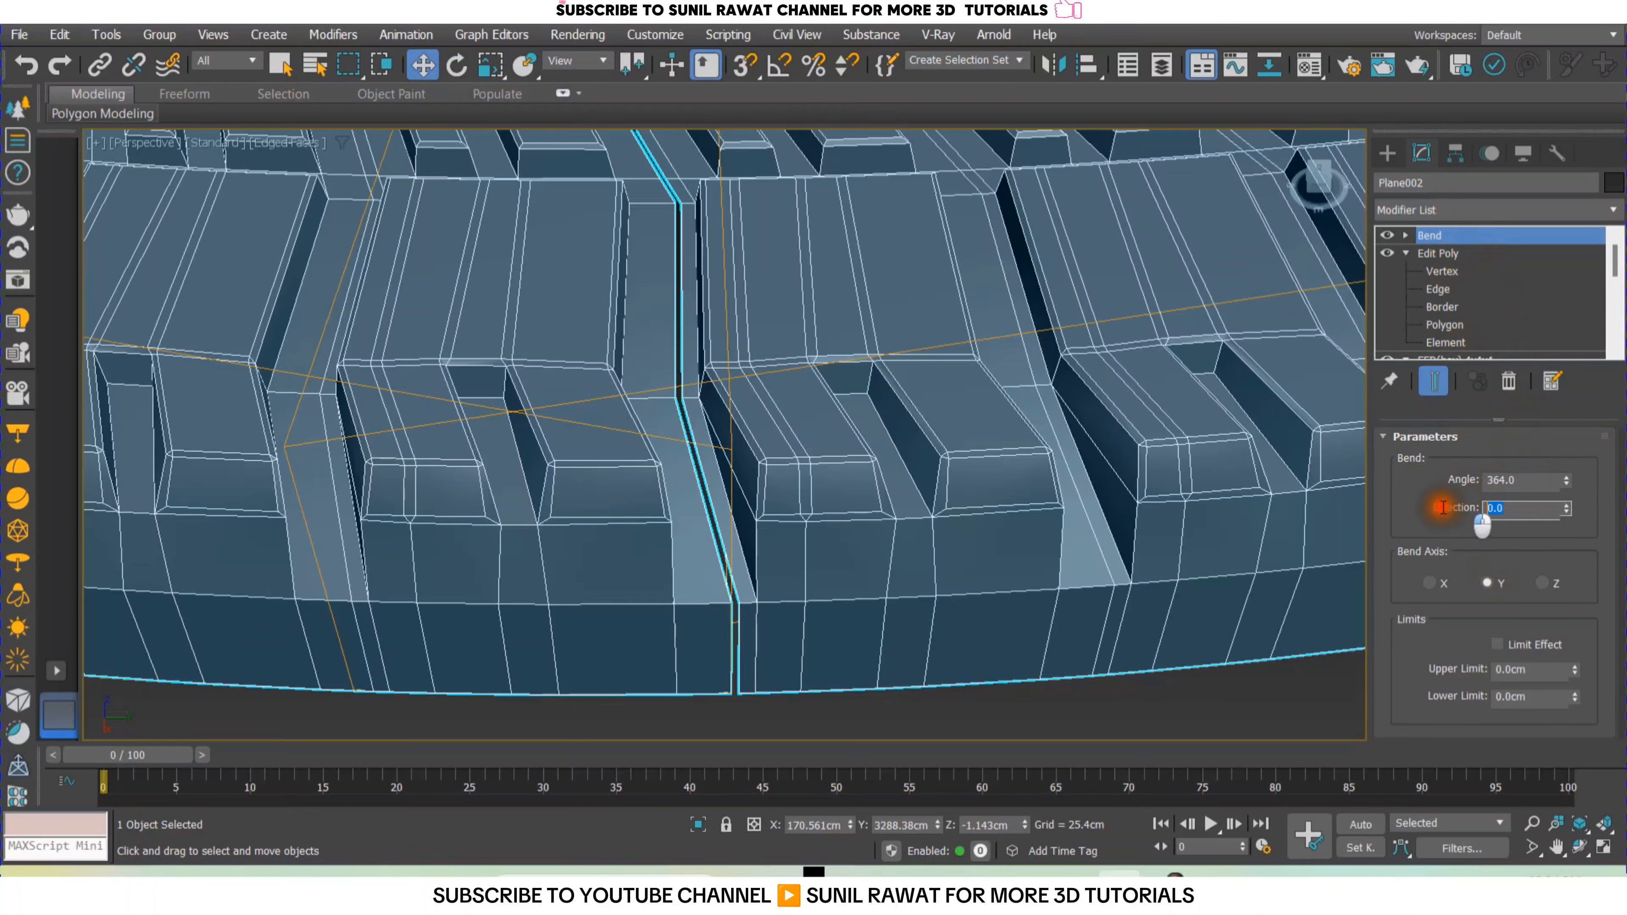
Set the Bend direction to -90.
{"action": "left_click_drag", "start_coordinate": [1569, 512], "coordinate": [1595, 605]}
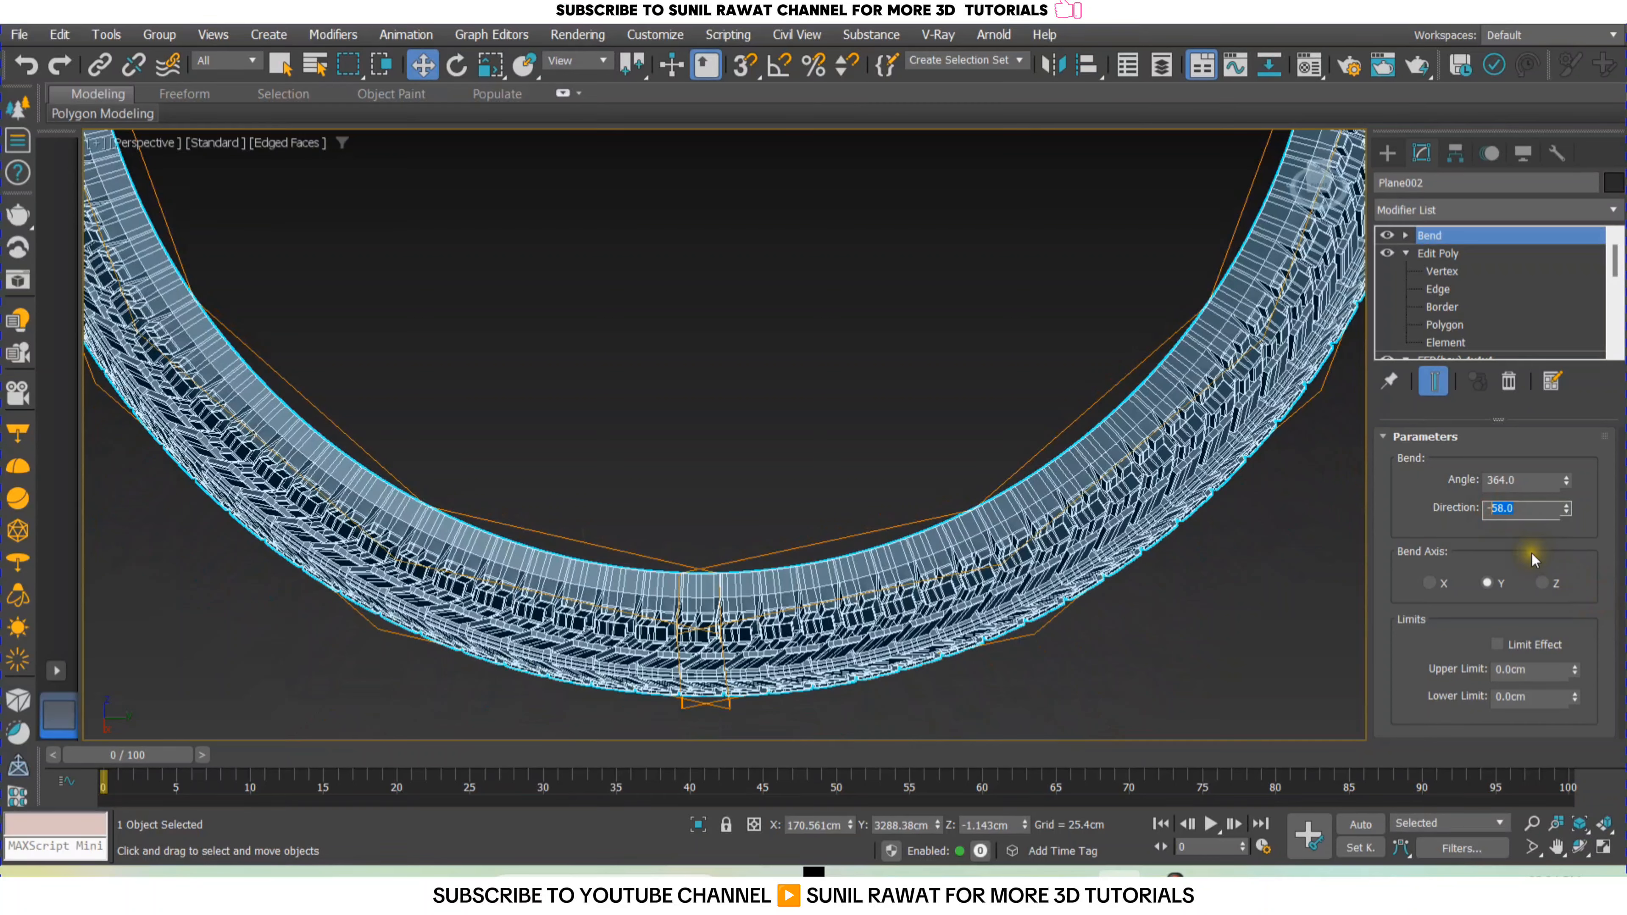
{"action": "type", "text": "9"}
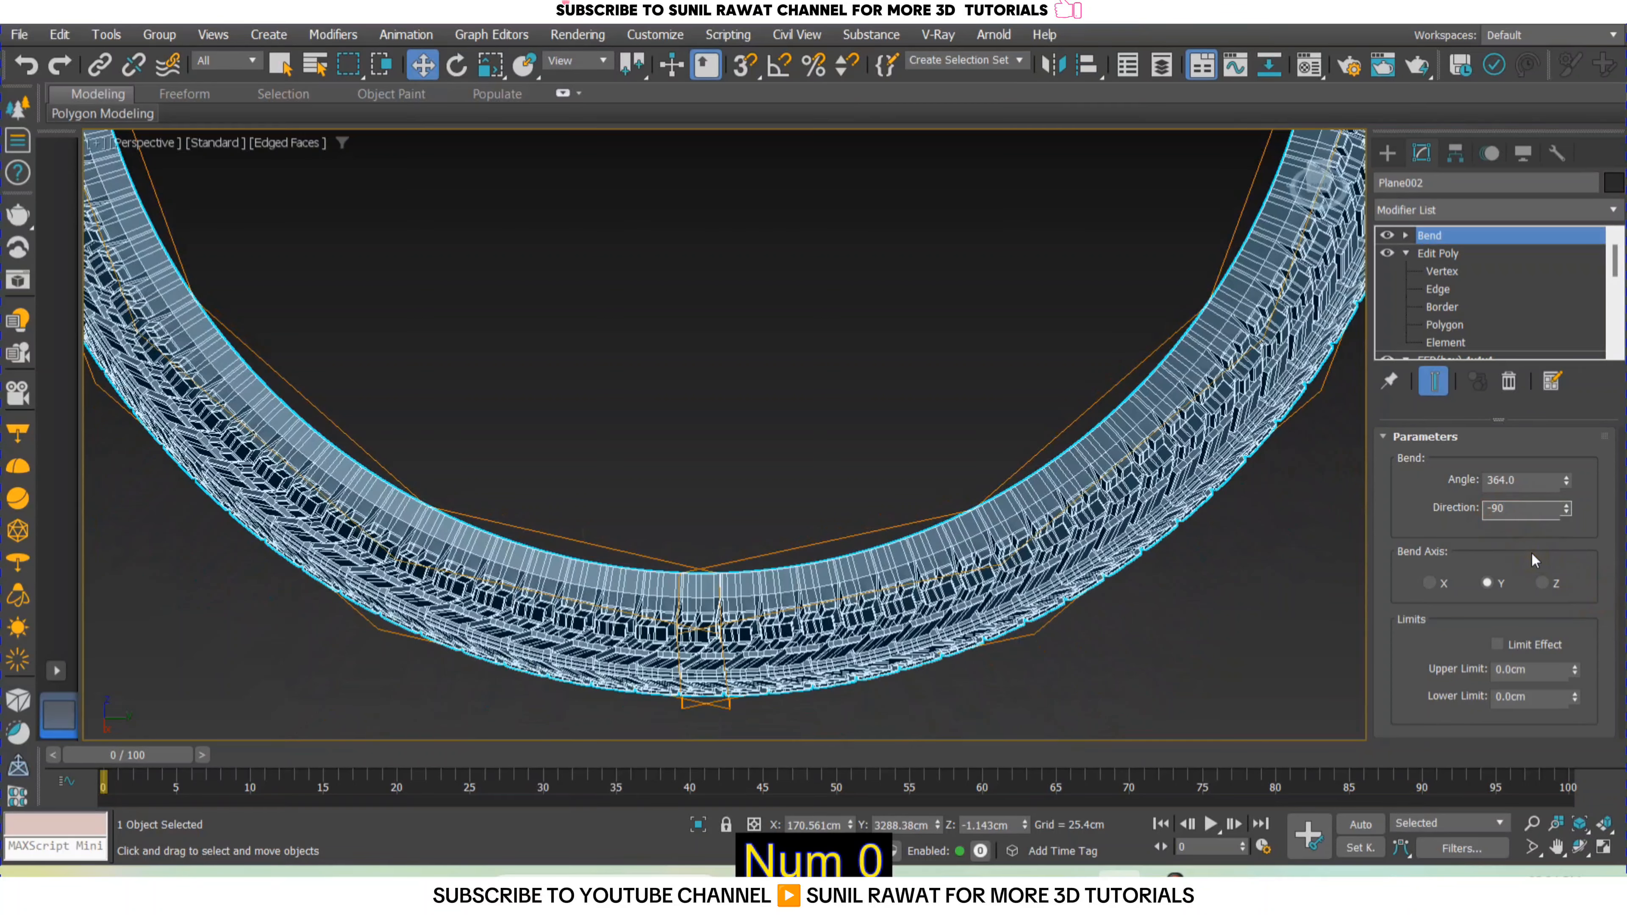
{"action": "type", "text": "0"}
{"action": "key", "text": "Return"}
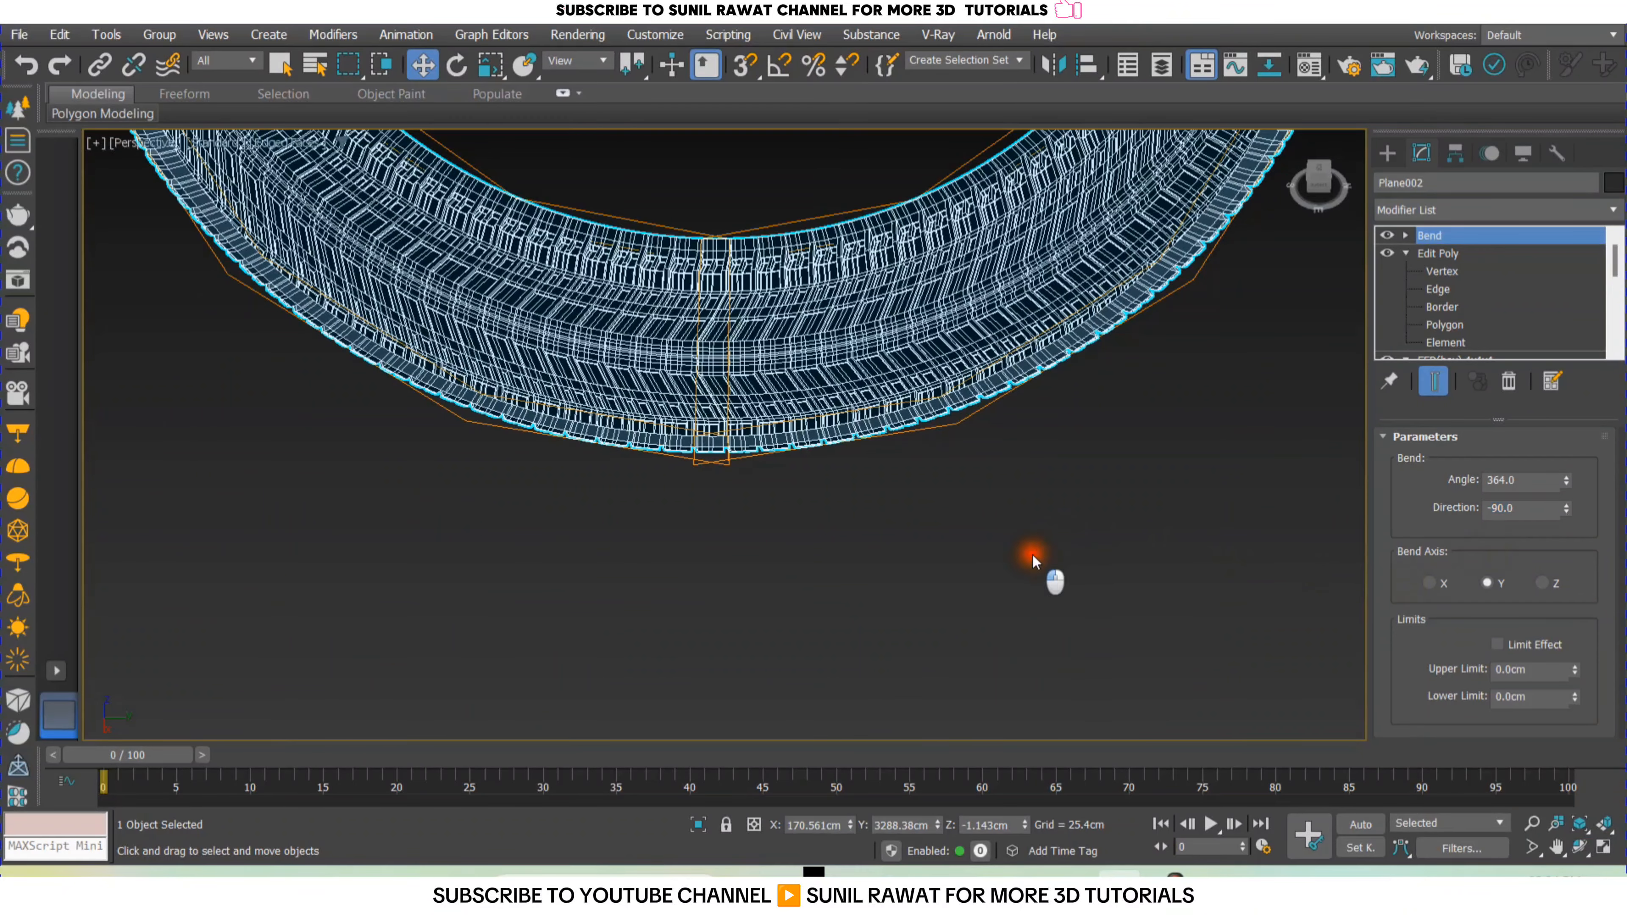
Deselect the tyre and examine its tread, inner side and sidewall, then the seam where its ends meet.
{"action": "left_click", "coordinate": [1034, 560]}
{"action": "key", "text": "alt+w"}
{"action": "scroll", "coordinate": [1089, 628], "scroll_direction": "down", "scroll_amount": 5}
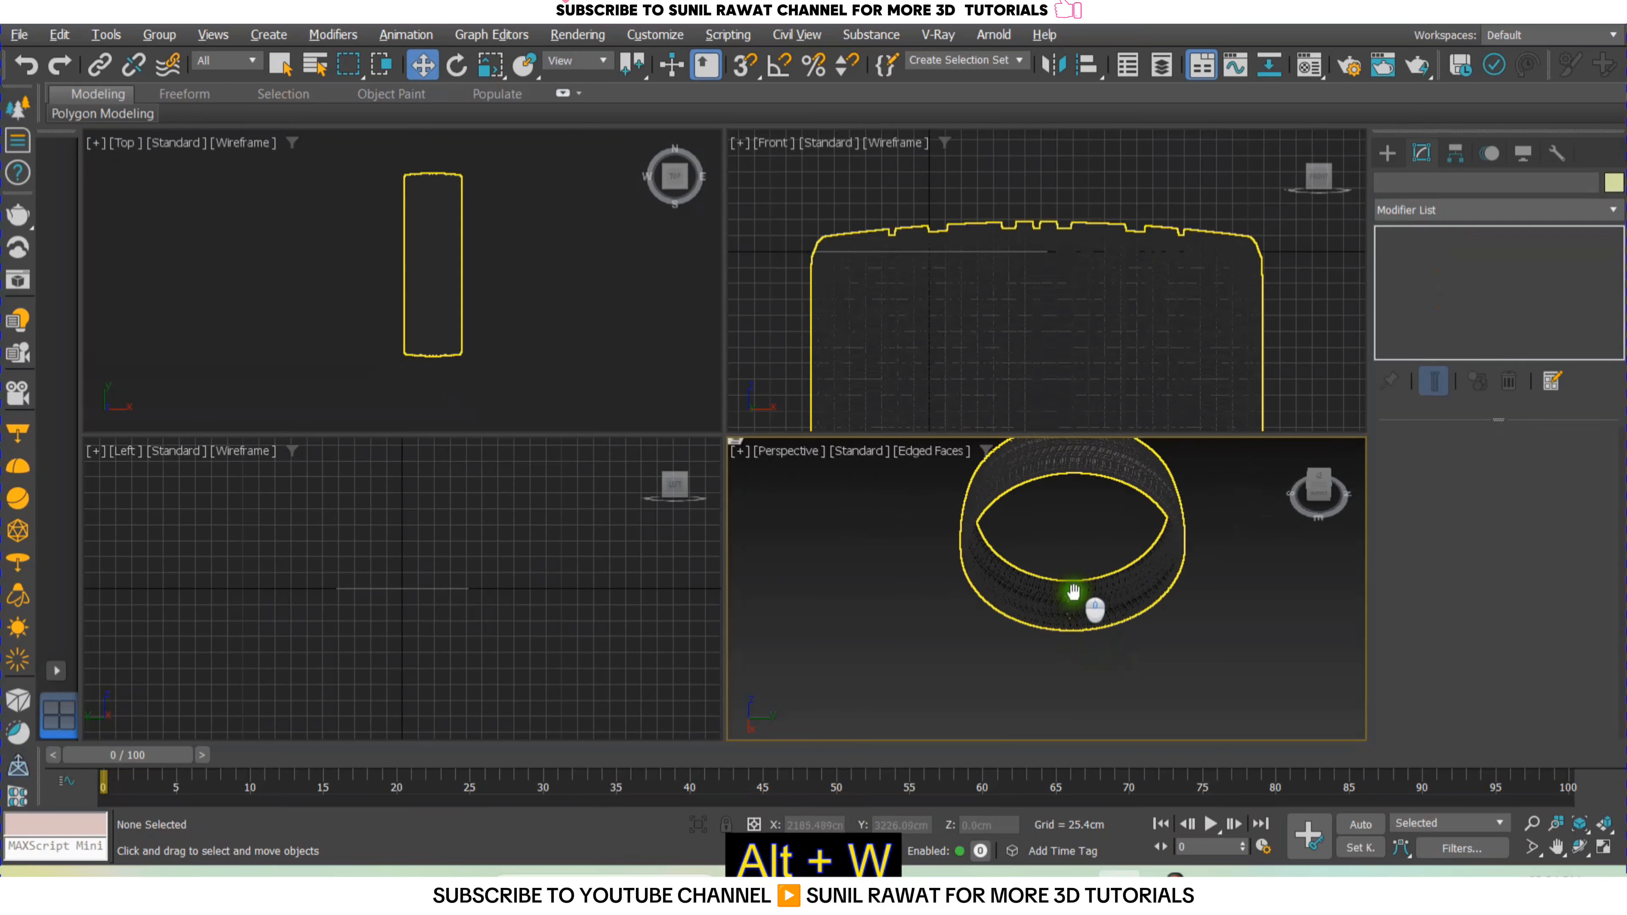
{"action": "key", "text": "alt+w"}
{"action": "middle_click_drag", "start_coordinate": [1064, 610], "coordinate": [1046, 520], "text": "alt"}
{"action": "scroll", "coordinate": [826, 367], "scroll_direction": "up", "scroll_amount": 5}
{"action": "scroll", "coordinate": [833, 359], "scroll_direction": "up", "scroll_amount": 1}
{"action": "left_click", "coordinate": [800, 329]}
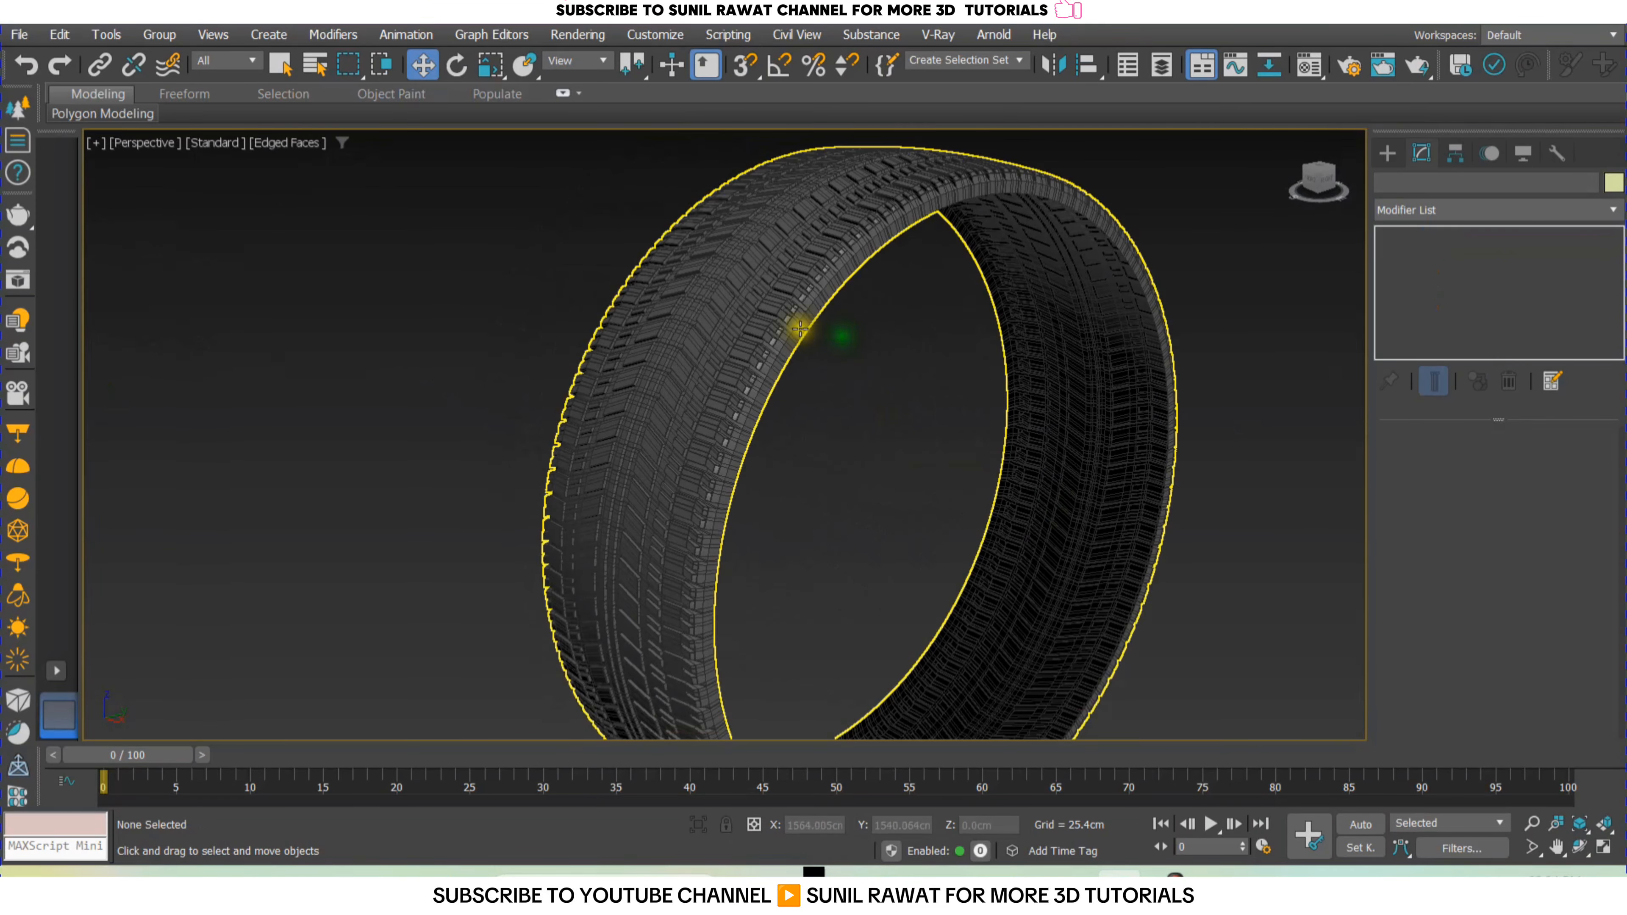
{"action": "key", "text": "g"}
{"action": "middle_click_drag", "start_coordinate": [730, 378], "coordinate": [705, 335]}
{"action": "scroll", "coordinate": [667, 529], "scroll_direction": "up", "scroll_amount": 3}
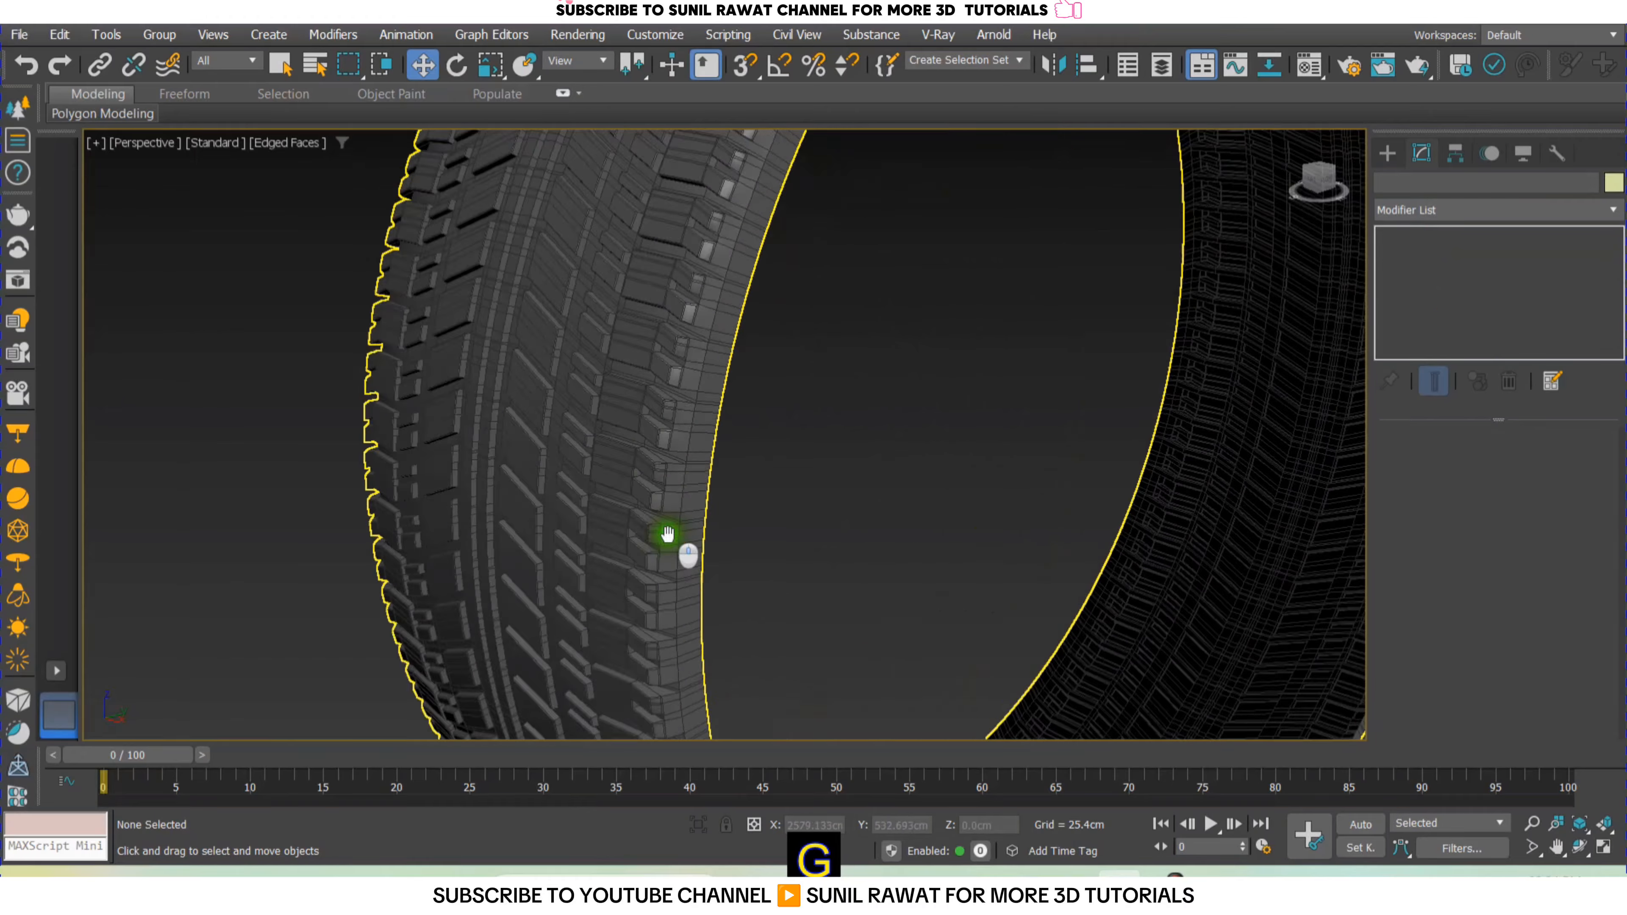
{"action": "middle_click_drag", "start_coordinate": [667, 531], "coordinate": [677, 356]}
{"action": "middle_click_drag", "start_coordinate": [785, 570], "coordinate": [825, 574], "text": "alt"}
{"action": "scroll", "coordinate": [692, 619], "scroll_direction": "up", "scroll_amount": 3}
{"action": "scroll", "coordinate": [825, 599], "scroll_direction": "down", "scroll_amount": 5}
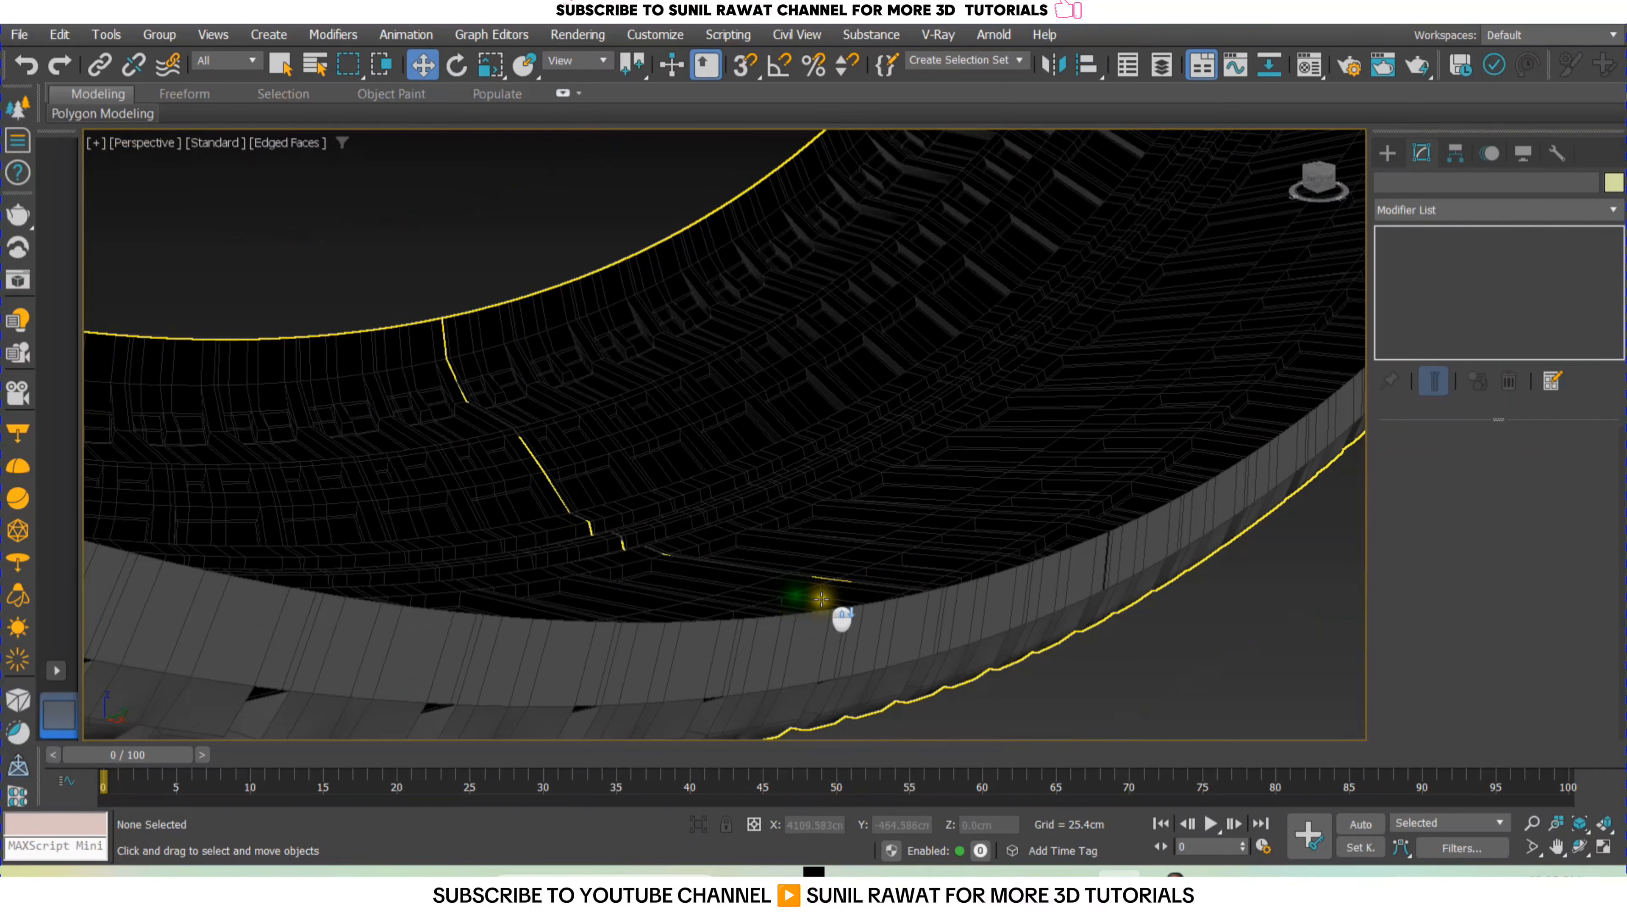
{"action": "middle_click_drag", "start_coordinate": [930, 647], "coordinate": [777, 423], "text": "alt"}
{"action": "scroll", "coordinate": [777, 423], "scroll_direction": "up", "scroll_amount": 2}
{"action": "scroll", "coordinate": [661, 331], "scroll_direction": "up", "scroll_amount": 1}
{"action": "middle_click_drag", "start_coordinate": [661, 331], "coordinate": [796, 625]}
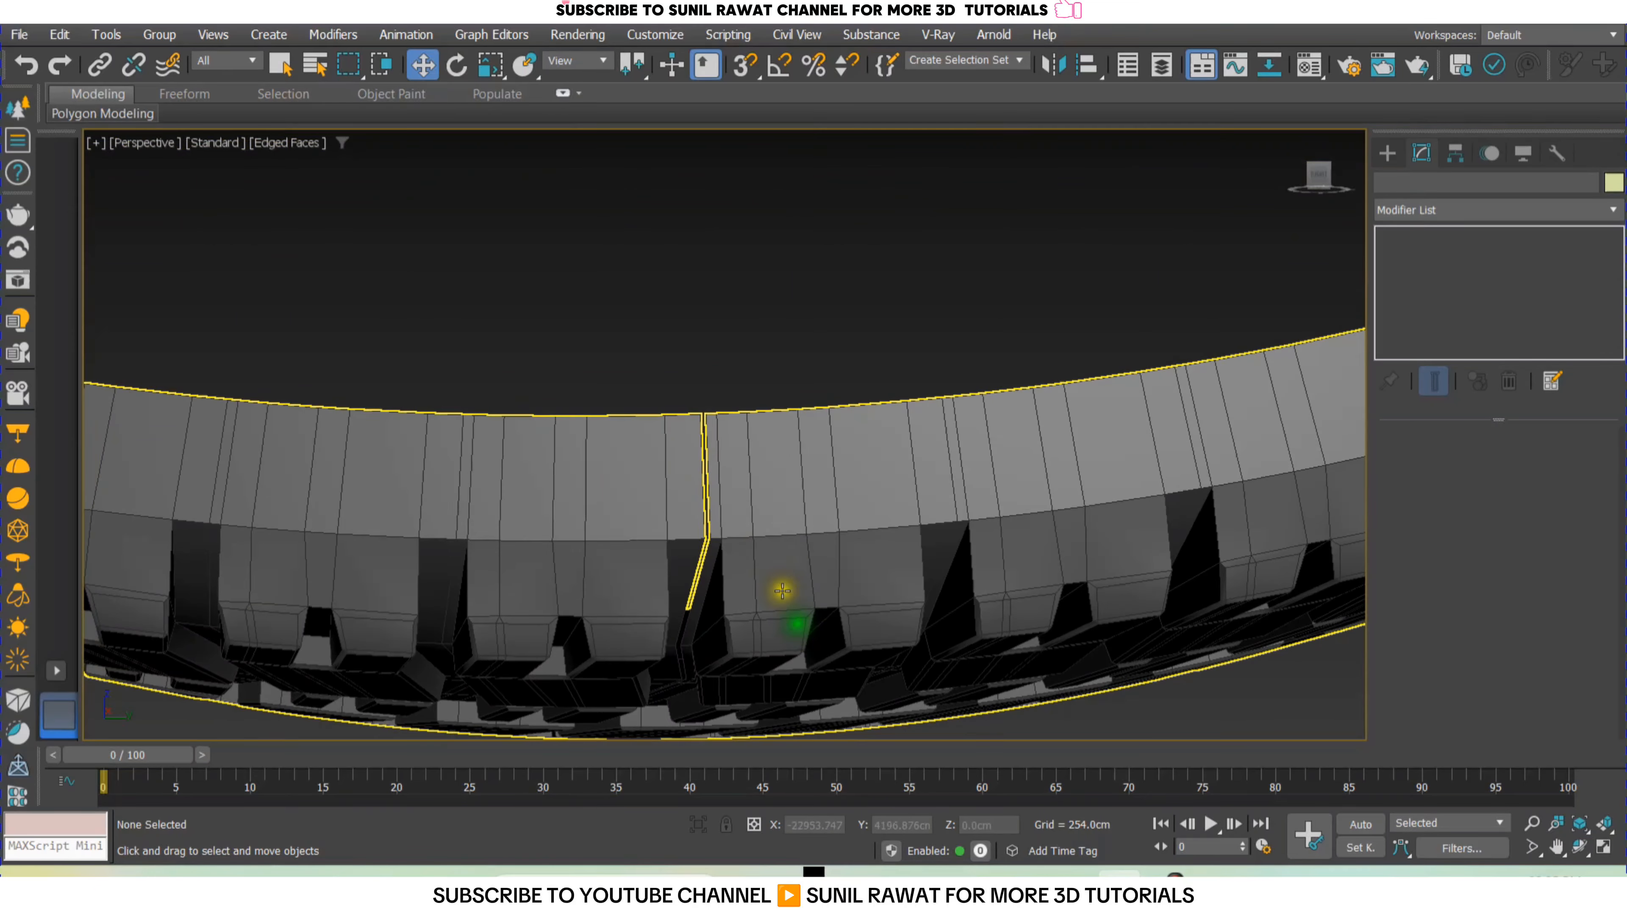
{"action": "scroll", "coordinate": [727, 461], "scroll_direction": "up", "scroll_amount": 4}
Add an Edit Poly modifier above the tyre's Bend and enter its Edge sub-object level.
{"action": "left_click", "coordinate": [685, 442]}
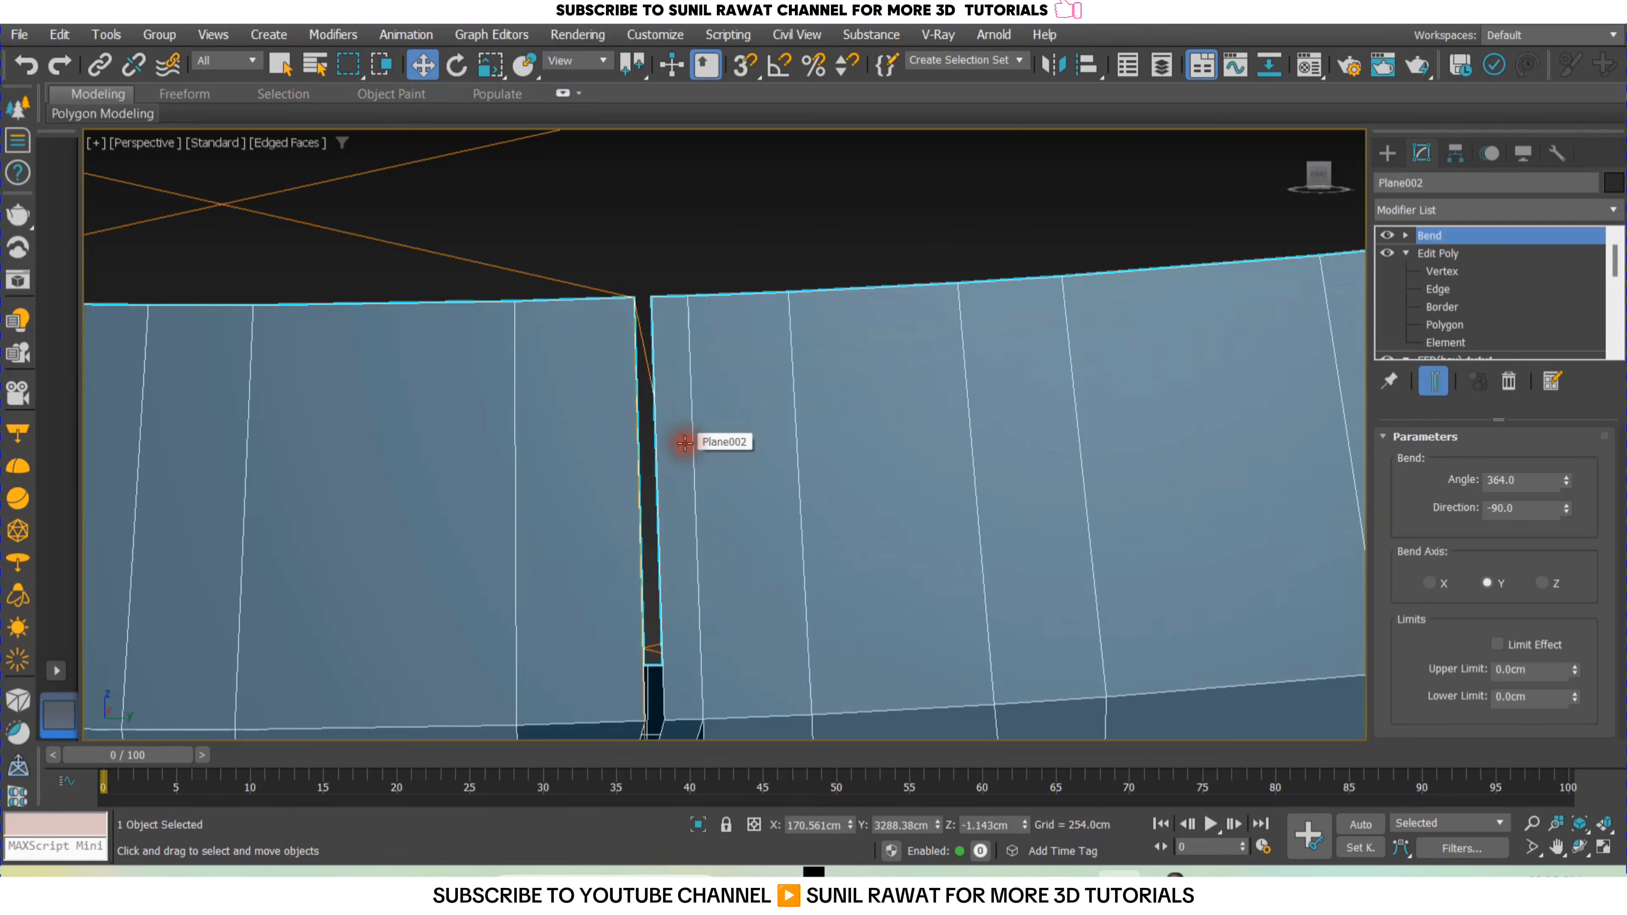
{"action": "left_click", "coordinate": [1472, 210]}
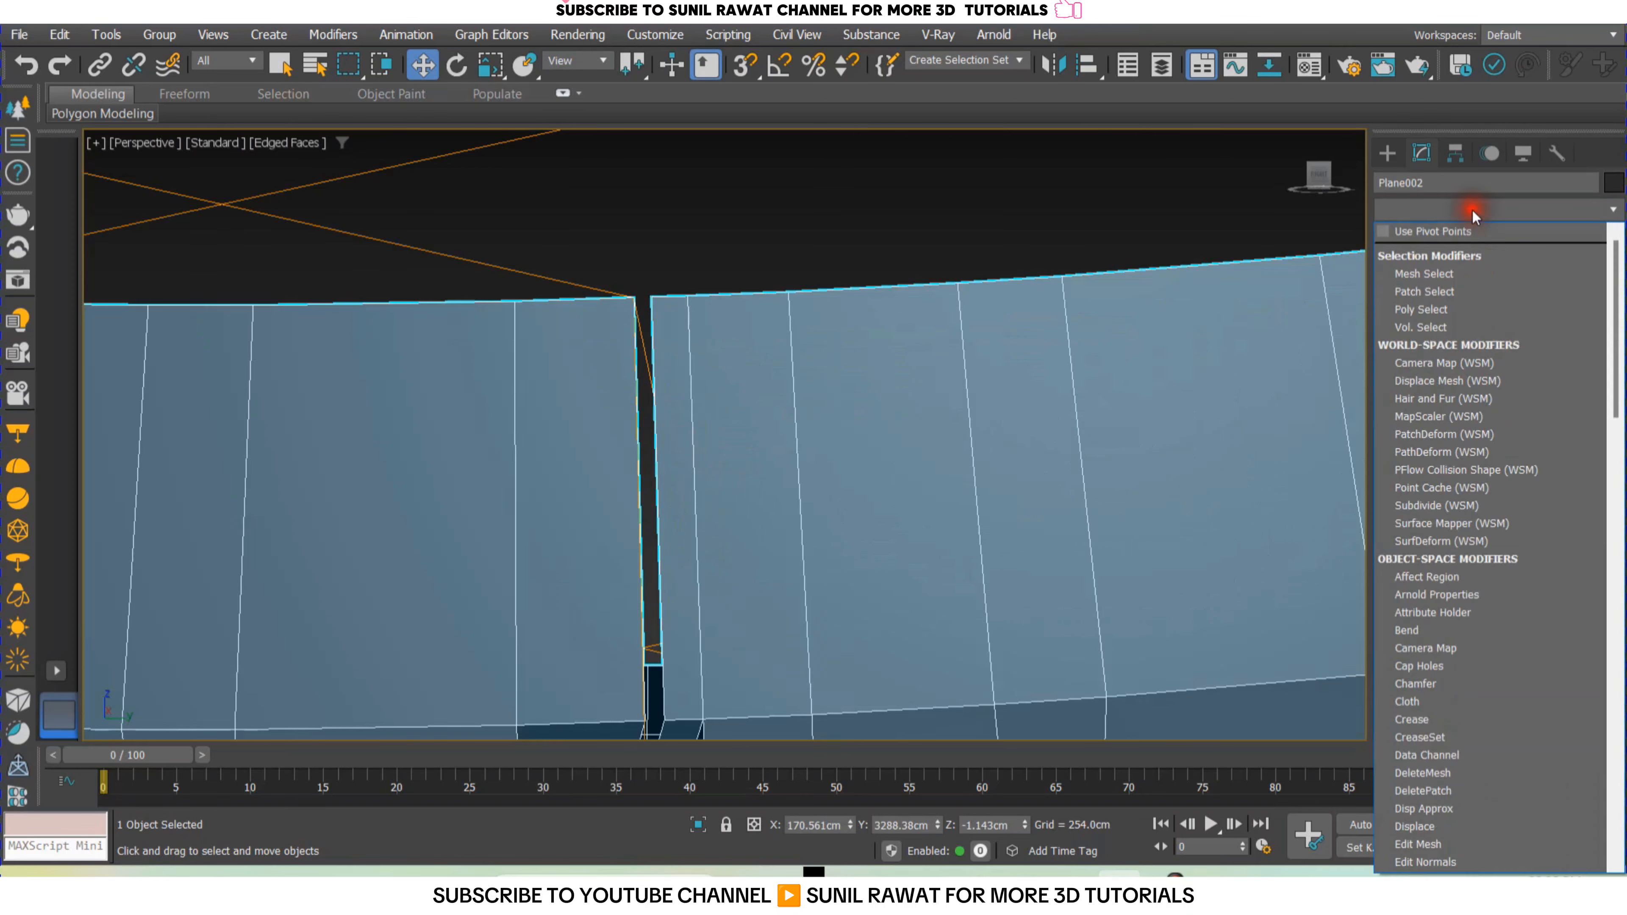
{"action": "key", "text": "e"}
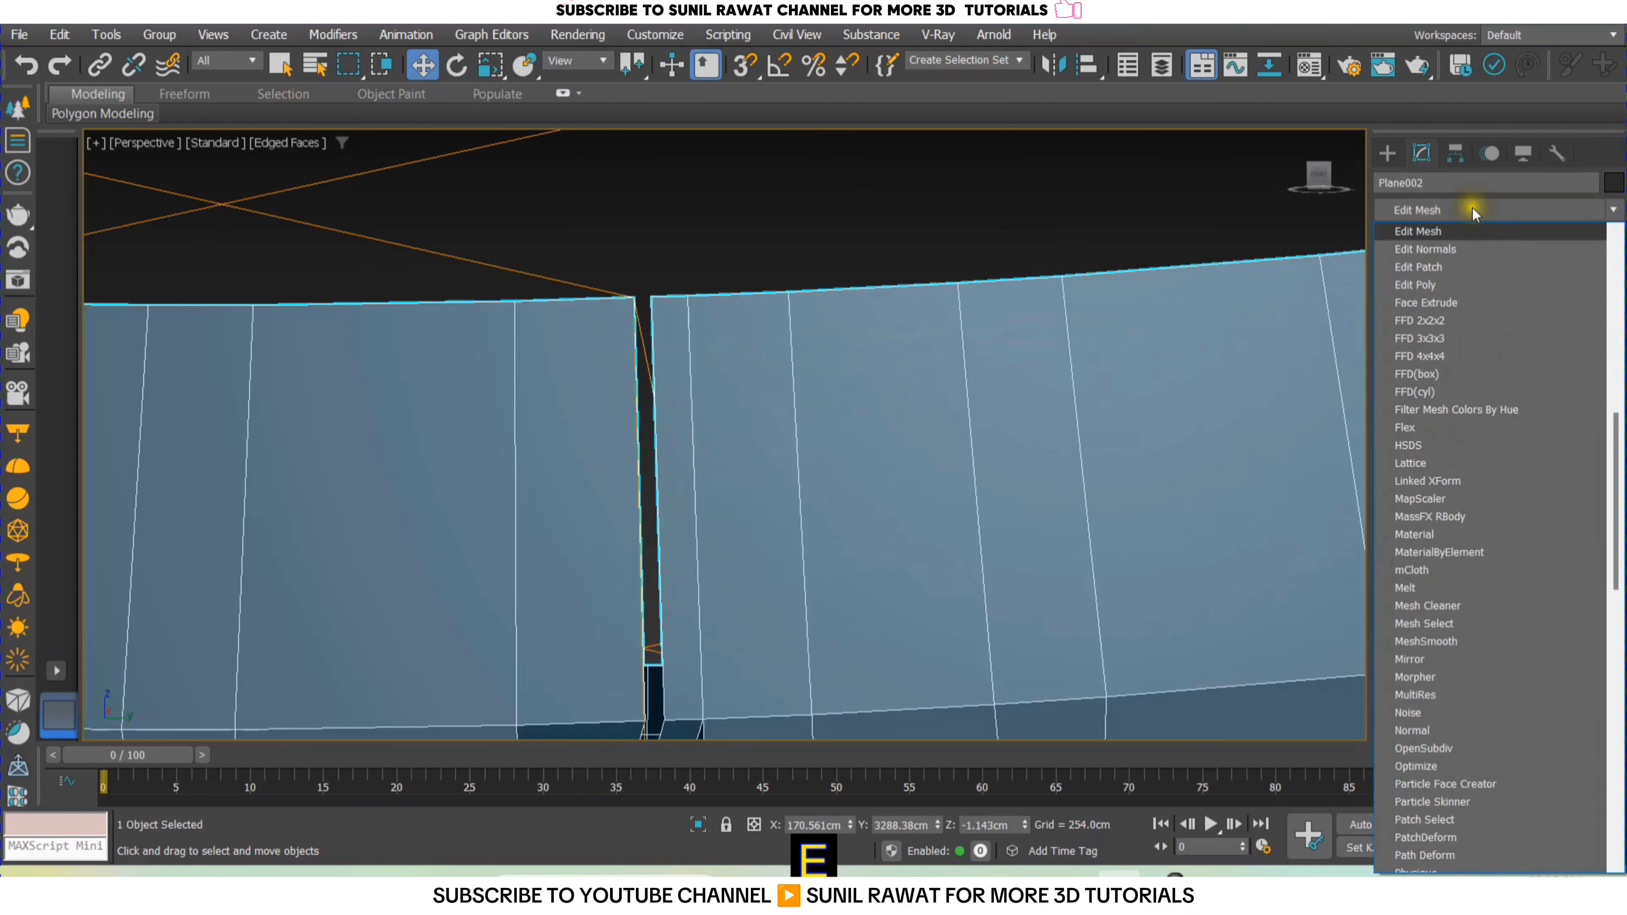
{"action": "left_click", "coordinate": [1426, 286]}
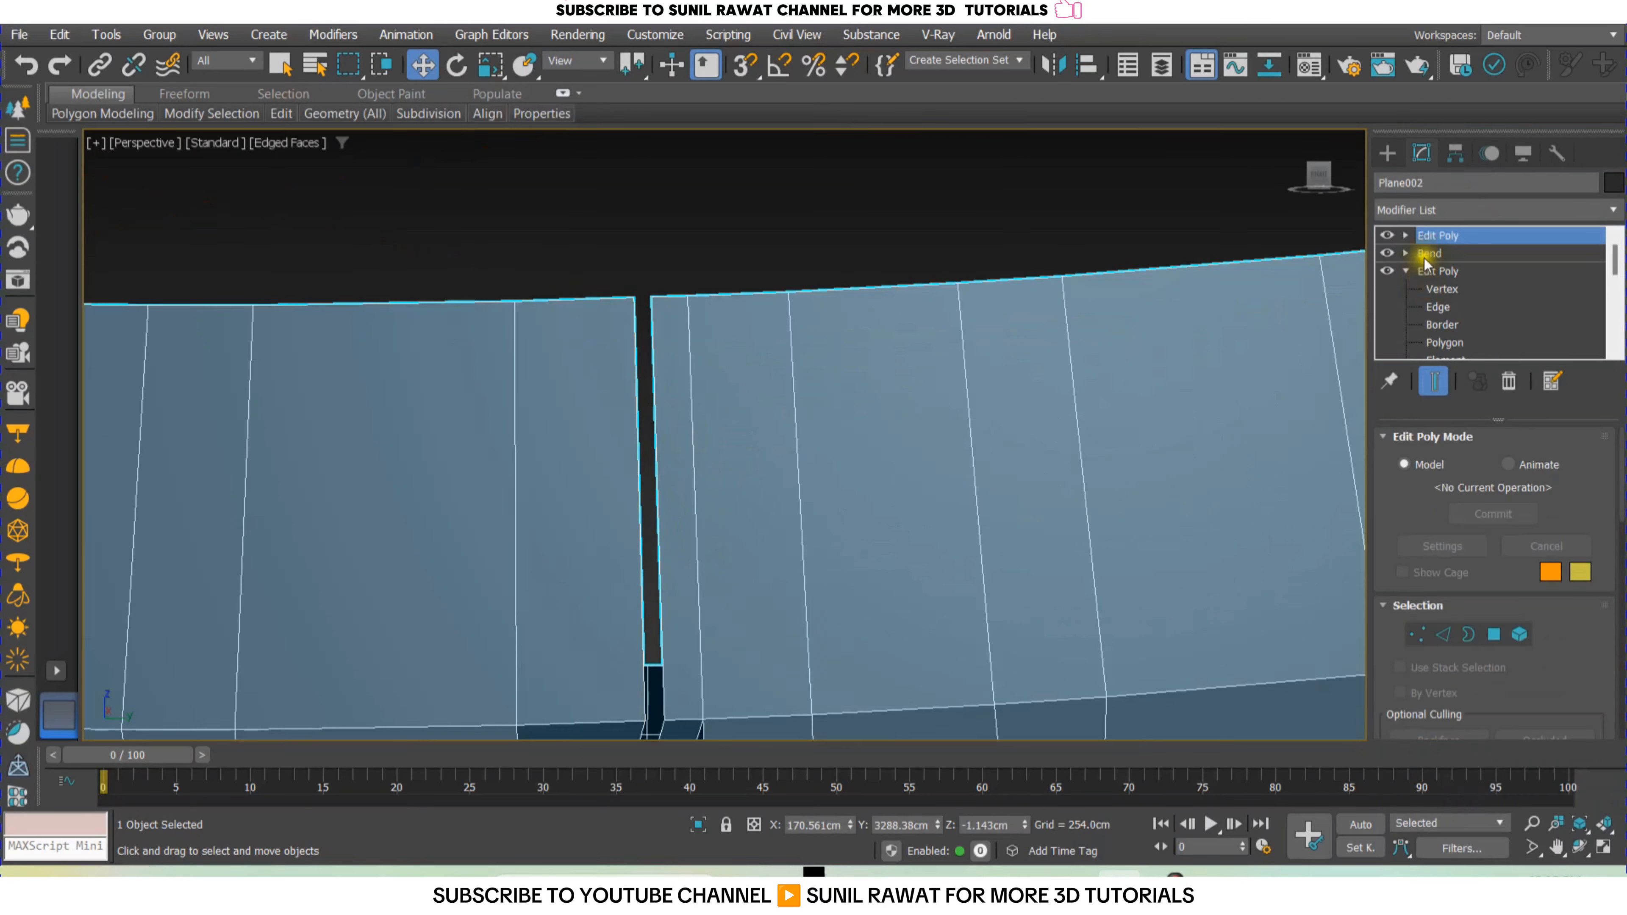
{"action": "left_click", "coordinate": [1407, 236]}
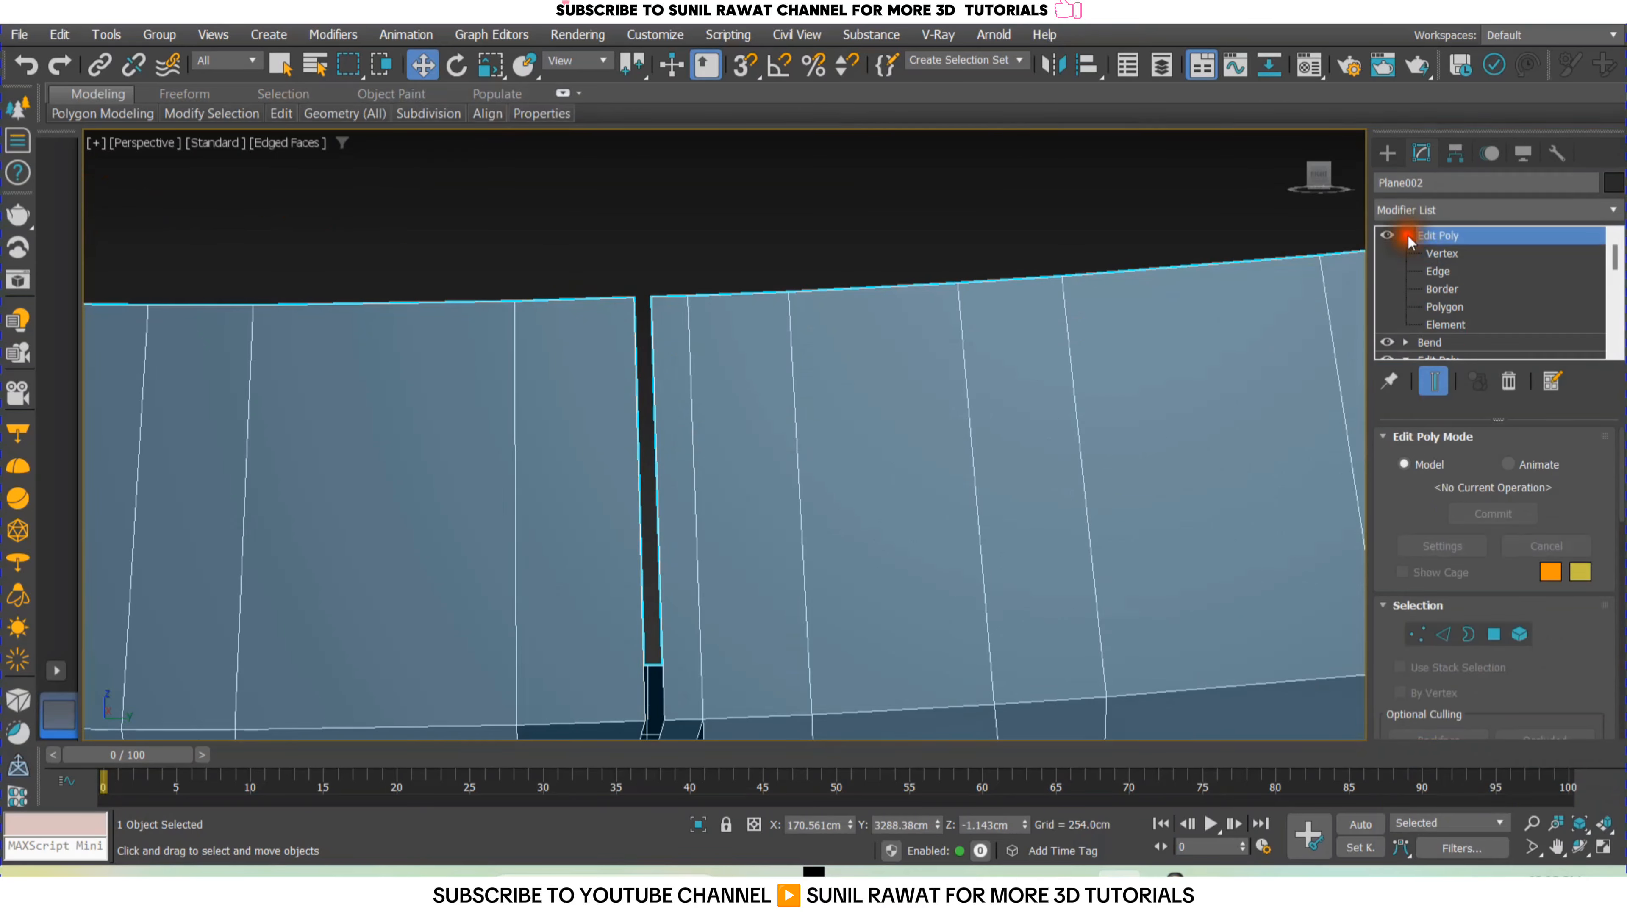
{"action": "left_click", "coordinate": [1441, 273]}
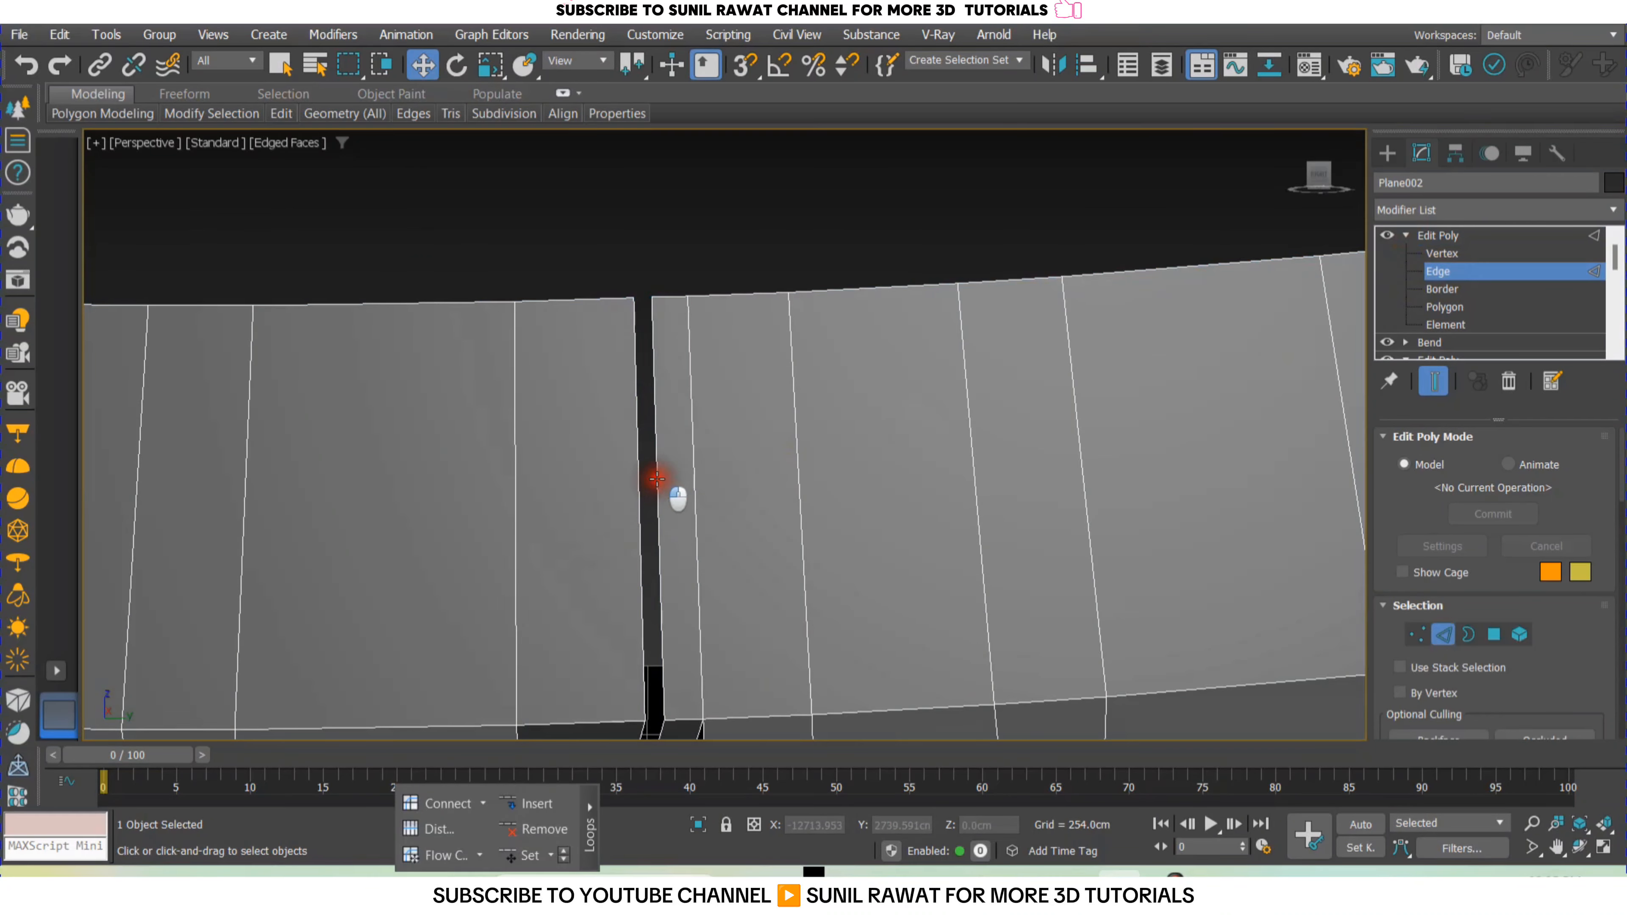
Bridge the open edge loops on both sides of the tyre's seam with the default Bridge Edges settings, and clear the selection.
{"action": "left_click", "coordinate": [656, 478]}
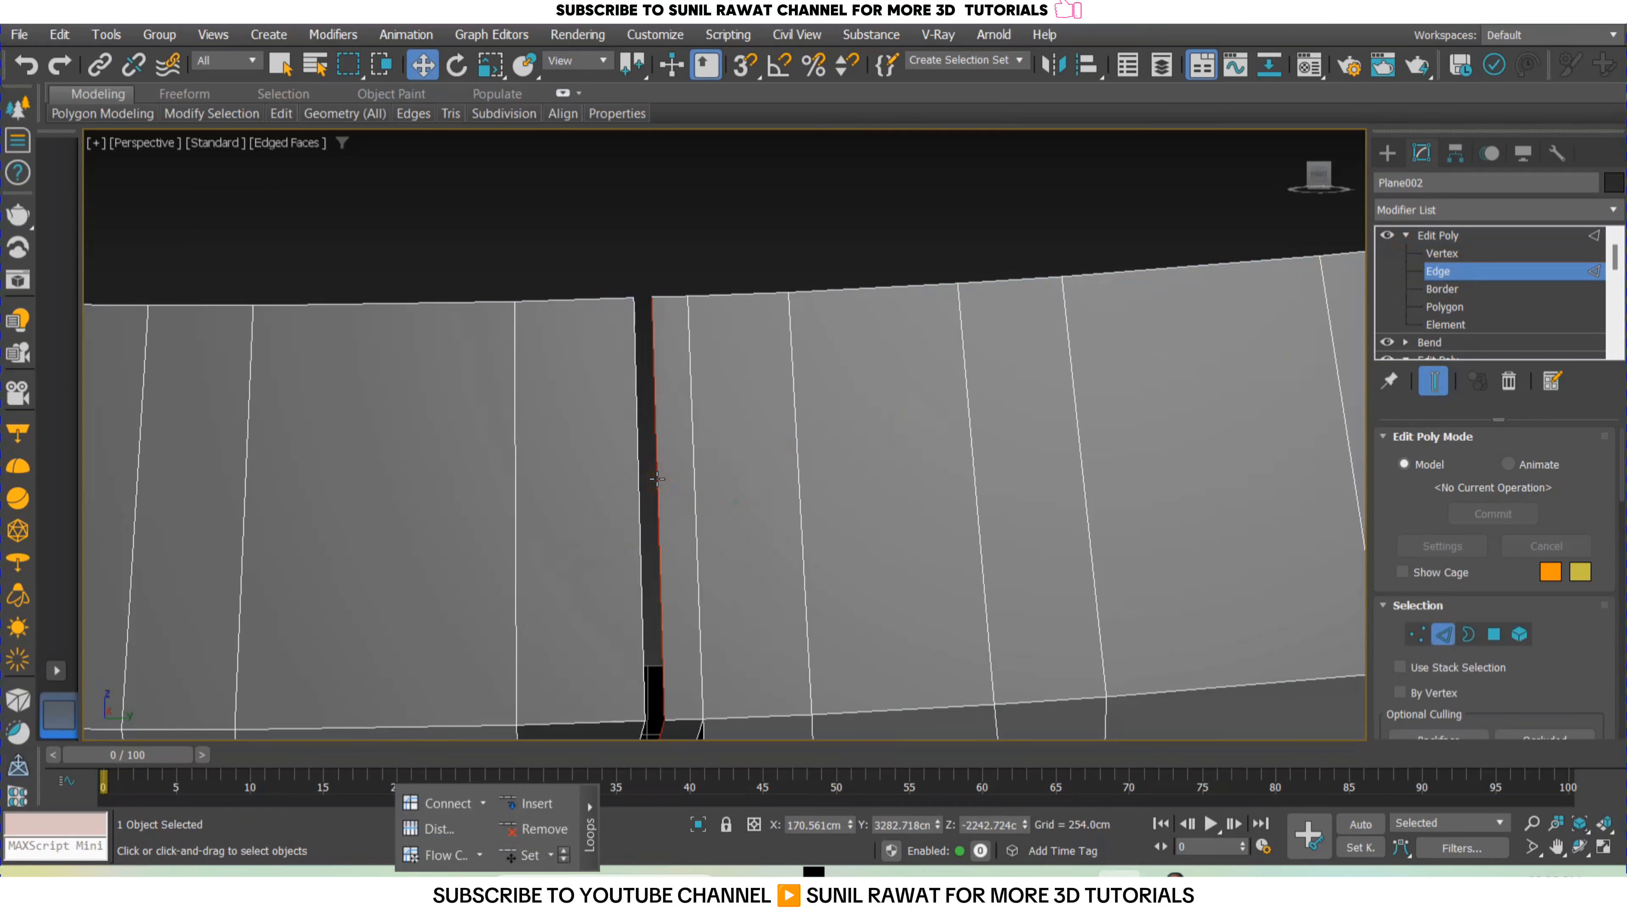
{"action": "key", "text": "F4"}
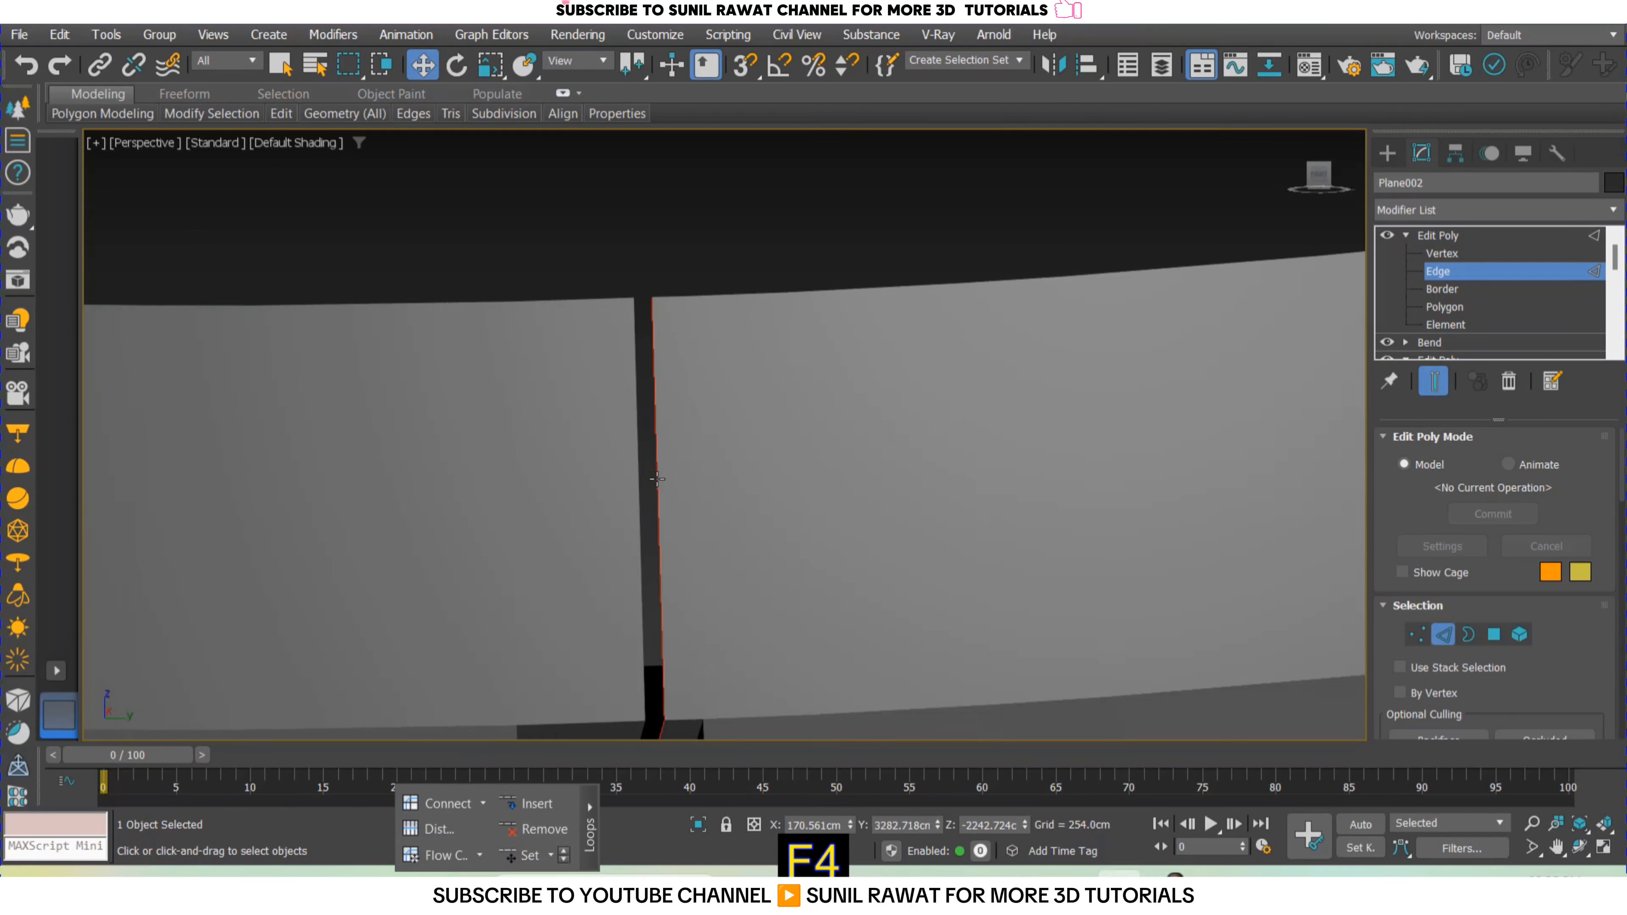
{"action": "scroll", "coordinate": [657, 478], "scroll_direction": "down", "scroll_amount": 10}
{"action": "middle_click_drag", "start_coordinate": [763, 473], "coordinate": [713, 516], "text": "alt"}
{"action": "scroll", "coordinate": [714, 516], "scroll_direction": "up", "scroll_amount": 5}
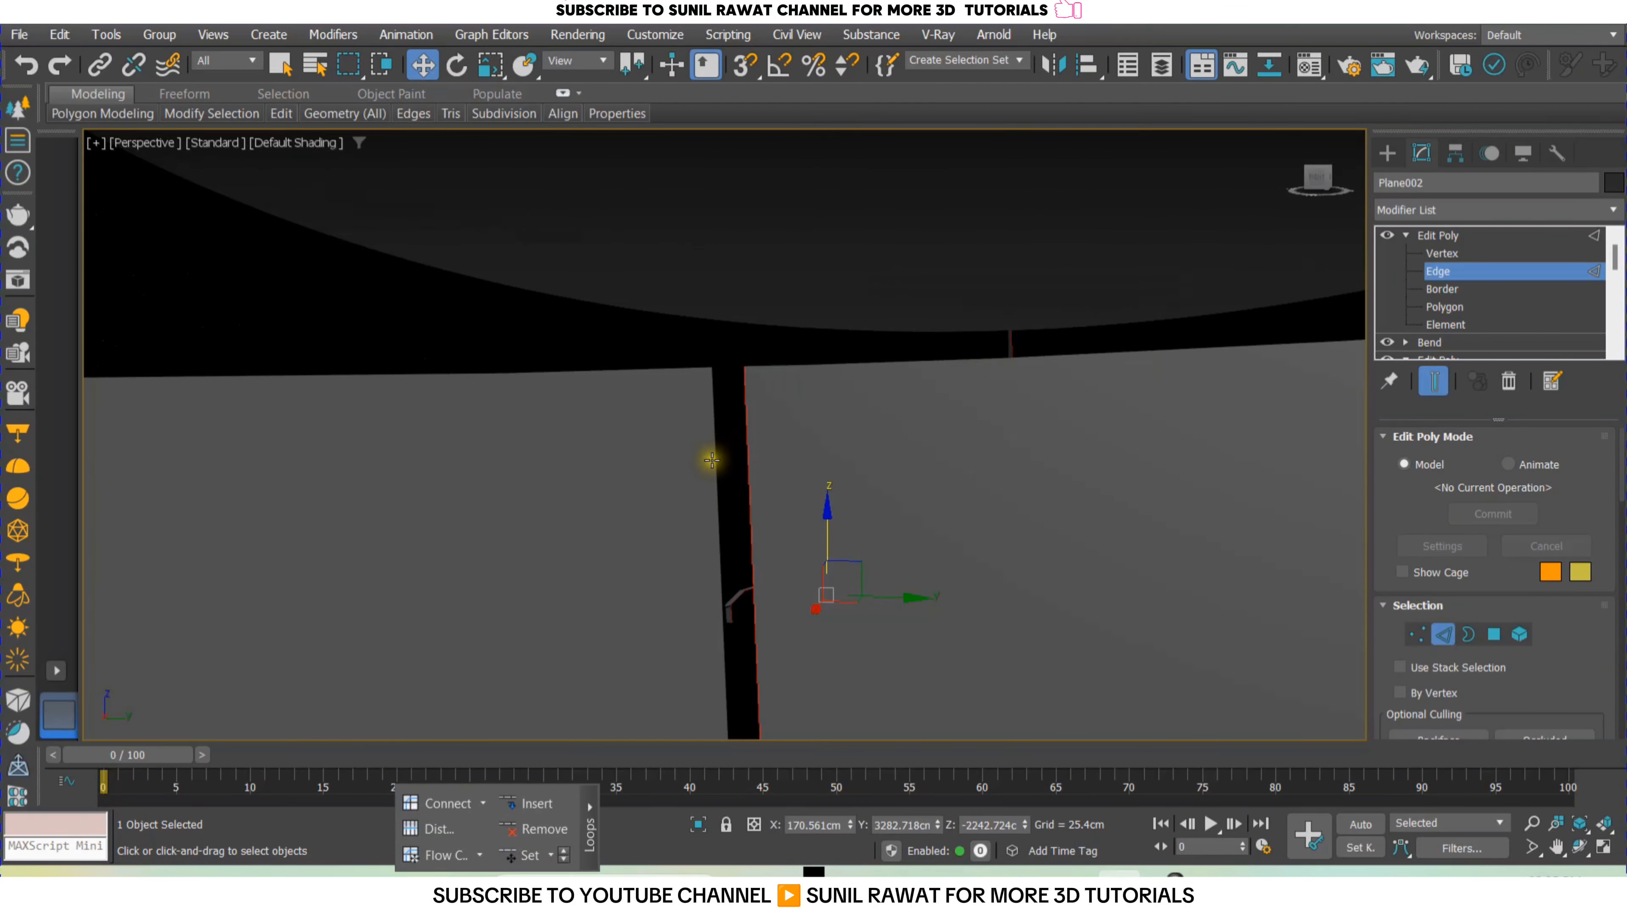
{"action": "key", "text": "ctrl"}
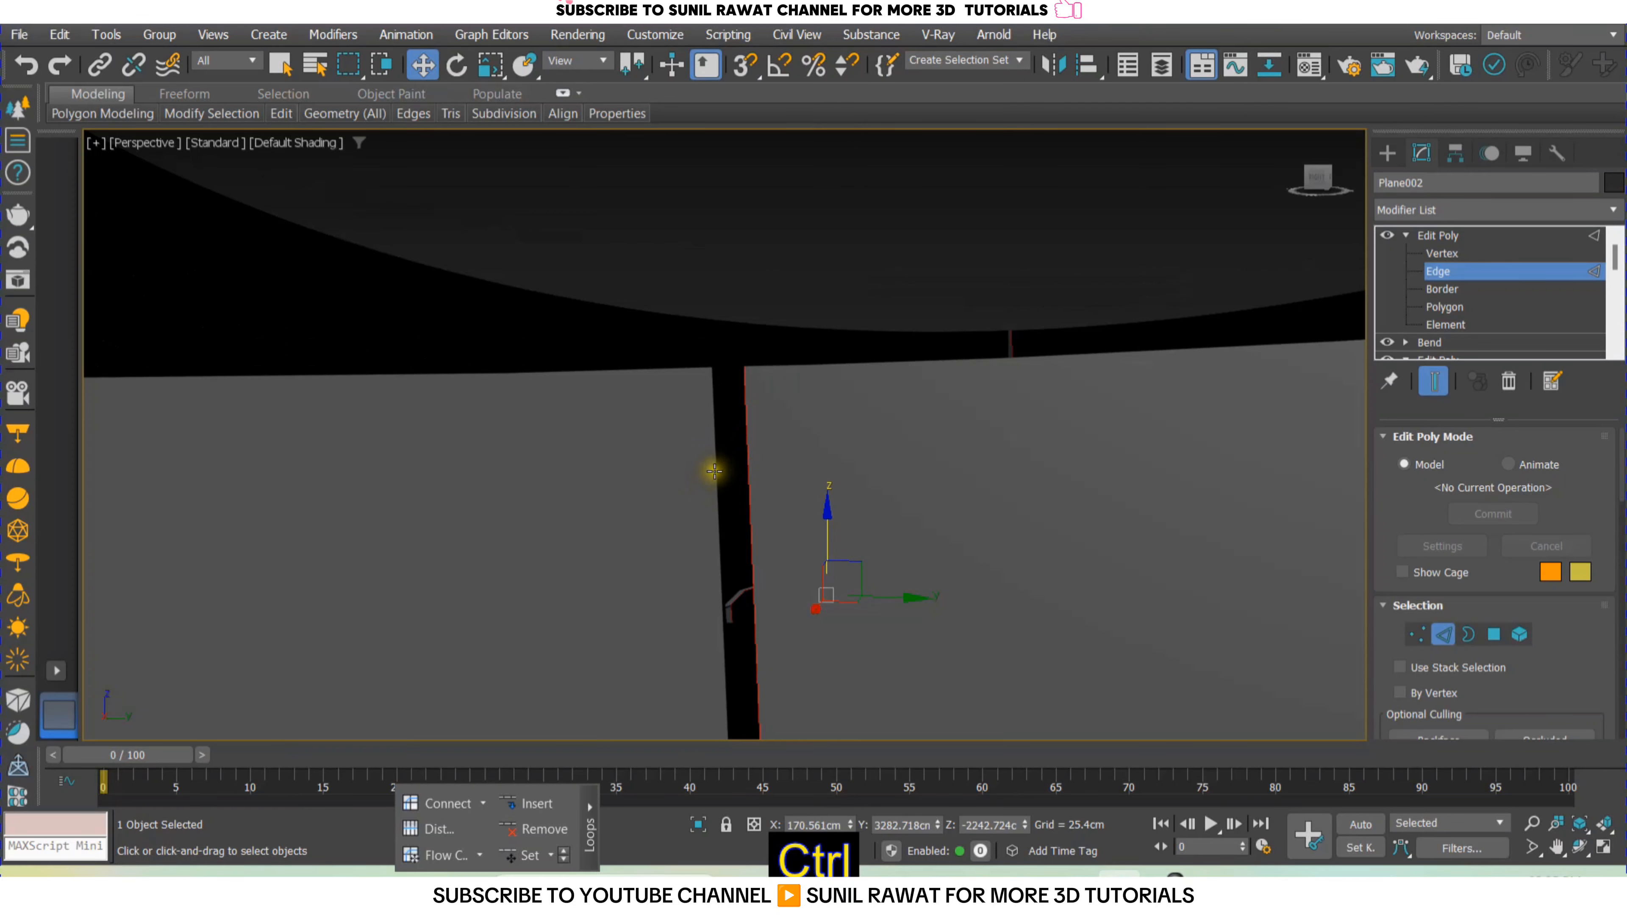
{"action": "key", "text": "F4"}
{"action": "key", "text": "ctrl"}
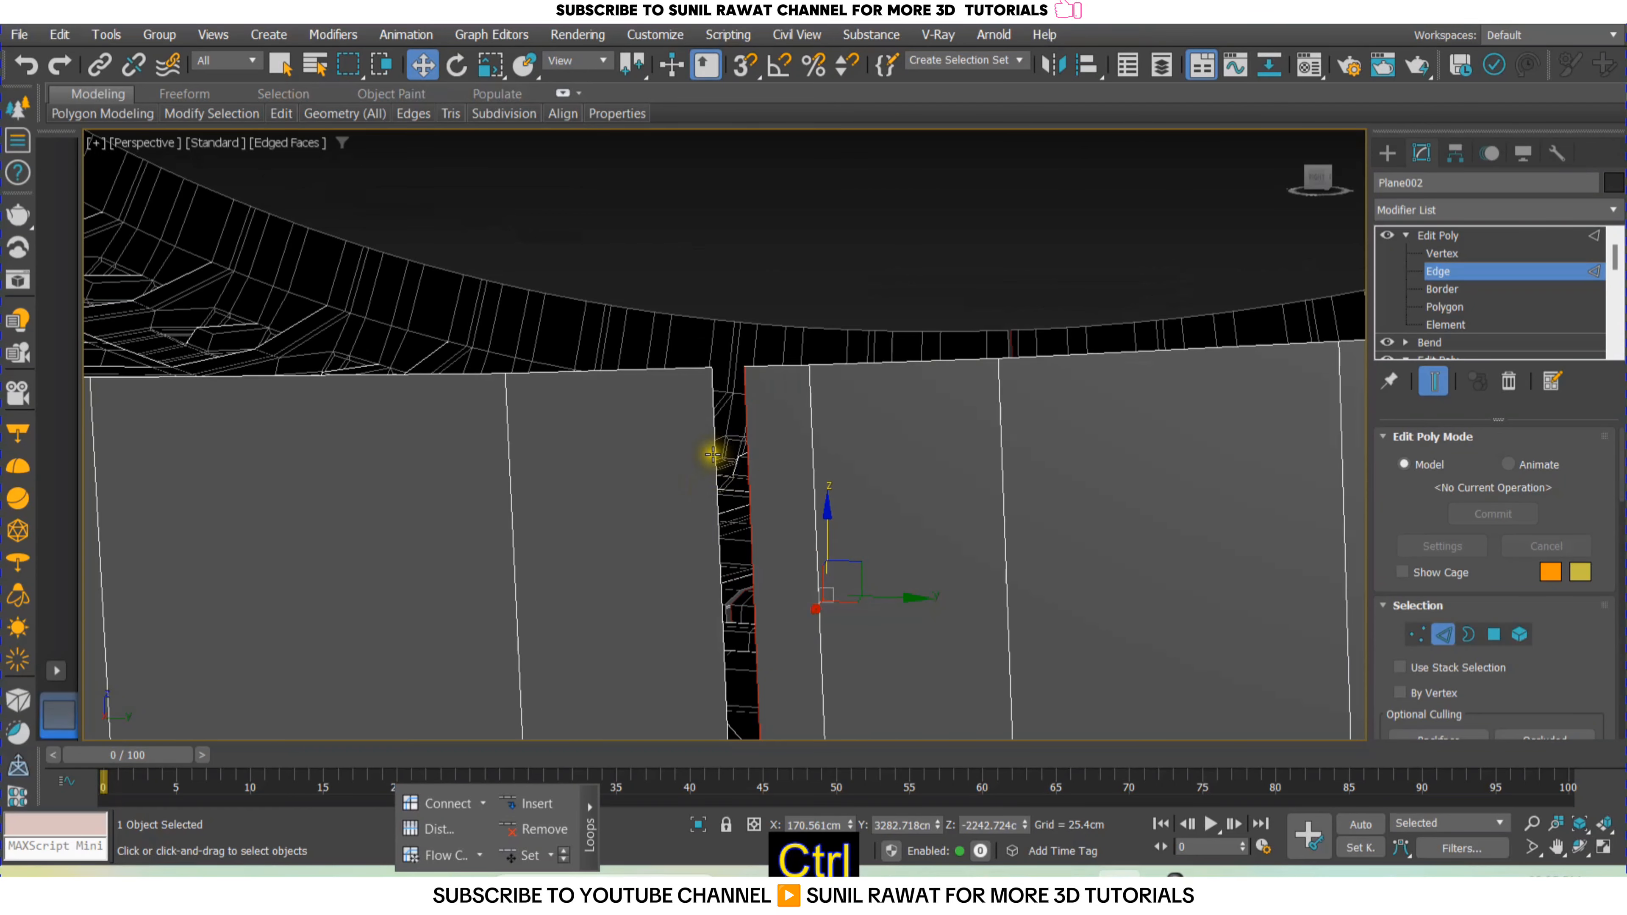
{"action": "left_click", "coordinate": [712, 453], "text": "ctrl"}
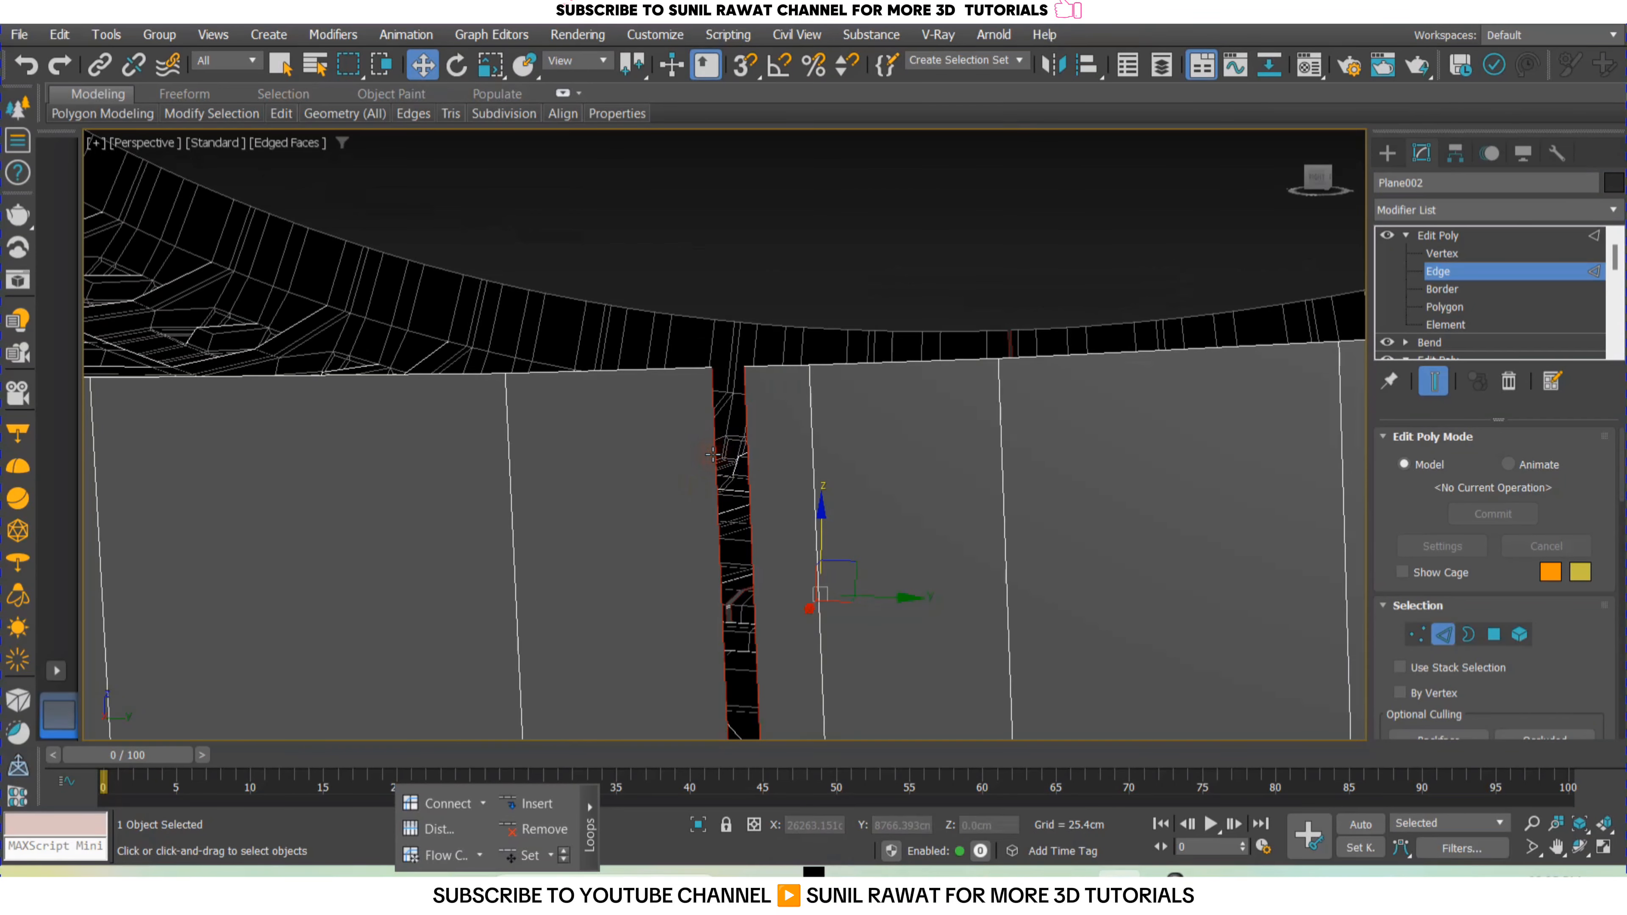
{"action": "scroll", "coordinate": [713, 454], "scroll_direction": "down", "scroll_amount": 5}
{"action": "middle_click_drag", "start_coordinate": [855, 582], "coordinate": [797, 437], "text": "alt"}
{"action": "scroll", "coordinate": [796, 437], "scroll_direction": "up", "scroll_amount": 6}
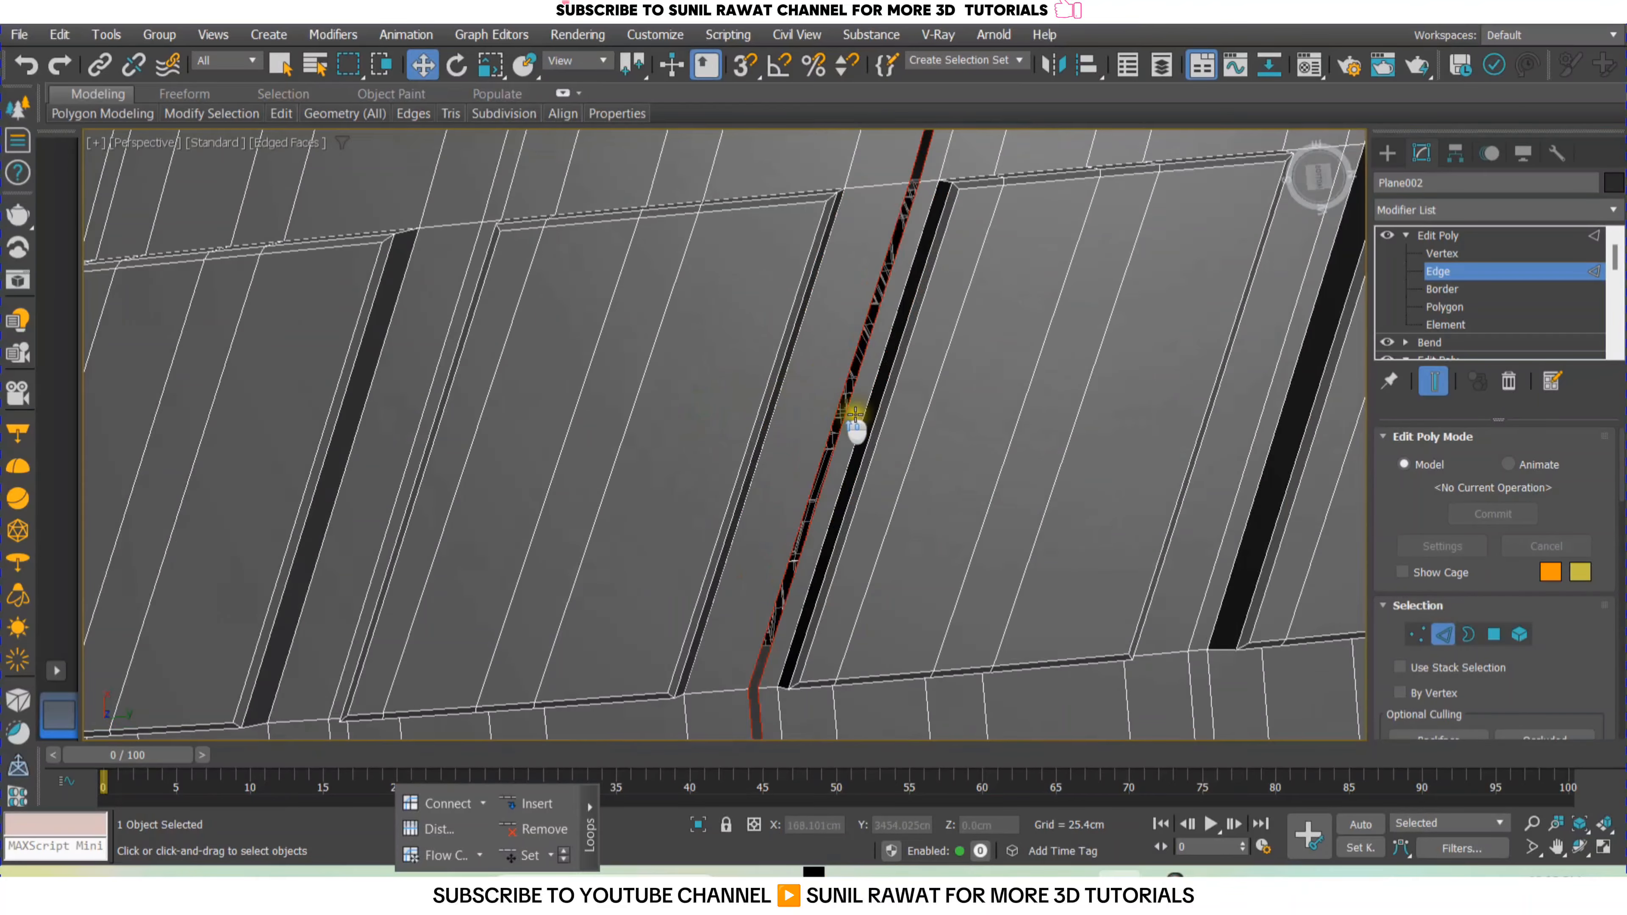
{"action": "scroll", "coordinate": [878, 417], "scroll_direction": "down", "scroll_amount": 5}
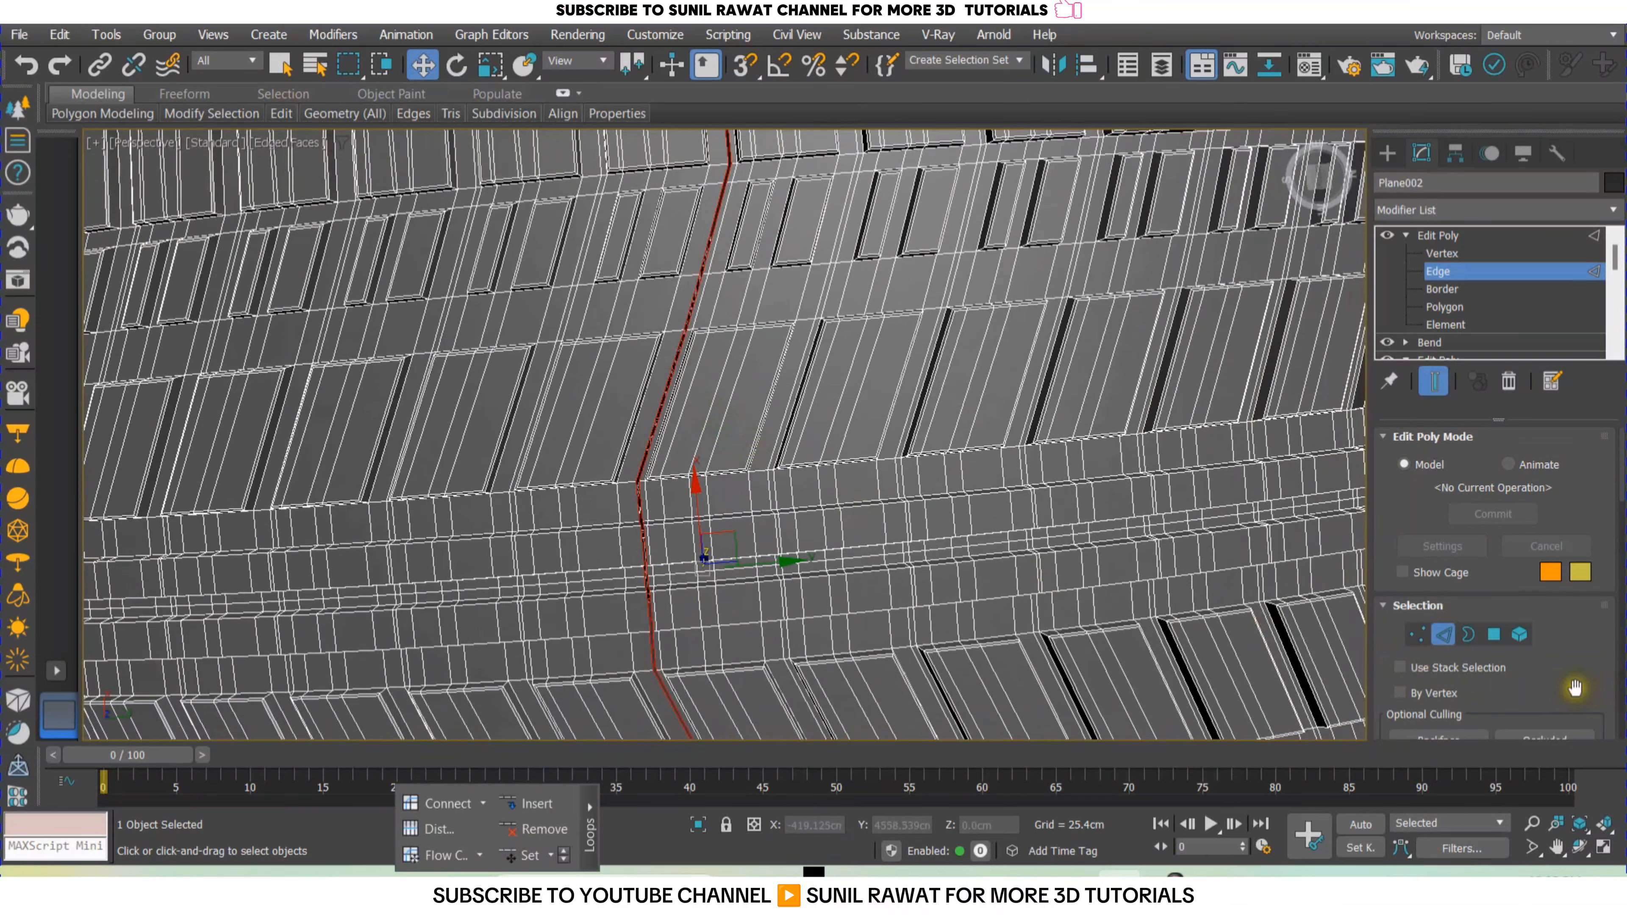
{"action": "left_click_drag", "start_coordinate": [1576, 687], "coordinate": [1577, 364]}
{"action": "left_click_drag", "start_coordinate": [1463, 649], "coordinate": [1471, 440]}
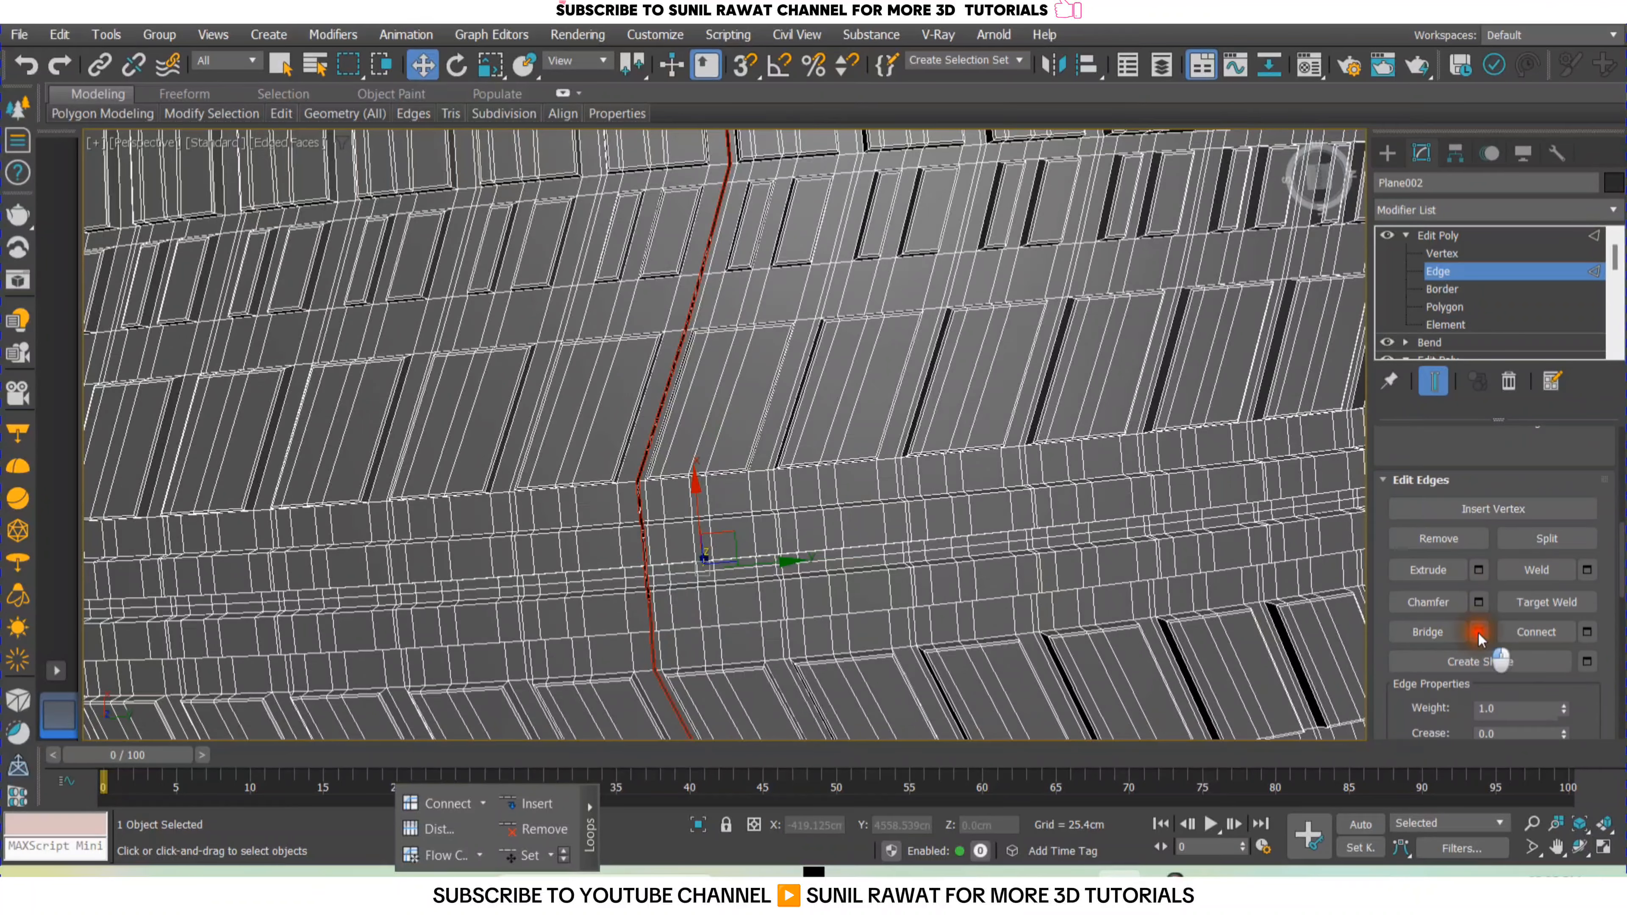
{"action": "left_click", "coordinate": [1478, 633]}
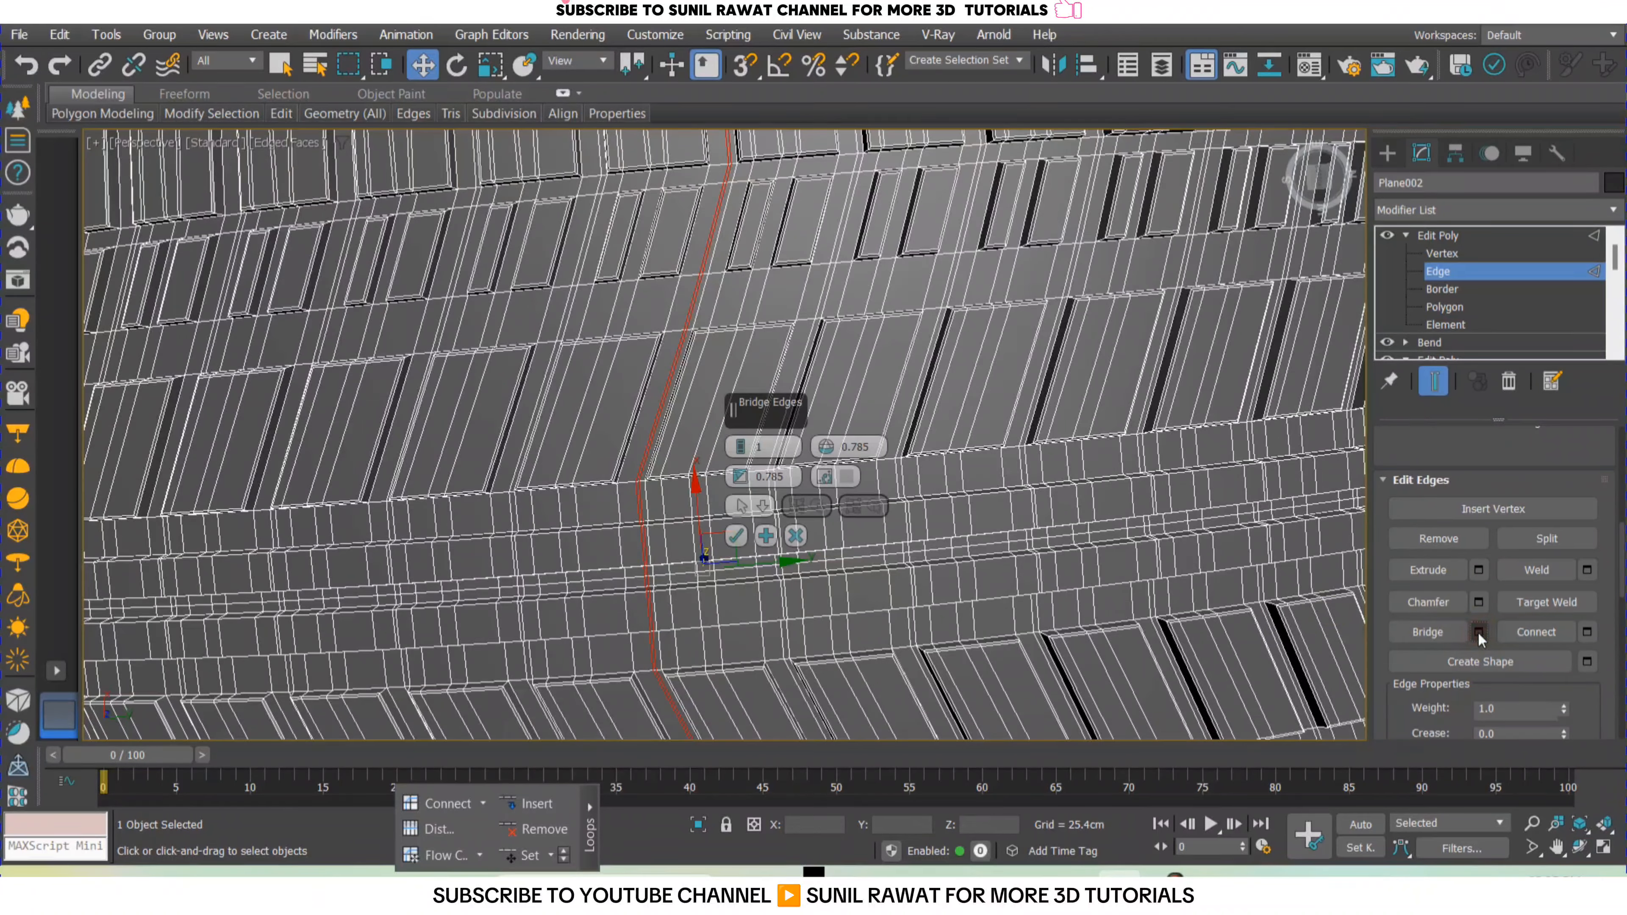
{"action": "left_click", "coordinate": [735, 536]}
{"action": "scroll", "coordinate": [661, 496], "scroll_direction": "down", "scroll_amount": 5}
{"action": "left_click", "coordinate": [837, 193]}
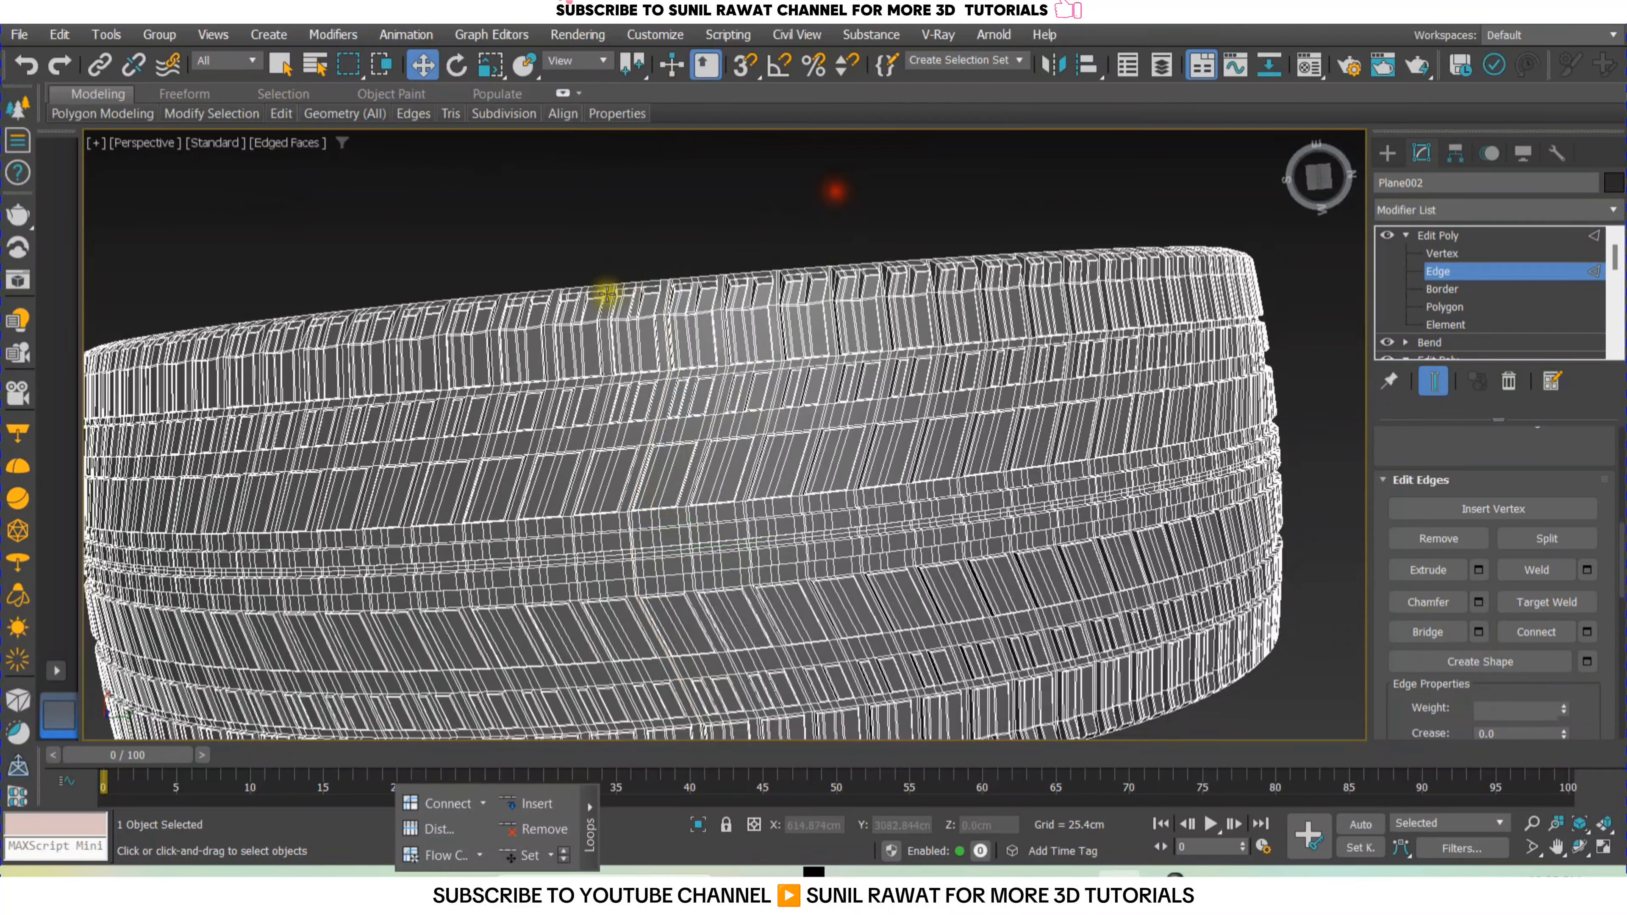
Remove the redundant edge loop running along the bridged seam across the tread, together with its vertices.
{"action": "scroll", "coordinate": [666, 340], "scroll_direction": "up", "scroll_amount": 6}
{"action": "middle_click_drag", "start_coordinate": [841, 255], "coordinate": [720, 373]}
{"action": "scroll", "coordinate": [736, 350], "scroll_direction": "up", "scroll_amount": 3}
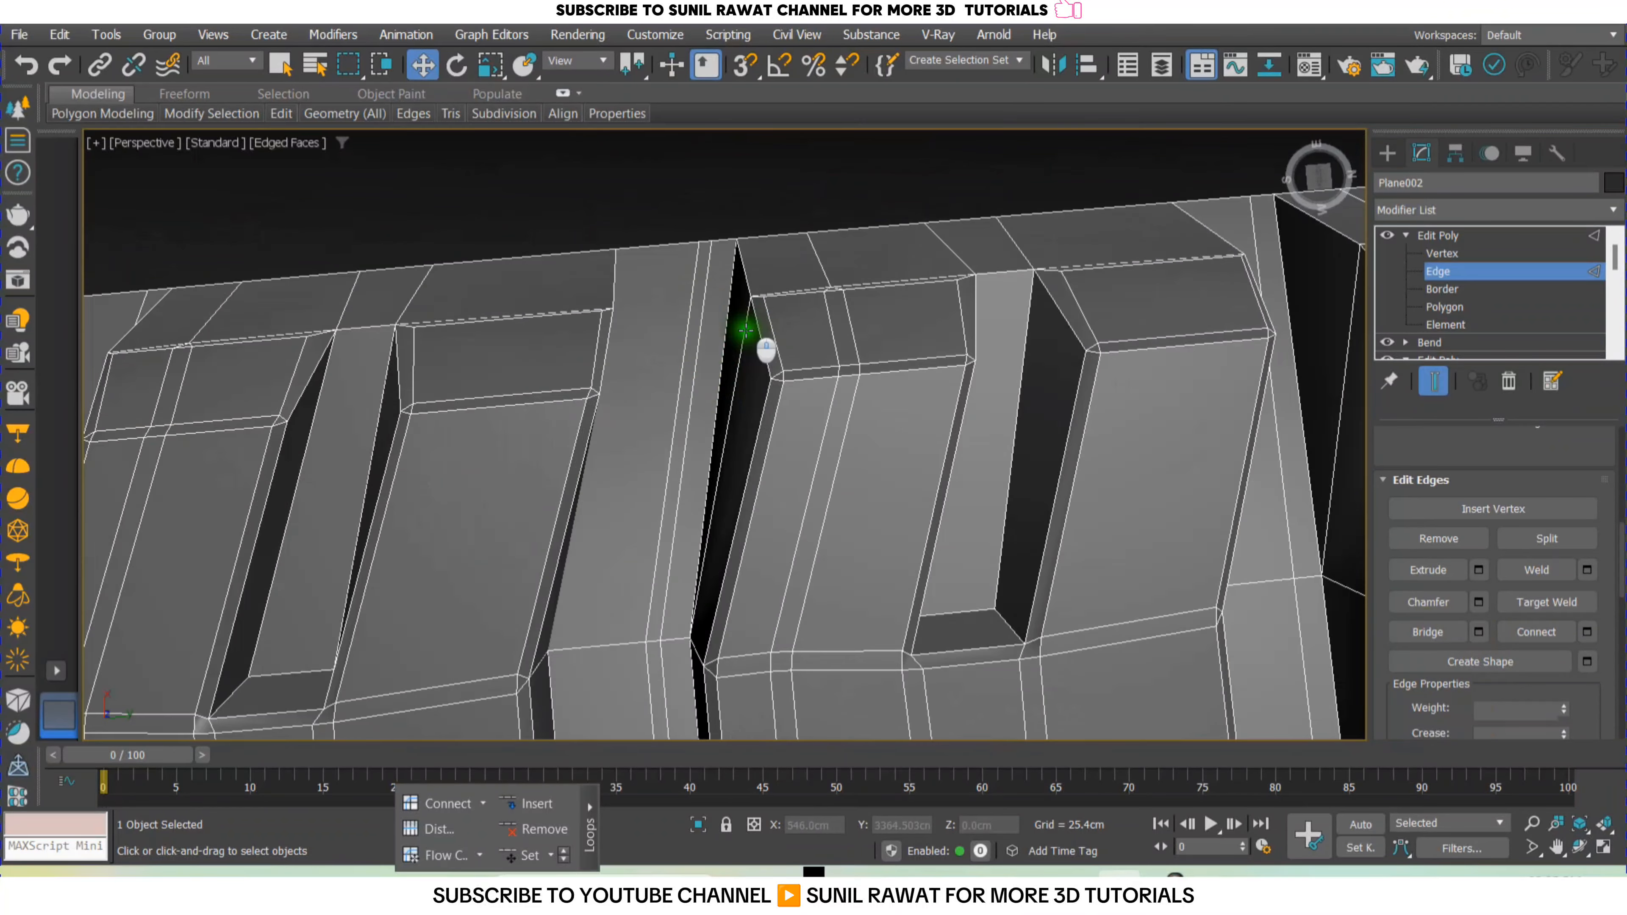
{"action": "left_click", "coordinate": [692, 379]}
{"action": "scroll", "coordinate": [758, 476], "scroll_direction": "down", "scroll_amount": 5}
{"action": "middle_click_drag", "start_coordinate": [759, 475], "coordinate": [571, 250]}
{"action": "middle_click_drag", "start_coordinate": [622, 486], "coordinate": [643, 320]}
{"action": "scroll", "coordinate": [600, 425], "scroll_direction": "up", "scroll_amount": 4}
{"action": "middle_click_drag", "start_coordinate": [586, 510], "coordinate": [628, 316]}
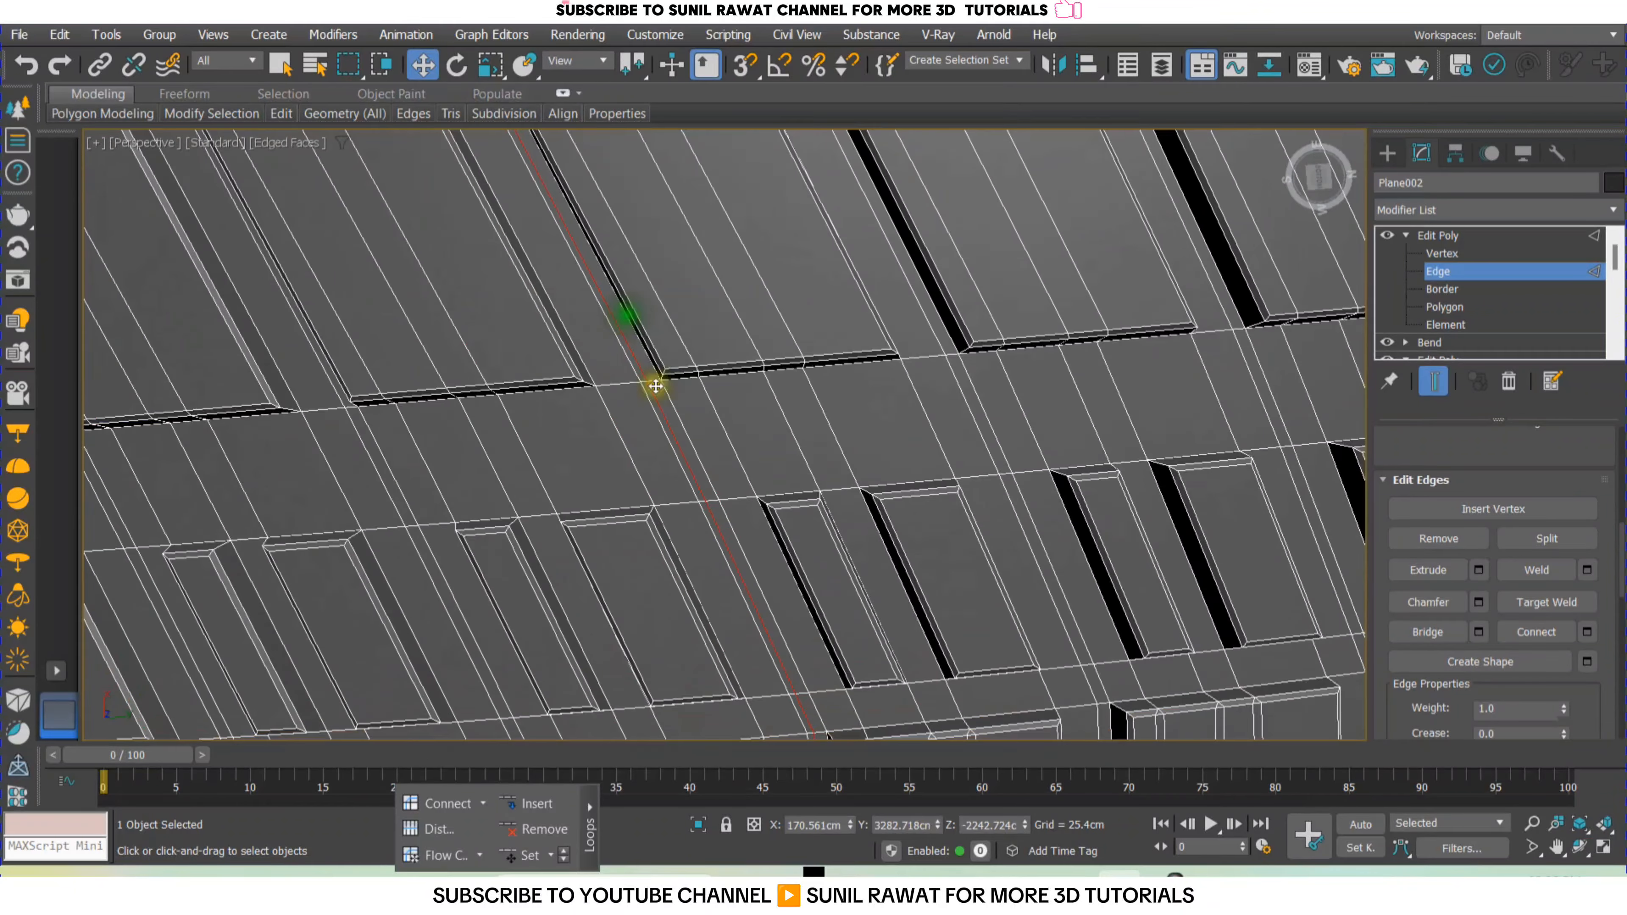
{"action": "middle_click_drag", "start_coordinate": [737, 545], "coordinate": [607, 338]}
{"action": "middle_click_drag", "start_coordinate": [679, 505], "coordinate": [599, 465]}
{"action": "scroll", "coordinate": [607, 504], "scroll_direction": "up", "scroll_amount": 3}
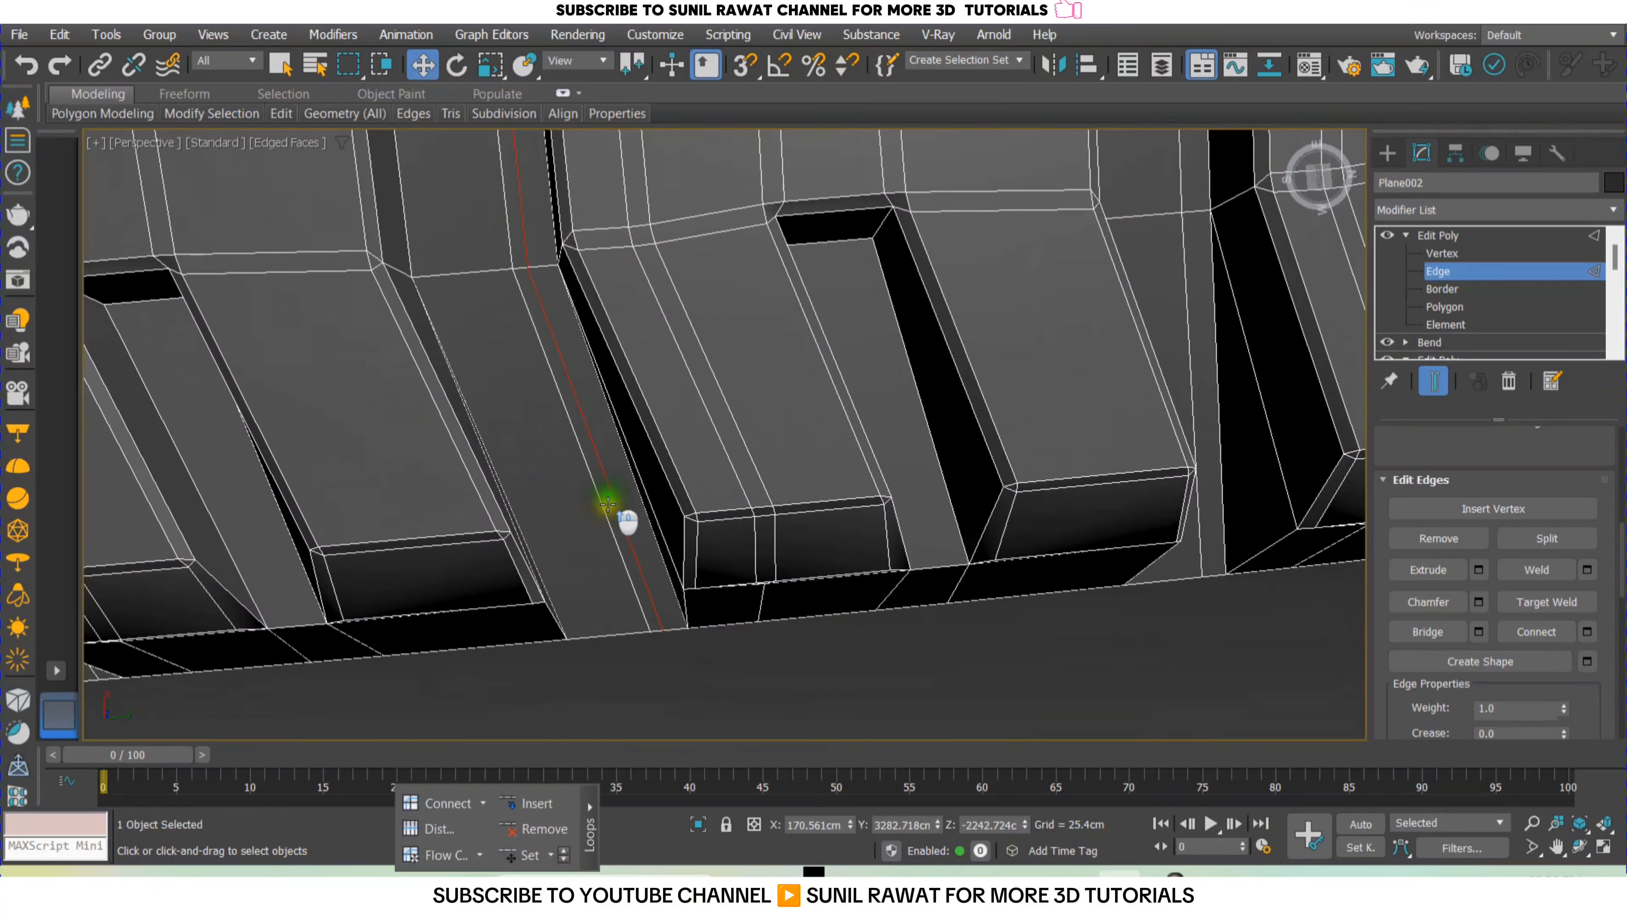
{"action": "left_click", "coordinate": [1449, 538], "text": "ctrl"}
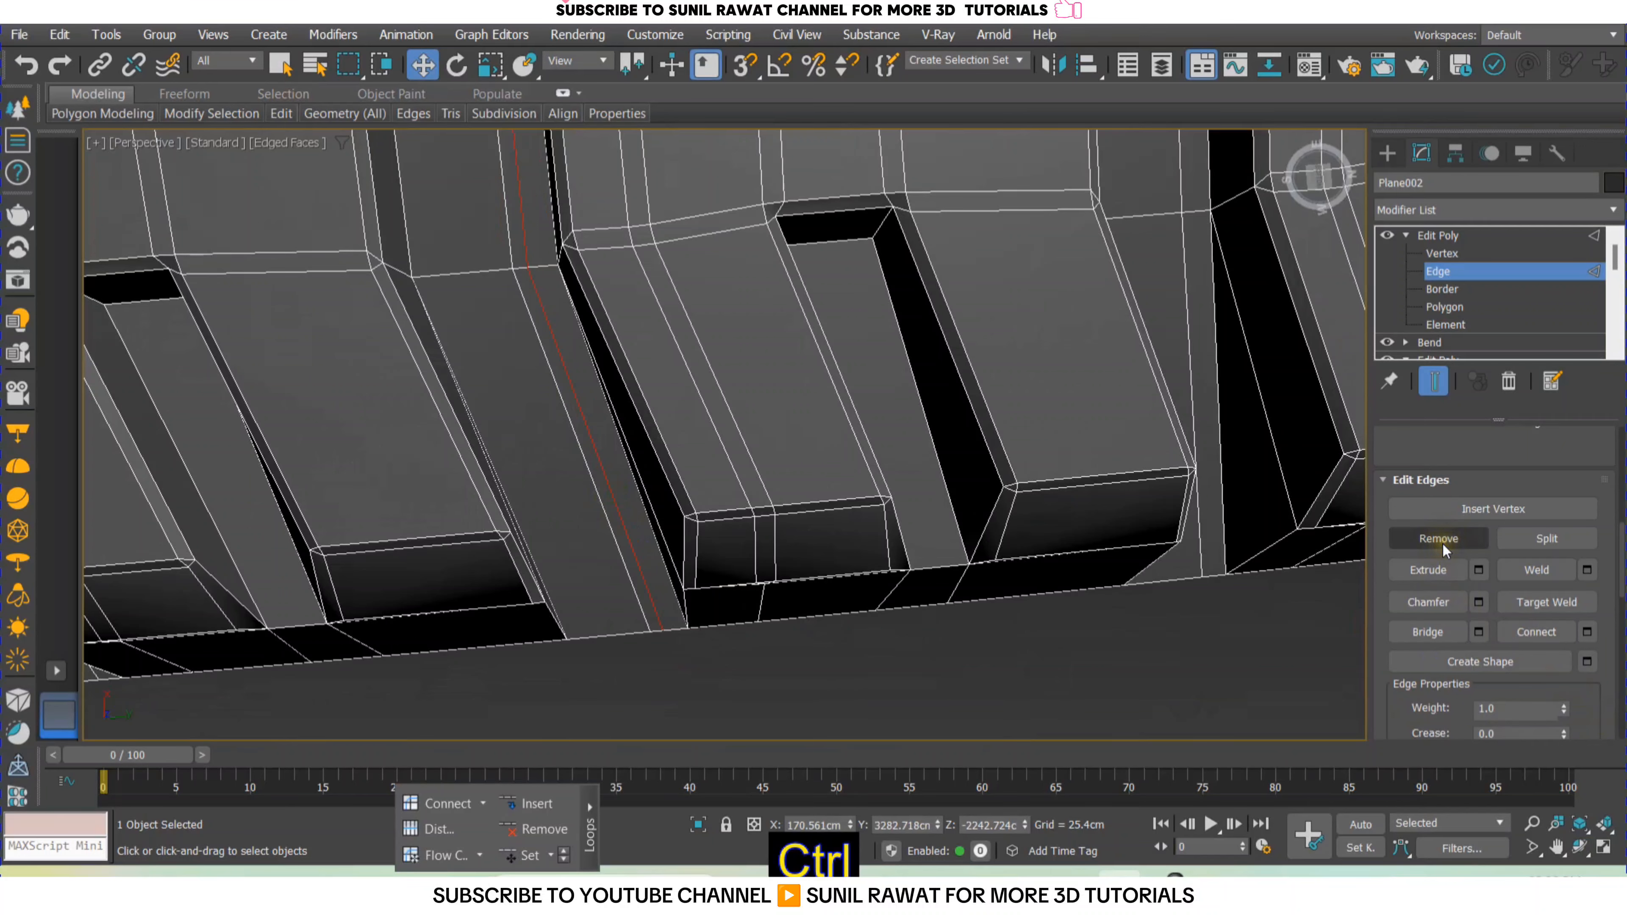
{"action": "left_click", "coordinate": [1442, 542], "text": "ctrl"}
{"action": "scroll", "coordinate": [927, 625], "scroll_direction": "down", "scroll_amount": 10}
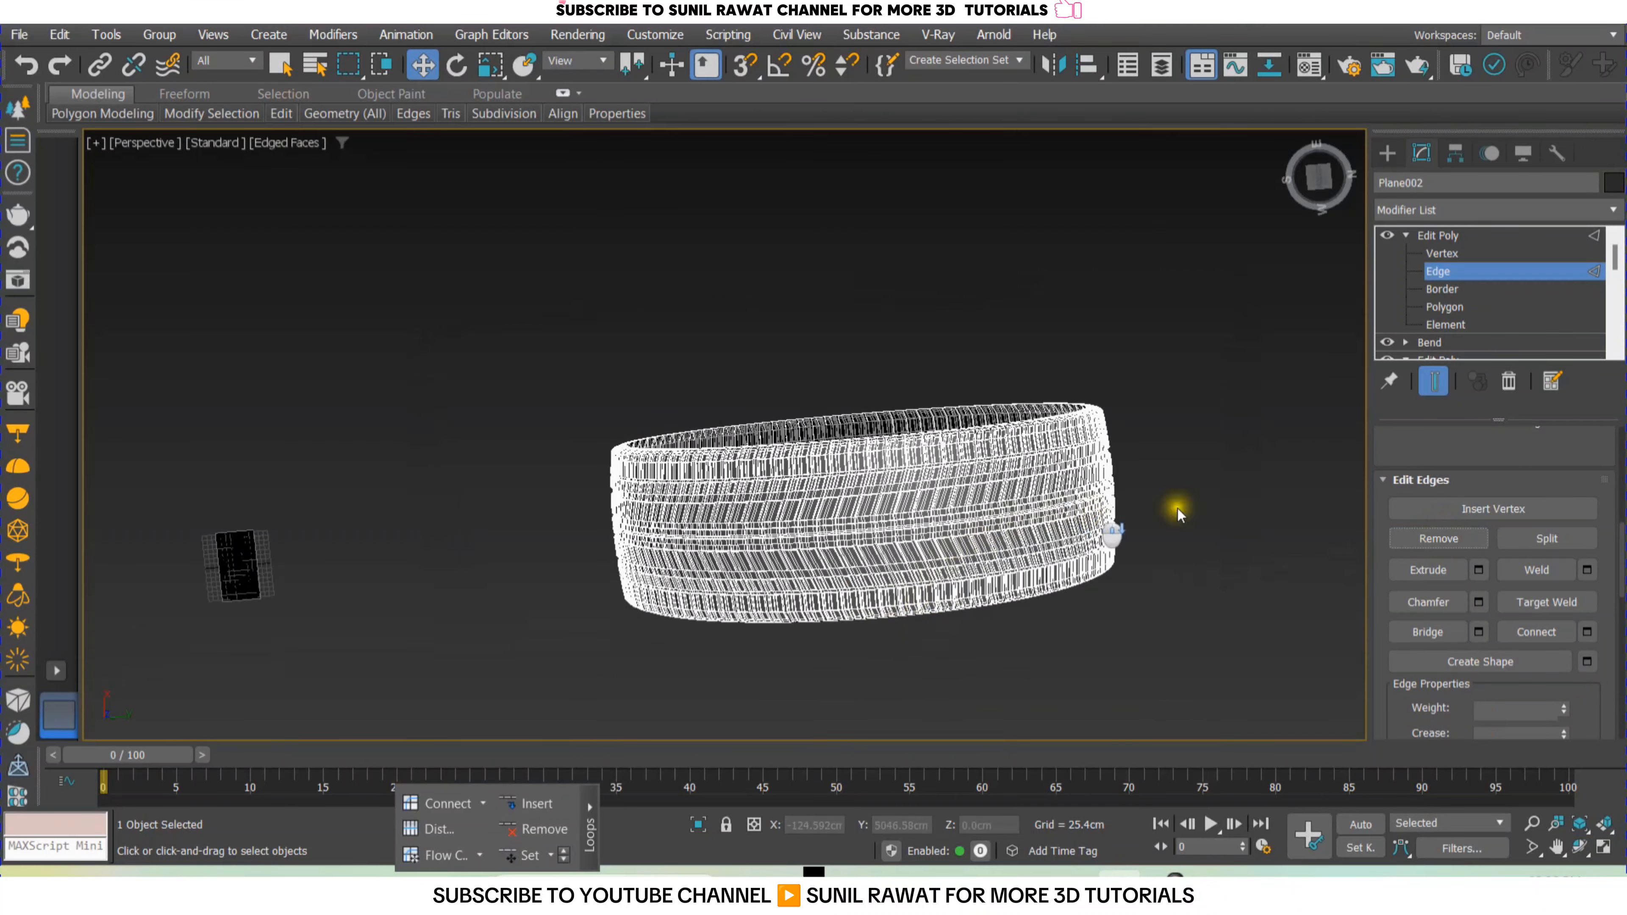
Leave the Edge sub-object level, deselect the tyre and turn off its edged-faces display to examine the tread and inner side.
{"action": "left_click", "coordinate": [1491, 274]}
{"action": "left_click", "coordinate": [1184, 546]}
{"action": "scroll", "coordinate": [1010, 513], "scroll_direction": "up", "scroll_amount": 3}
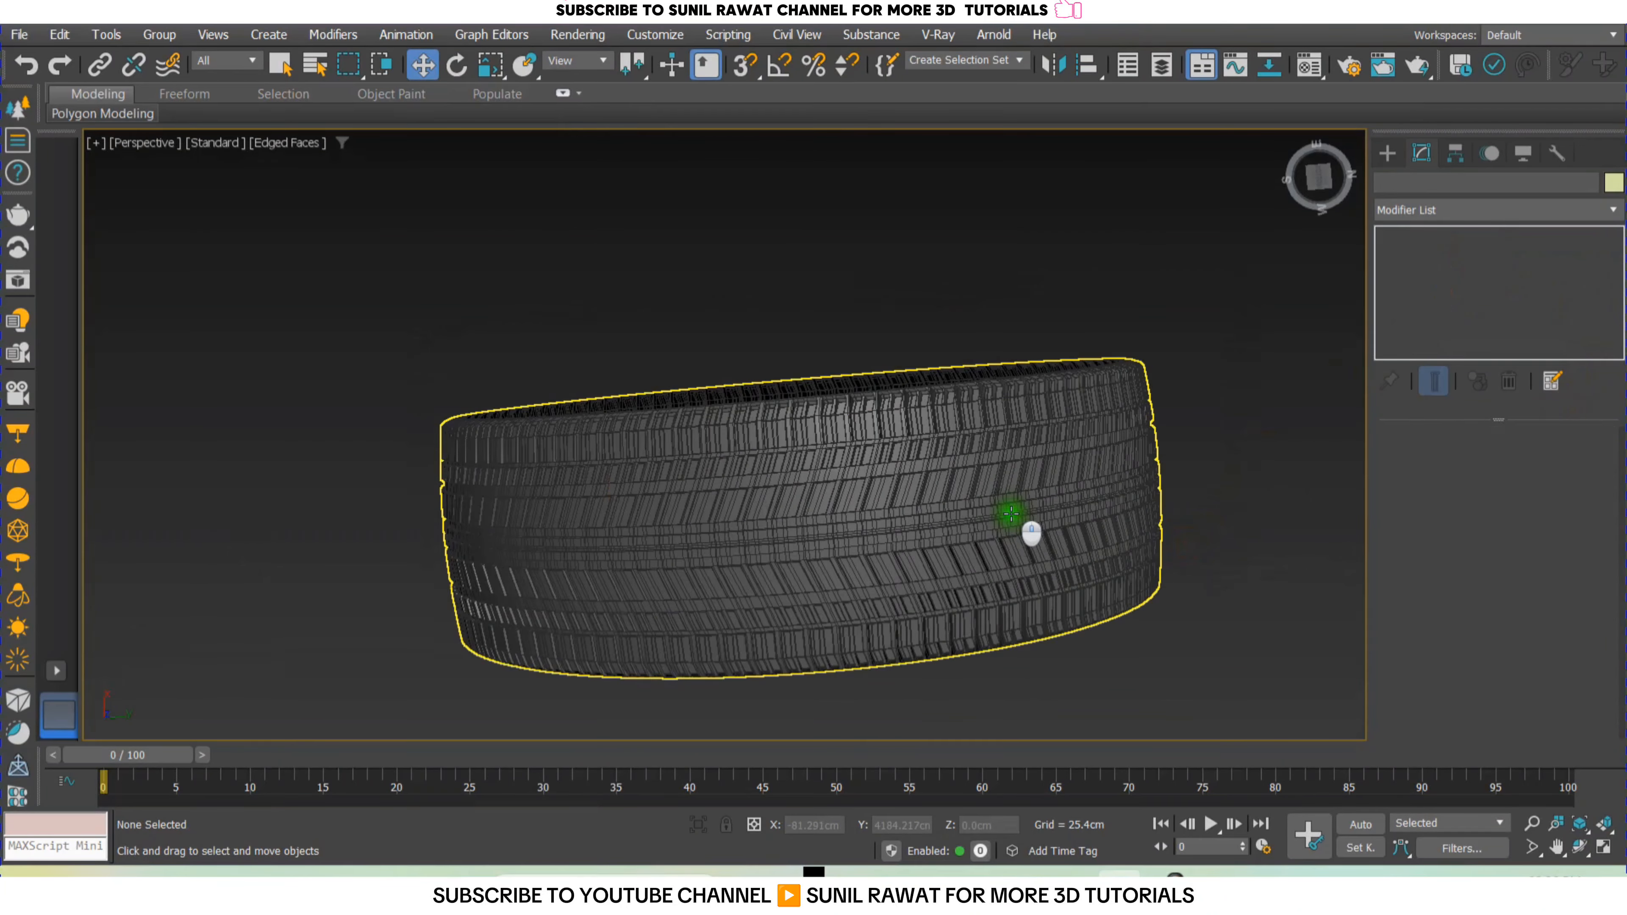
{"action": "key", "text": "F4"}
{"action": "middle_click_drag", "start_coordinate": [1024, 510], "coordinate": [1119, 668], "text": "alt"}
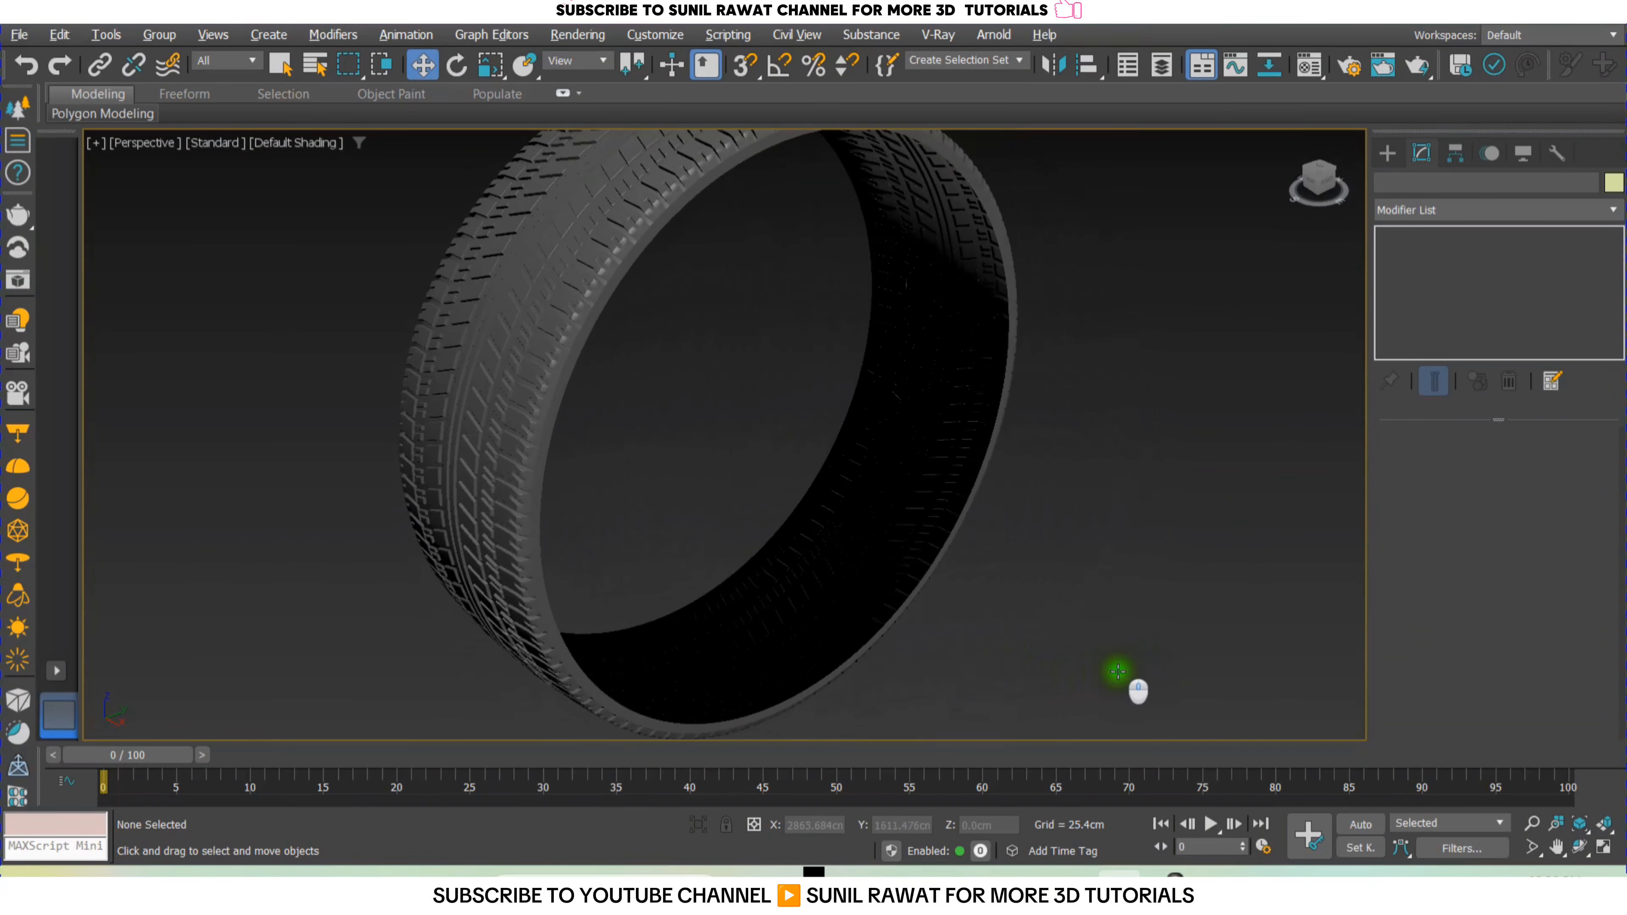
{"action": "scroll", "coordinate": [872, 437], "scroll_direction": "up", "scroll_amount": 3}
{"action": "middle_click_drag", "start_coordinate": [762, 473], "coordinate": [750, 539]}
{"action": "scroll", "coordinate": [751, 544], "scroll_direction": "down", "scroll_amount": 2}
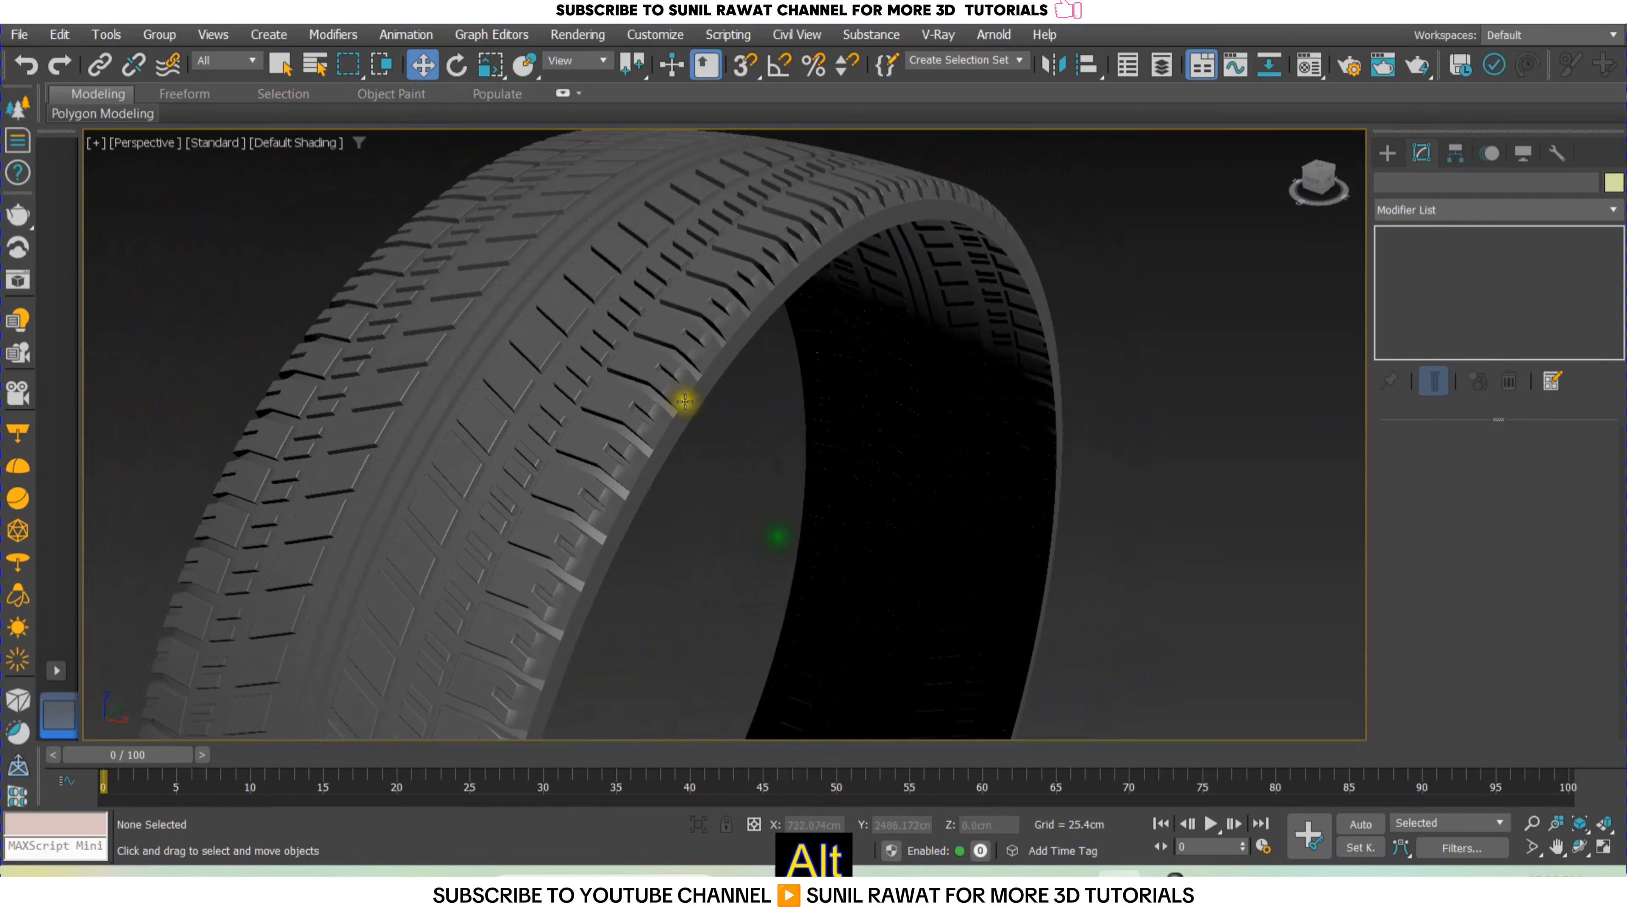
{"action": "left_click", "coordinate": [624, 359]}
{"action": "key", "text": "alt+w"}
{"action": "right_click", "coordinate": [563, 327]}
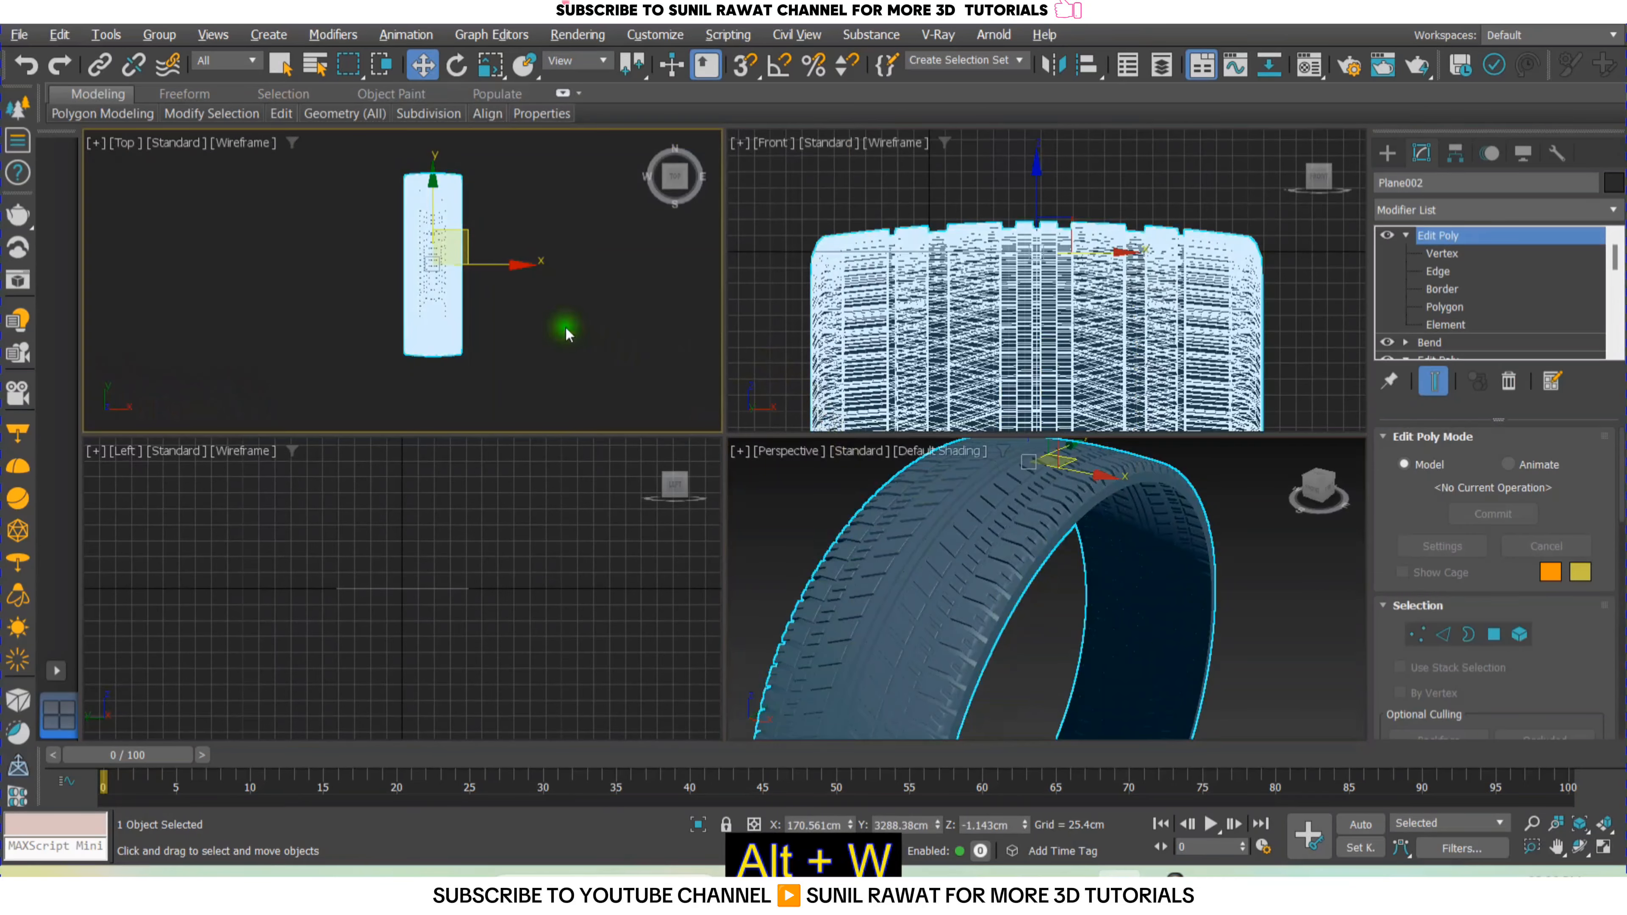
{"action": "key", "text": "alt+w"}
{"action": "scroll", "coordinate": [719, 400], "scroll_direction": "up", "scroll_amount": 3}
{"action": "middle_click_drag", "start_coordinate": [719, 400], "coordinate": [723, 421]}
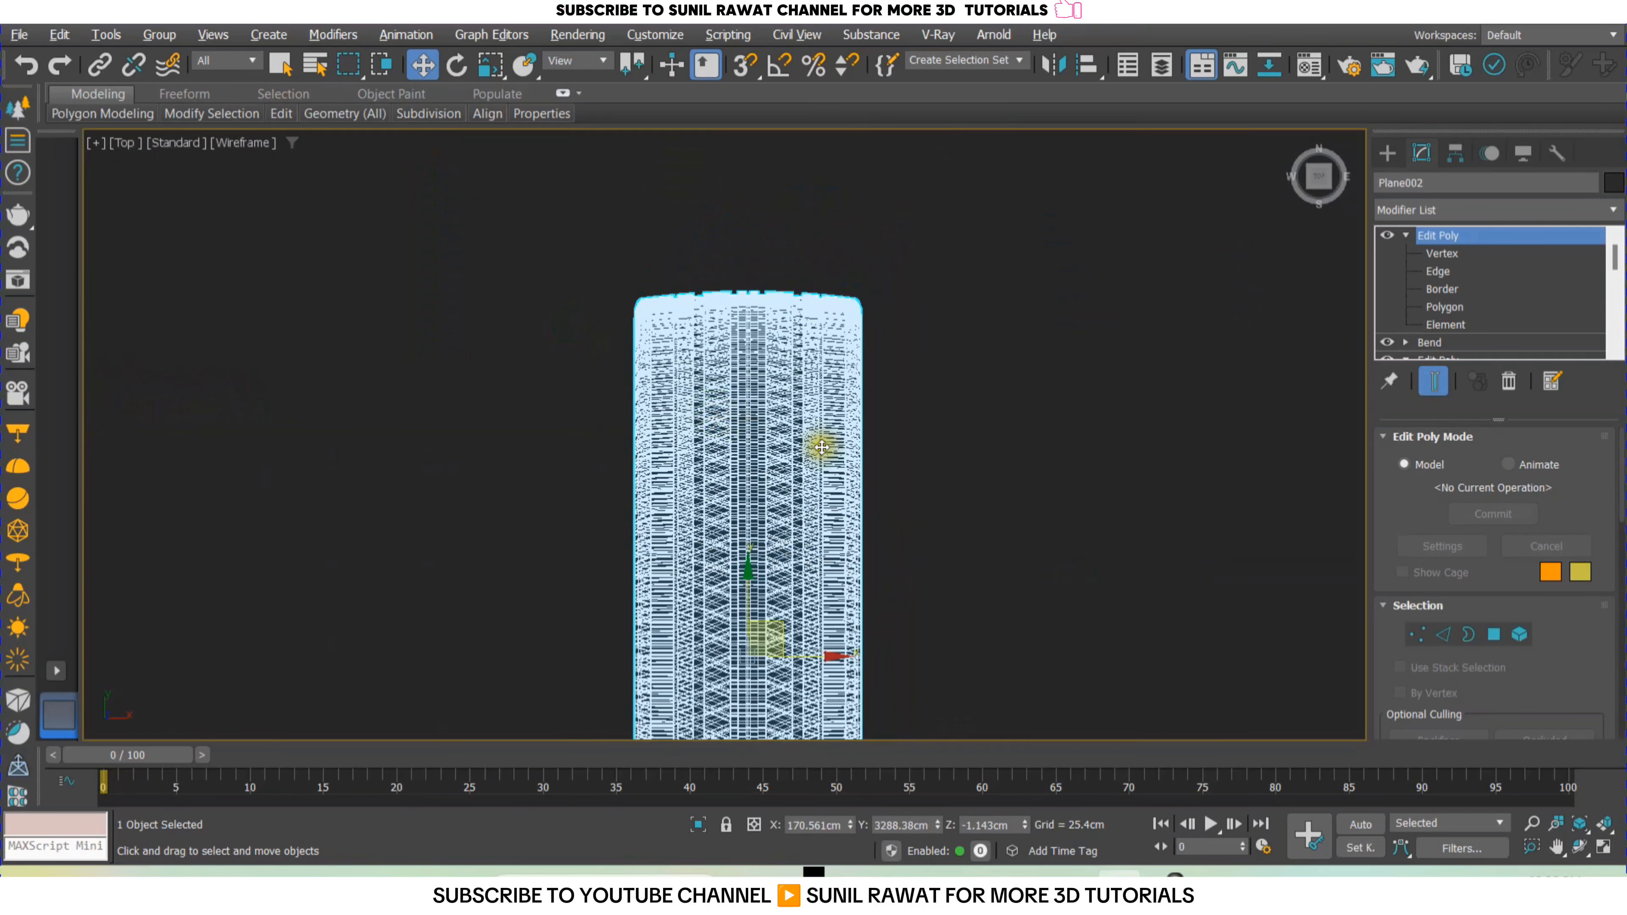
{"action": "left_click", "coordinate": [1003, 617]}
{"action": "key", "text": "alt+w"}
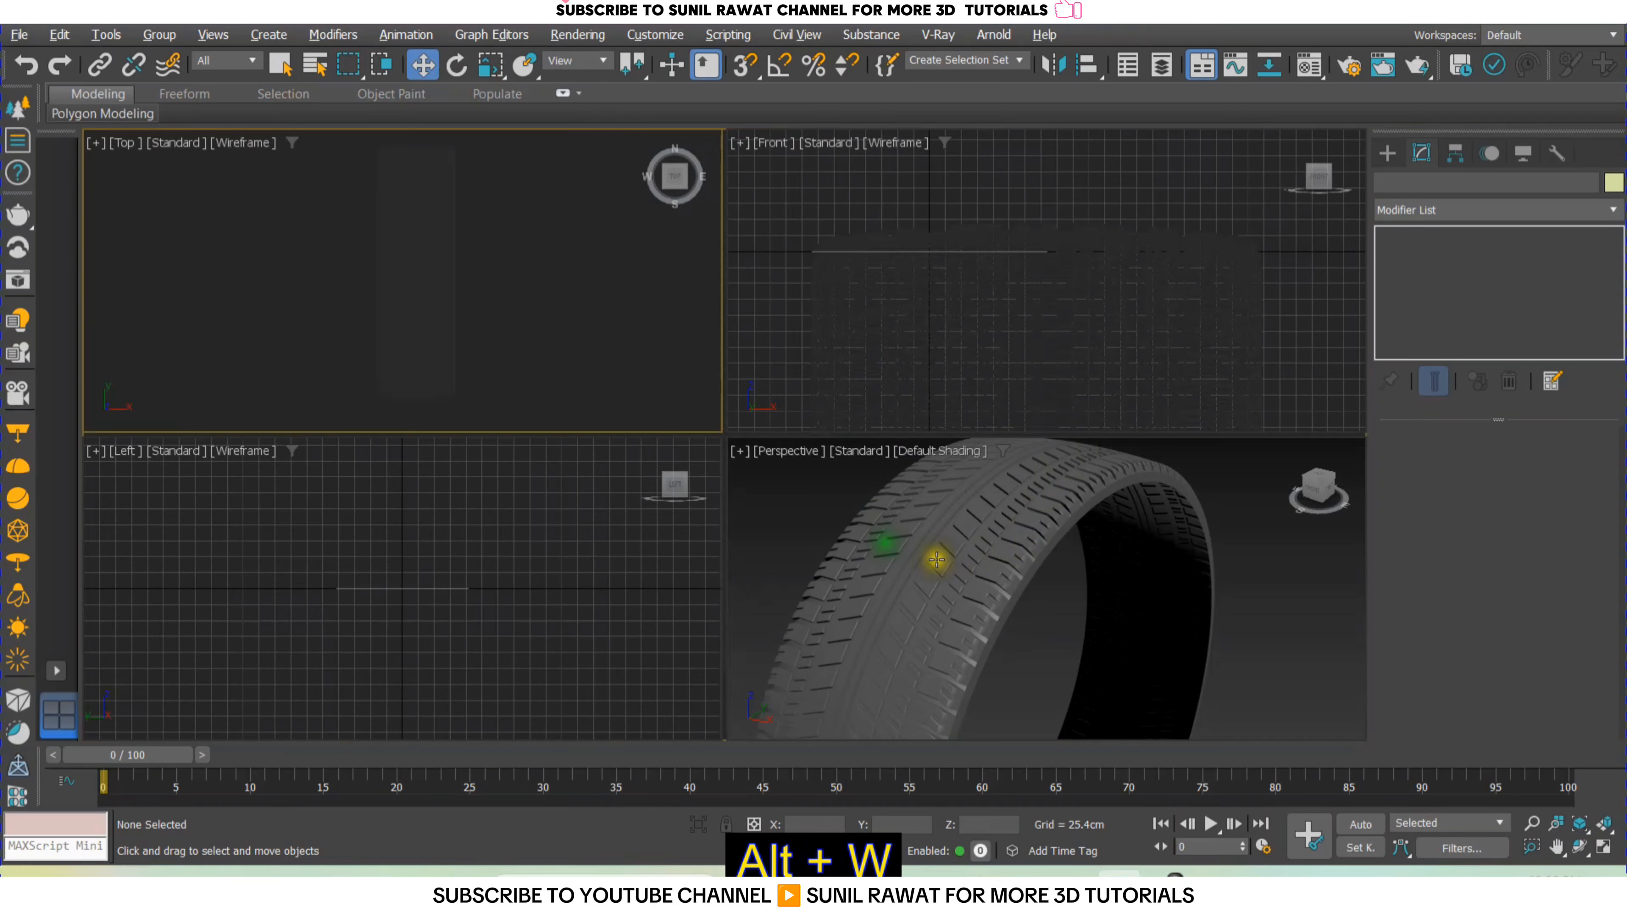
Select the tyre and place its pivot at the world origin by setting its X, Y and Z positions to 0.
{"action": "left_click", "coordinate": [1061, 564]}
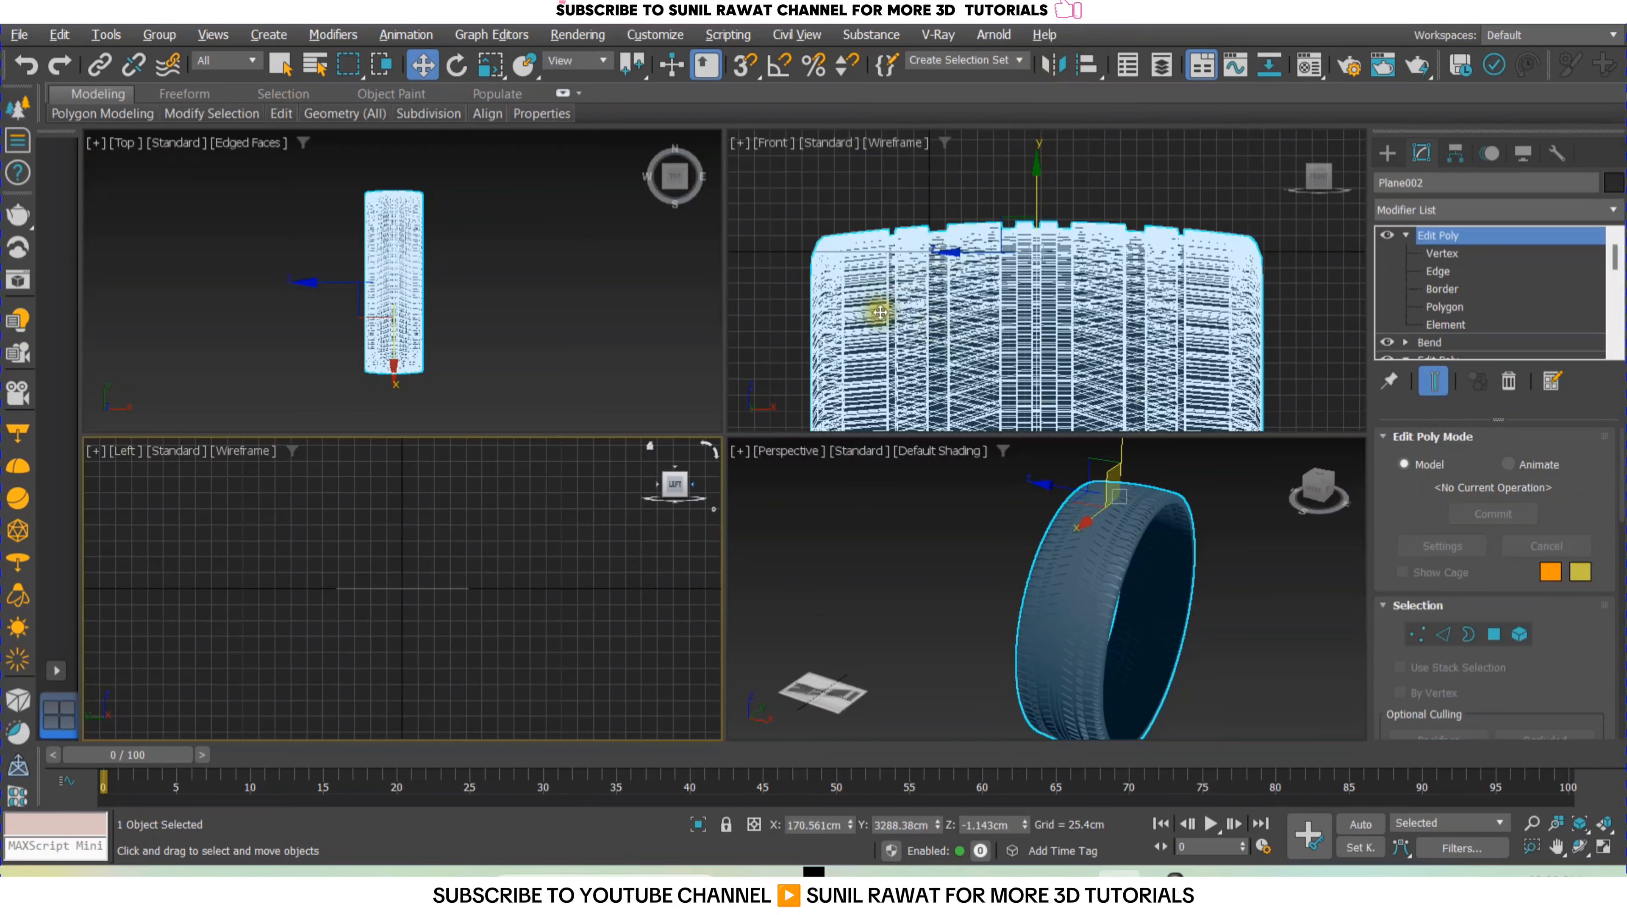
{"action": "scroll", "coordinate": [898, 359], "scroll_direction": "up", "scroll_amount": 2}
{"action": "left_click", "coordinate": [1053, 511]}
{"action": "key", "text": "alt+w"}
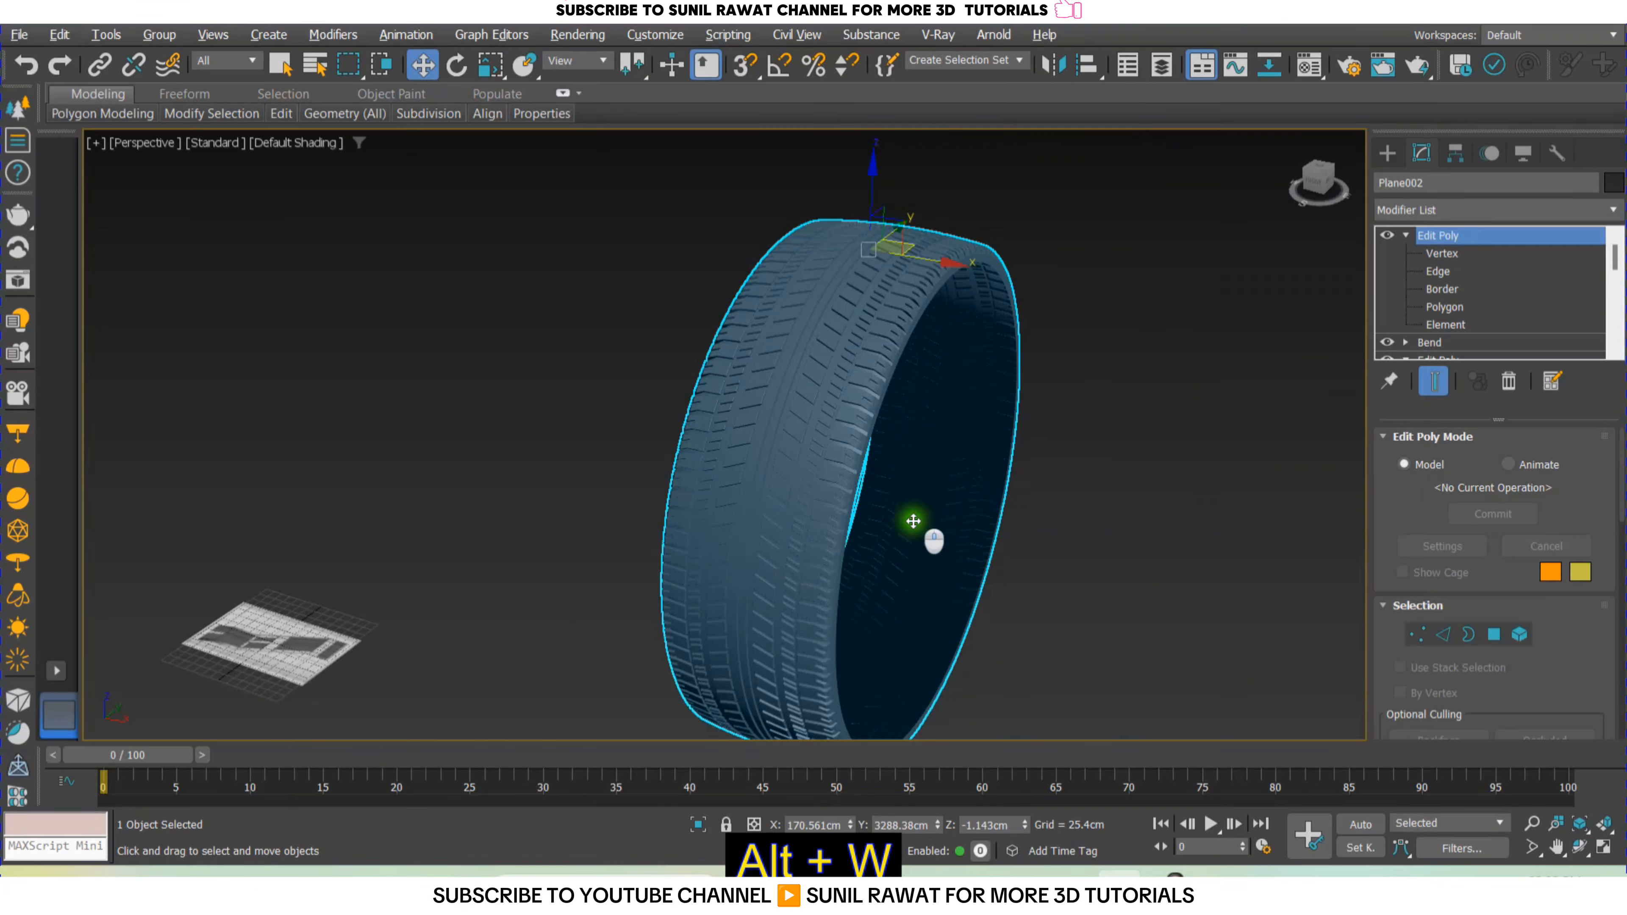
{"action": "middle_click_drag", "start_coordinate": [911, 520], "coordinate": [831, 459]}
{"action": "key", "text": "alt+w"}
{"action": "middle_click", "coordinate": [1027, 273]}
{"action": "key", "text": "alt+w"}
{"action": "scroll", "coordinate": [955, 418], "scroll_direction": "down", "scroll_amount": 8}
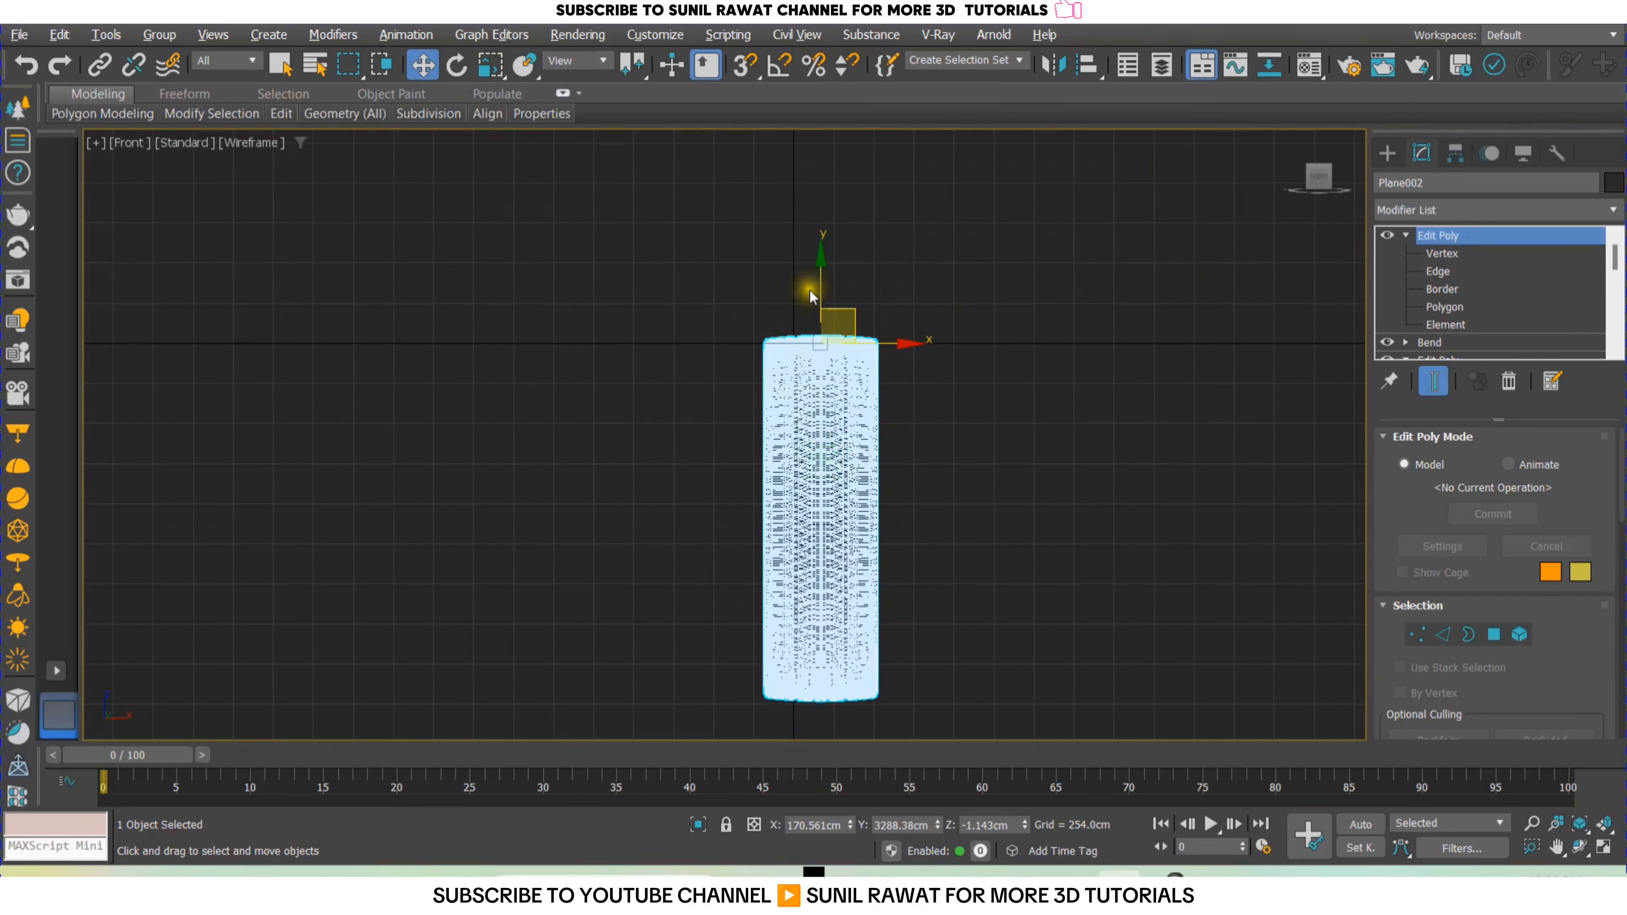
{"action": "left_click_drag", "start_coordinate": [820, 282], "coordinate": [855, 1]}
{"action": "scroll", "coordinate": [817, 512], "scroll_direction": "down", "scroll_amount": 2}
{"action": "middle_click_drag", "start_coordinate": [816, 499], "coordinate": [794, 452]}
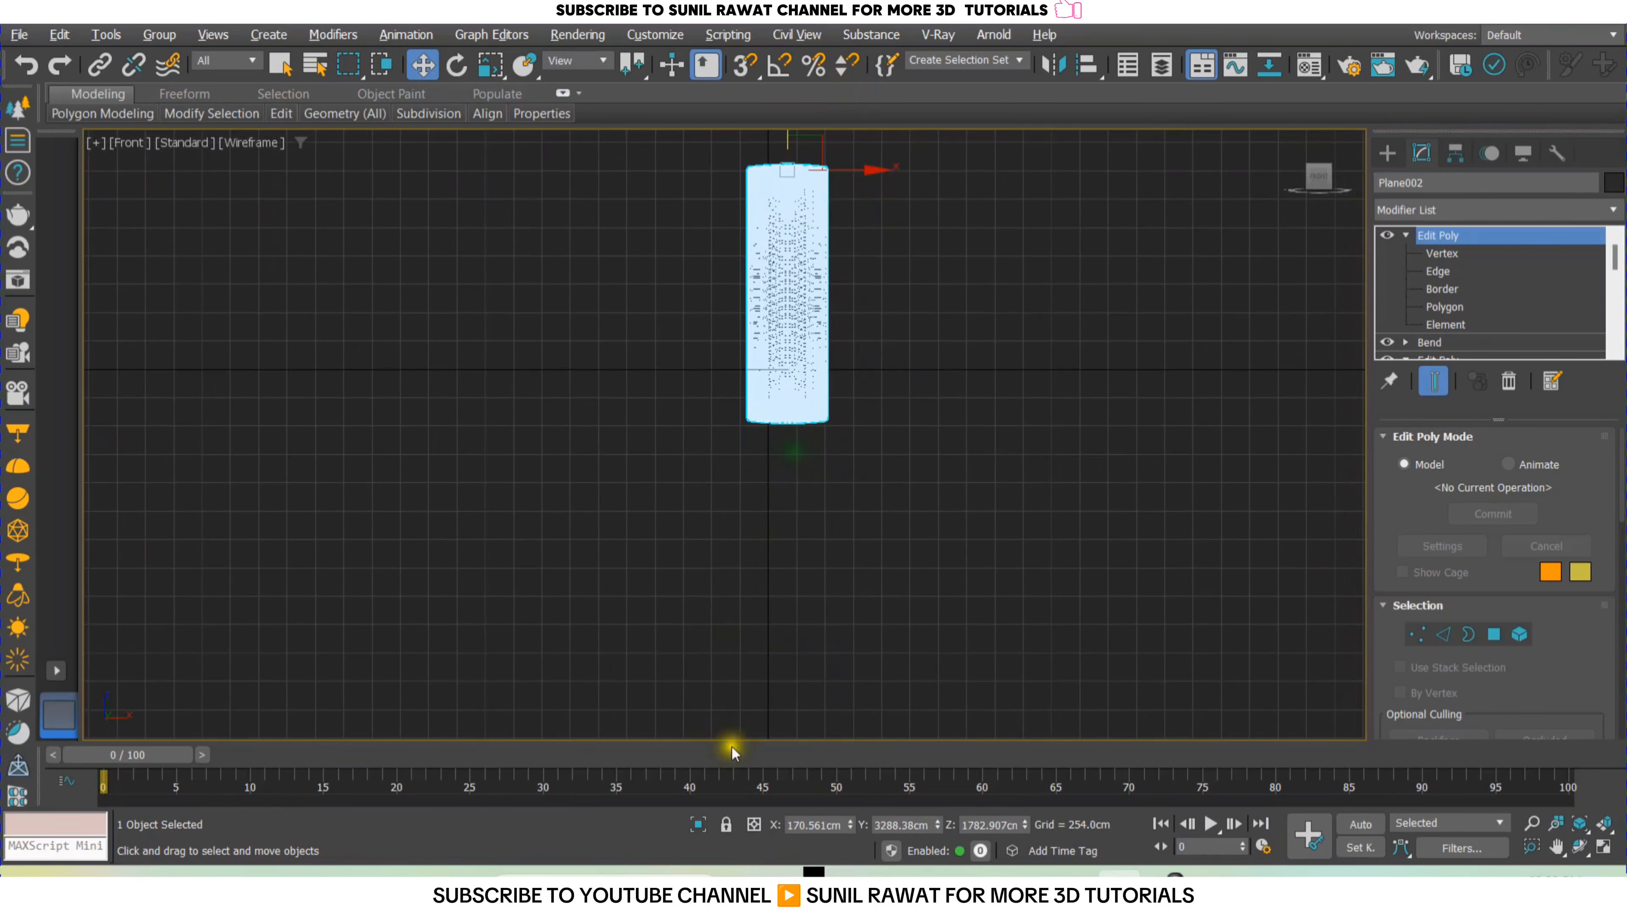
{"action": "right_click", "coordinate": [851, 826]}
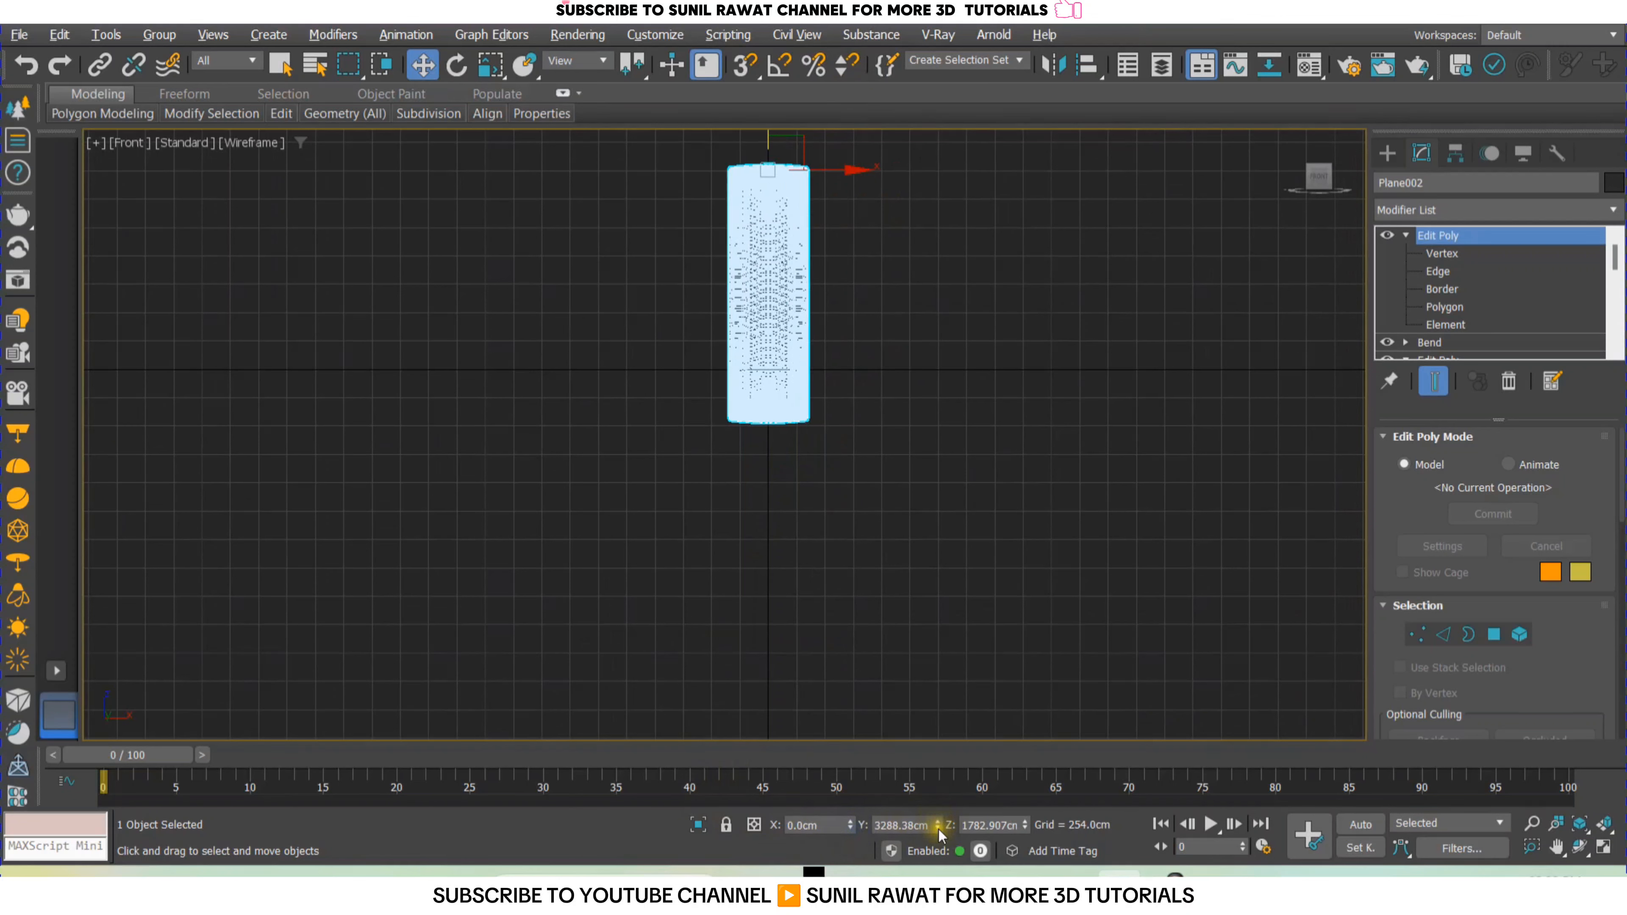
{"action": "right_click", "coordinate": [1027, 827]}
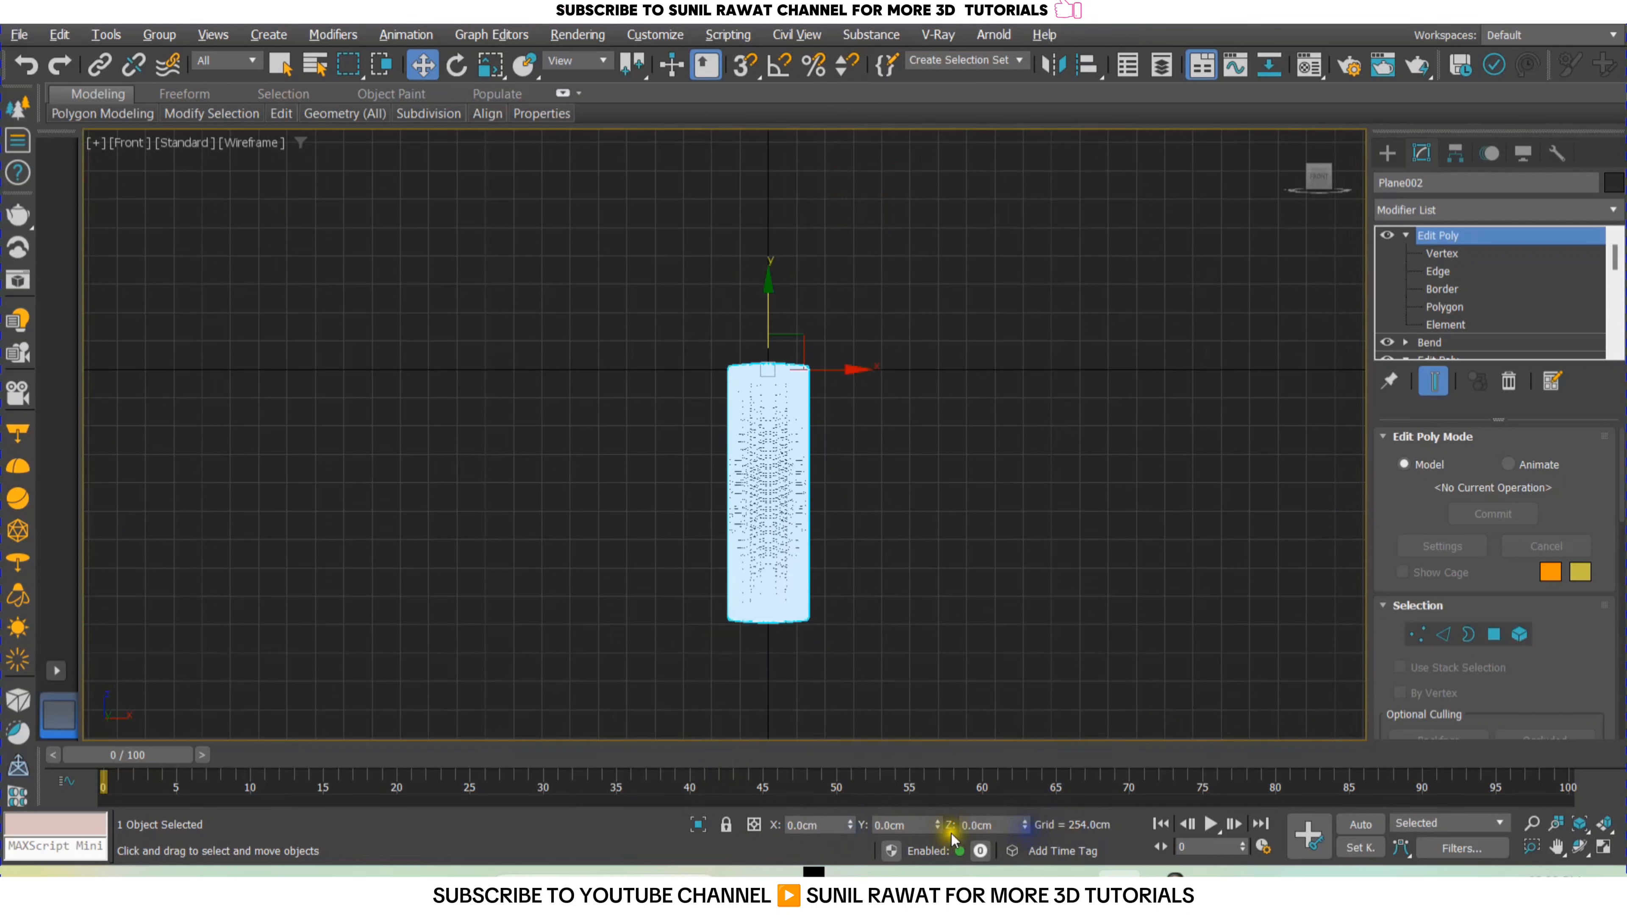
Raise the tyre in the Front view to a Z position of about 2288 cm so its underside meets the ground line.
{"action": "left_click_drag", "start_coordinate": [769, 324], "coordinate": [826, 63]}
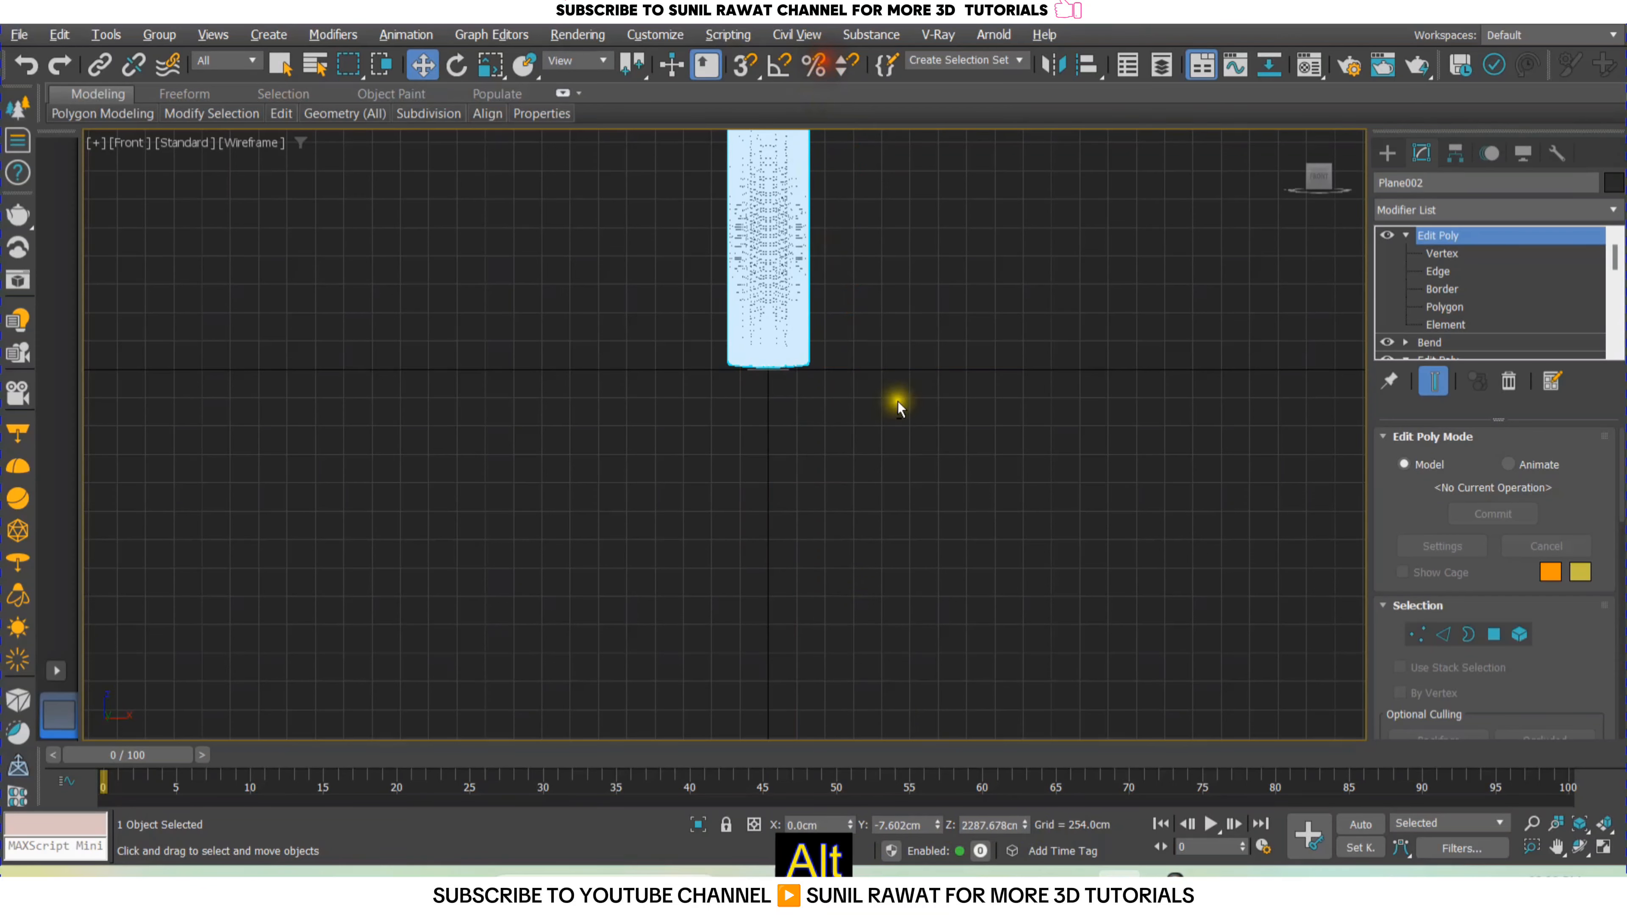
{"action": "key", "text": "alt+w"}
{"action": "right_click", "coordinate": [1017, 509]}
{"action": "key", "text": "alt+w"}
{"action": "key", "text": "alt+w"}
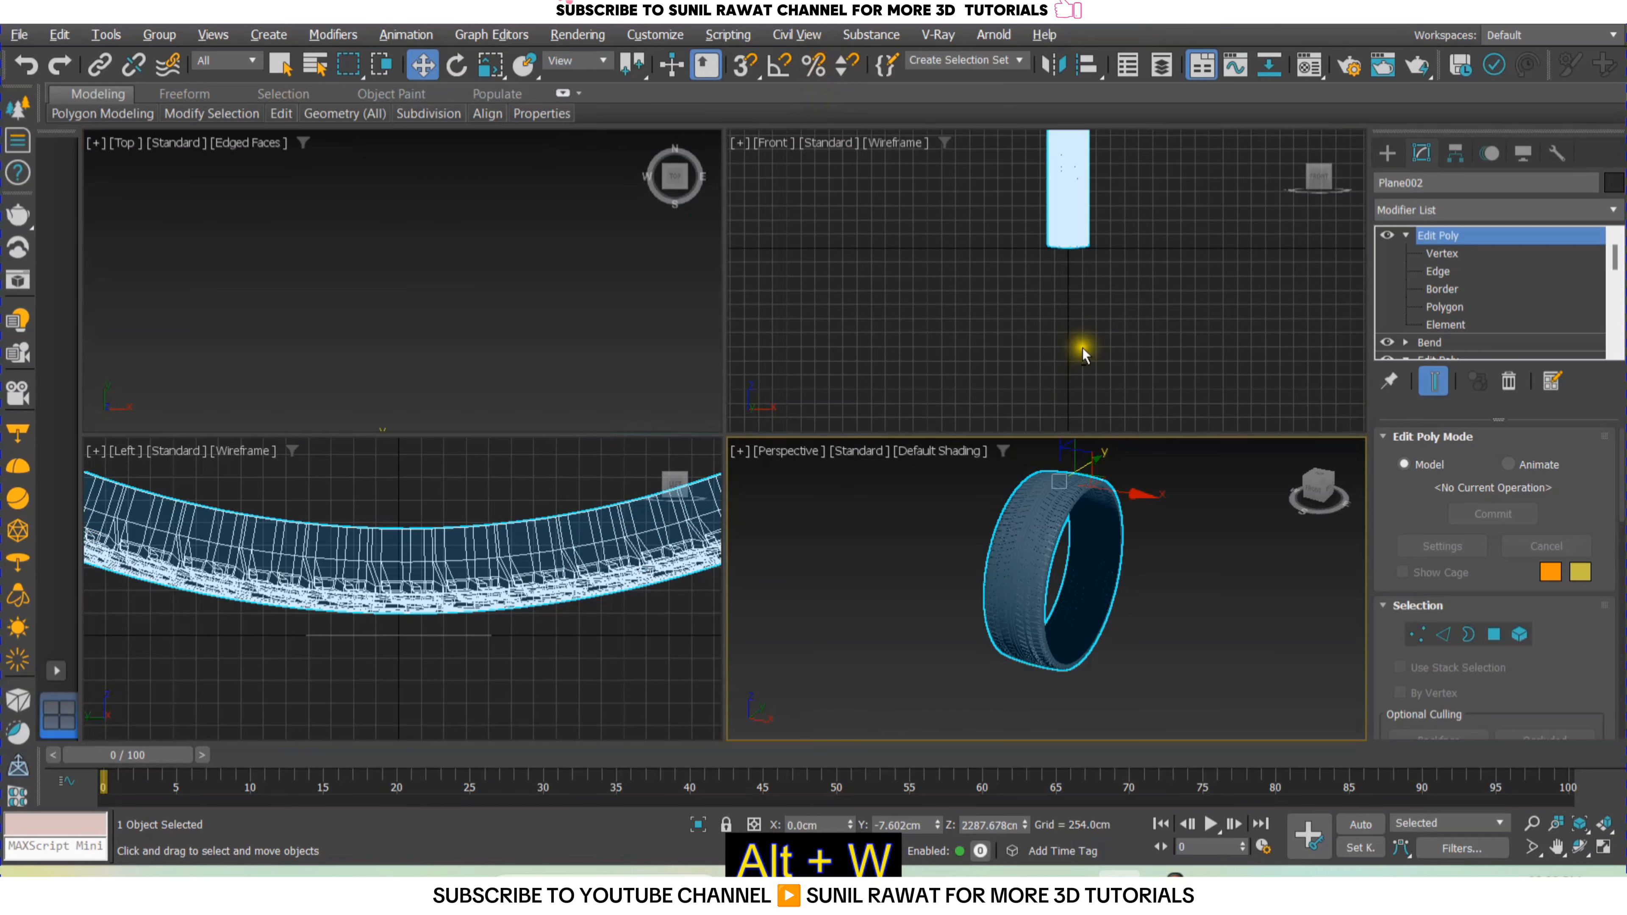
Scale the tyre uniformly to about 22% in the Front view and lower it to a Z position of about 501 cm.
{"action": "right_click", "coordinate": [1126, 284]}
{"action": "key", "text": "alt+w"}
{"action": "key", "text": "r"}
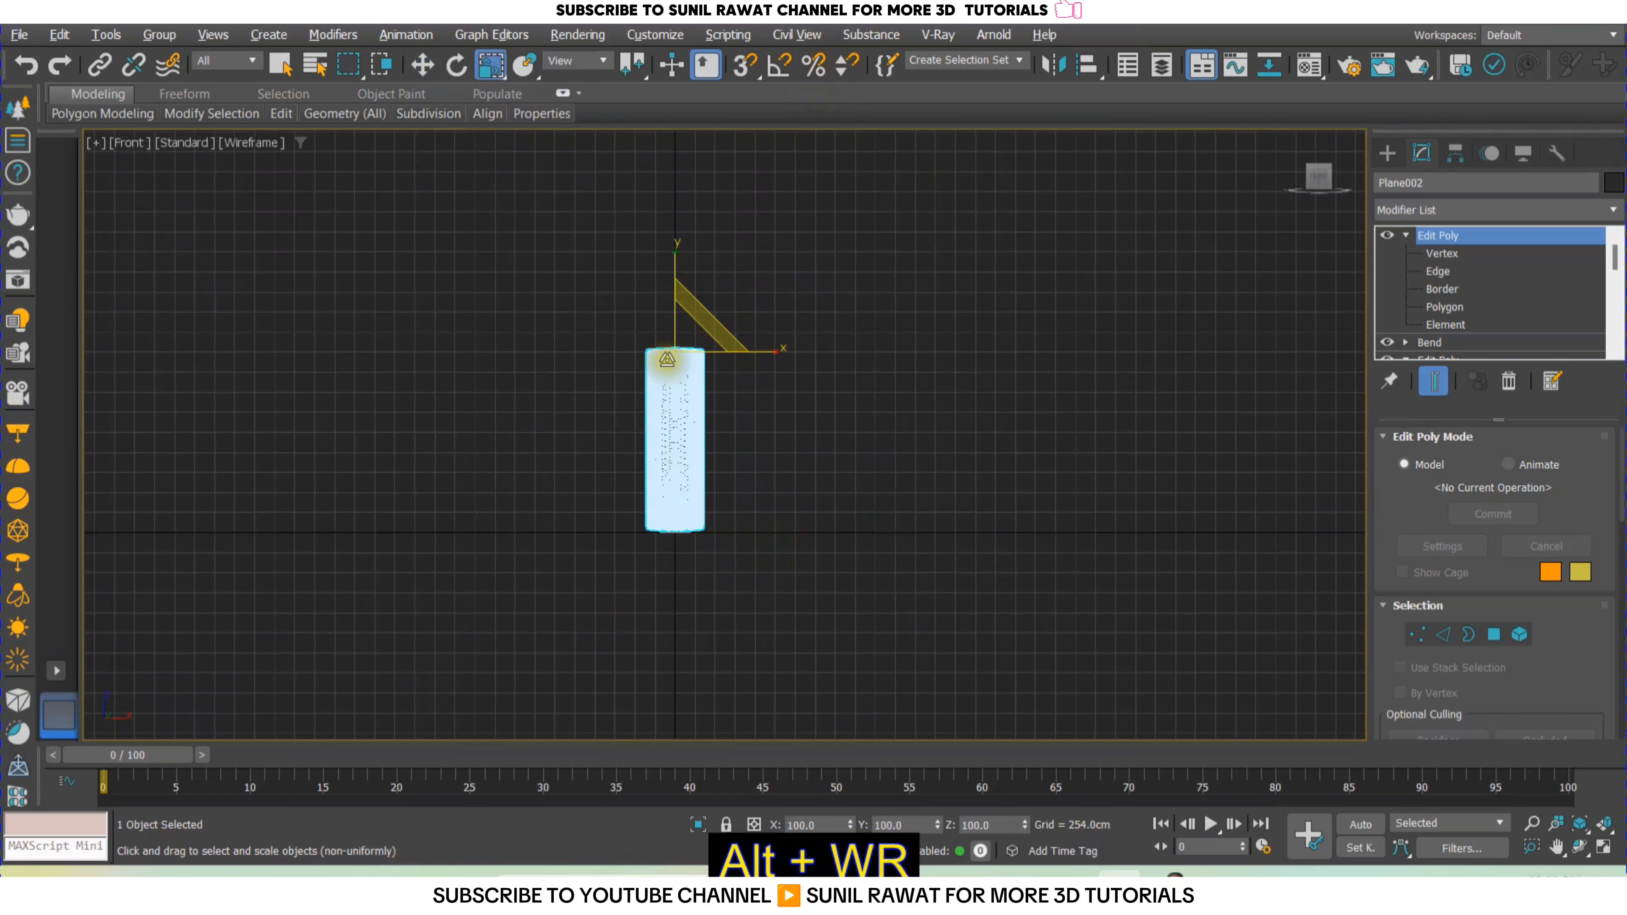
{"action": "left_click_drag", "start_coordinate": [674, 349], "coordinate": [665, 646]}
{"action": "key", "text": "w"}
{"action": "left_click_drag", "start_coordinate": [680, 278], "coordinate": [691, 407]}
{"action": "key", "text": "z"}
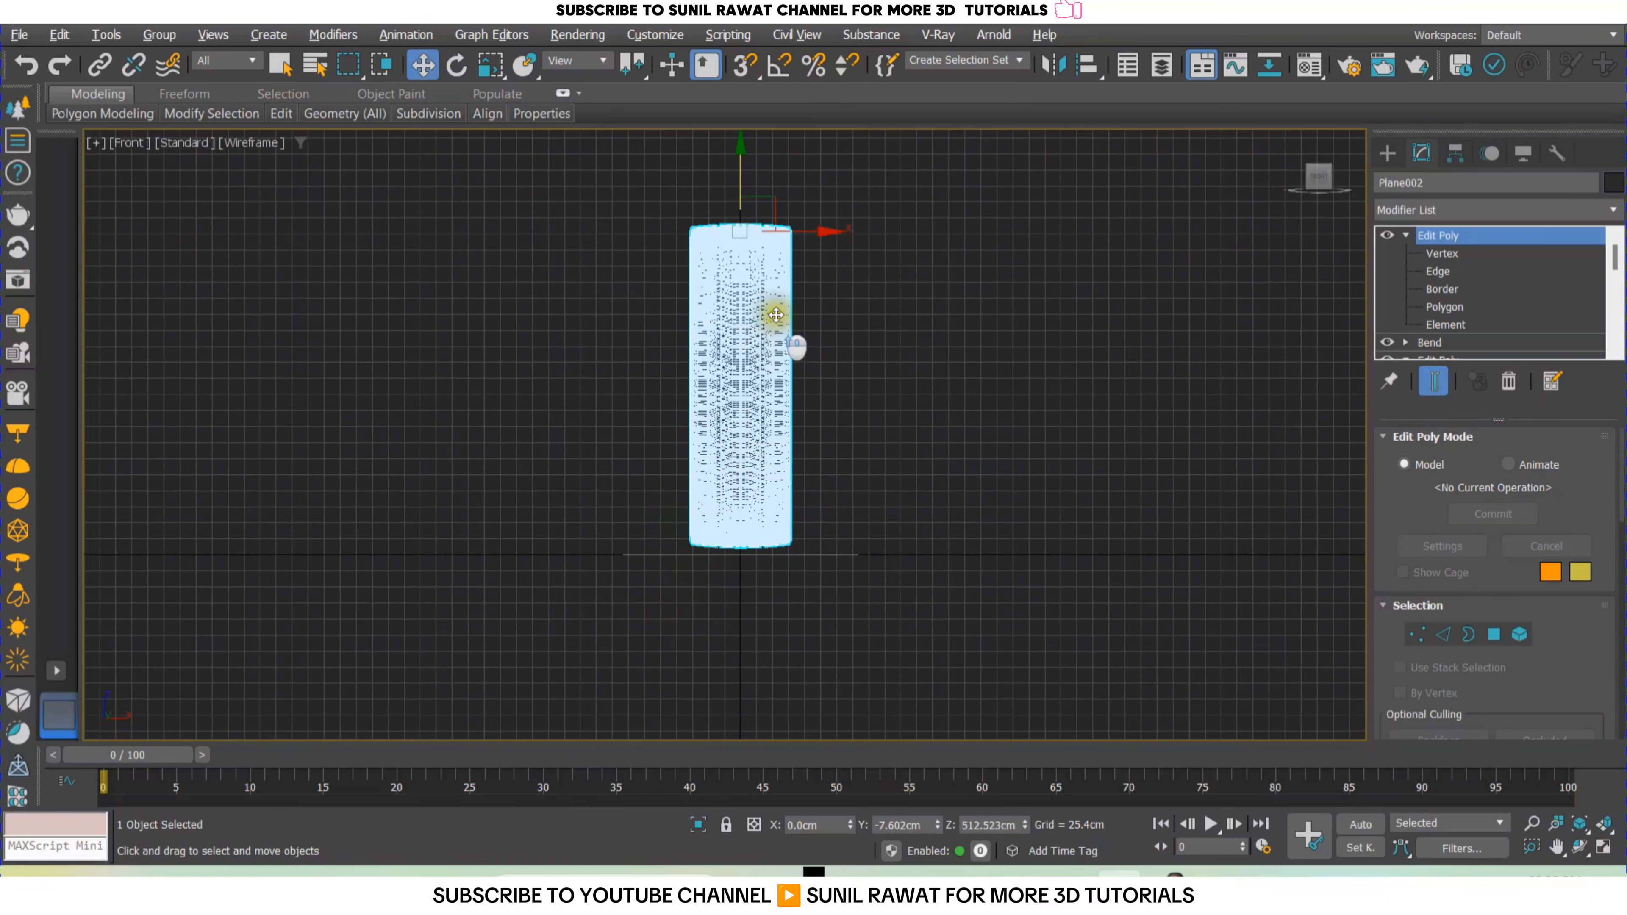
{"action": "left_click", "coordinate": [737, 187]}
{"action": "left_click", "coordinate": [739, 207]}
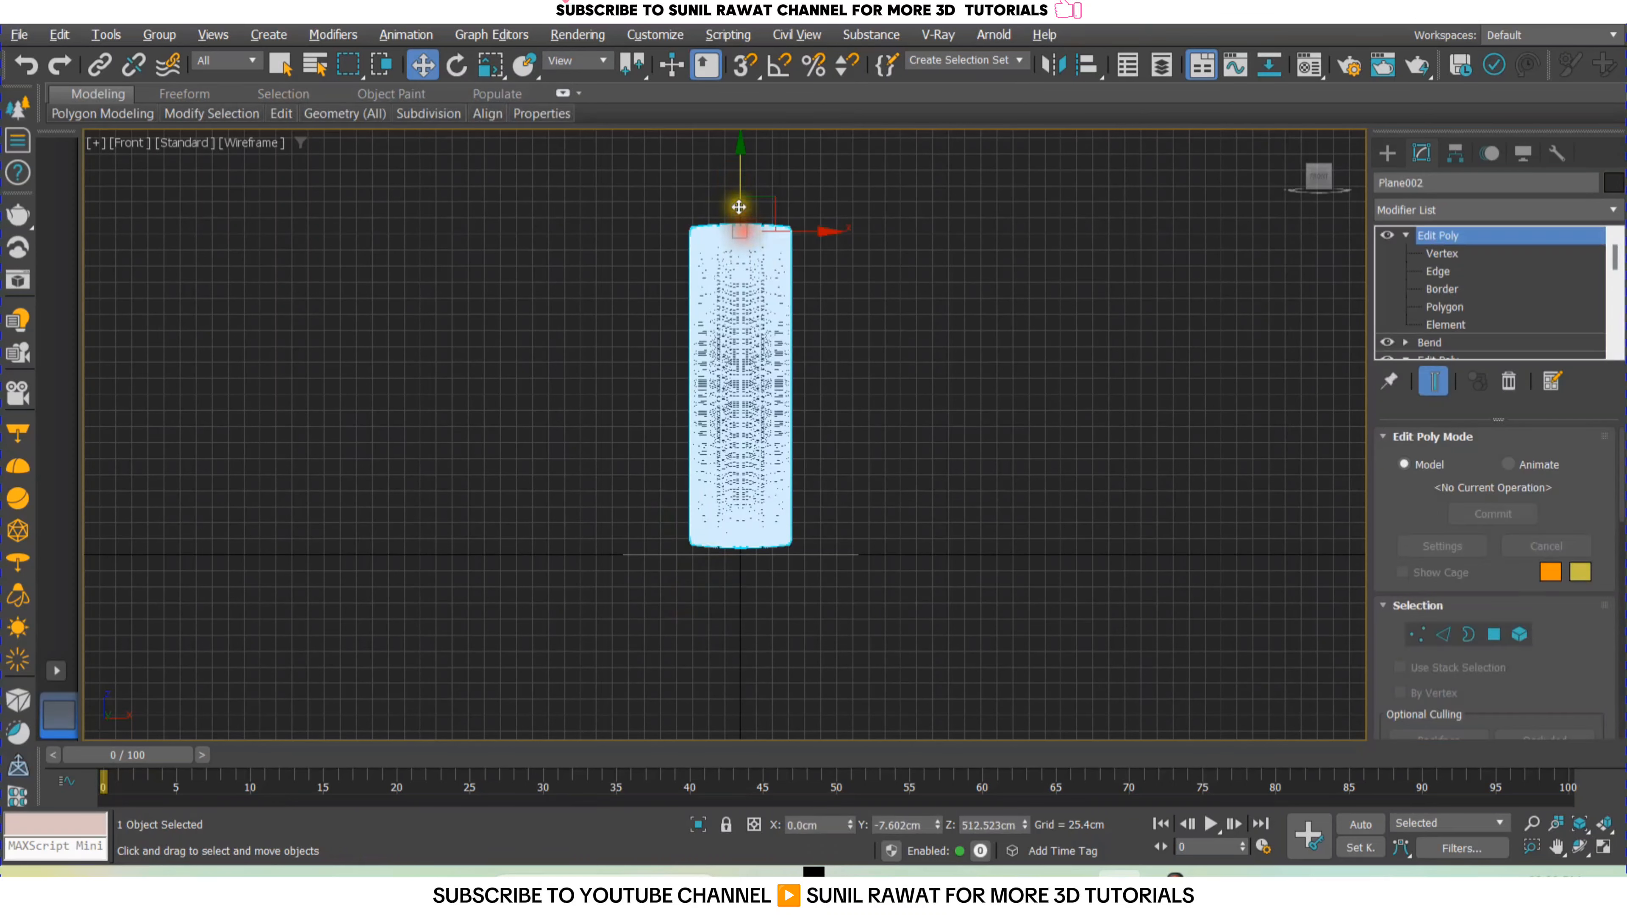
{"action": "left_click_drag", "start_coordinate": [742, 193], "coordinate": [745, 200]}
Deselect the tyre and compare its size with the flat reference planes on the ground in the Perspective view.
{"action": "key", "text": "alt+w"}
{"action": "middle_click", "coordinate": [934, 585]}
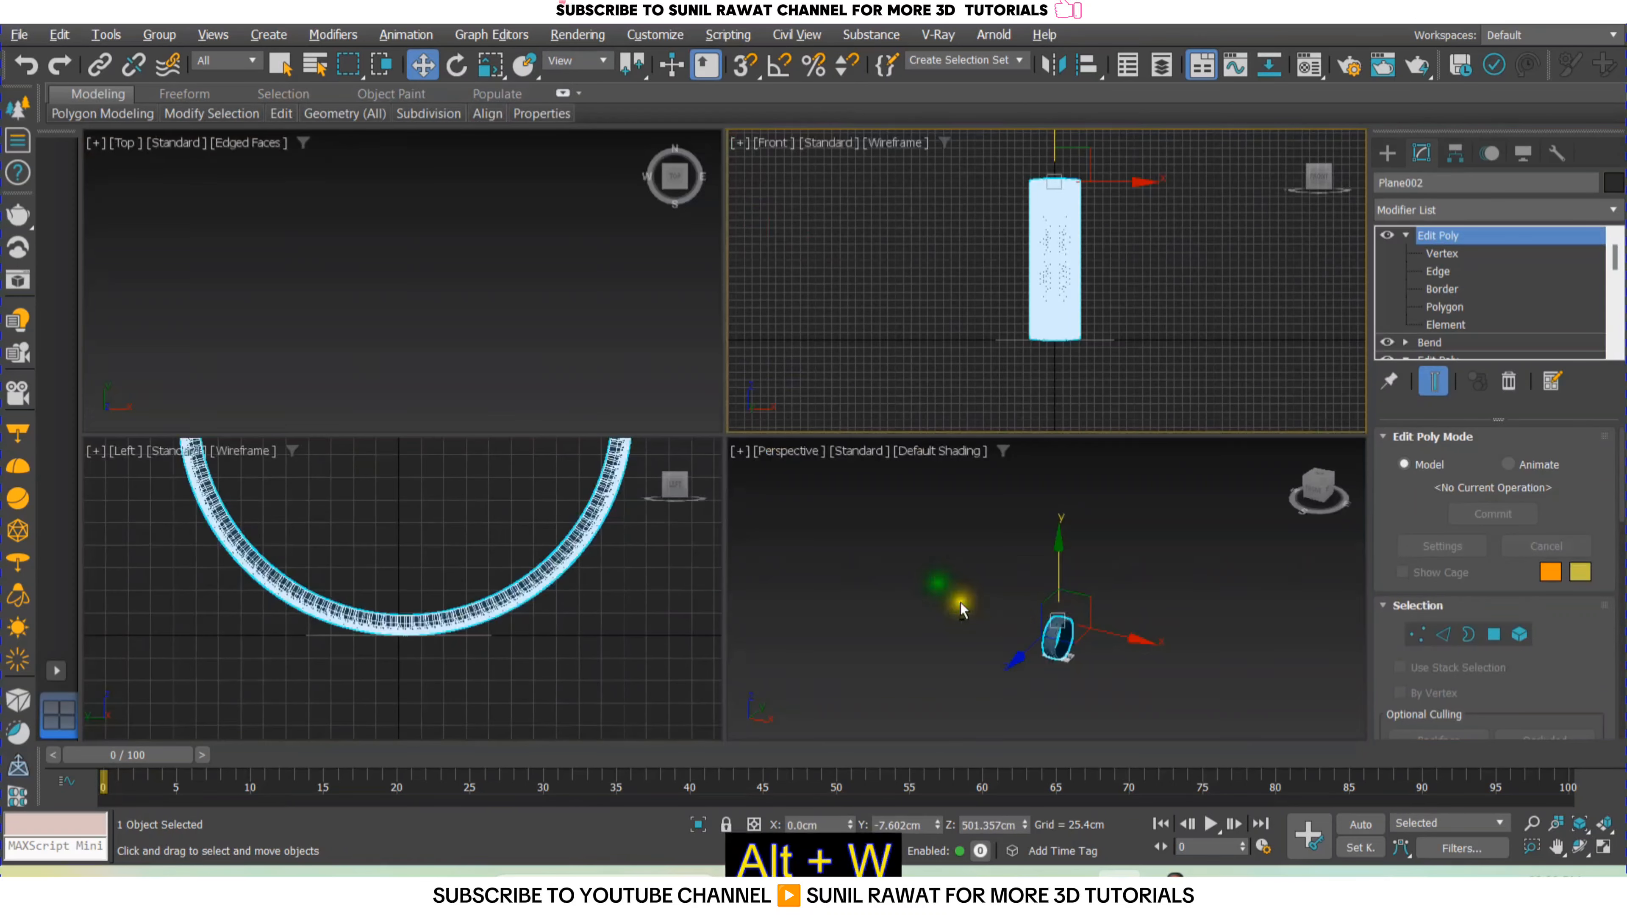
{"action": "middle_click", "coordinate": [1057, 629]}
{"action": "key", "text": "alt+w"}
{"action": "left_click", "coordinate": [1101, 691]}
{"action": "middle_click_drag", "start_coordinate": [859, 624], "coordinate": [777, 567], "text": "alt"}
{"action": "scroll", "coordinate": [618, 617], "scroll_direction": "up", "scroll_amount": 5}
{"action": "left_click", "coordinate": [691, 499]}
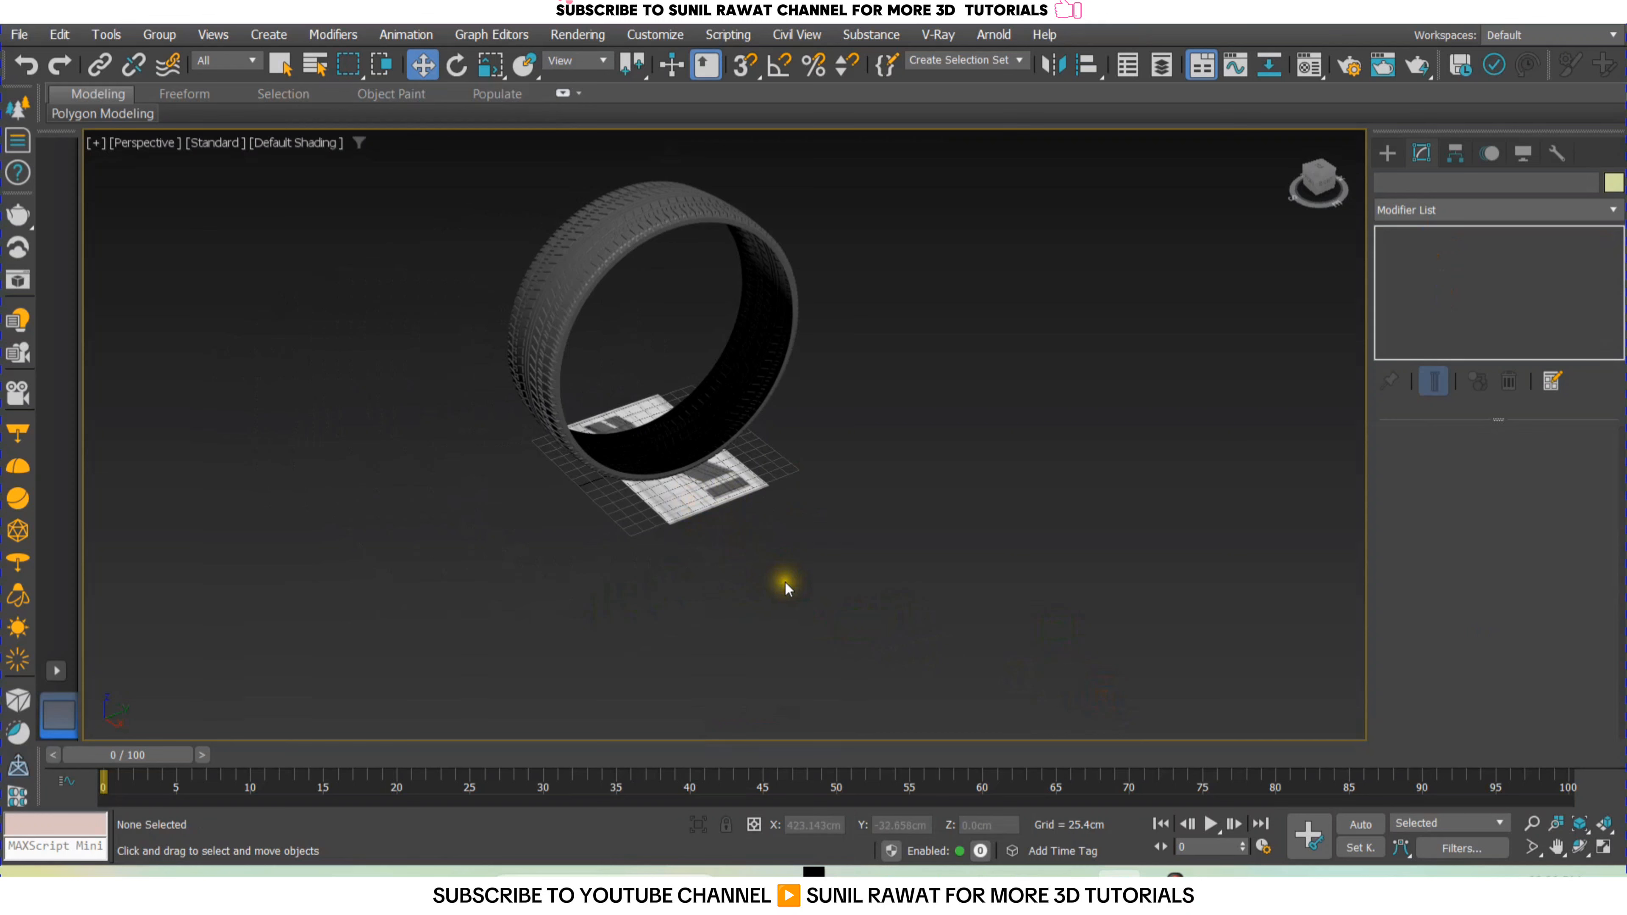
Select the tyre and center its pivot to the object, affecting the pivot only.
{"action": "key", "text": "r"}
{"action": "left_click", "coordinate": [686, 427]}
{"action": "middle_click_drag", "start_coordinate": [792, 530], "coordinate": [772, 535], "text": "alt"}
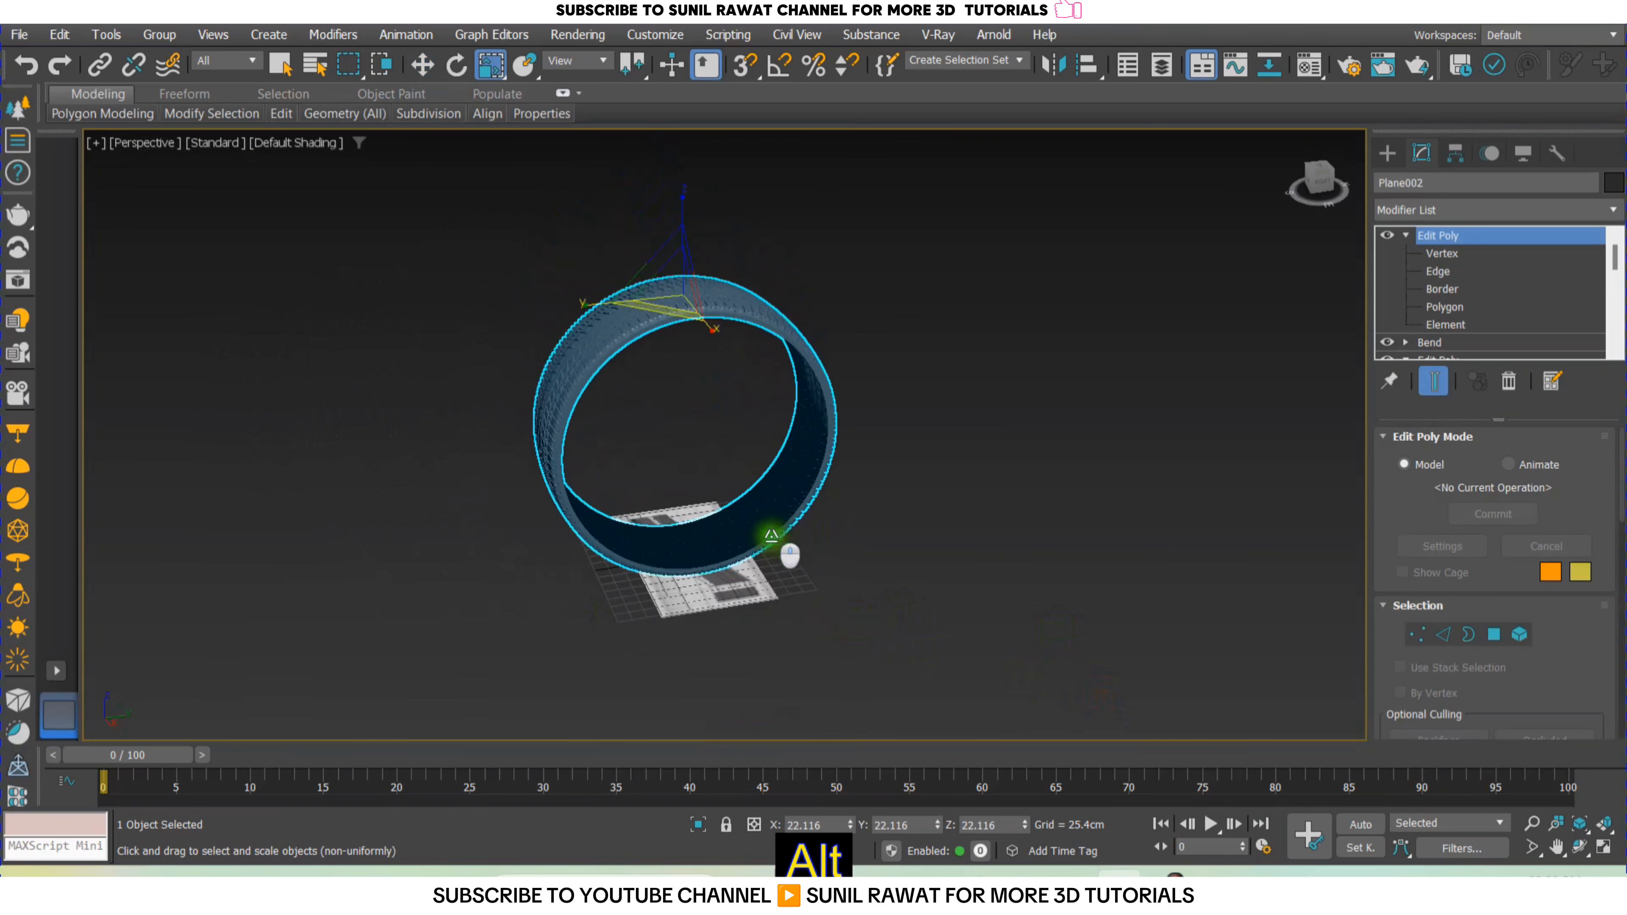
{"action": "left_click", "coordinate": [1457, 154]}
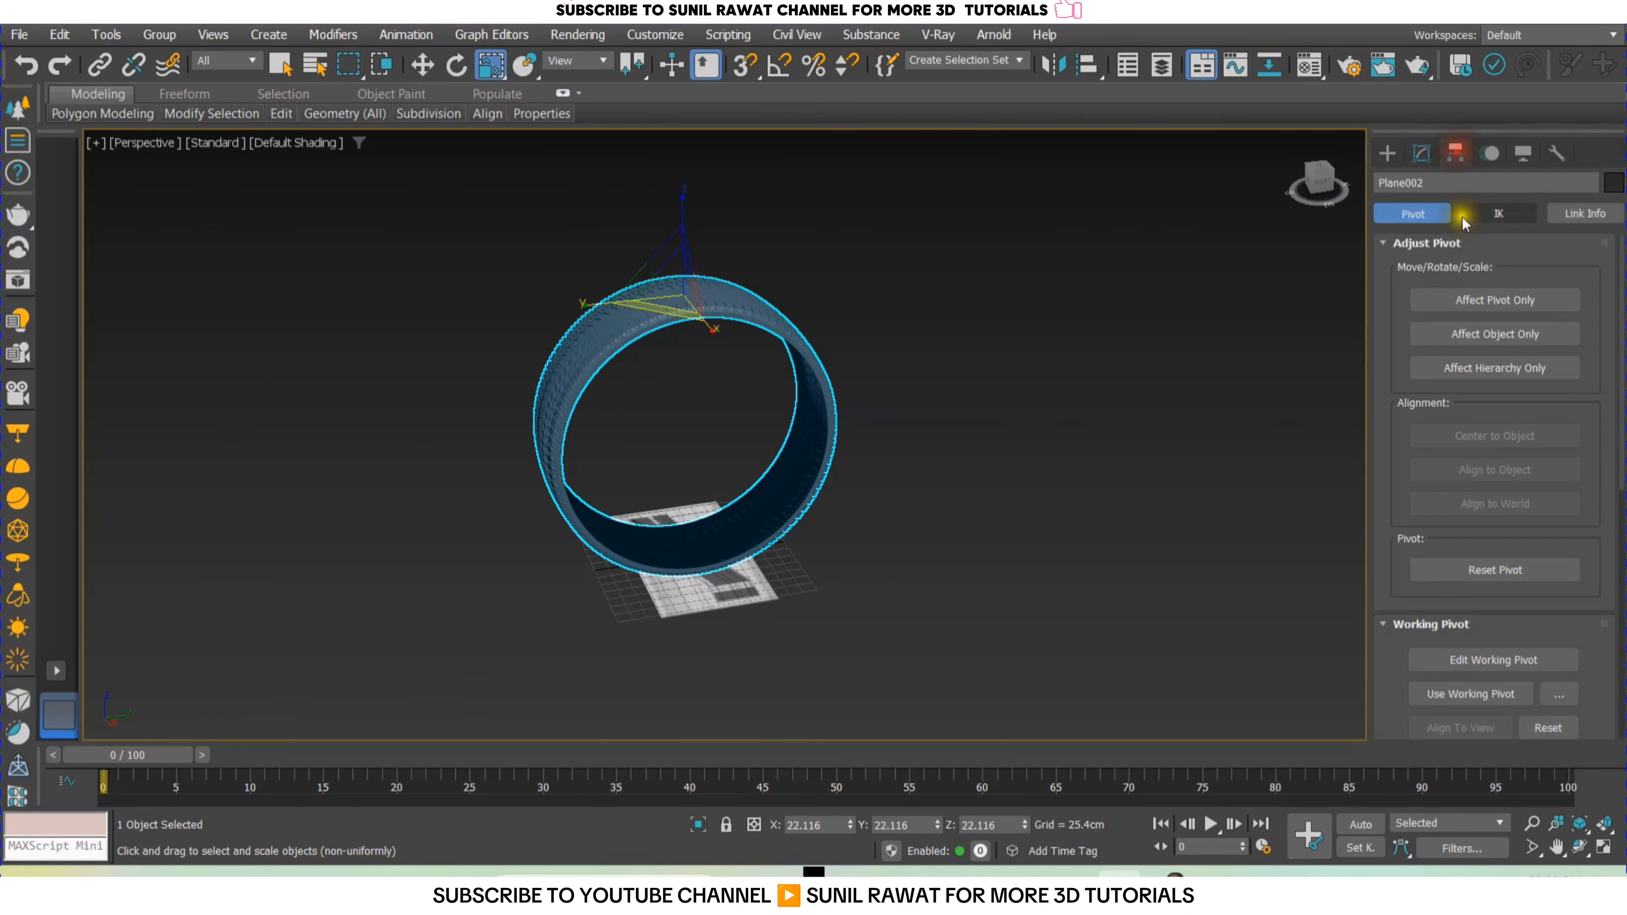
{"action": "left_click", "coordinate": [1473, 300]}
{"action": "left_click", "coordinate": [1499, 436]}
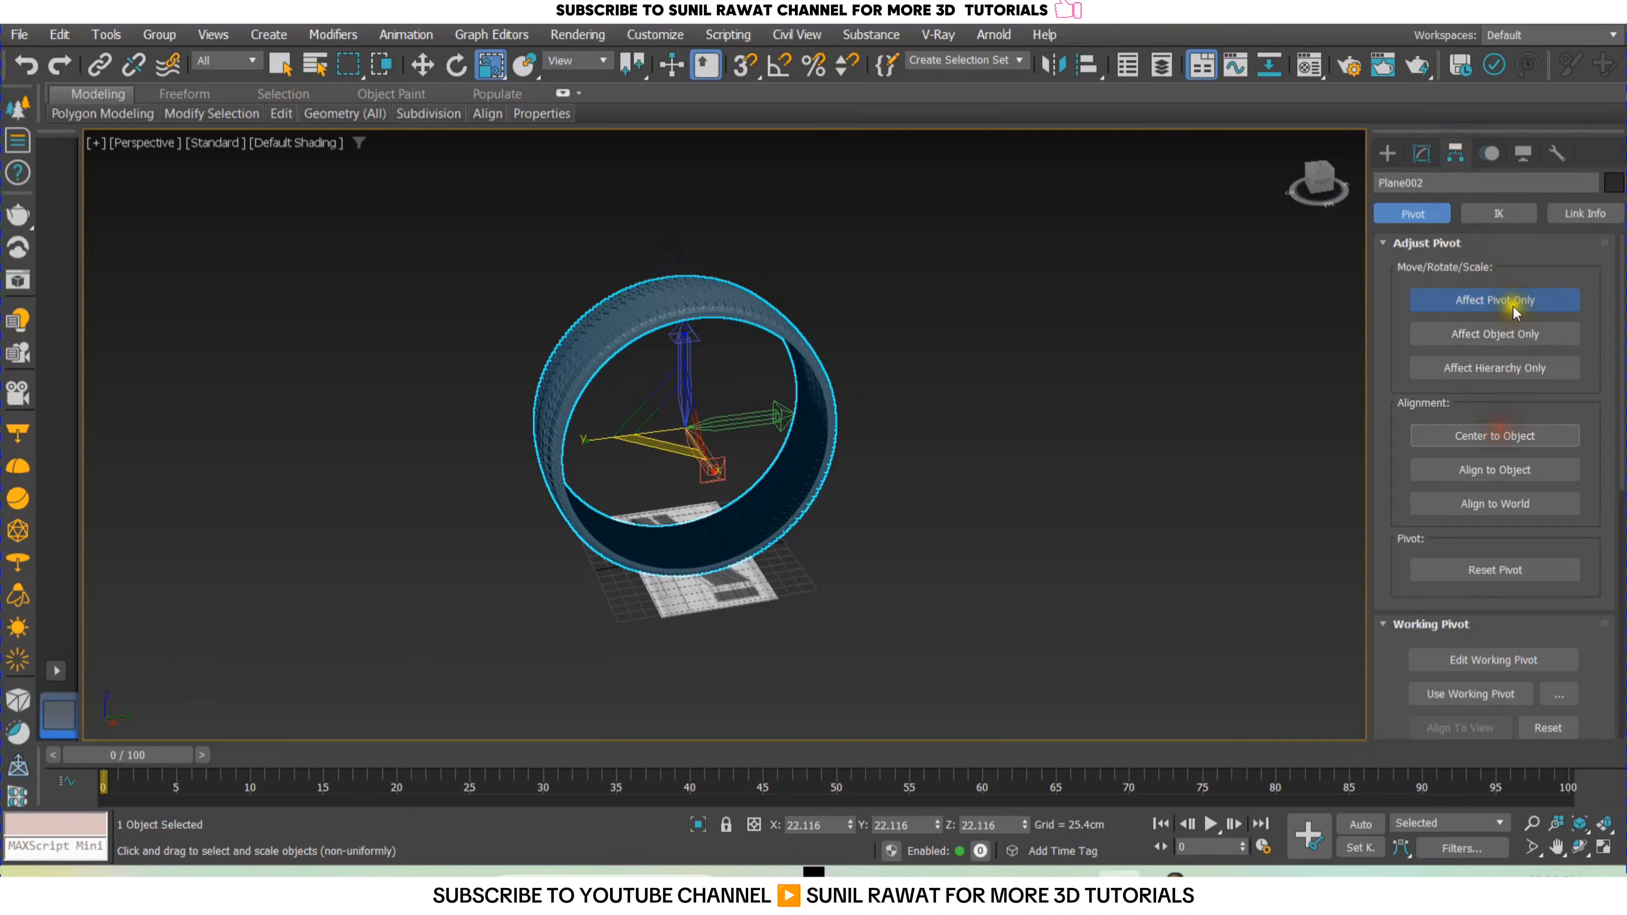
{"action": "left_click", "coordinate": [1502, 302]}
Scale the tyre down to roughly half its size in the Front view and lower it to a Z position of about 126 cm.
{"action": "key", "text": "alt+w"}
{"action": "key", "text": "alt+w"}
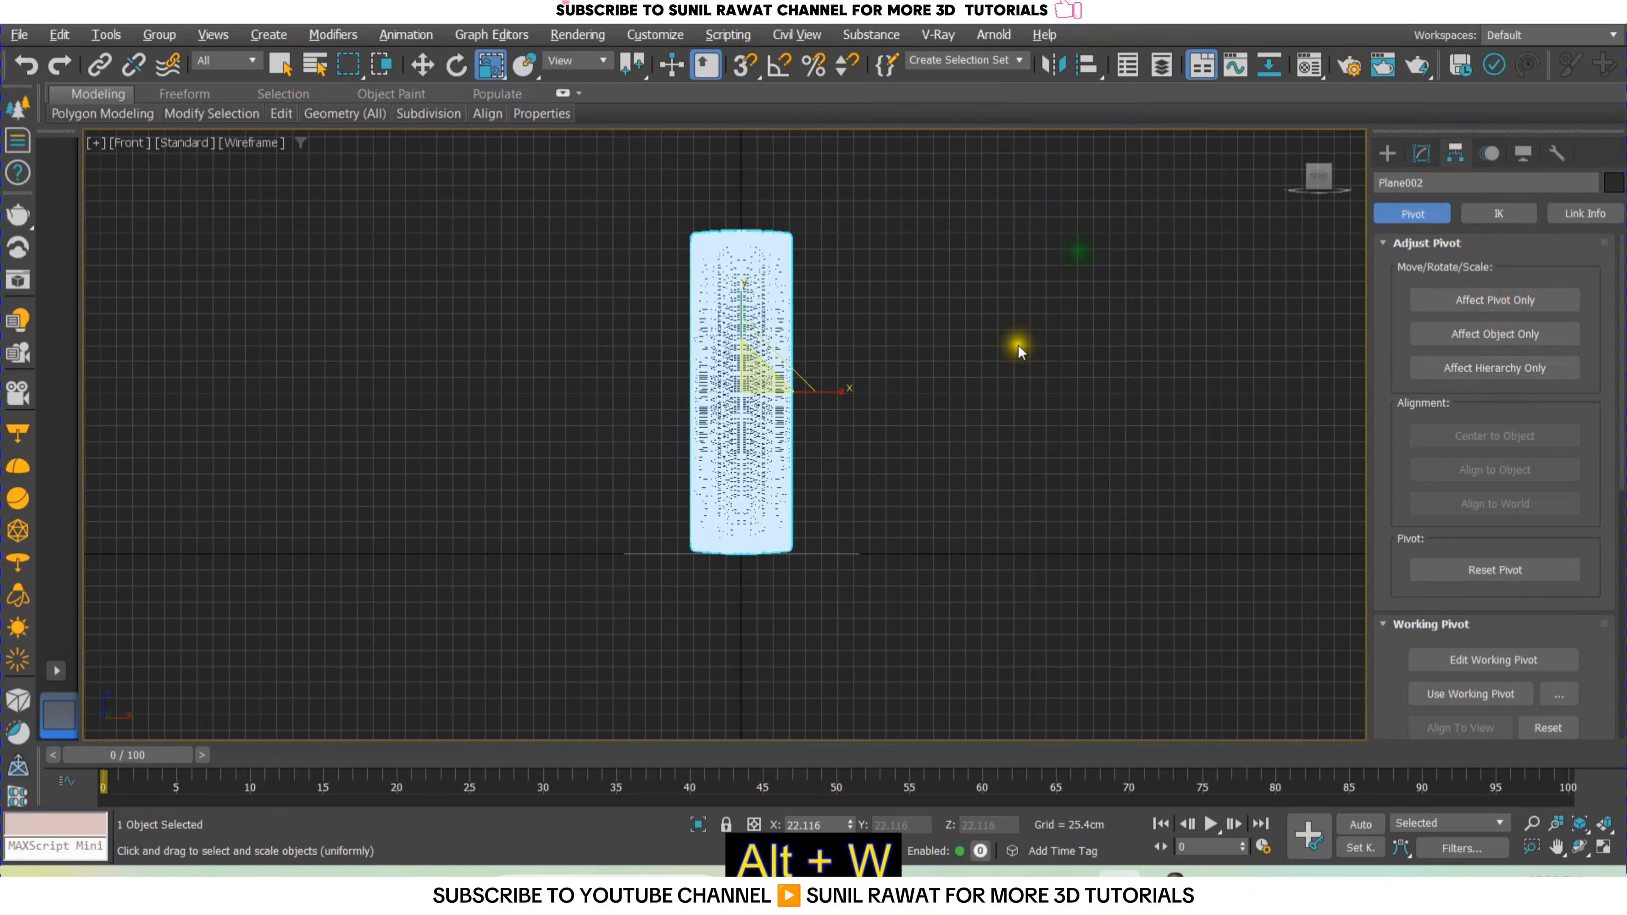
{"action": "left_click", "coordinate": [748, 431]}
{"action": "left_click_drag", "start_coordinate": [748, 431], "coordinate": [751, 465]}
{"action": "key", "text": "w"}
{"action": "left_click_drag", "start_coordinate": [744, 347], "coordinate": [743, 398]}
{"action": "key", "text": "alt+w"}
{"action": "key", "text": "alt+w"}
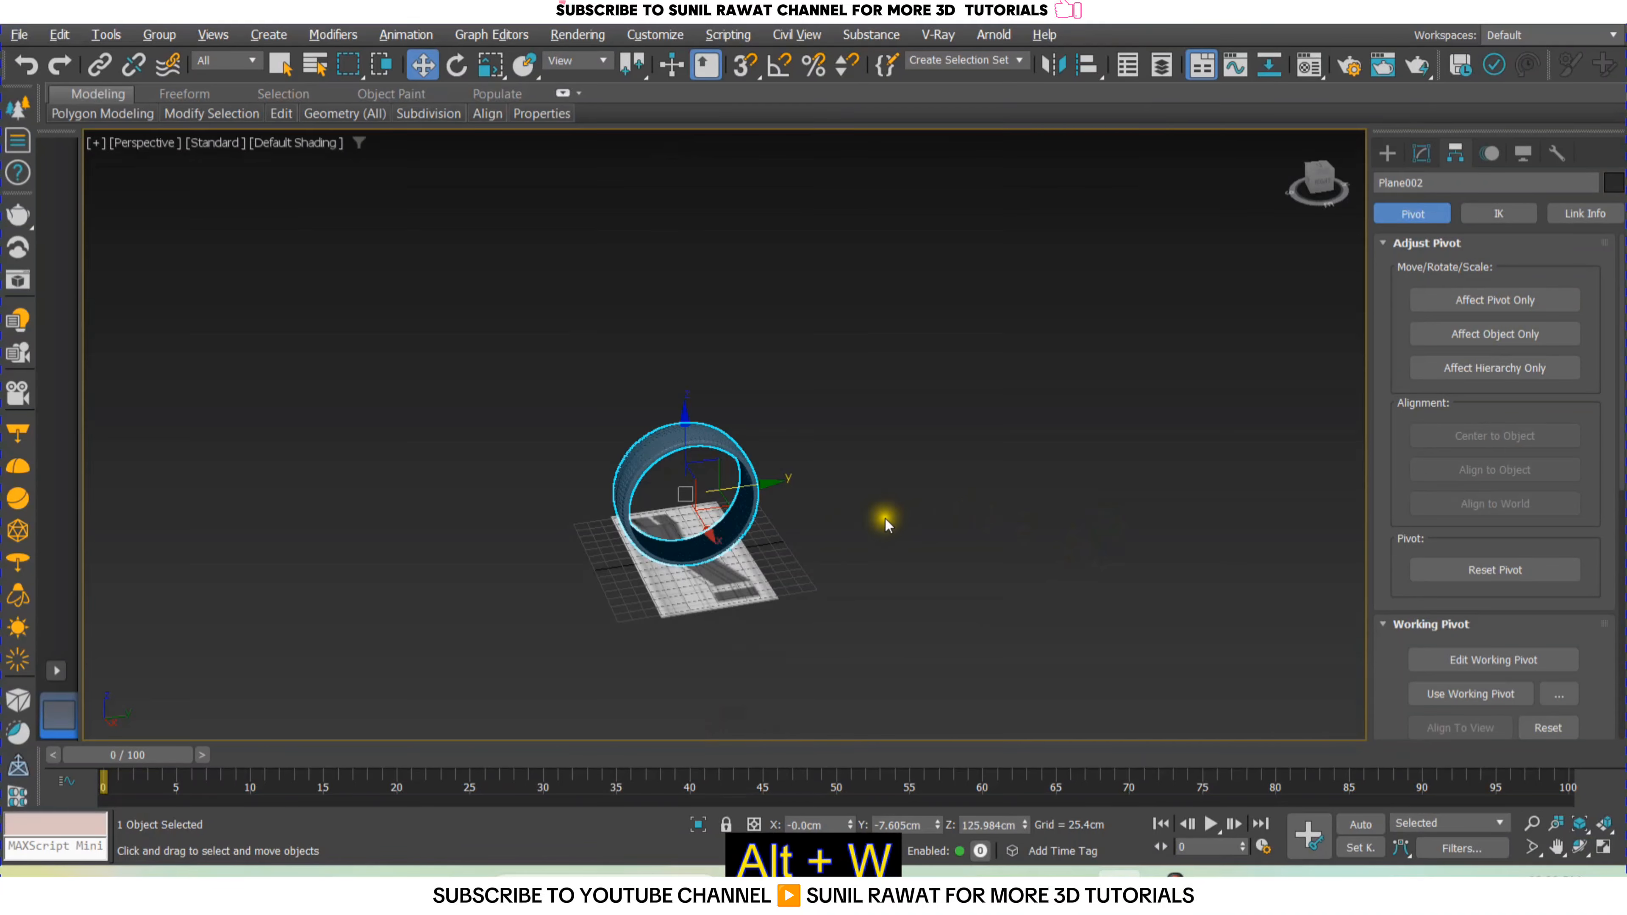
Enter the tyre's Border sub-object level and select the open border loops on both sides of the ring.
{"action": "middle_click_drag", "start_coordinate": [882, 520], "coordinate": [822, 564], "text": "alt"}
{"action": "scroll", "coordinate": [720, 581], "scroll_direction": "up", "scroll_amount": 3}
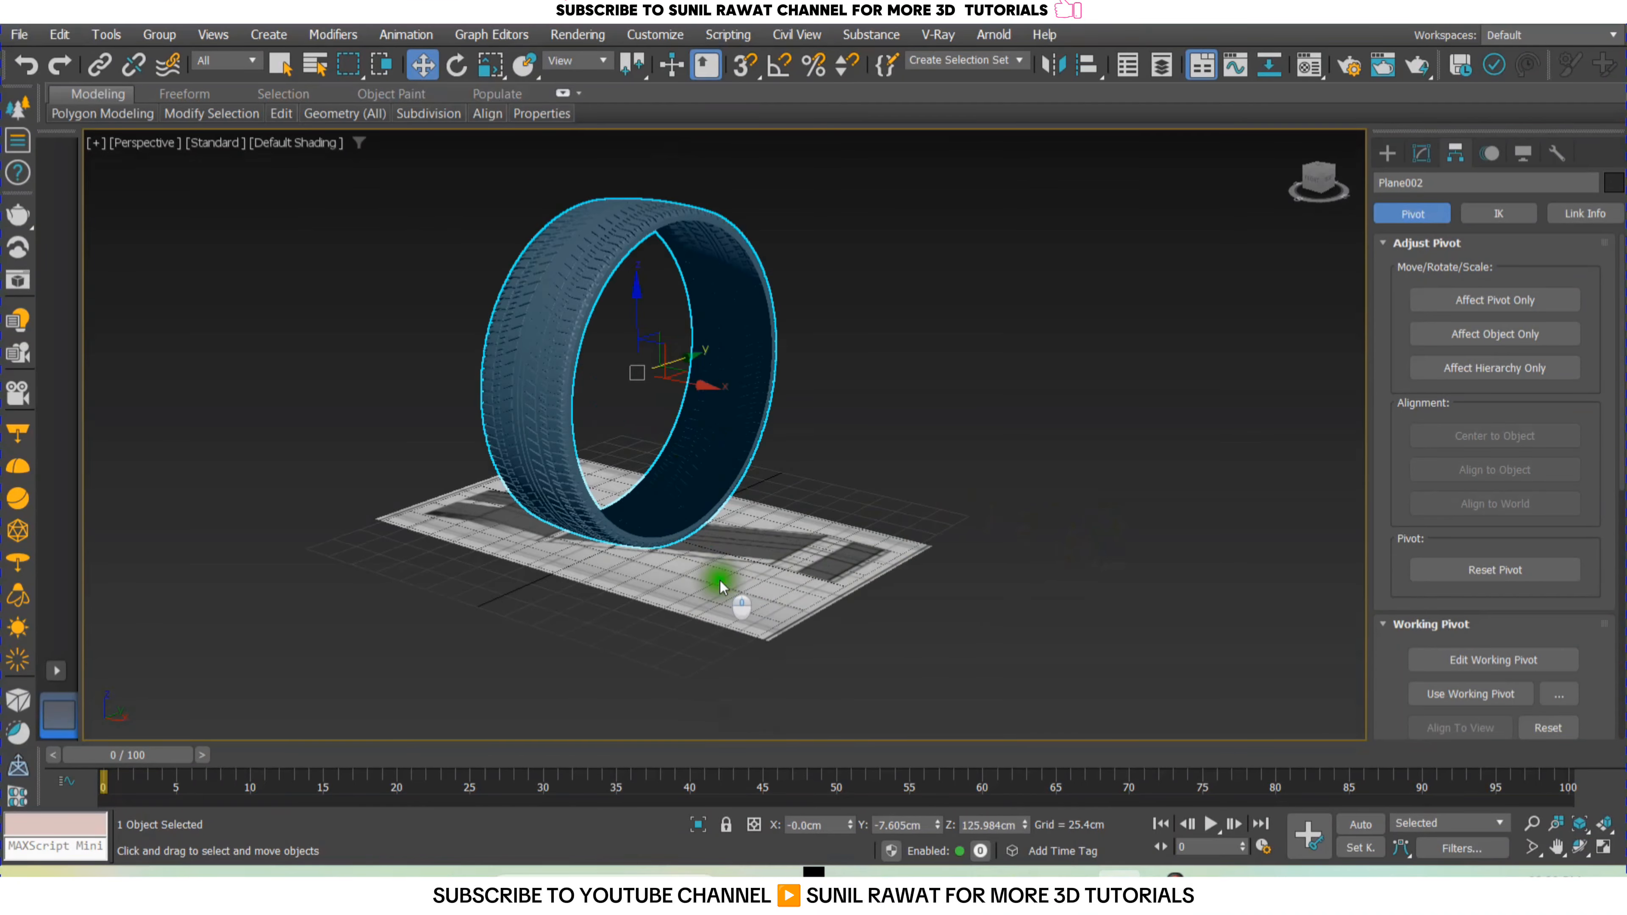
{"action": "middle_click_drag", "start_coordinate": [719, 581], "coordinate": [890, 491], "text": "alt"}
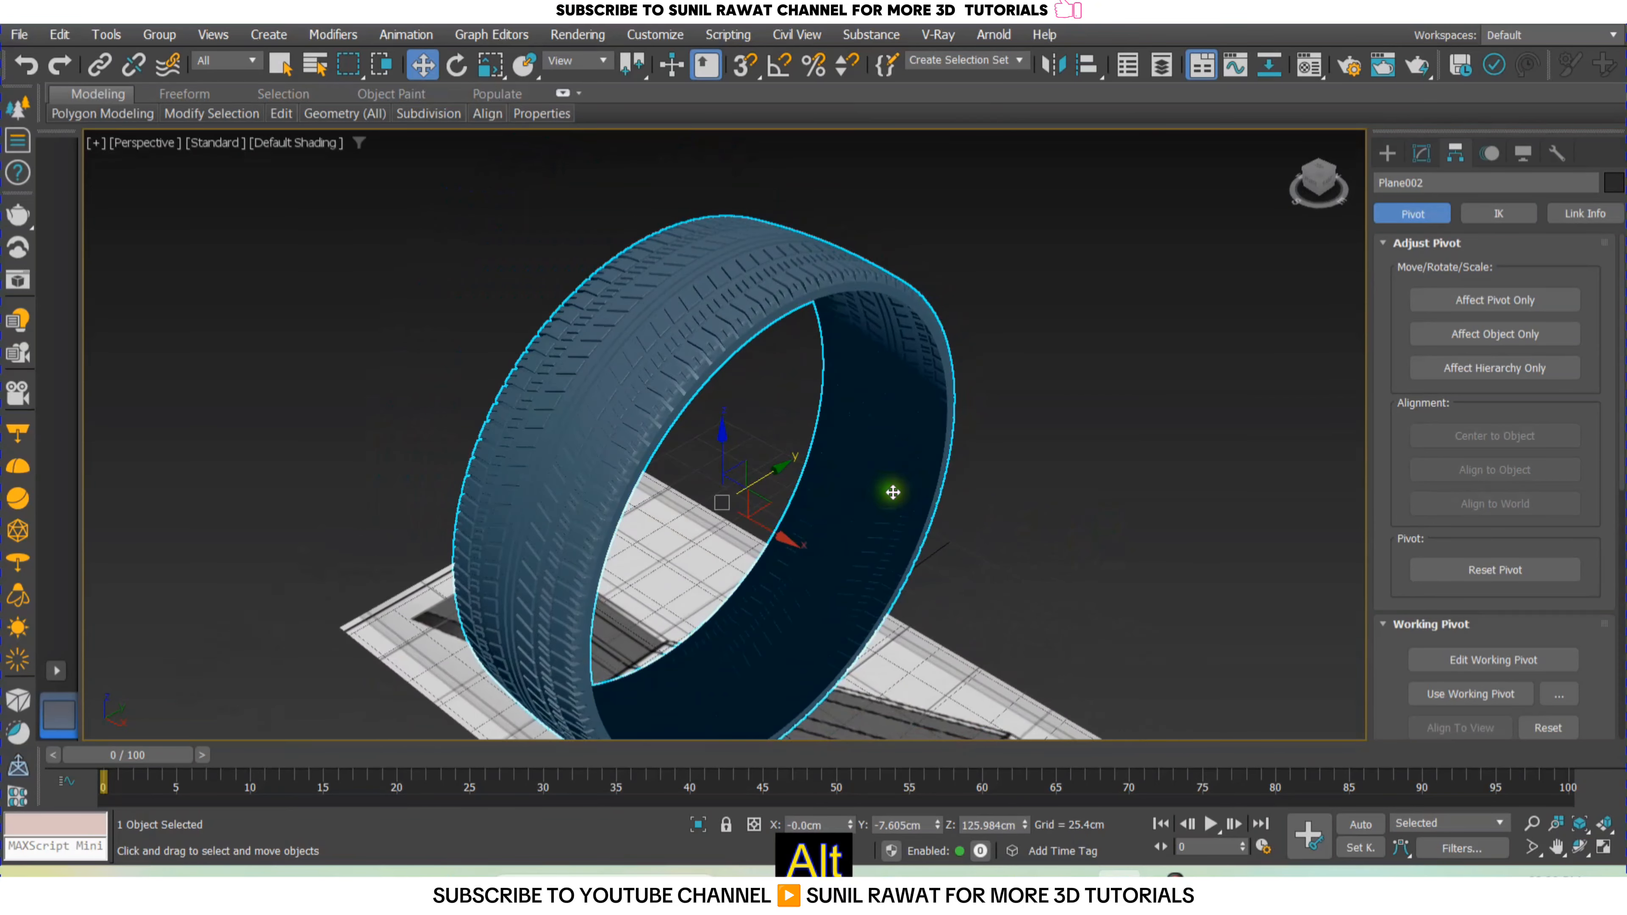
{"action": "key", "text": "F4"}
{"action": "key", "text": "F4"}
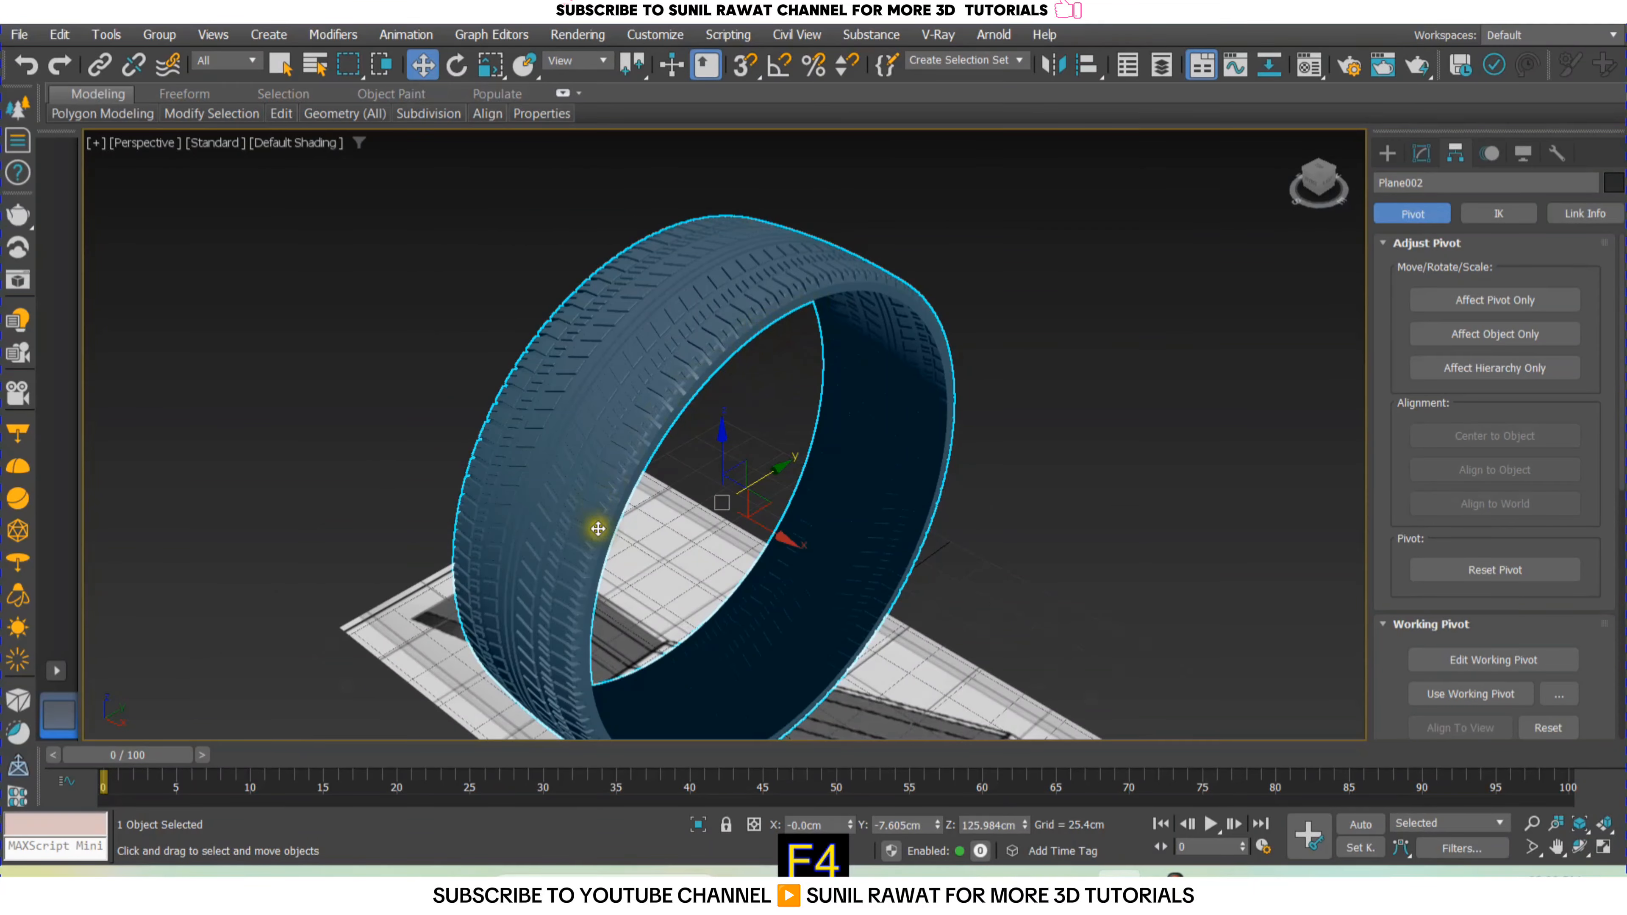
{"action": "middle_click_drag", "start_coordinate": [598, 528], "coordinate": [743, 494], "text": "alt"}
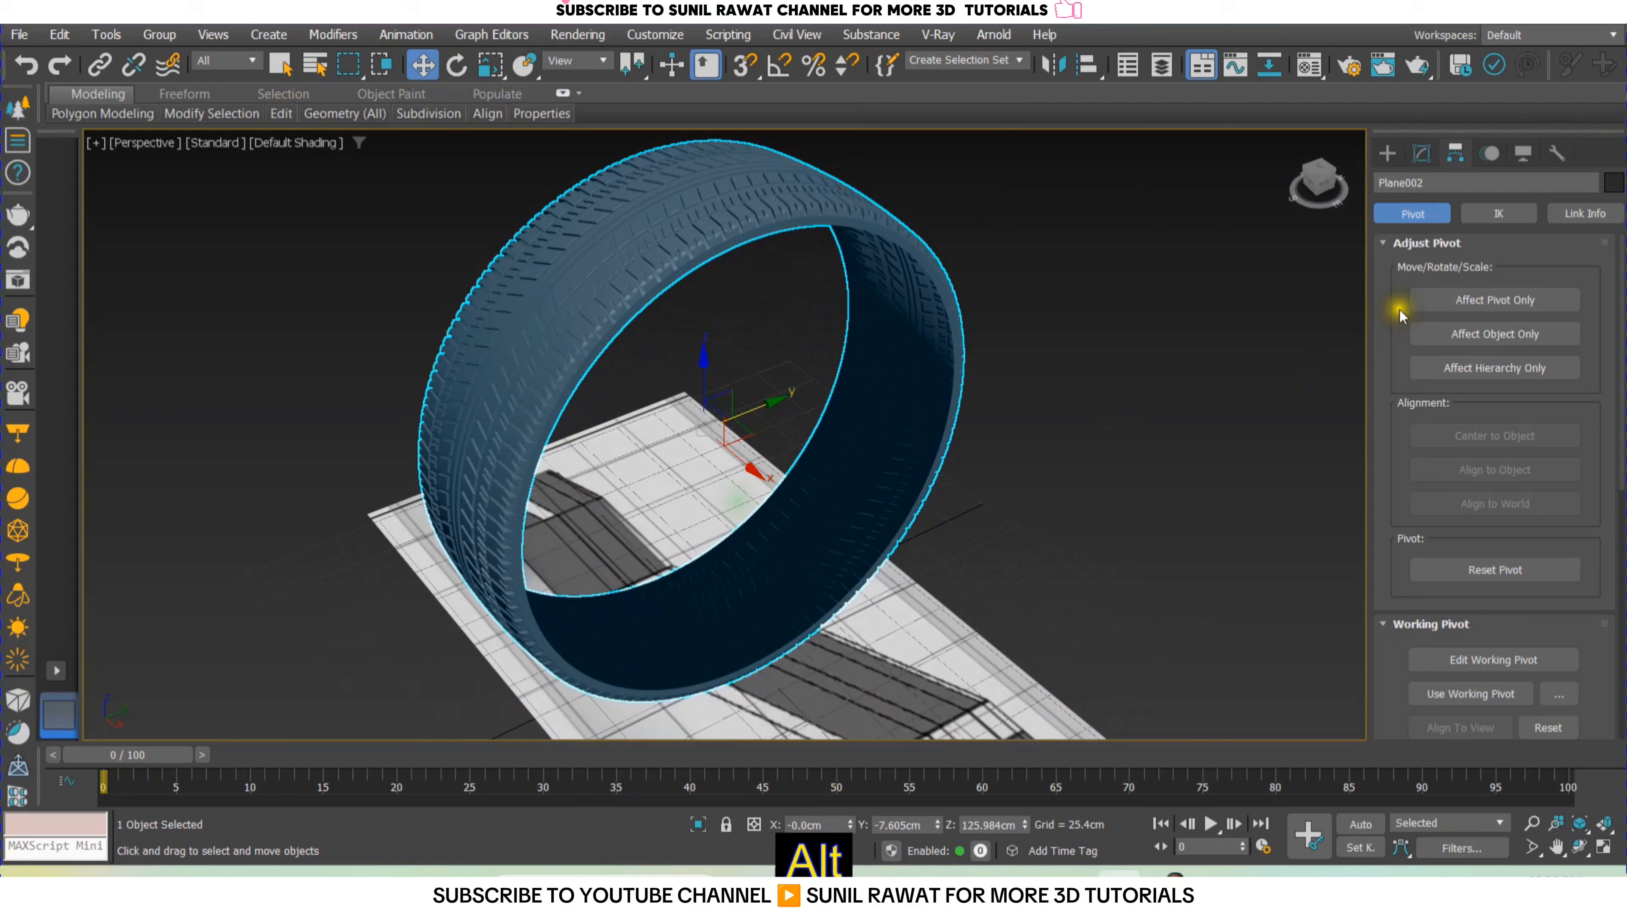
{"action": "left_click", "coordinate": [1420, 151]}
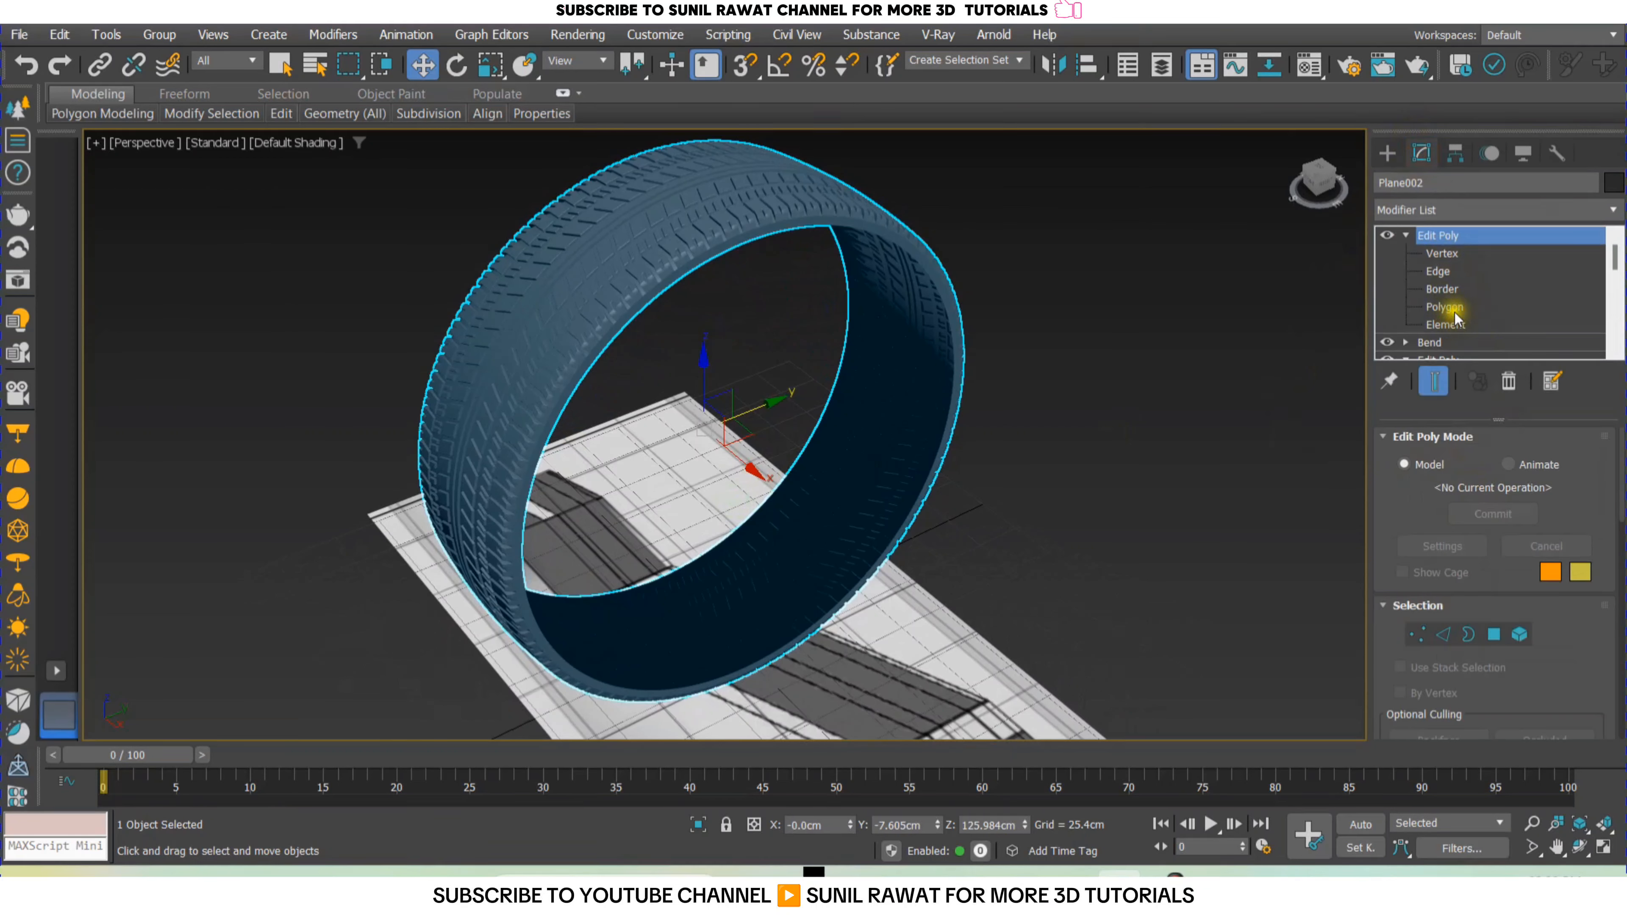
{"action": "left_click", "coordinate": [1442, 289]}
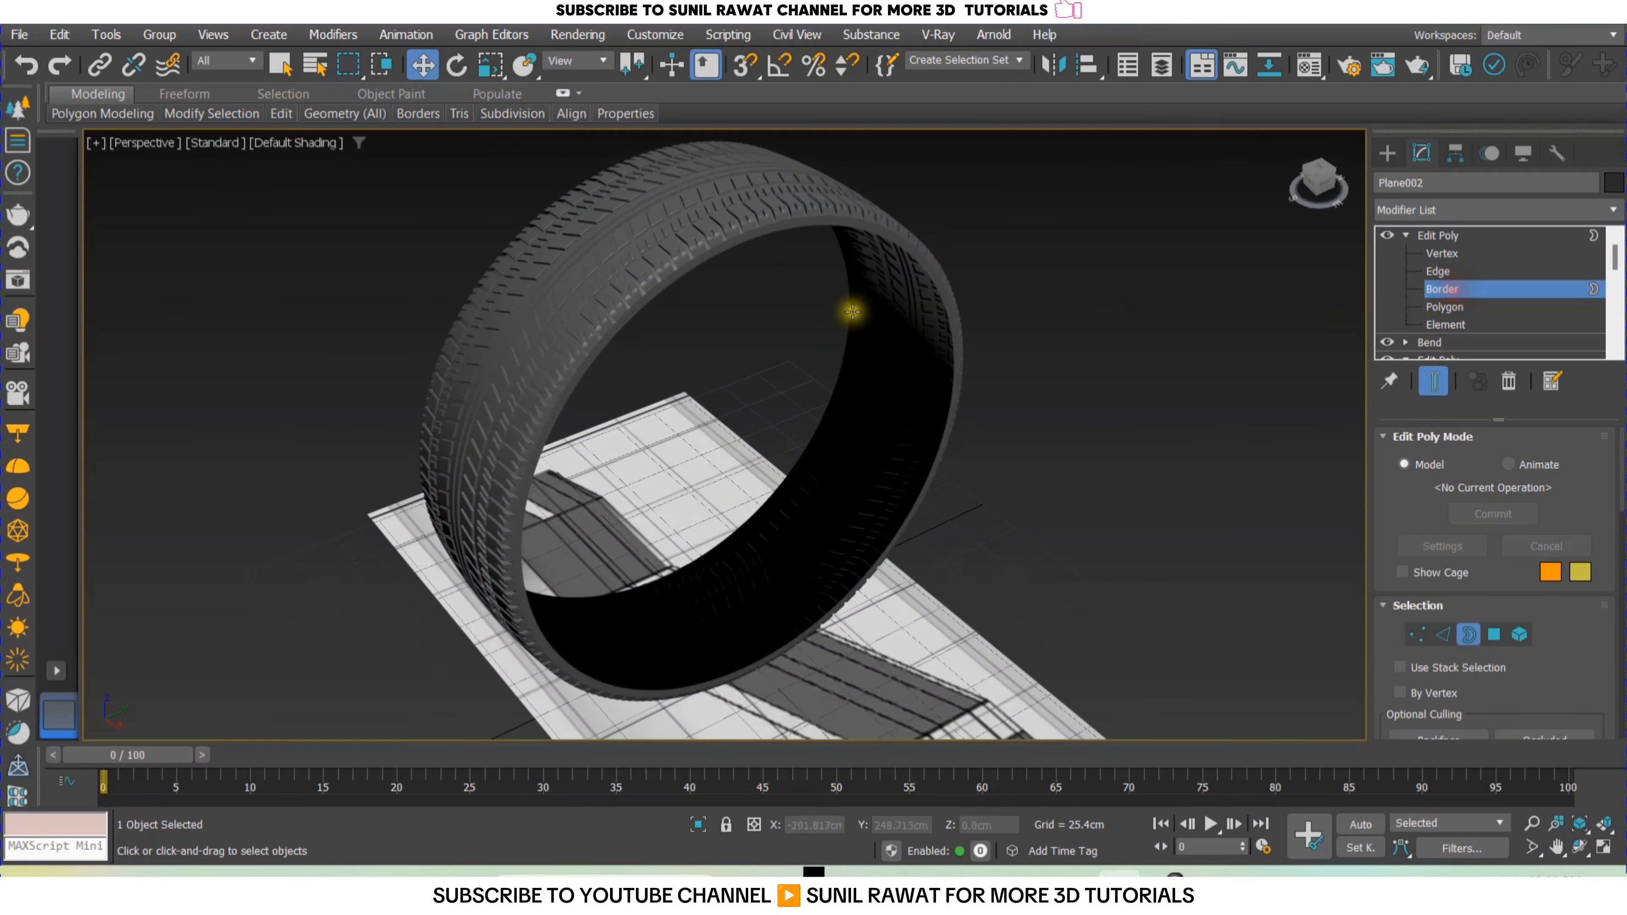
{"action": "left_click", "coordinate": [654, 298]}
{"action": "middle_click_drag", "start_coordinate": [577, 399], "coordinate": [675, 332], "text": "alt"}
{"action": "left_click", "coordinate": [657, 326], "text": "ctrl"}
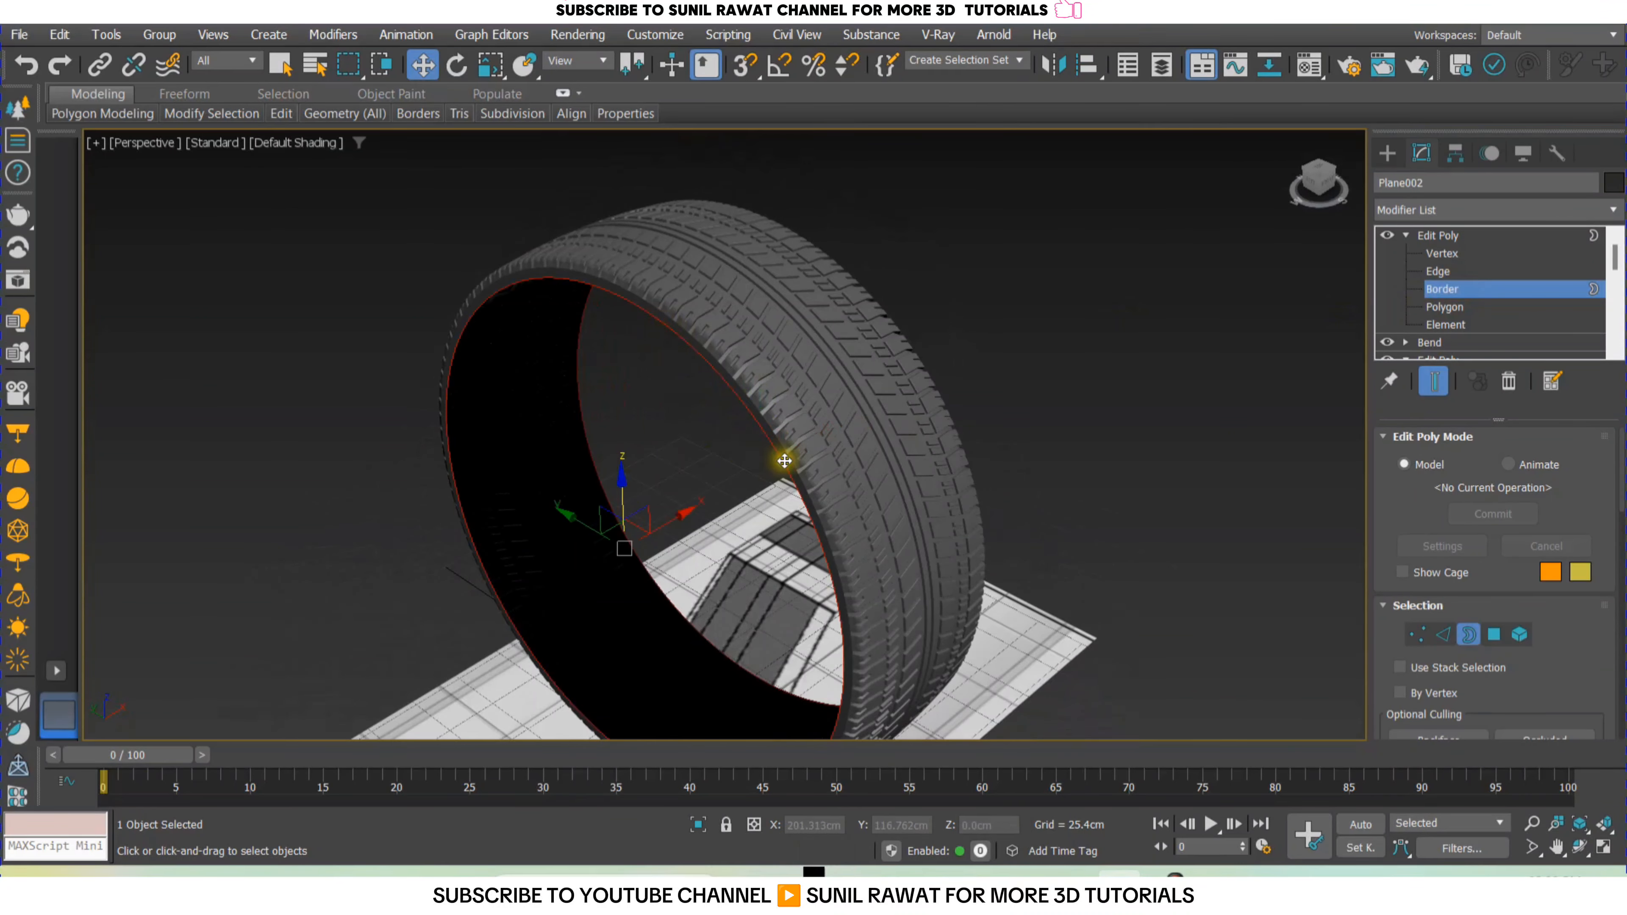
Extend both selected borders towards the wheel centre with a uniform scale extrusion to form the sidewalls, and display edged faces.
{"action": "key", "text": "r"}
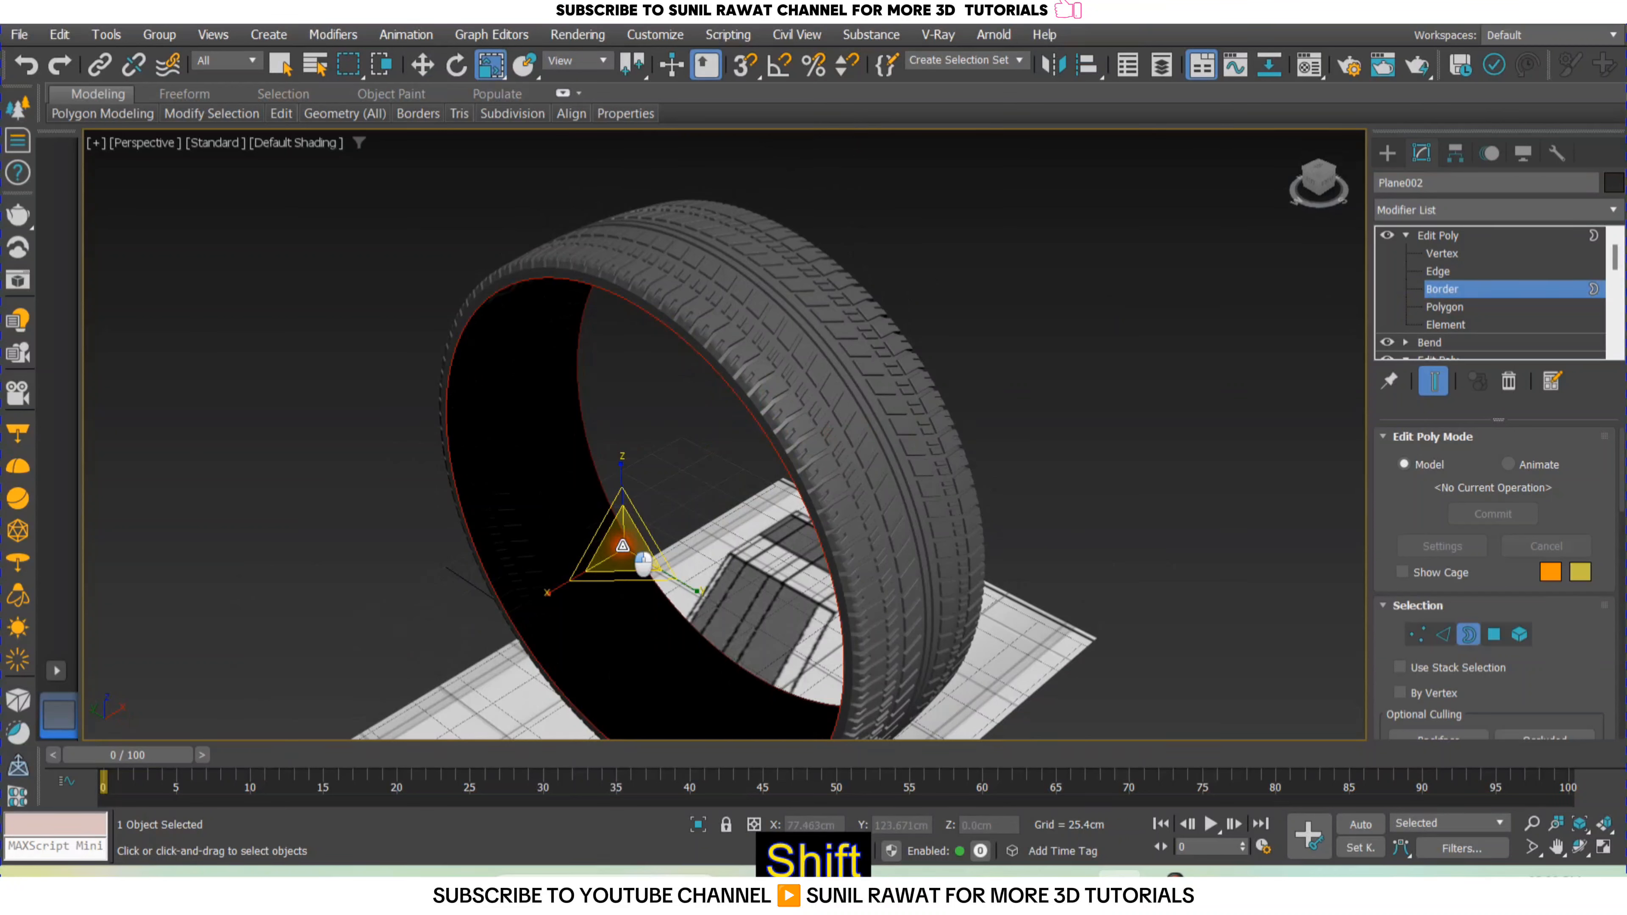
{"action": "left_click_drag", "start_coordinate": [643, 563], "coordinate": [652, 584], "text": "shift"}
{"action": "middle_click_drag", "start_coordinate": [755, 575], "coordinate": [872, 526], "text": "alt"}
{"action": "key", "text": "F4"}
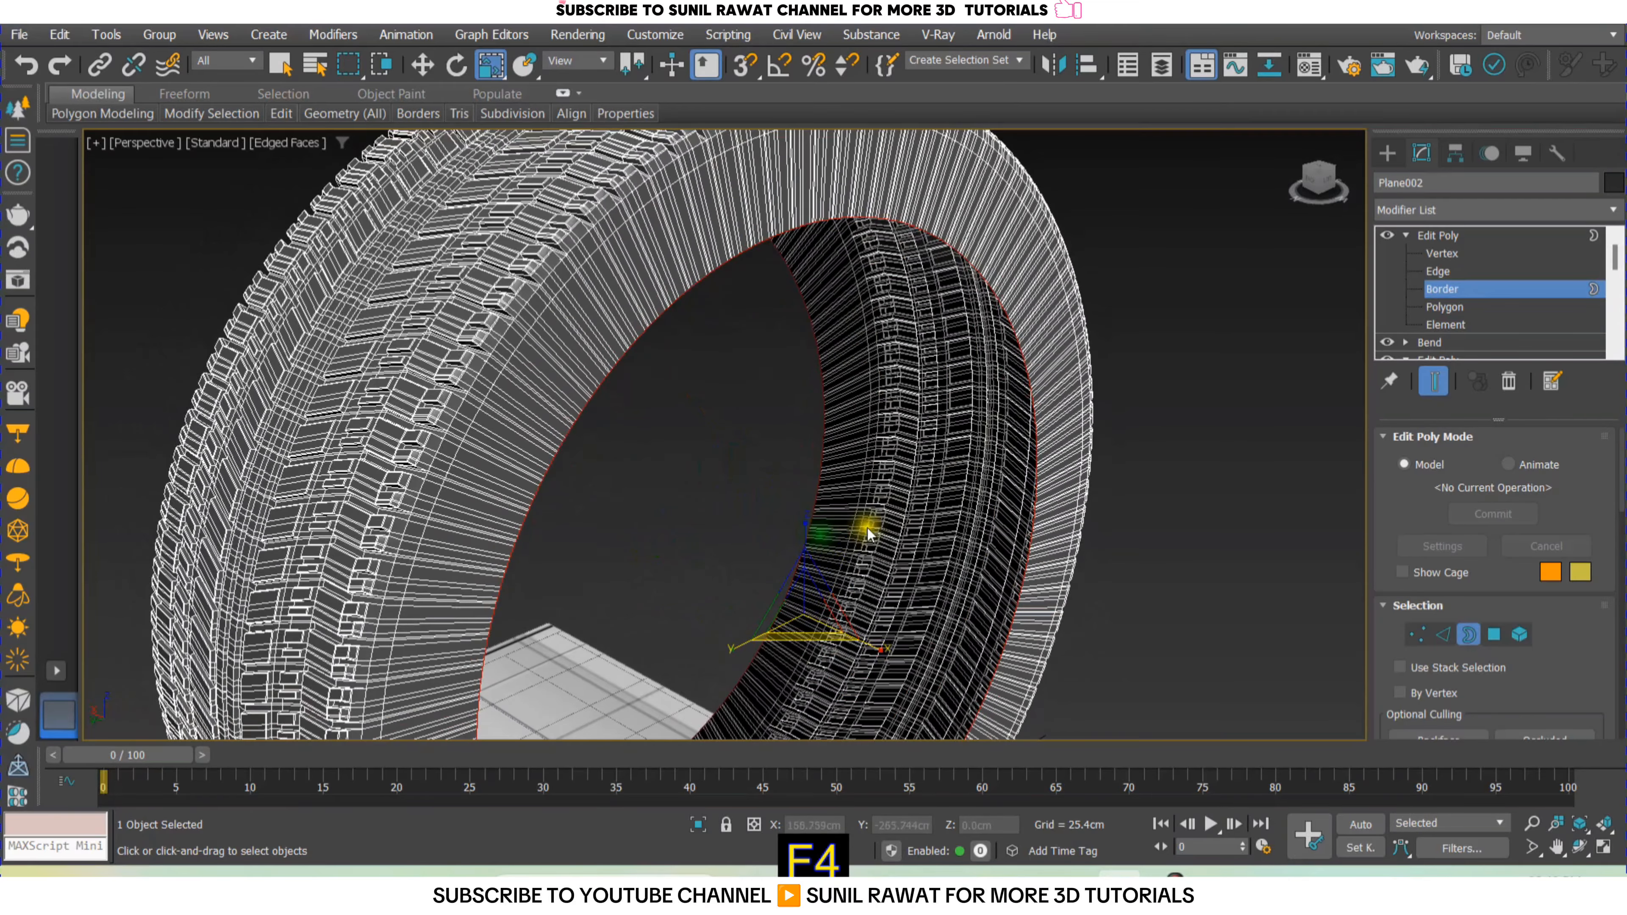
{"action": "middle_click_drag", "start_coordinate": [948, 474], "coordinate": [793, 442], "text": "alt"}
{"action": "scroll", "coordinate": [792, 442], "scroll_direction": "up", "scroll_amount": 2}
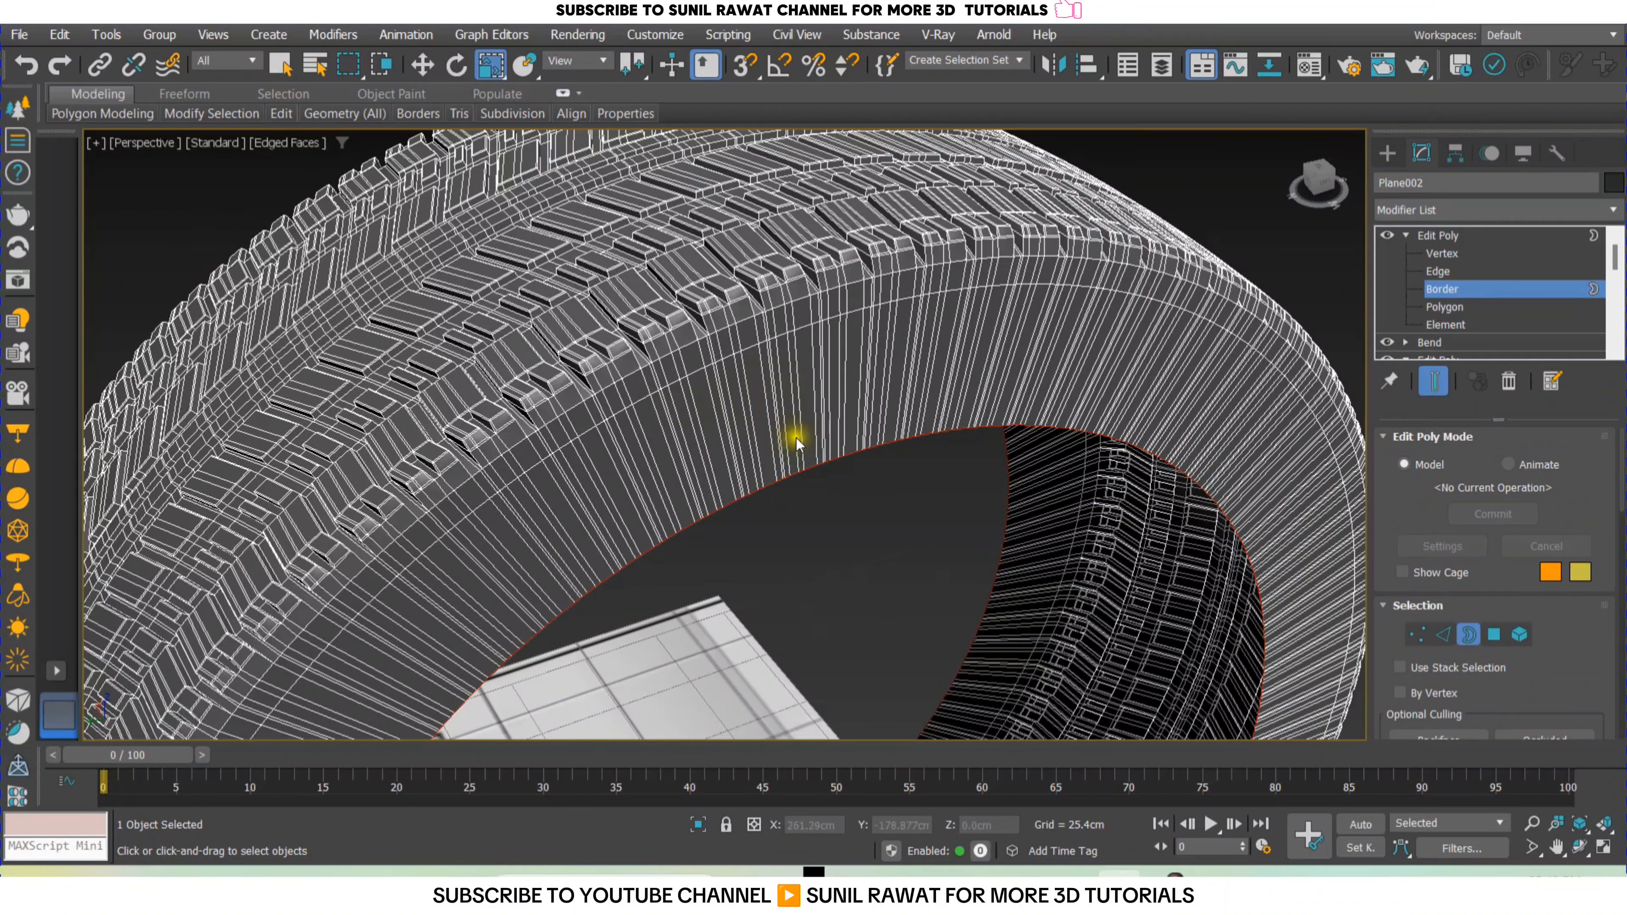
{"action": "middle_click_drag", "start_coordinate": [795, 438], "coordinate": [783, 359]}
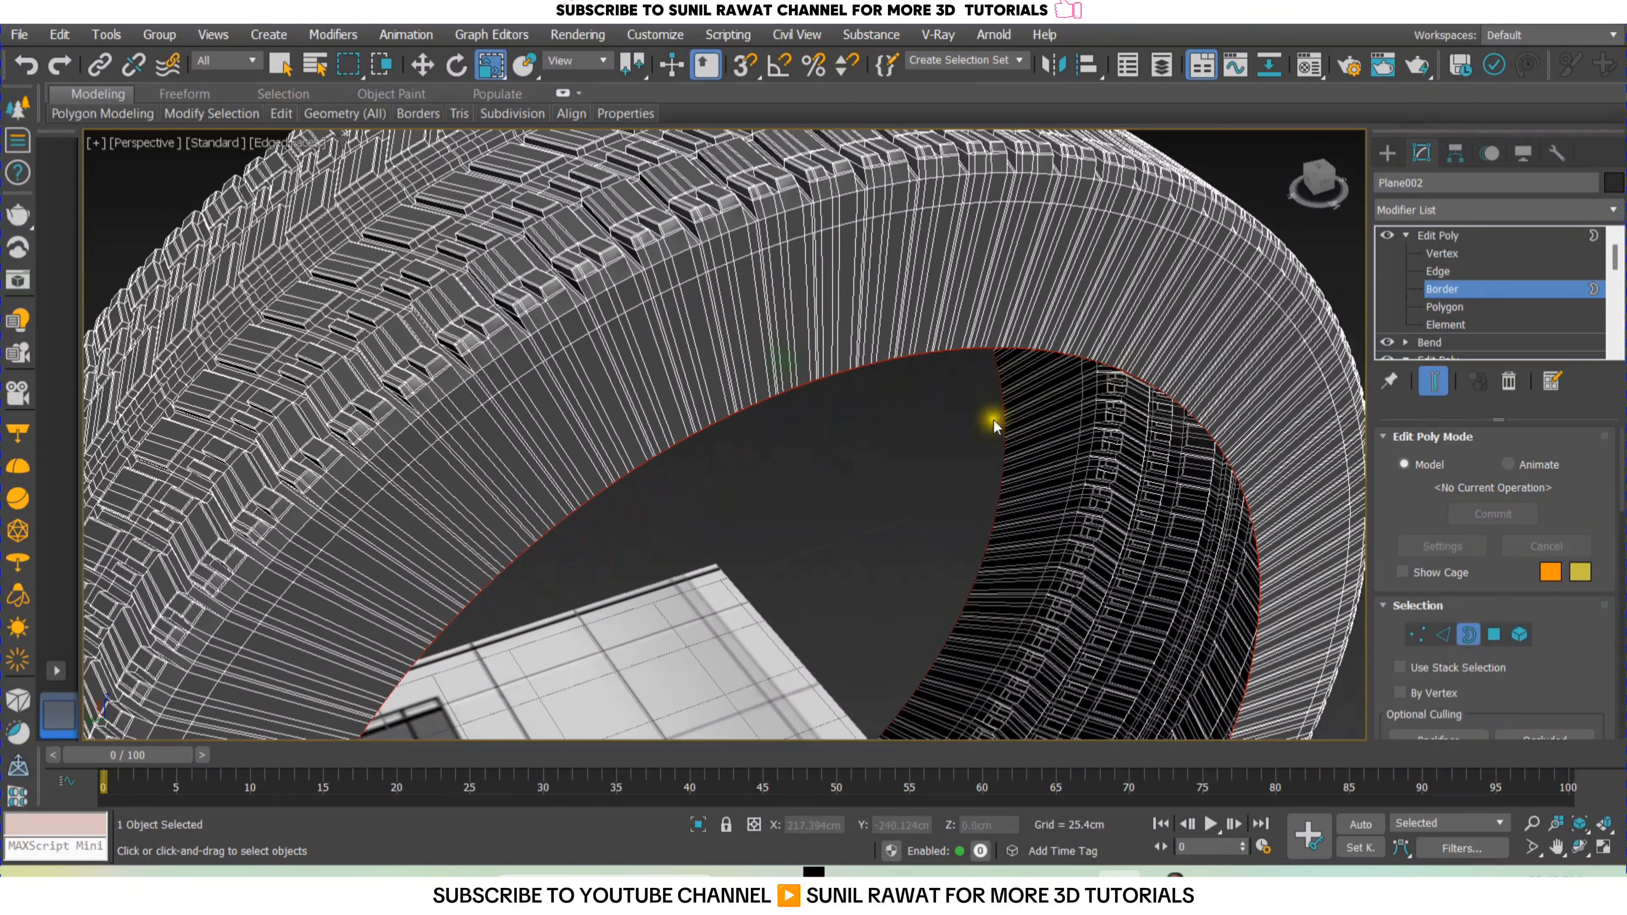
Enter the Edge sub-object level and ring-select all radial edges of both sidewalls, starting from one edge on each side.
{"action": "middle_click_drag", "start_coordinate": [994, 425], "coordinate": [906, 428], "text": "alt"}
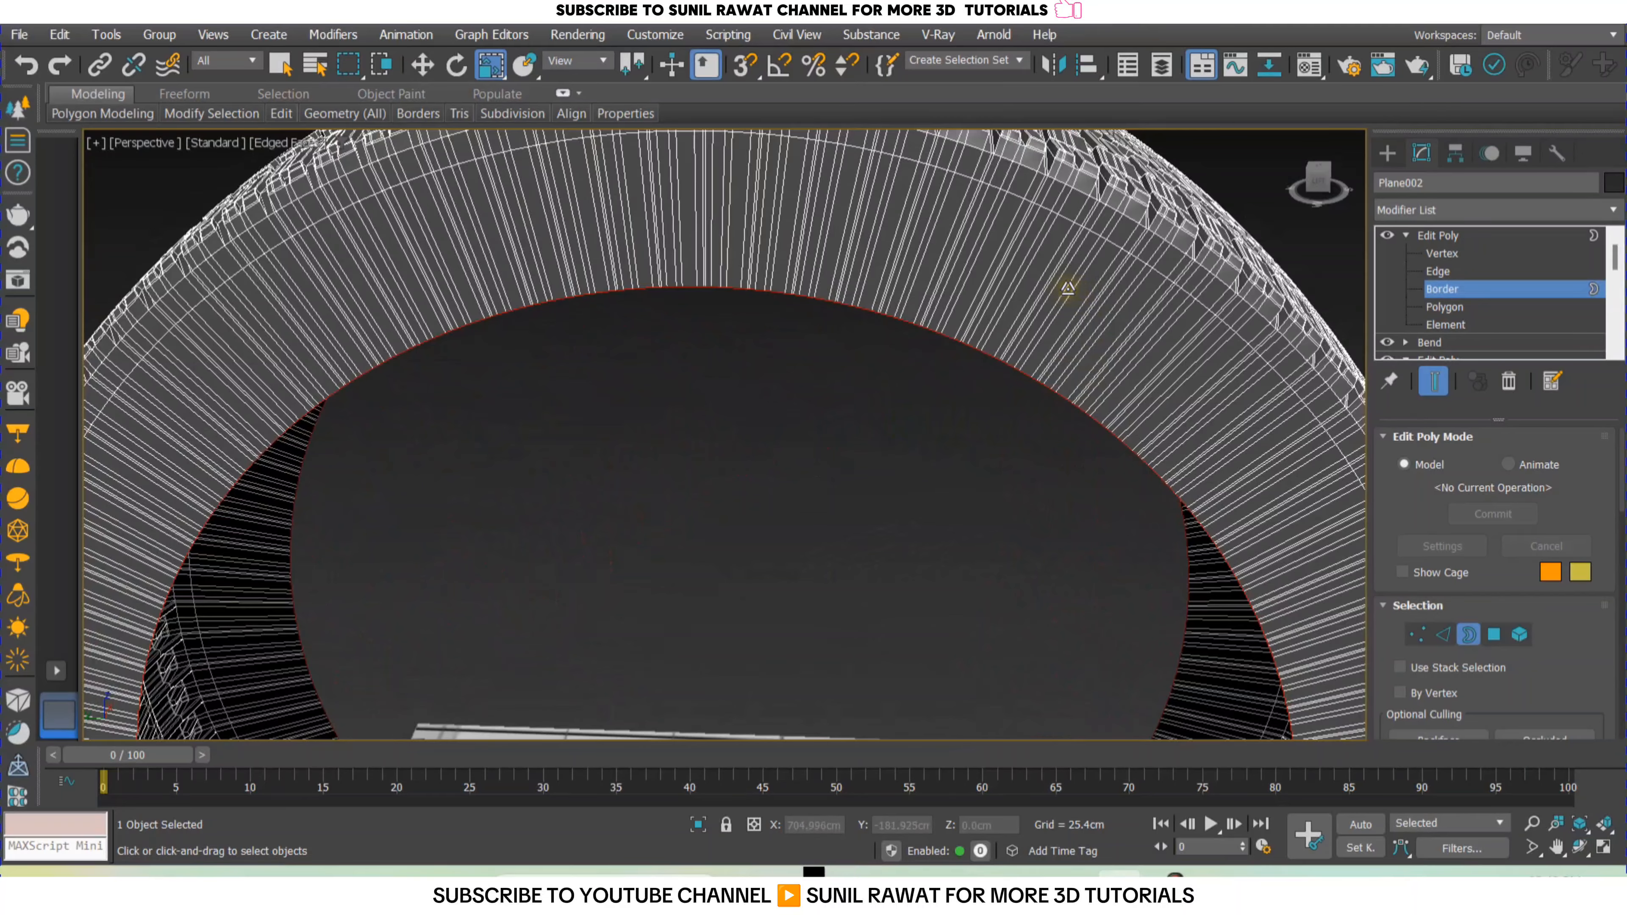
{"action": "left_click", "coordinate": [1439, 271]}
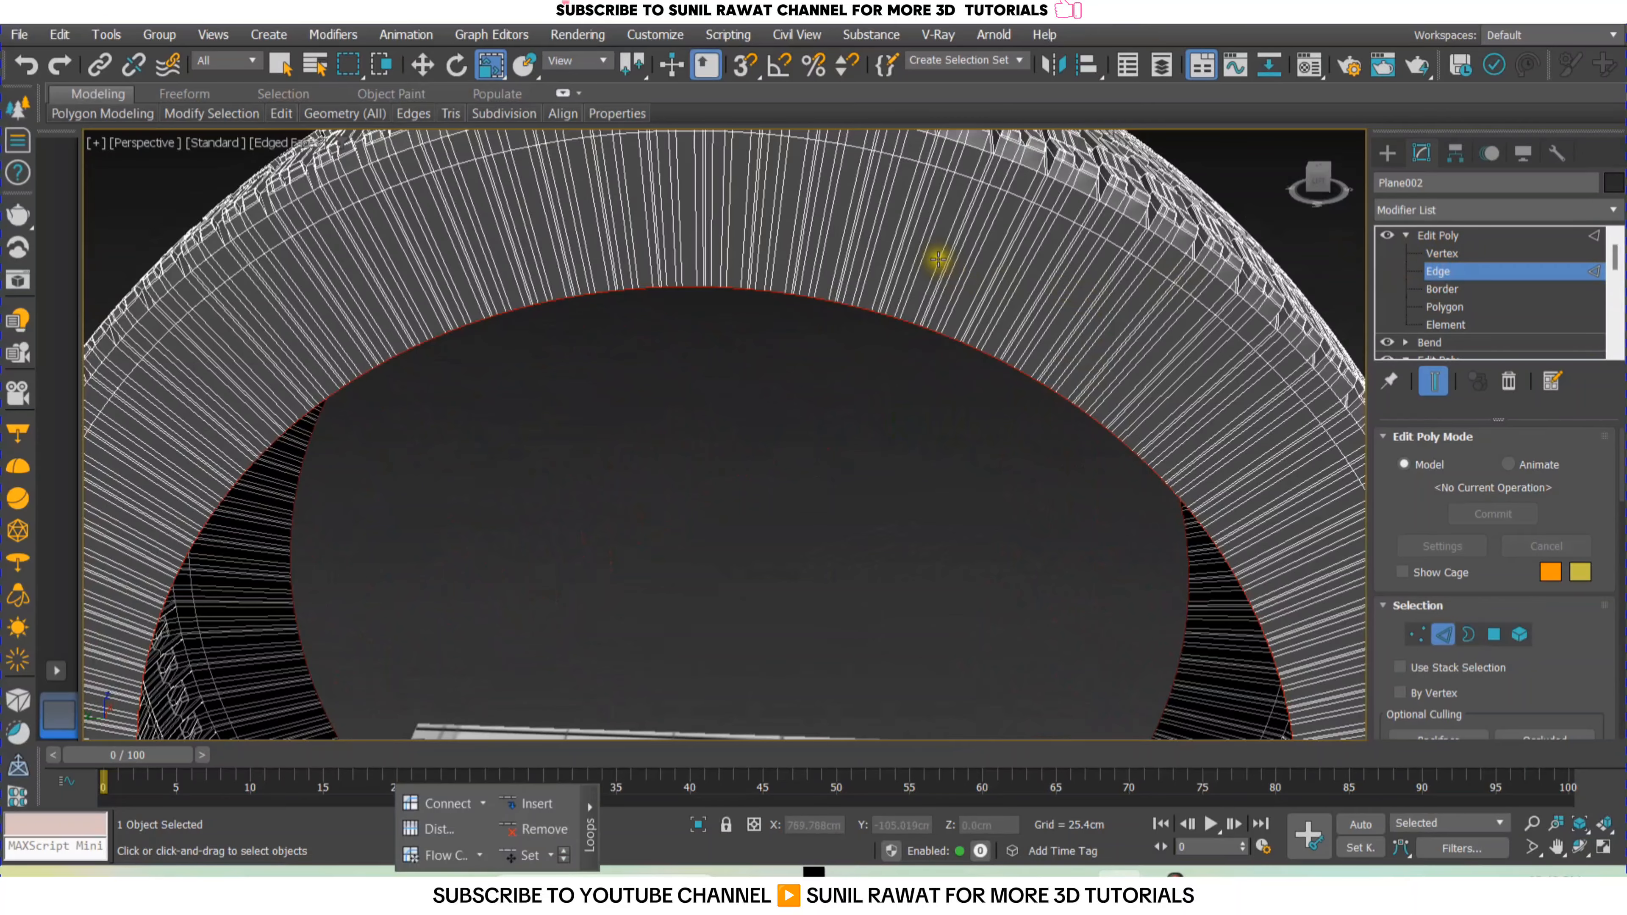
{"action": "left_click", "coordinate": [961, 264]}
{"action": "scroll", "coordinate": [1035, 359], "scroll_direction": "down", "scroll_amount": 4}
{"action": "middle_click_drag", "start_coordinate": [1035, 363], "coordinate": [743, 331], "text": "alt"}
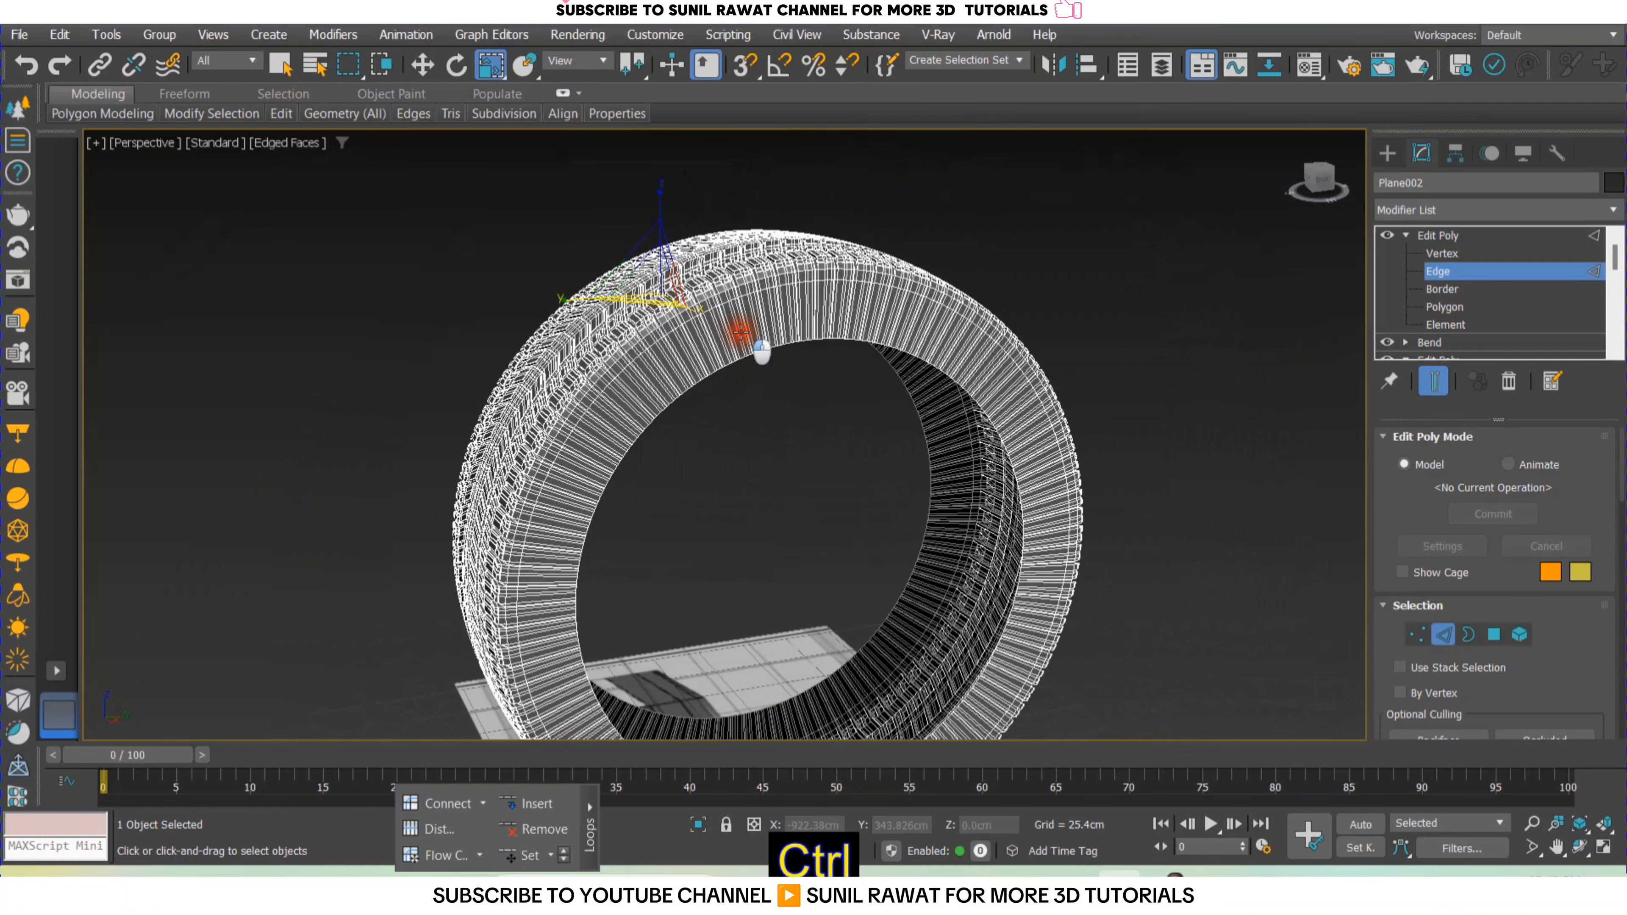
{"action": "left_click", "coordinate": [761, 352], "text": "ctrl"}
{"action": "left_click_drag", "start_coordinate": [1384, 534], "coordinate": [1431, 244]}
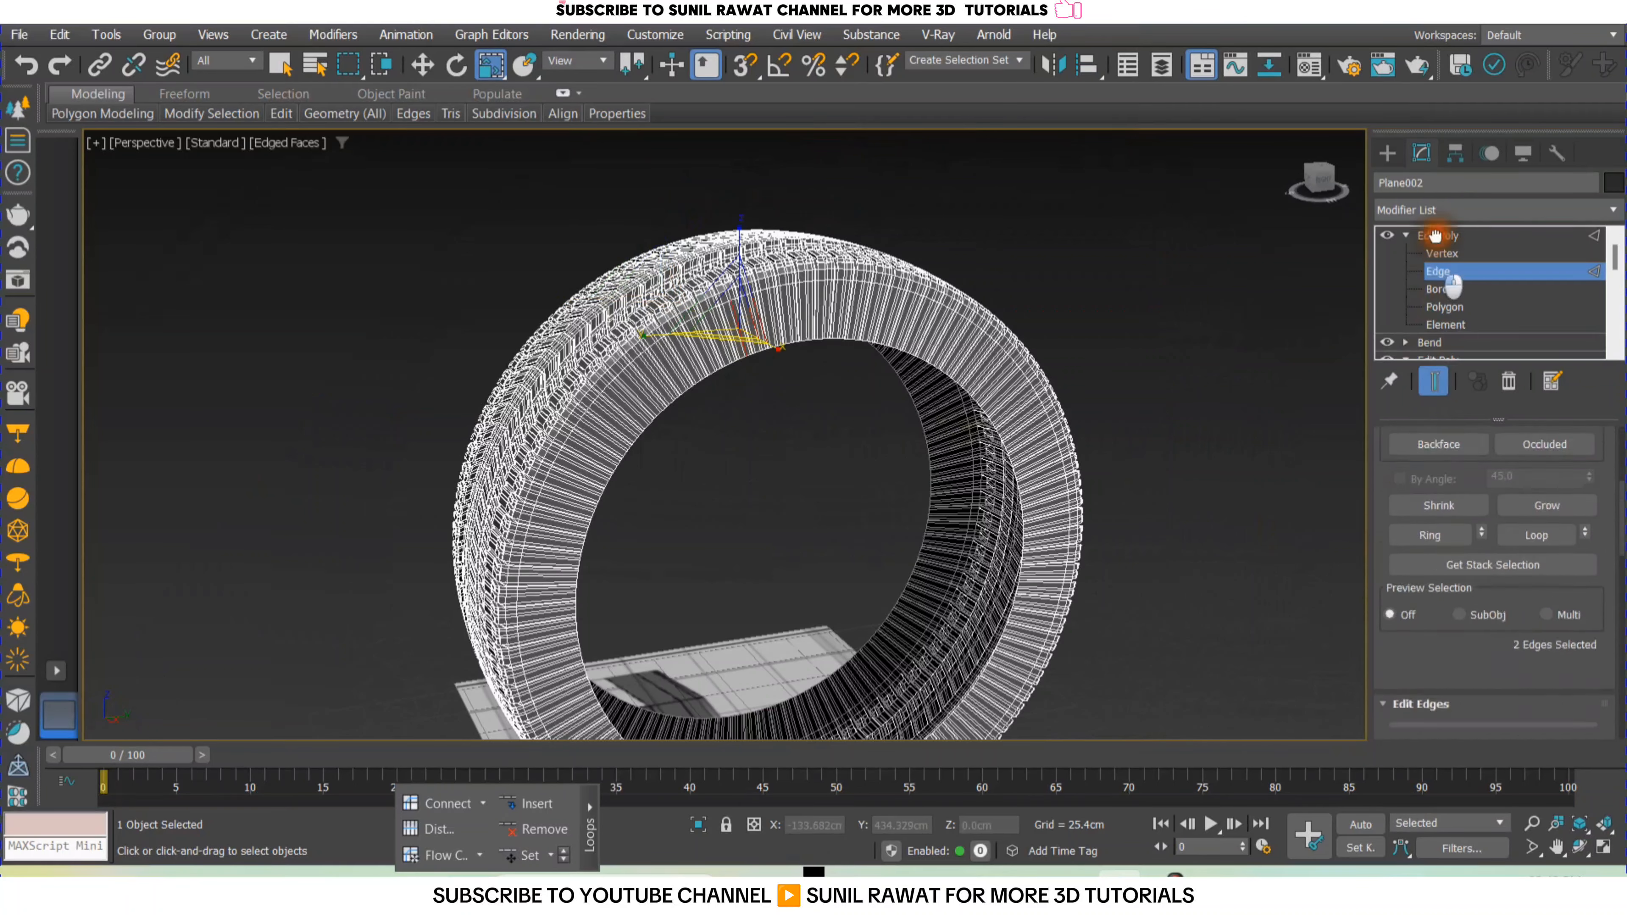
{"action": "left_click", "coordinate": [1429, 482]}
{"action": "scroll", "coordinate": [835, 345], "scroll_direction": "up", "scroll_amount": 6}
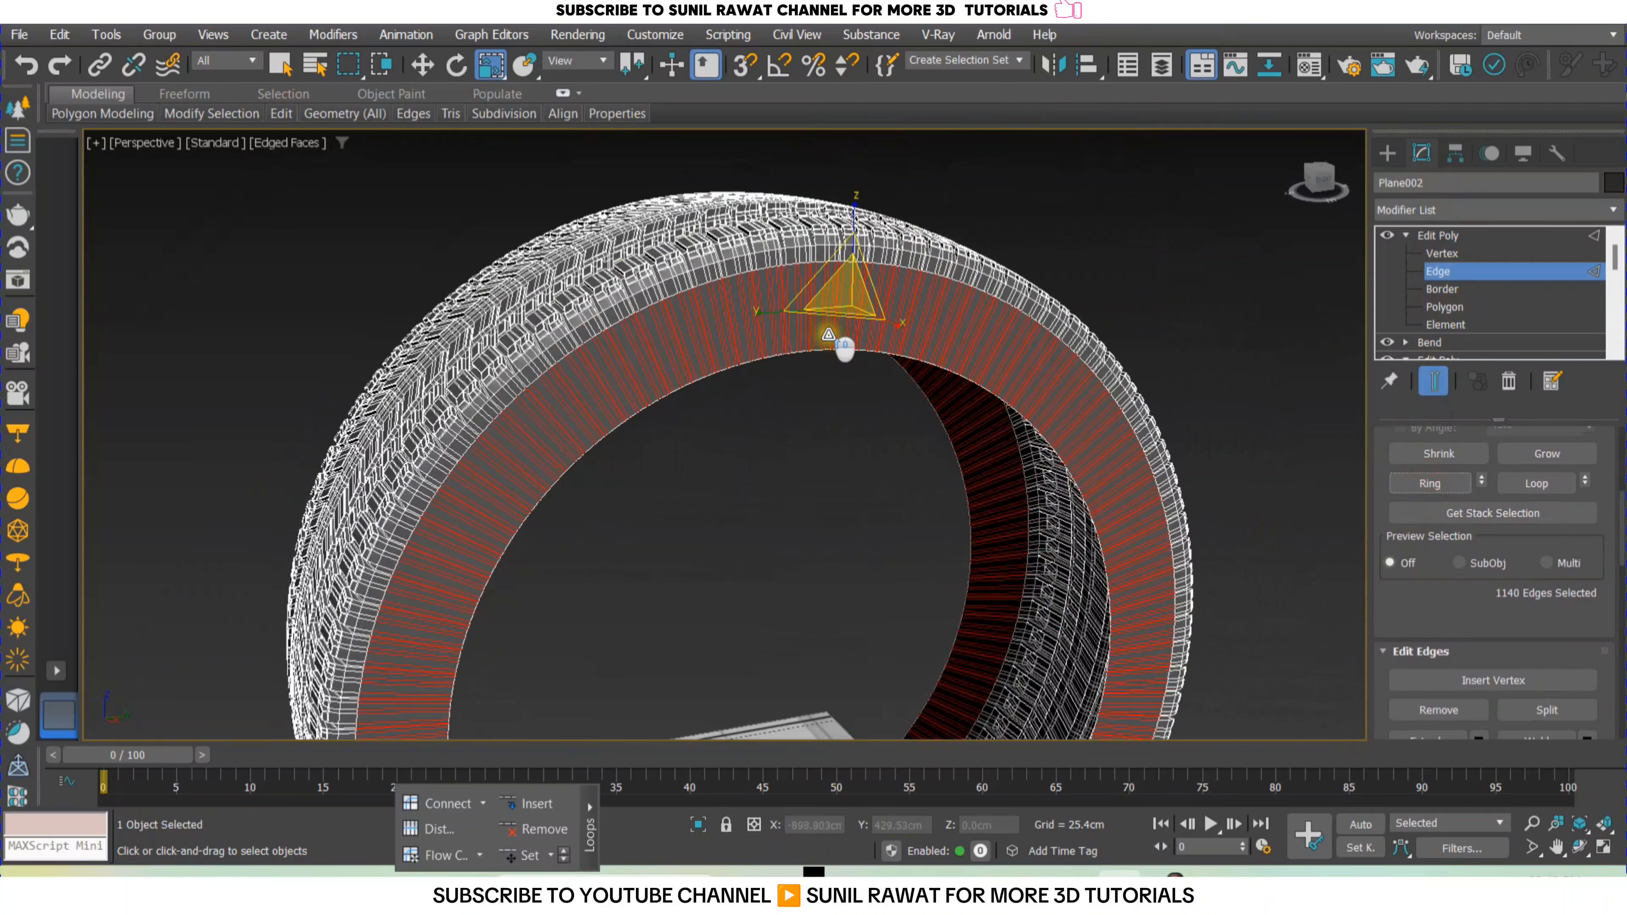
Connect the selected radial sidewall edges with 2 segments and a pinch of 30.
{"action": "right_click", "coordinate": [739, 292]}
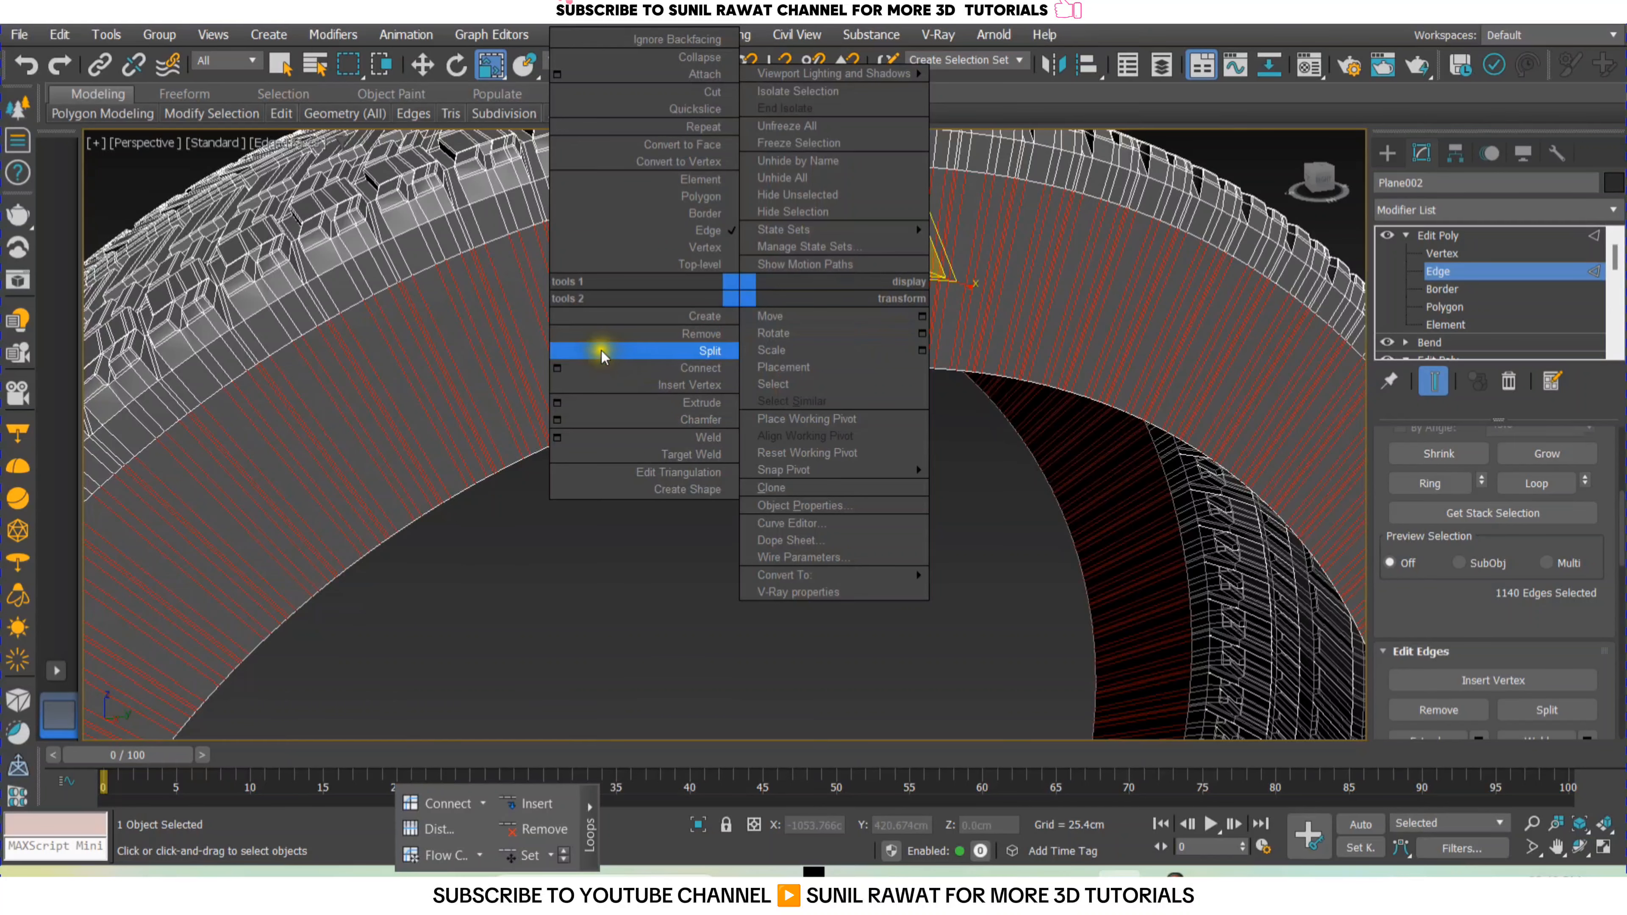
{"action": "left_click", "coordinate": [557, 367]}
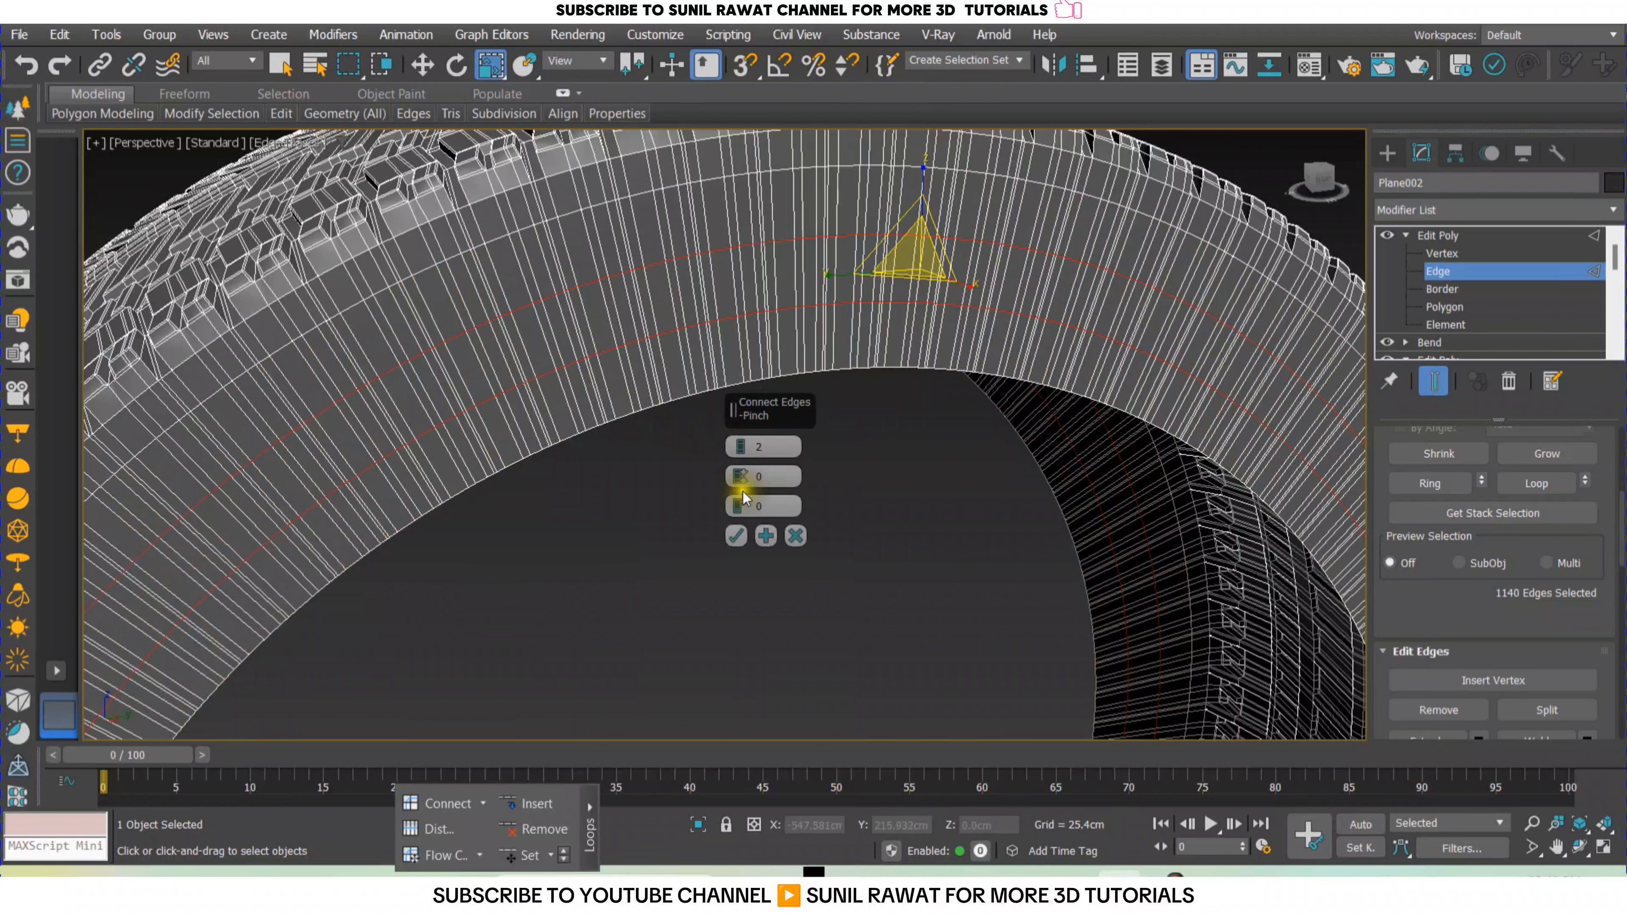
{"action": "left_click_drag", "start_coordinate": [746, 472], "coordinate": [779, 373]}
{"action": "left_click", "coordinate": [765, 535]}
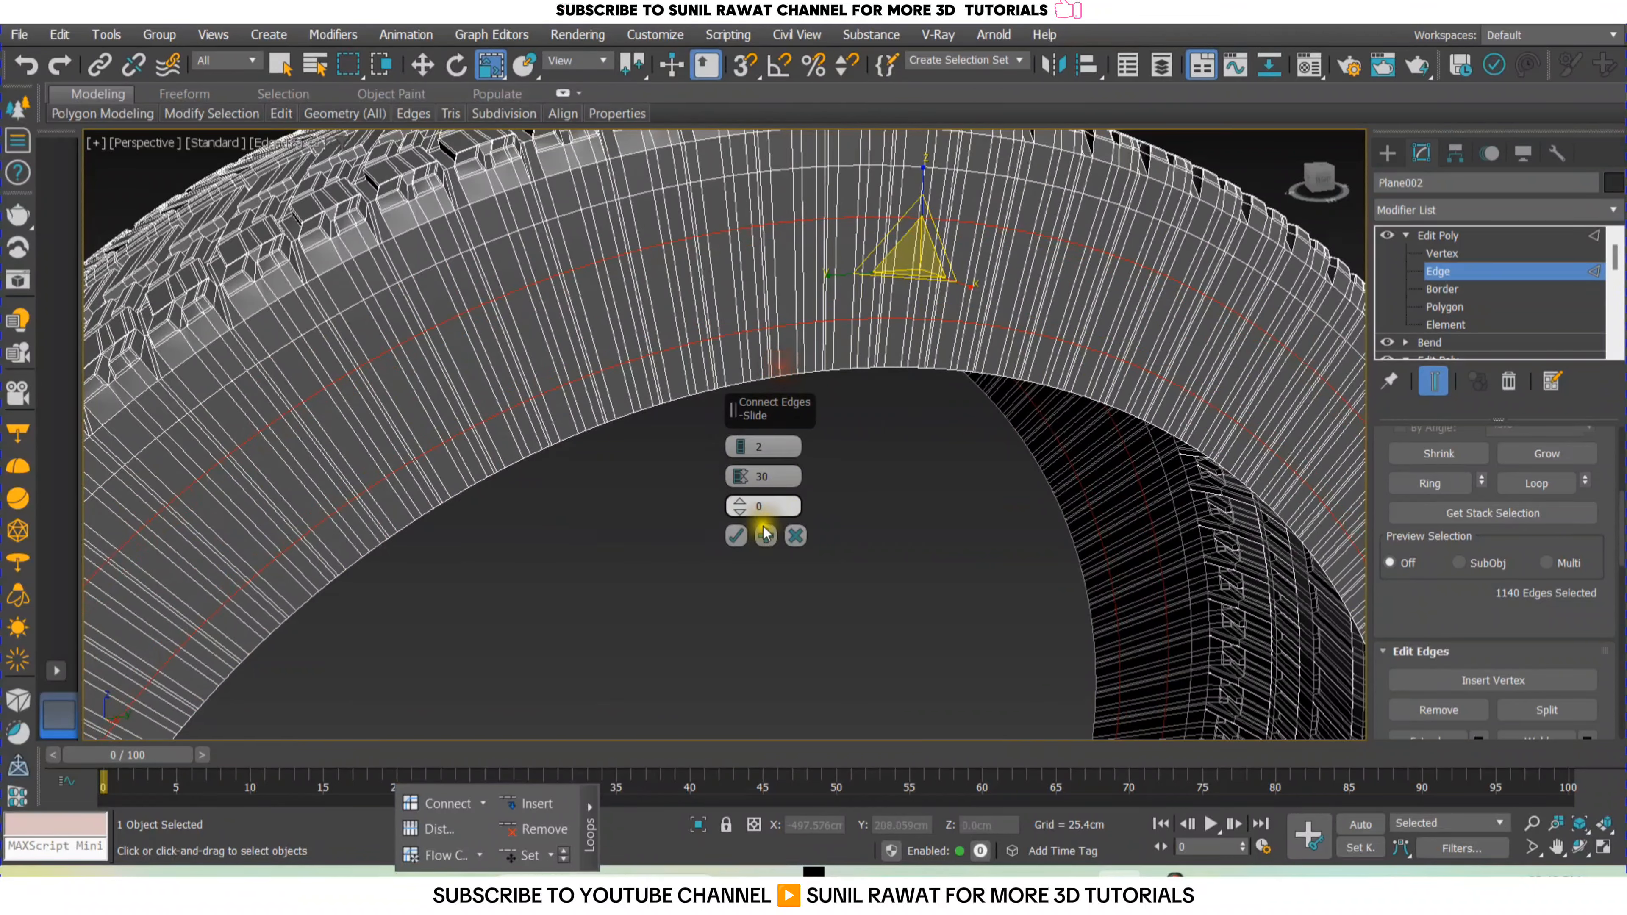
{"action": "left_click", "coordinate": [737, 536]}
Try to spread the new sidewall edge loops outward by scaling them along X to about 182%.
{"action": "scroll", "coordinate": [872, 522], "scroll_direction": "down", "scroll_amount": 3}
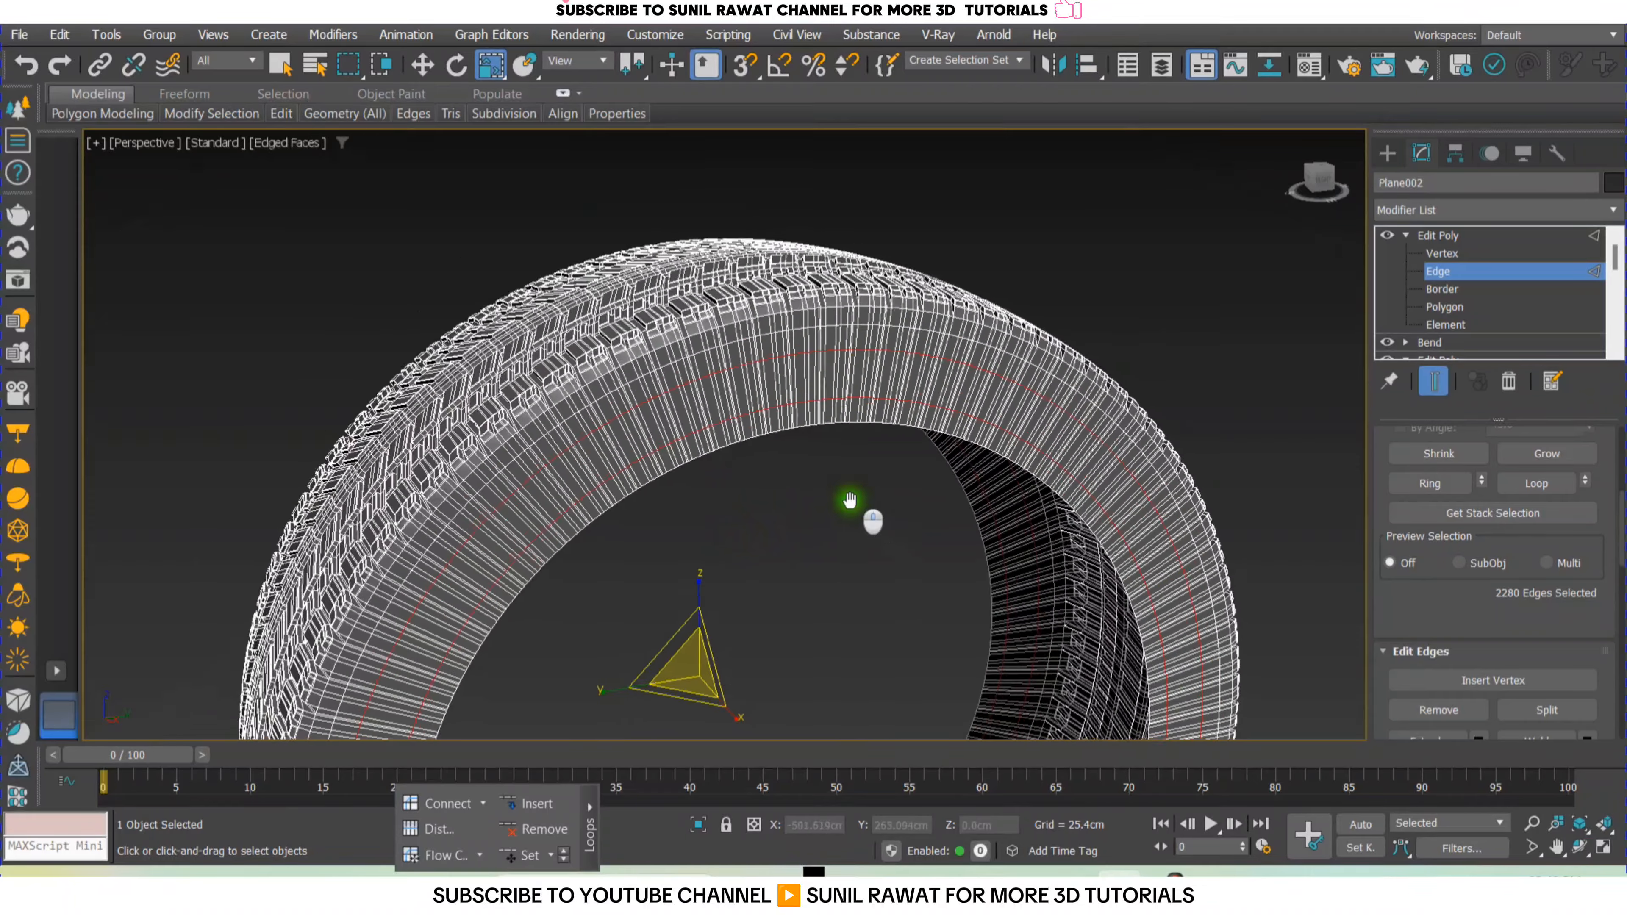
{"action": "middle_click_drag", "start_coordinate": [850, 501], "coordinate": [894, 444]}
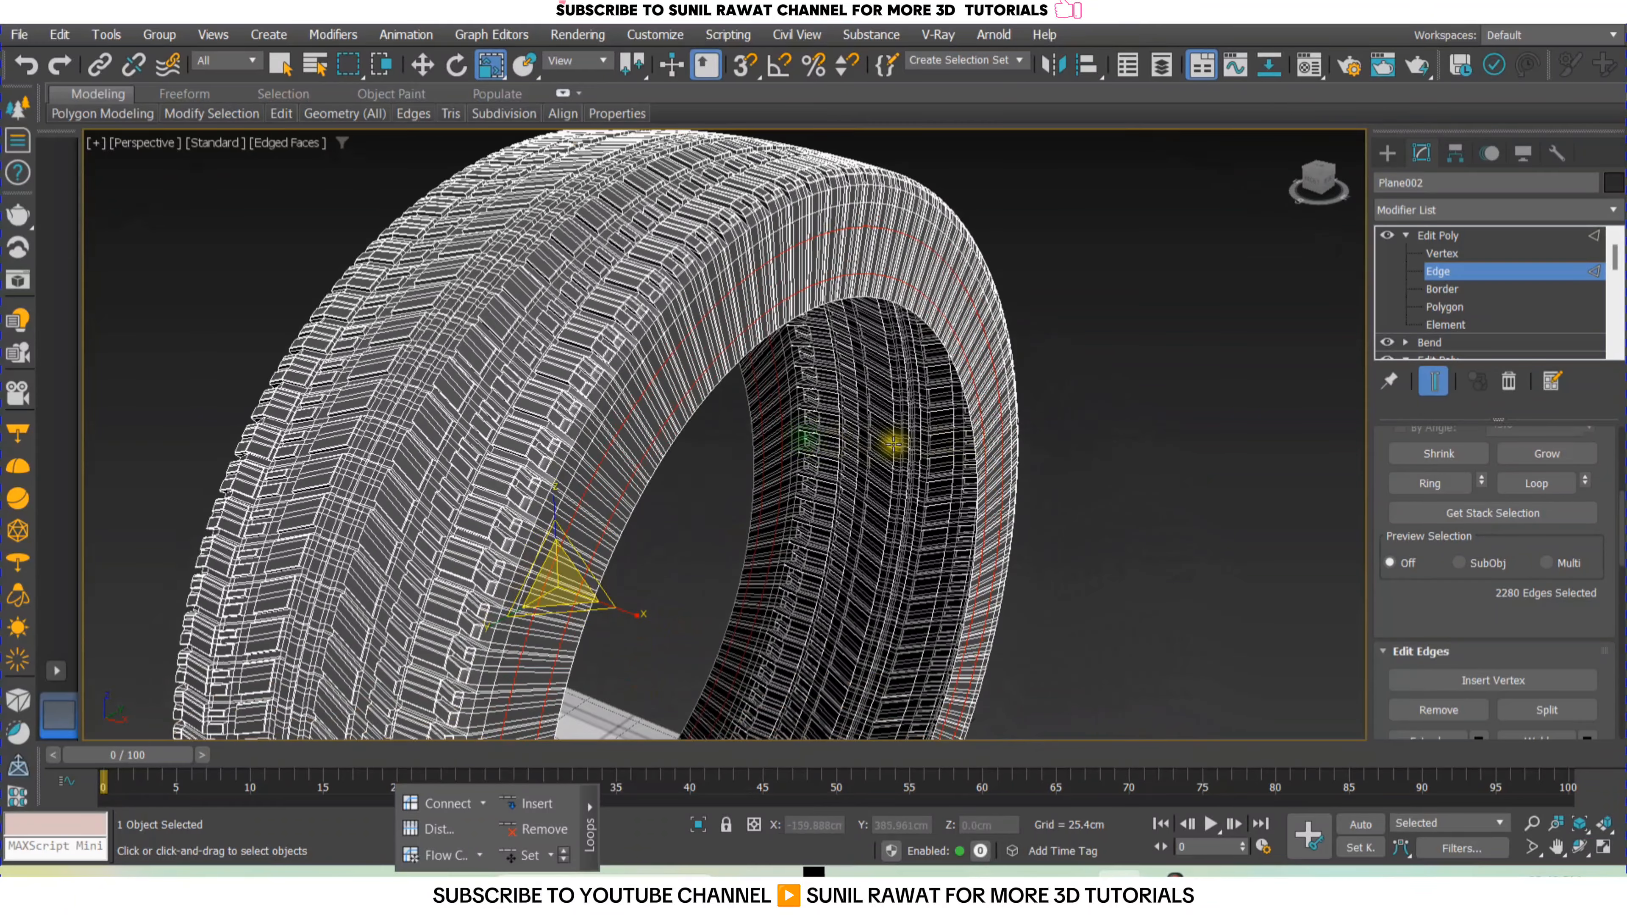
{"action": "right_click", "coordinate": [769, 282]}
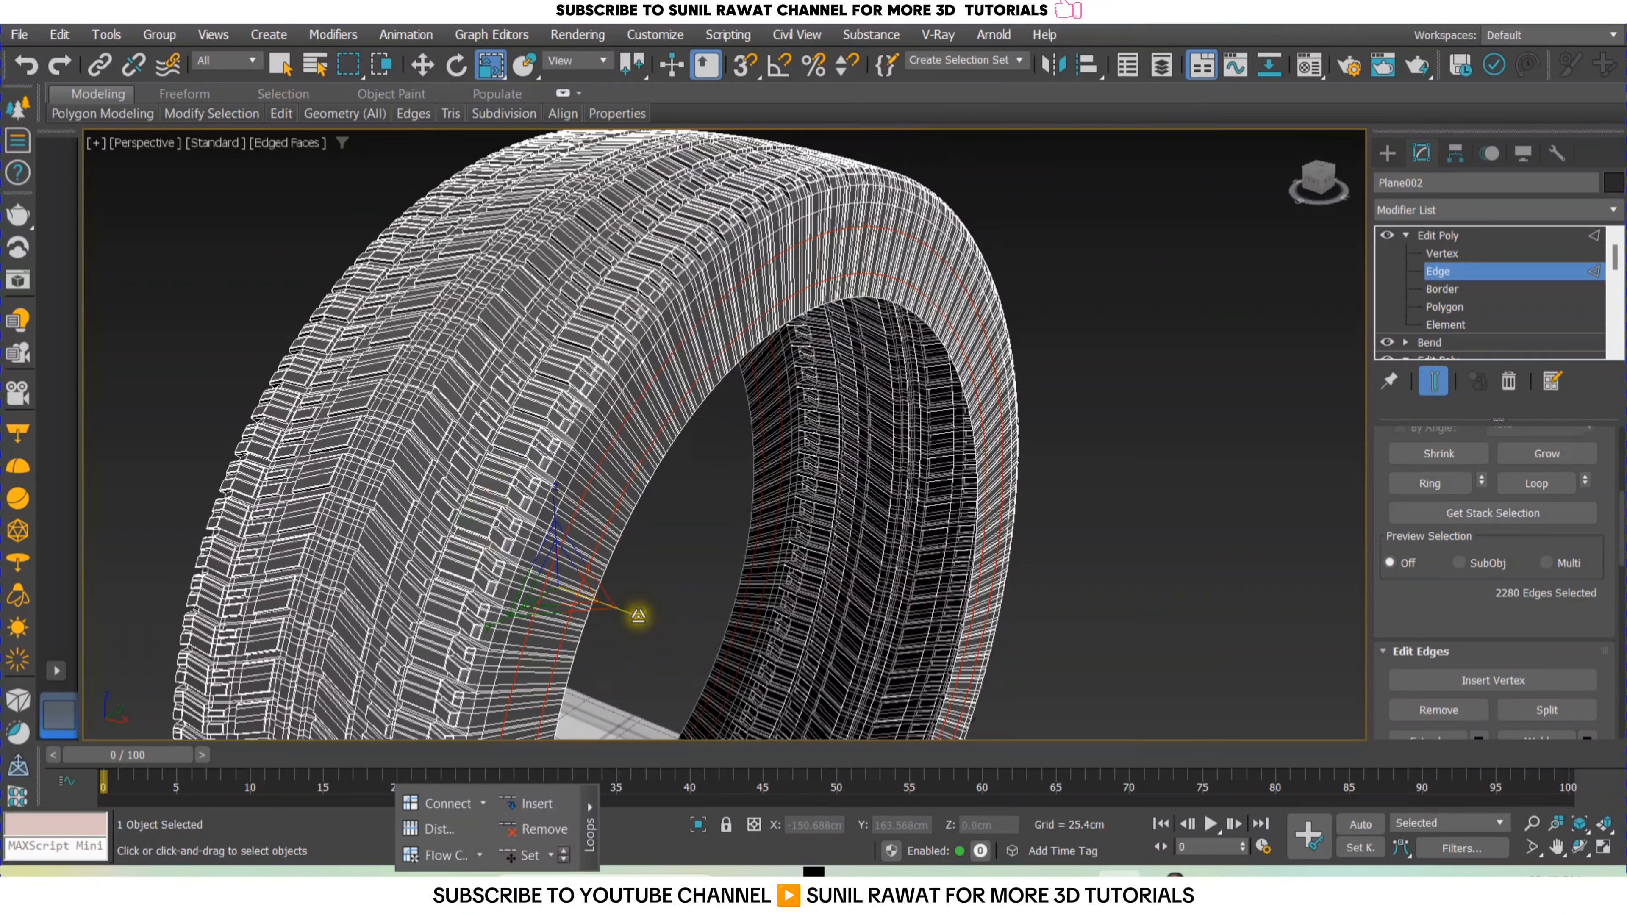
{"action": "middle_click_drag", "start_coordinate": [606, 538], "coordinate": [612, 425], "text": "alt"}
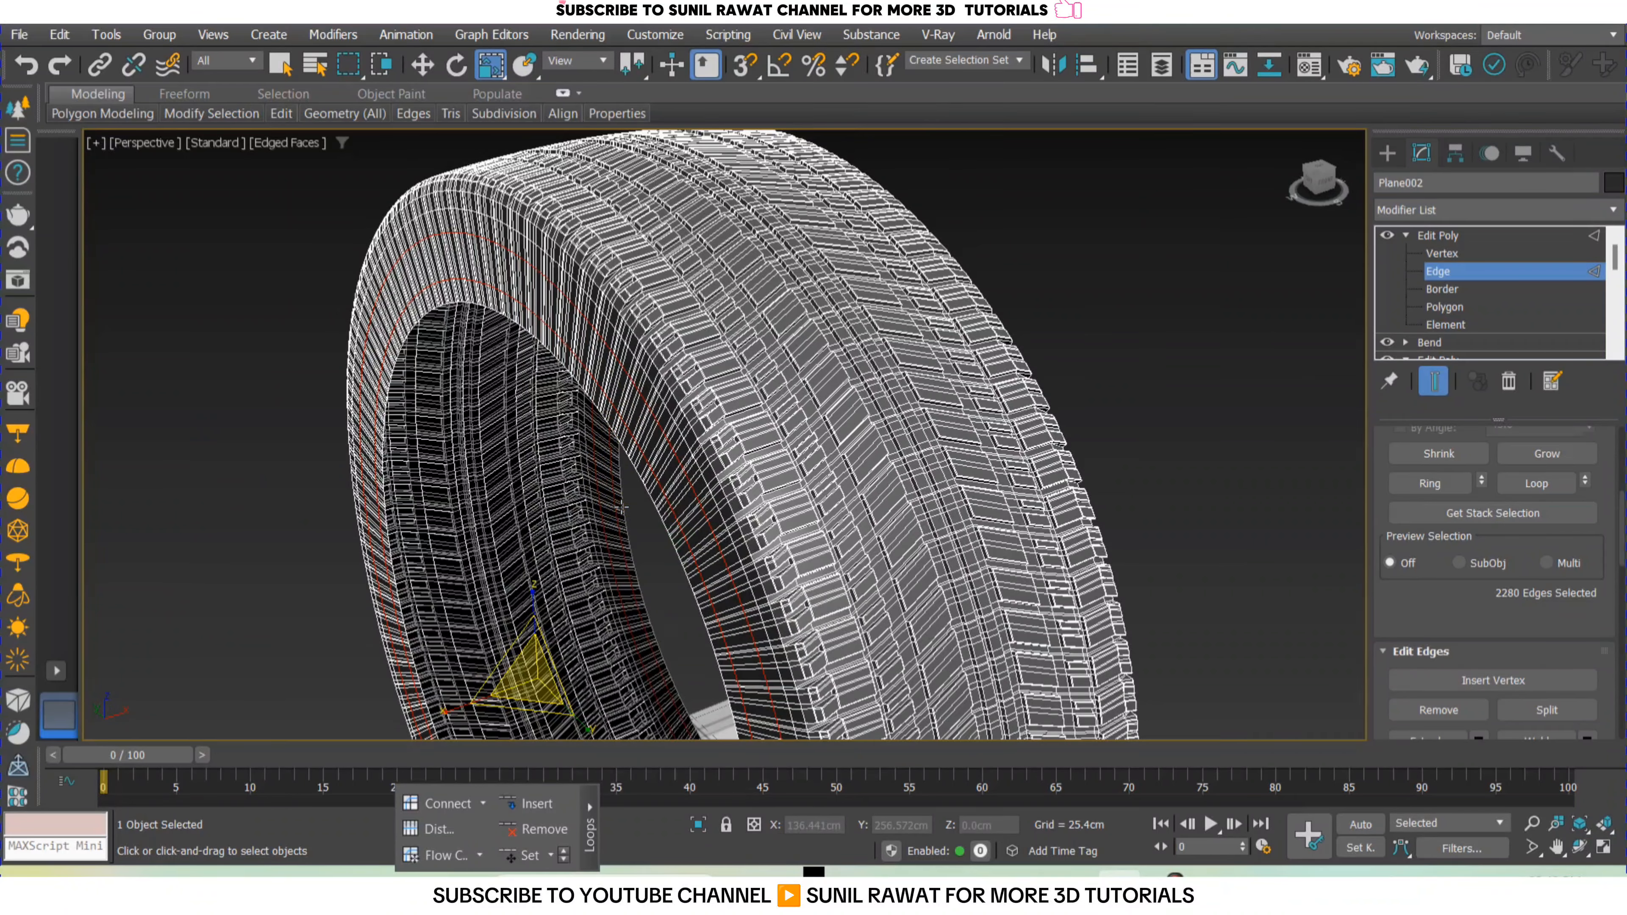
{"action": "middle_click_drag", "start_coordinate": [630, 555], "coordinate": [676, 429]}
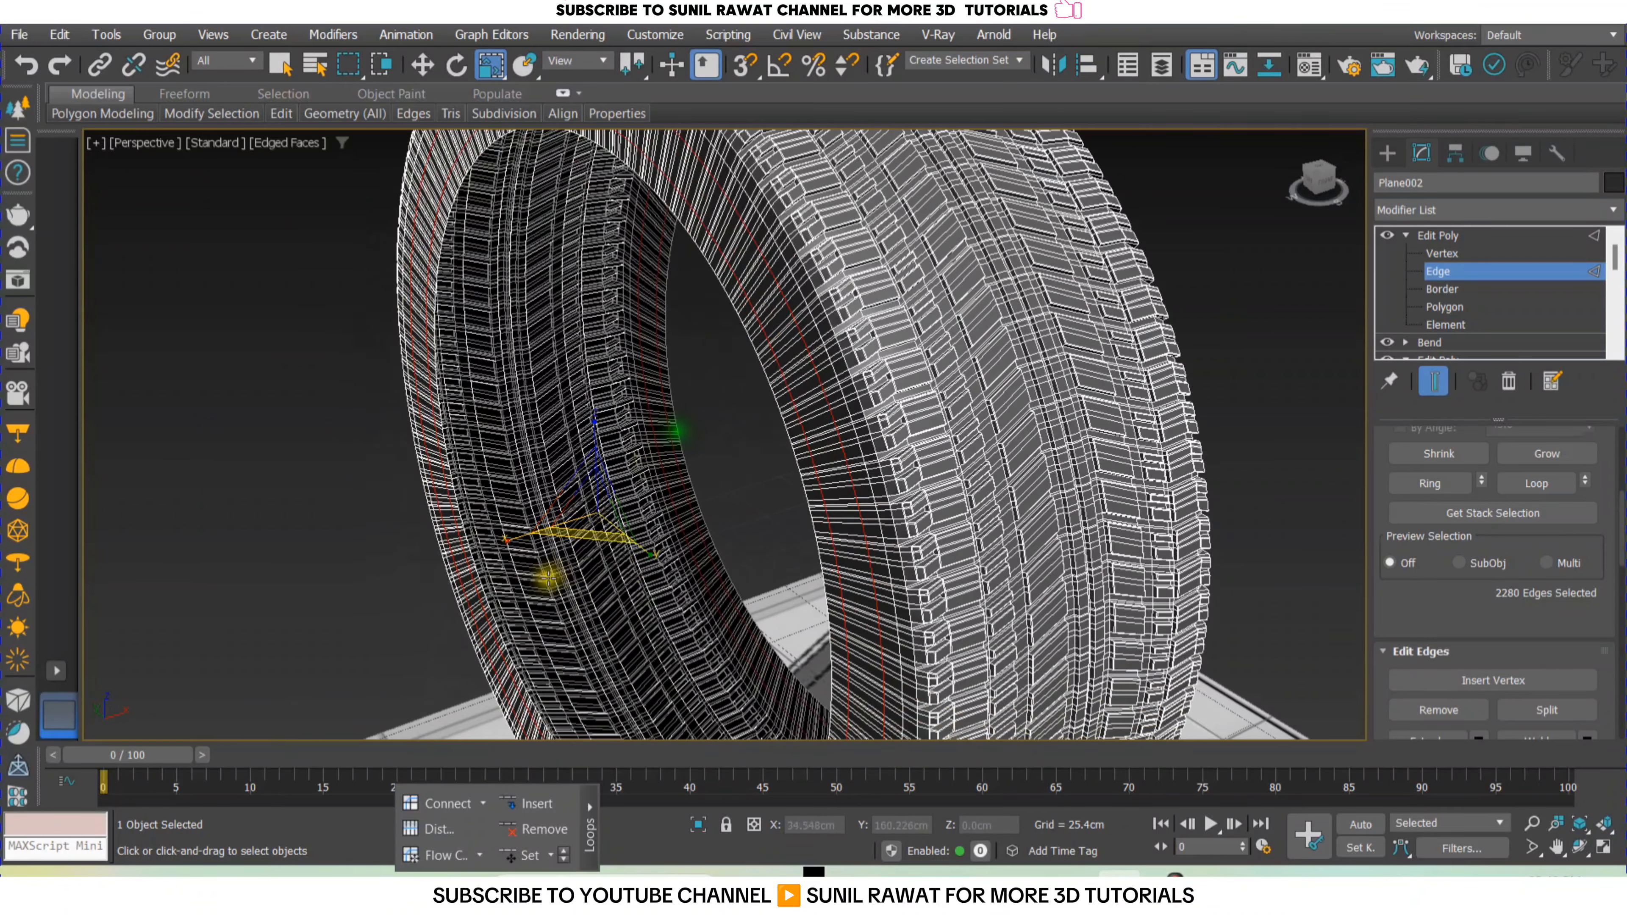
{"action": "scroll", "coordinate": [568, 582], "scroll_direction": "down", "scroll_amount": 4}
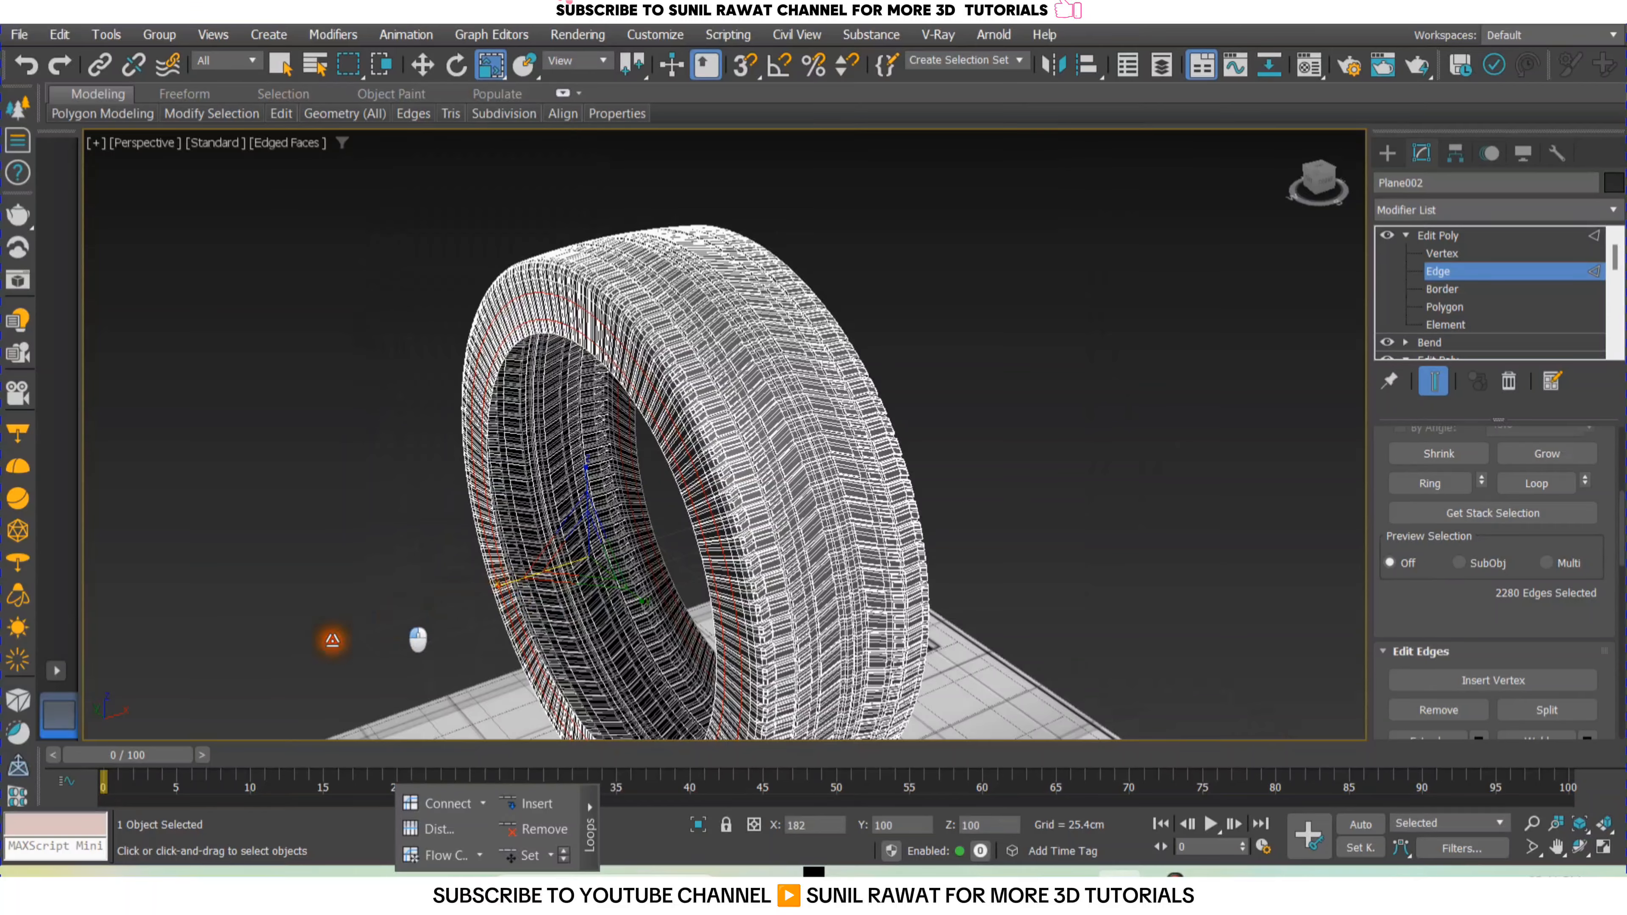
{"action": "left_click_drag", "start_coordinate": [511, 580], "coordinate": [340, 620]}
Convert the selected sidewall edge loops to vertices and scale them outward along X to bulge both sidewalls.
{"action": "middle_click_drag", "start_coordinate": [1013, 557], "coordinate": [860, 466], "text": "alt"}
{"action": "scroll", "coordinate": [724, 392], "scroll_direction": "up", "scroll_amount": 4}
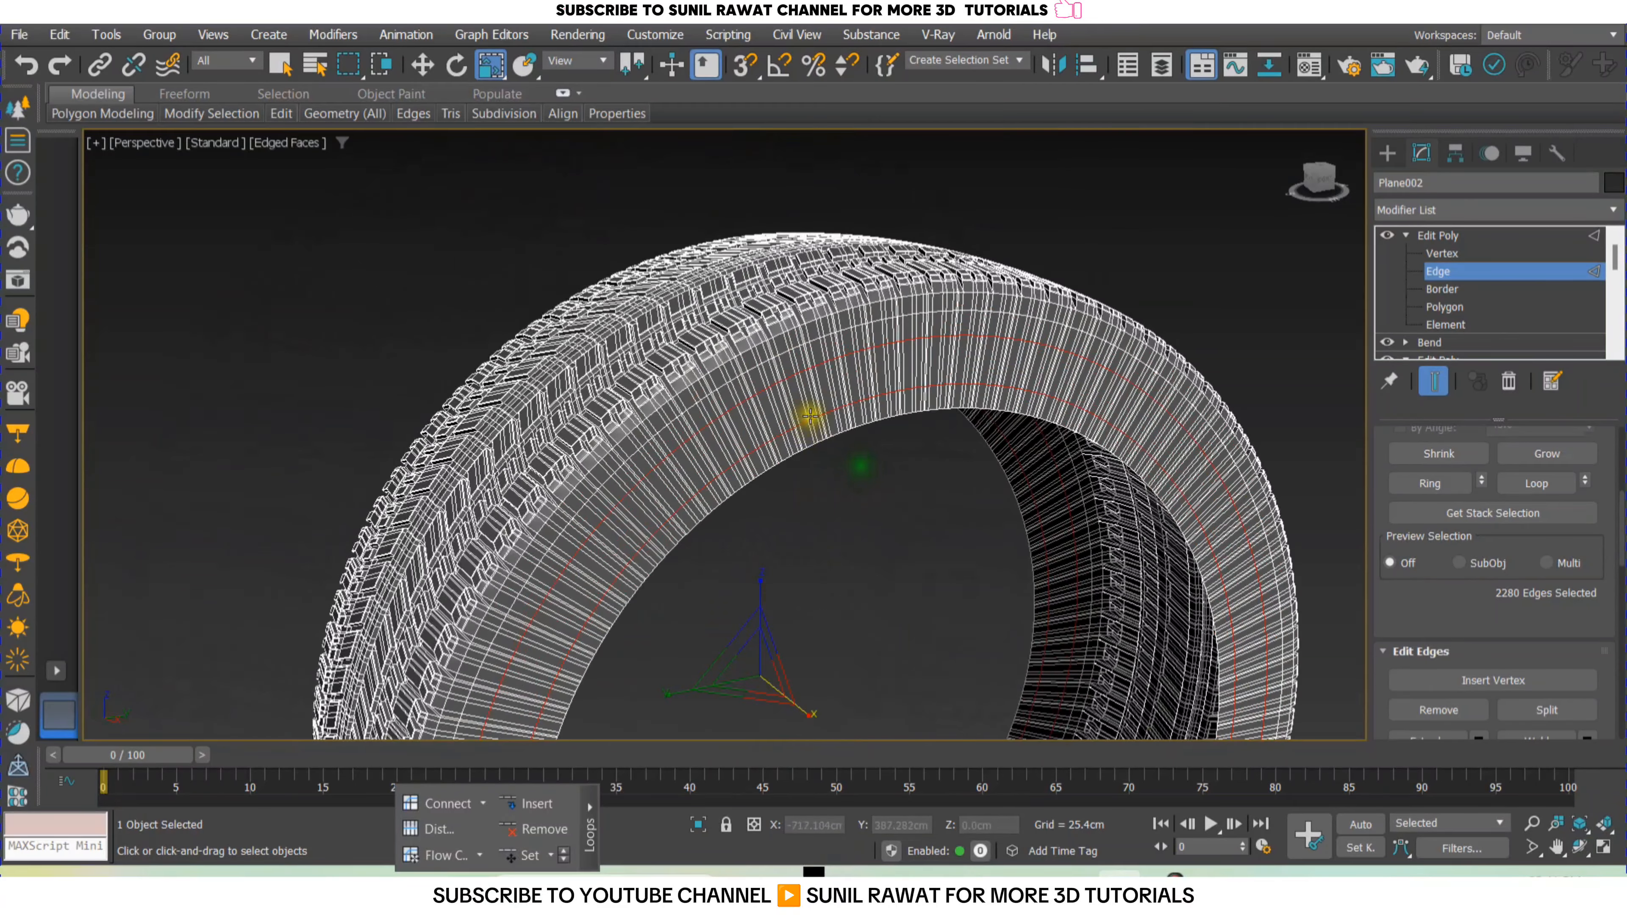
{"action": "right_click", "coordinate": [825, 388]}
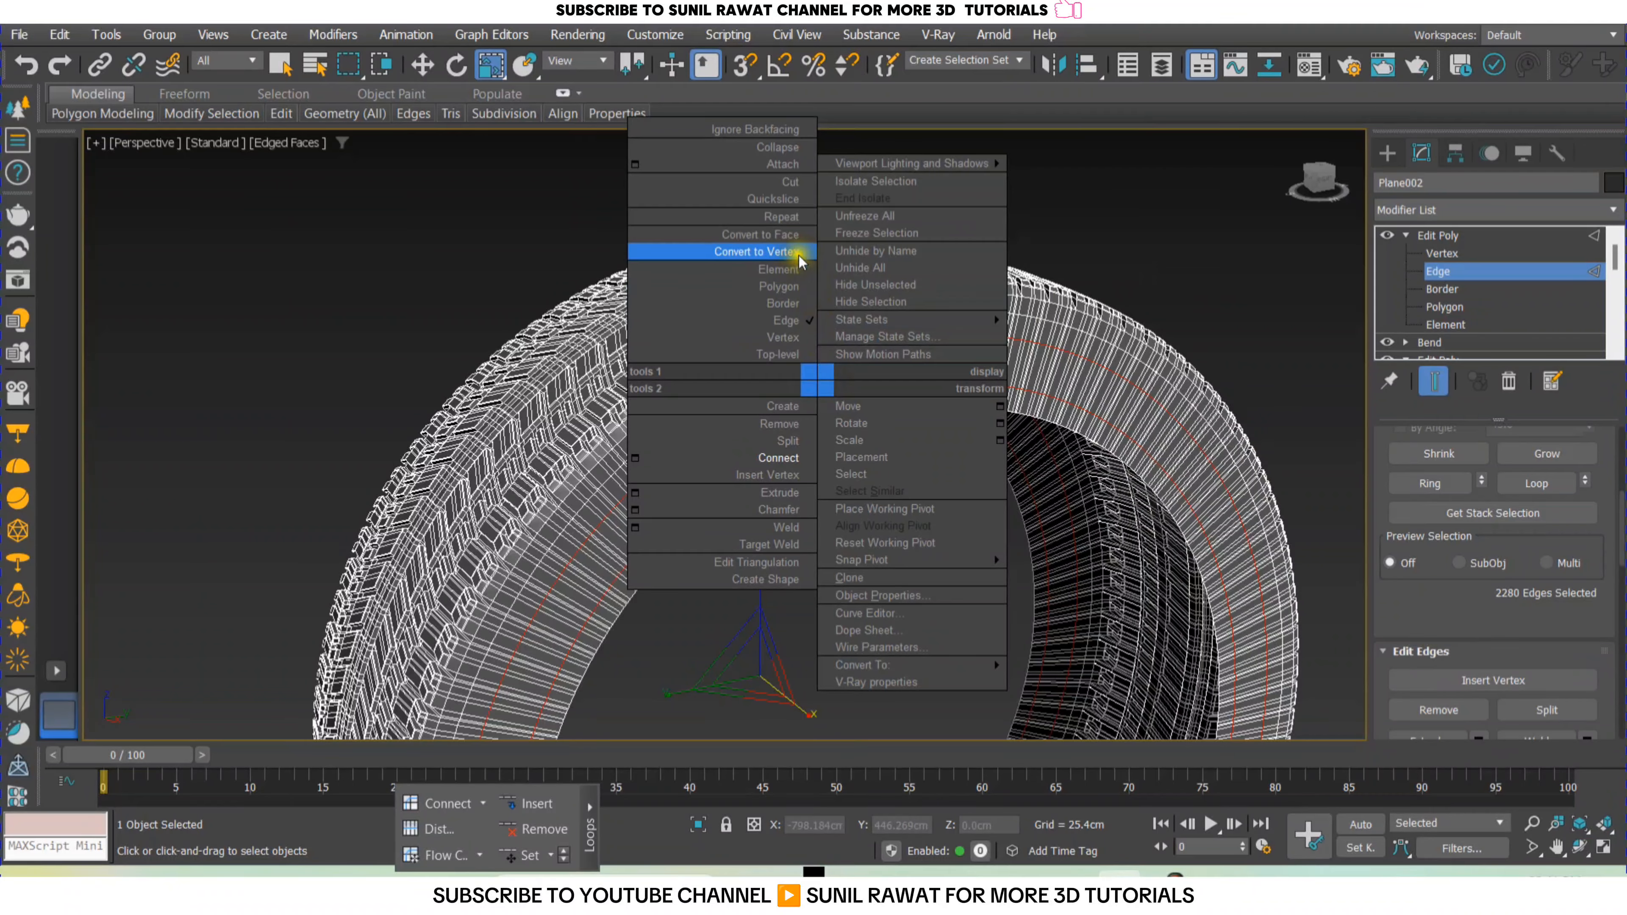
{"action": "left_click", "coordinate": [777, 252]}
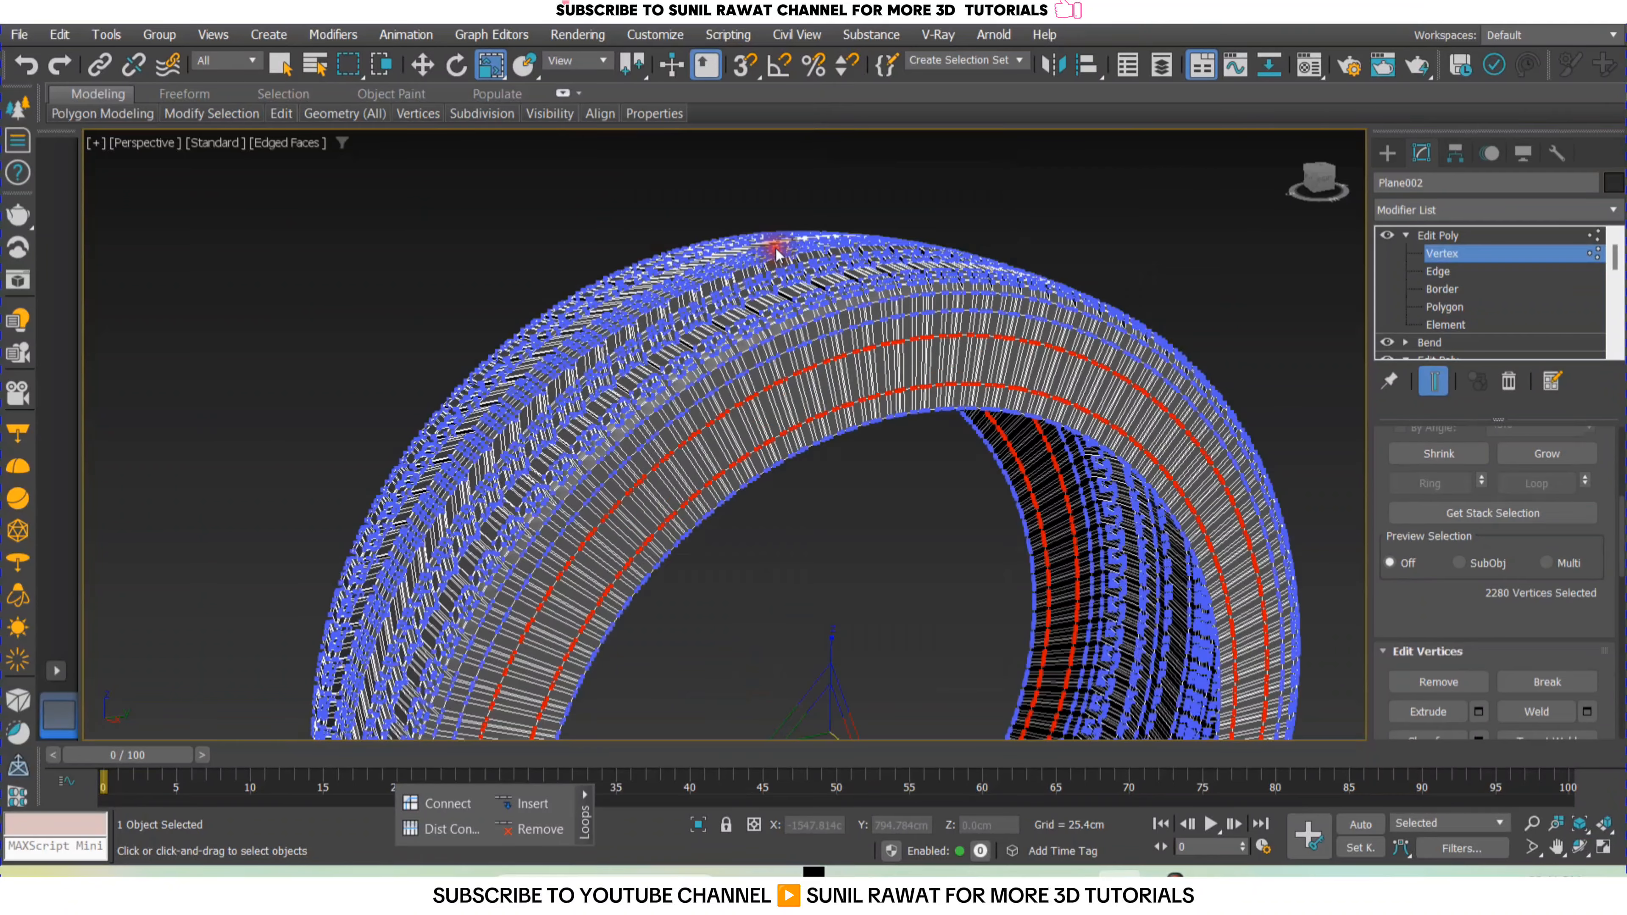
{"action": "scroll", "coordinate": [848, 553], "scroll_direction": "down", "scroll_amount": 3}
{"action": "middle_click_drag", "start_coordinate": [848, 553], "coordinate": [755, 509]}
{"action": "scroll", "coordinate": [847, 565], "scroll_direction": "up", "scroll_amount": 4}
{"action": "scroll", "coordinate": [849, 579], "scroll_direction": "down", "scroll_amount": 4}
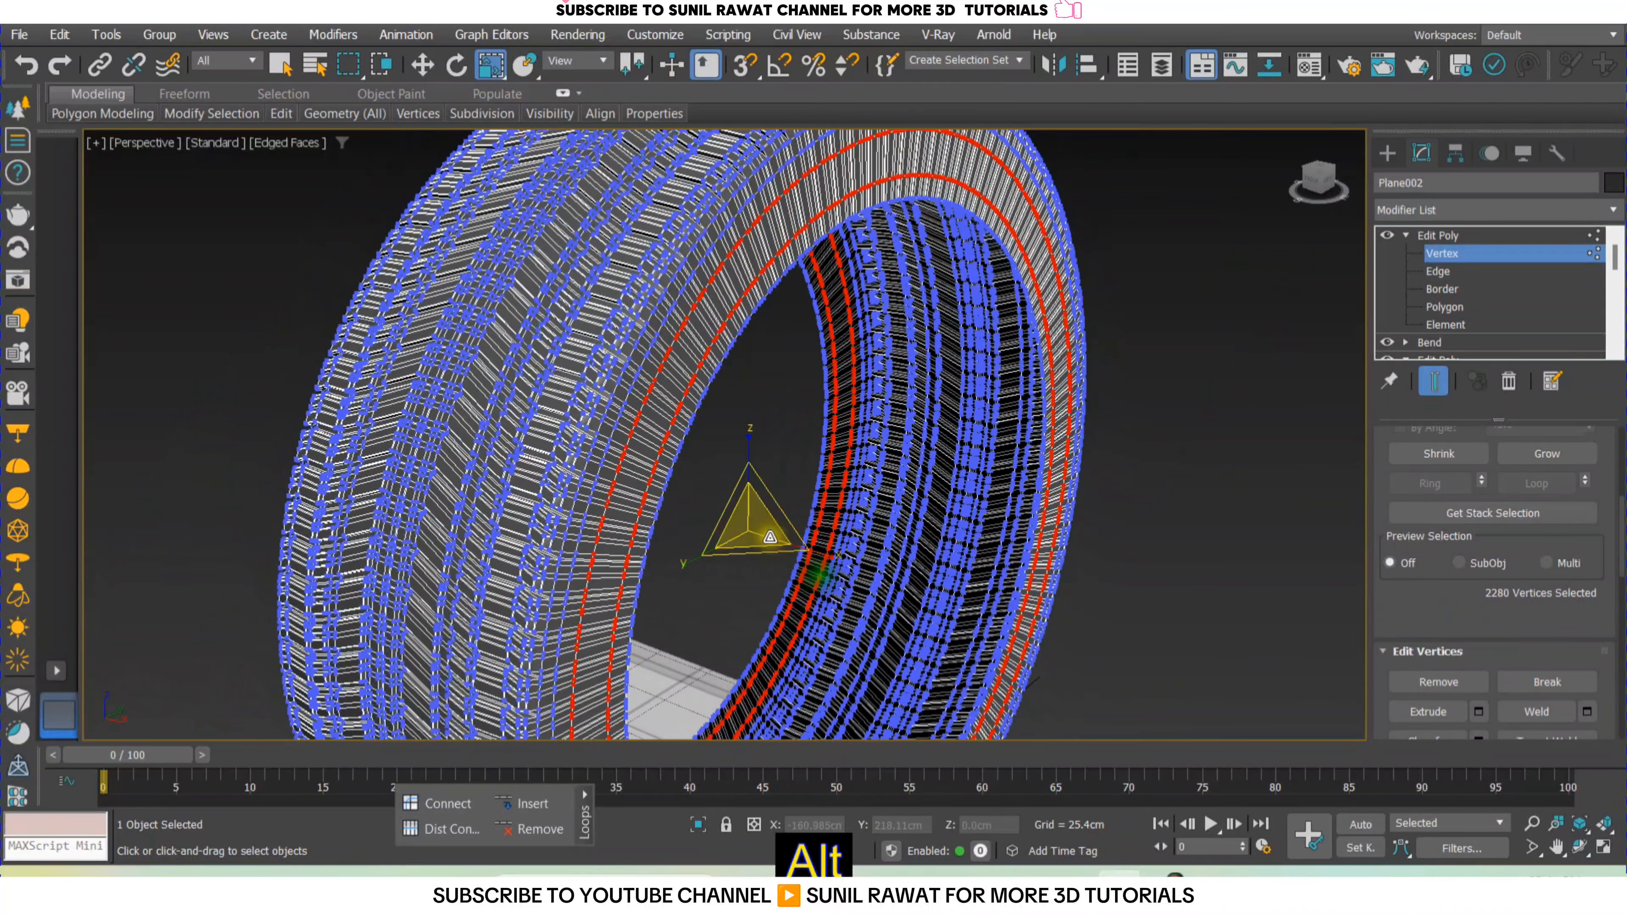
{"action": "scroll", "coordinate": [685, 502], "scroll_direction": "up", "scroll_amount": 4}
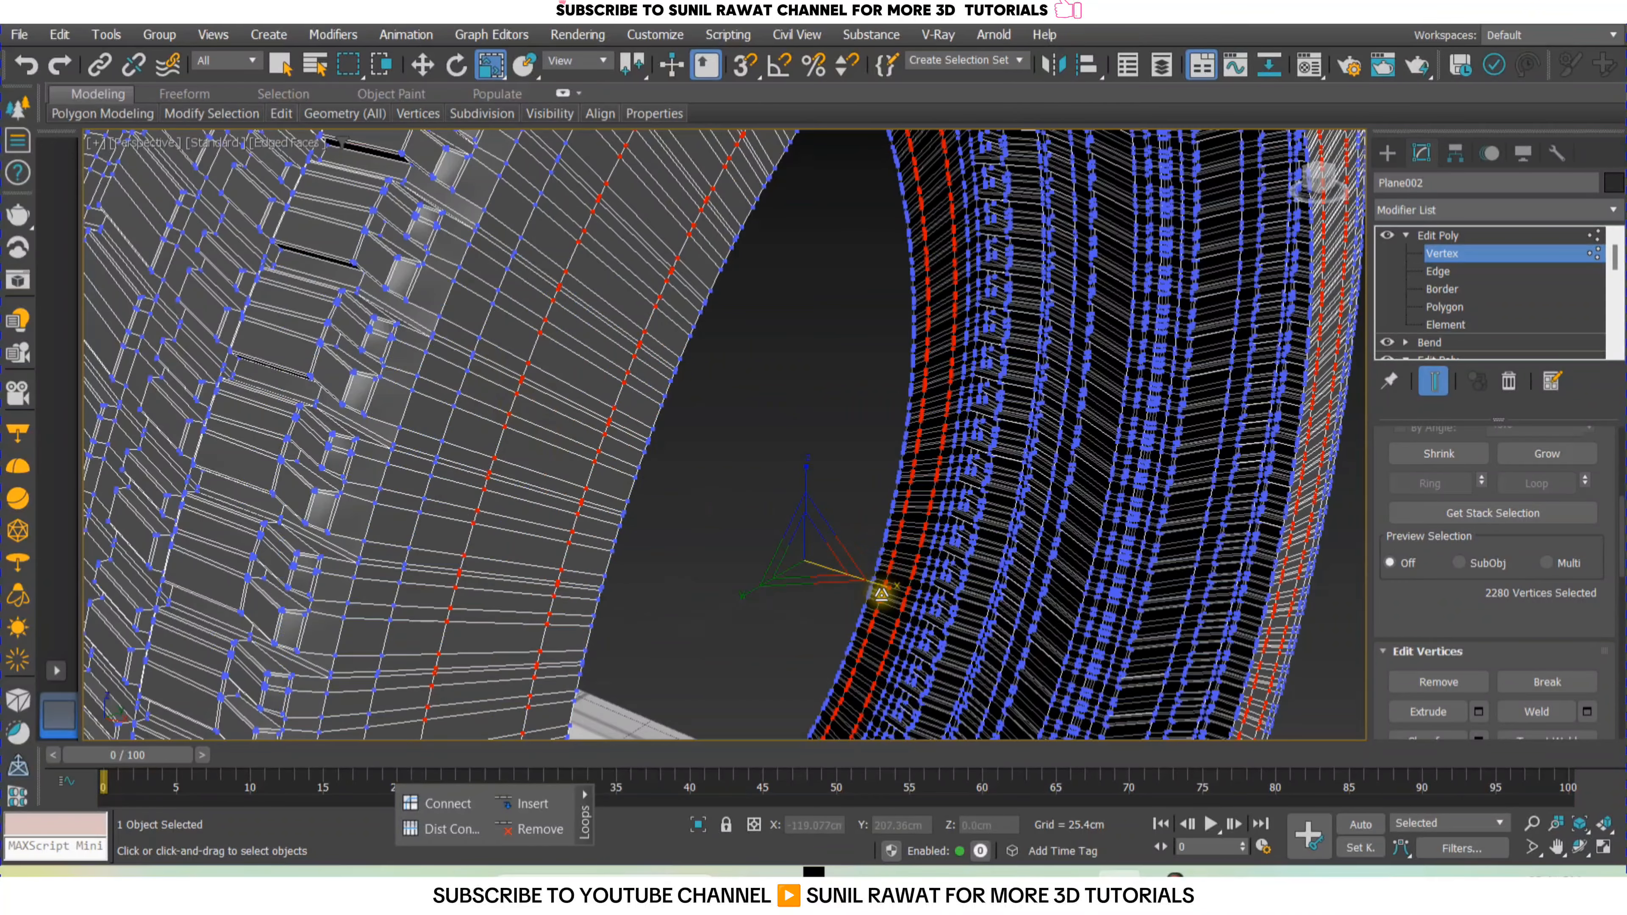
{"action": "left_click_drag", "start_coordinate": [883, 584], "coordinate": [886, 572]}
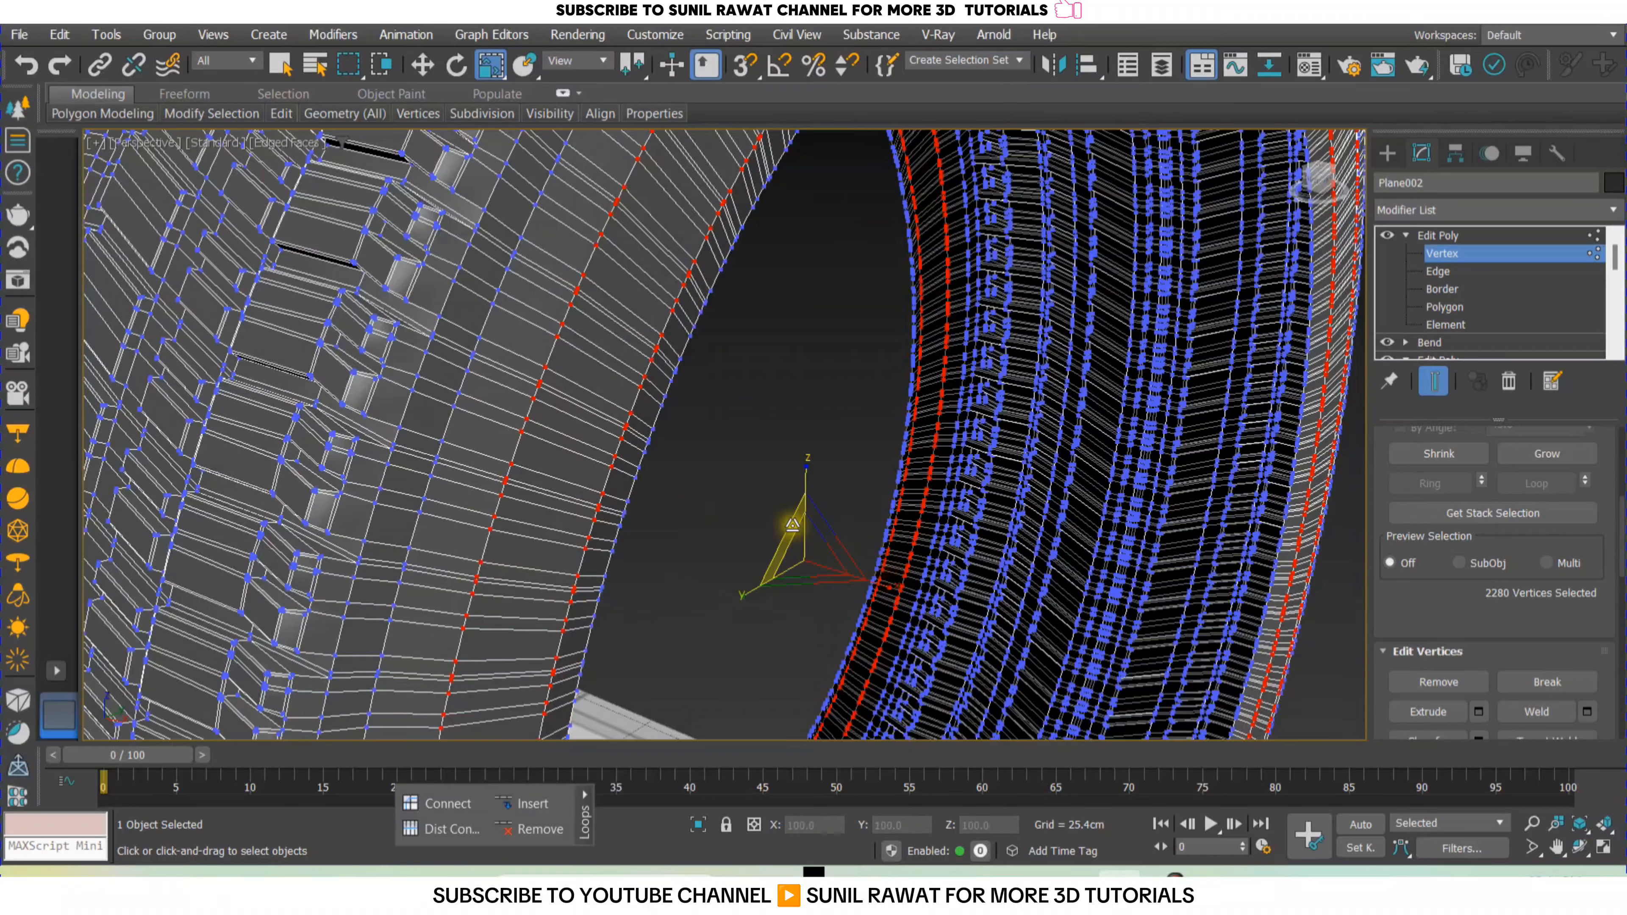
Select the edge loop next to the tread shoulder on both sidewalls and convert the selection to vertices.
{"action": "scroll", "coordinate": [775, 537], "scroll_direction": "down", "scroll_amount": 4}
{"action": "middle_click_drag", "start_coordinate": [987, 545], "coordinate": [702, 551], "text": "alt"}
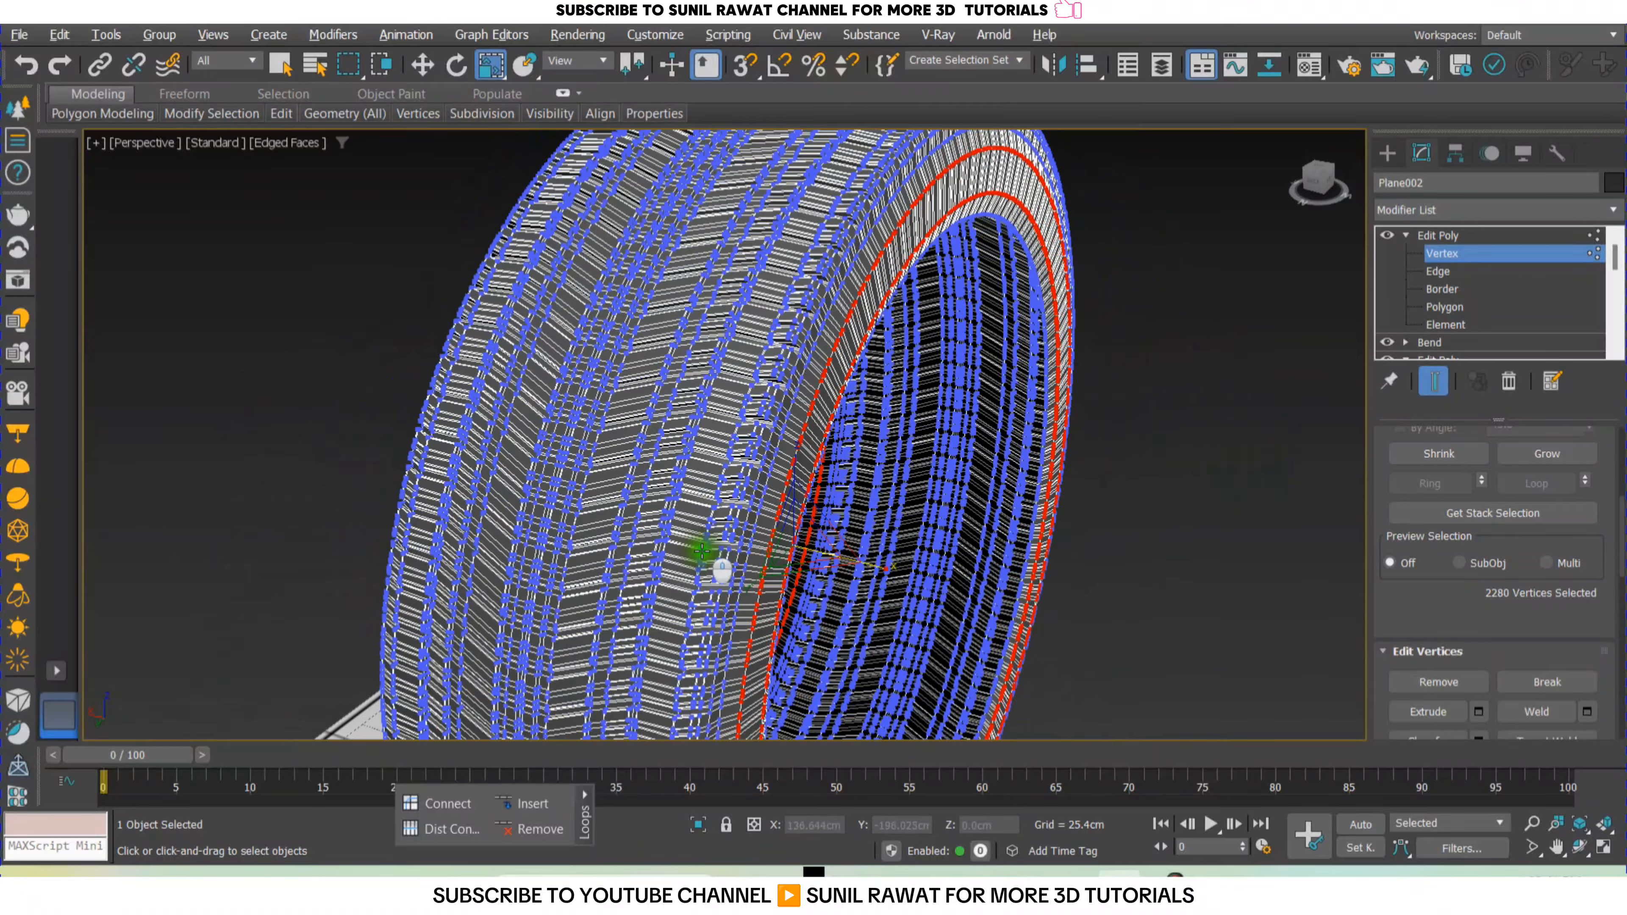
{"action": "scroll", "coordinate": [818, 363], "scroll_direction": "up", "scroll_amount": 3}
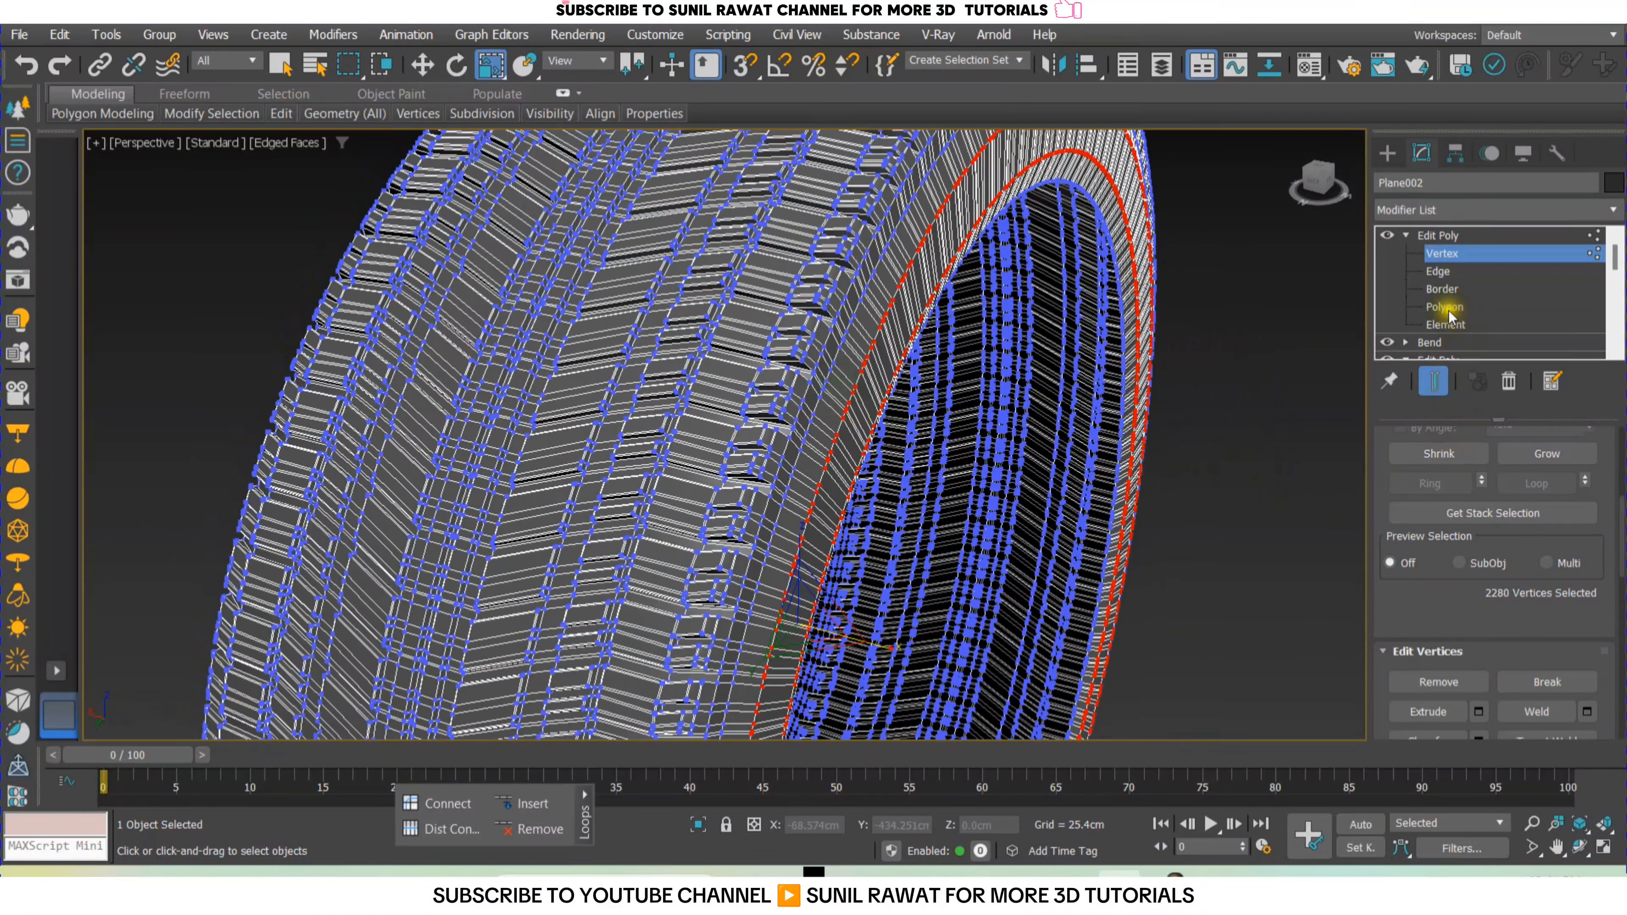
{"action": "left_click", "coordinate": [1442, 272]}
{"action": "middle_click_drag", "start_coordinate": [861, 400], "coordinate": [712, 364], "text": "alt"}
{"action": "scroll", "coordinate": [704, 340], "scroll_direction": "up", "scroll_amount": 3}
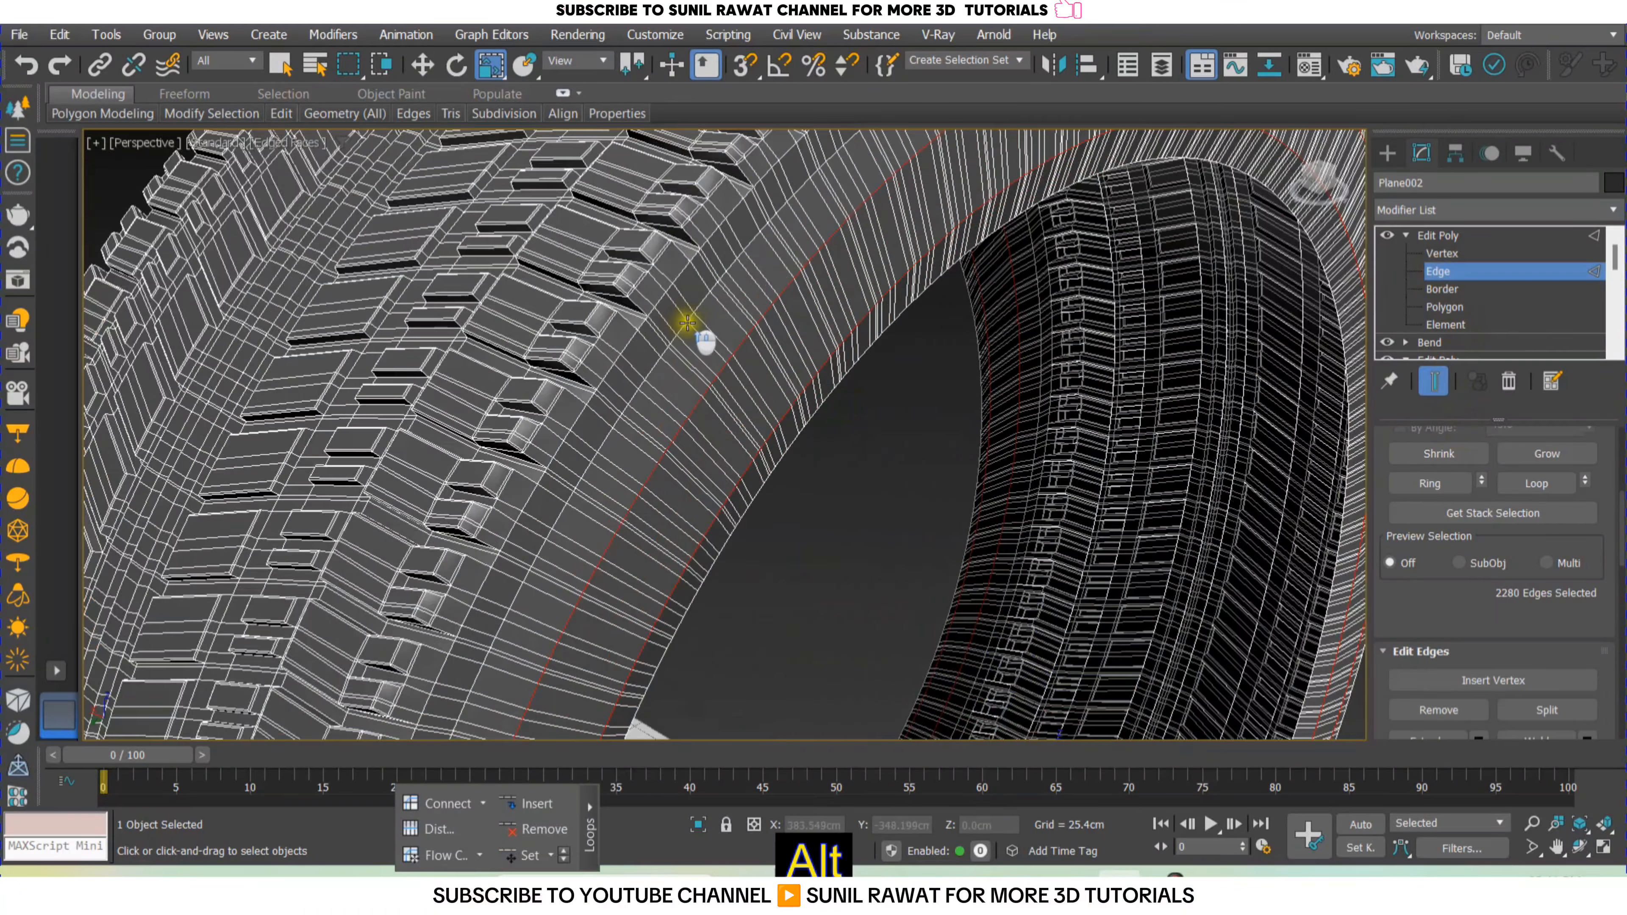
{"action": "double_click", "coordinate": [700, 299]}
{"action": "scroll", "coordinate": [718, 333], "scroll_direction": "down", "scroll_amount": 3}
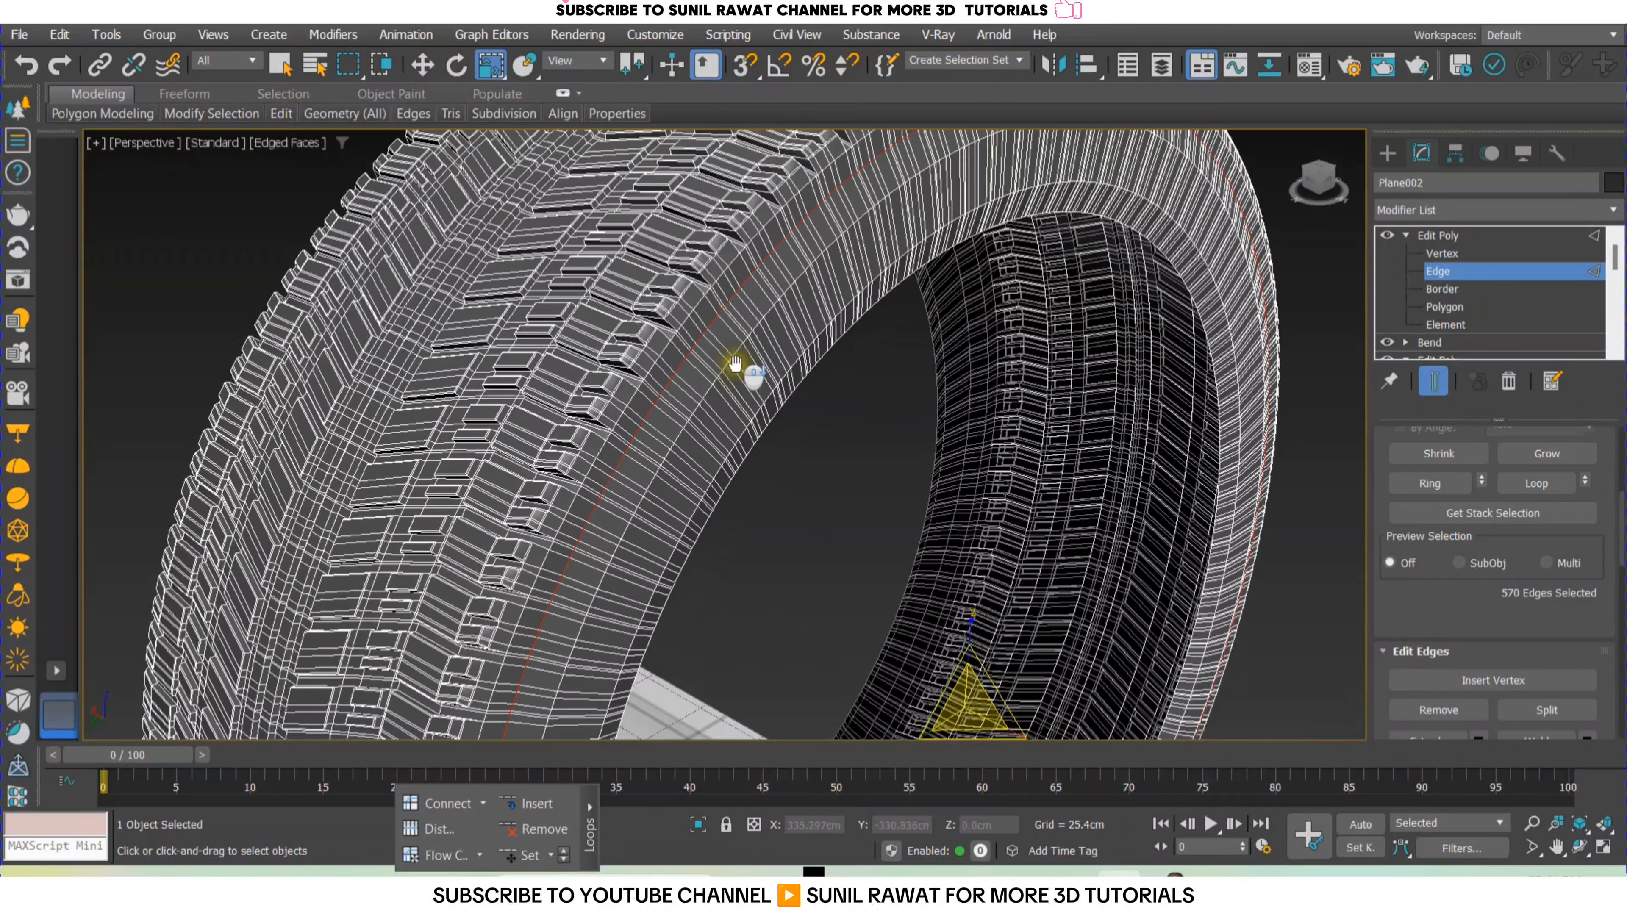
{"action": "middle_click_drag", "start_coordinate": [665, 456], "coordinate": [828, 476], "text": "alt"}
{"action": "scroll", "coordinate": [904, 304], "scroll_direction": "up", "scroll_amount": 2, "text": "ctrl"}
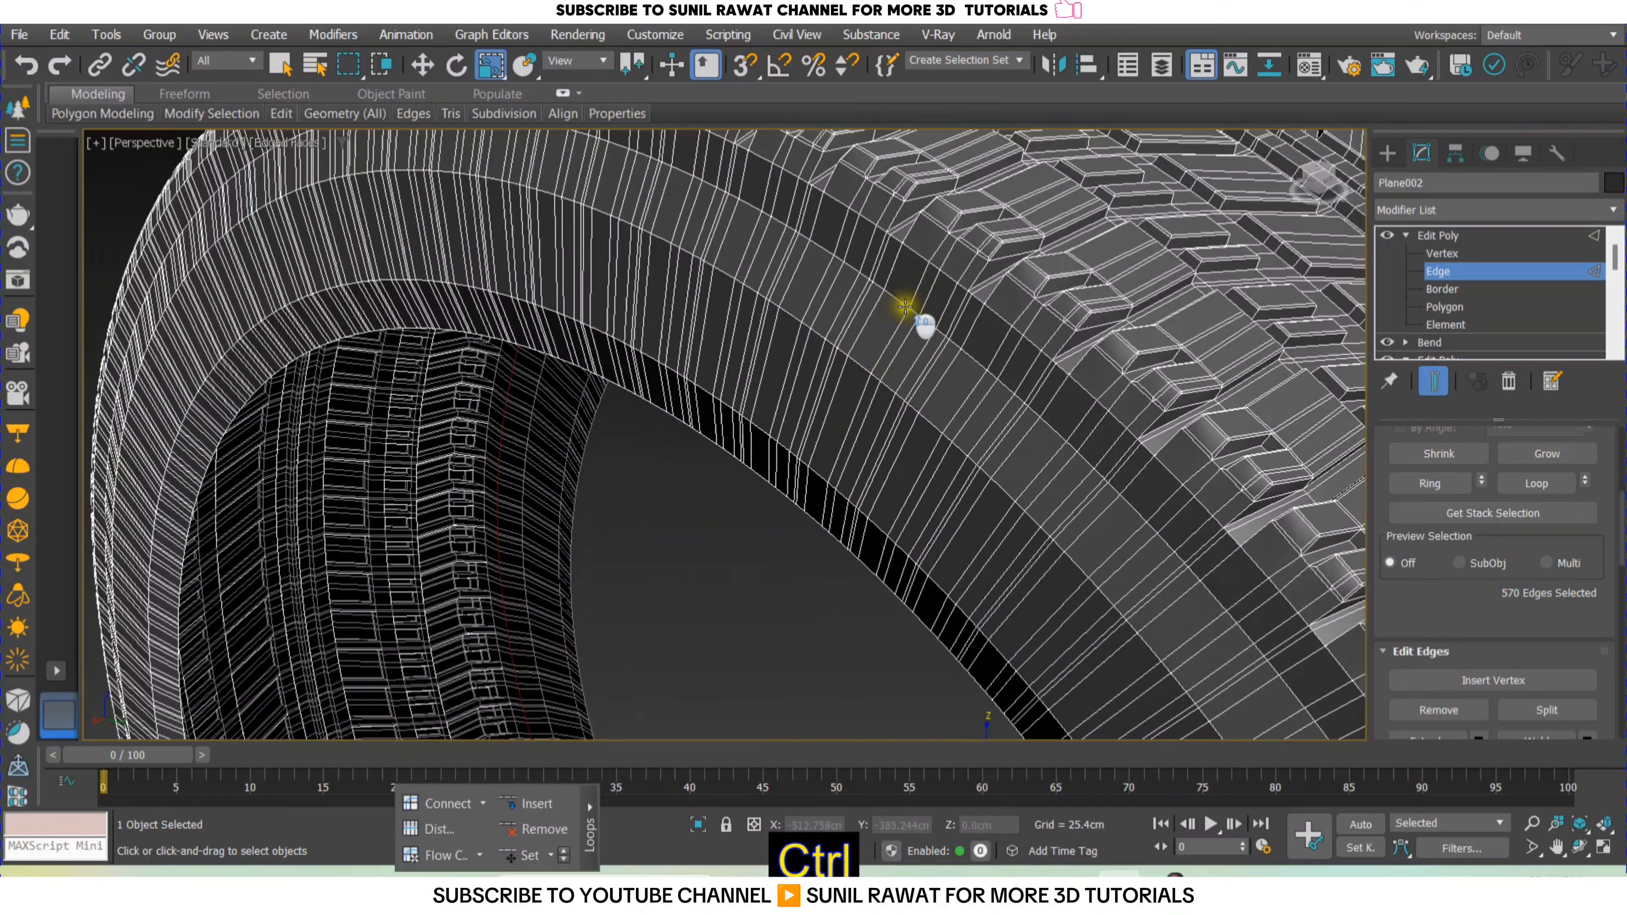
{"action": "double_click", "coordinate": [897, 302], "text": "ctrl"}
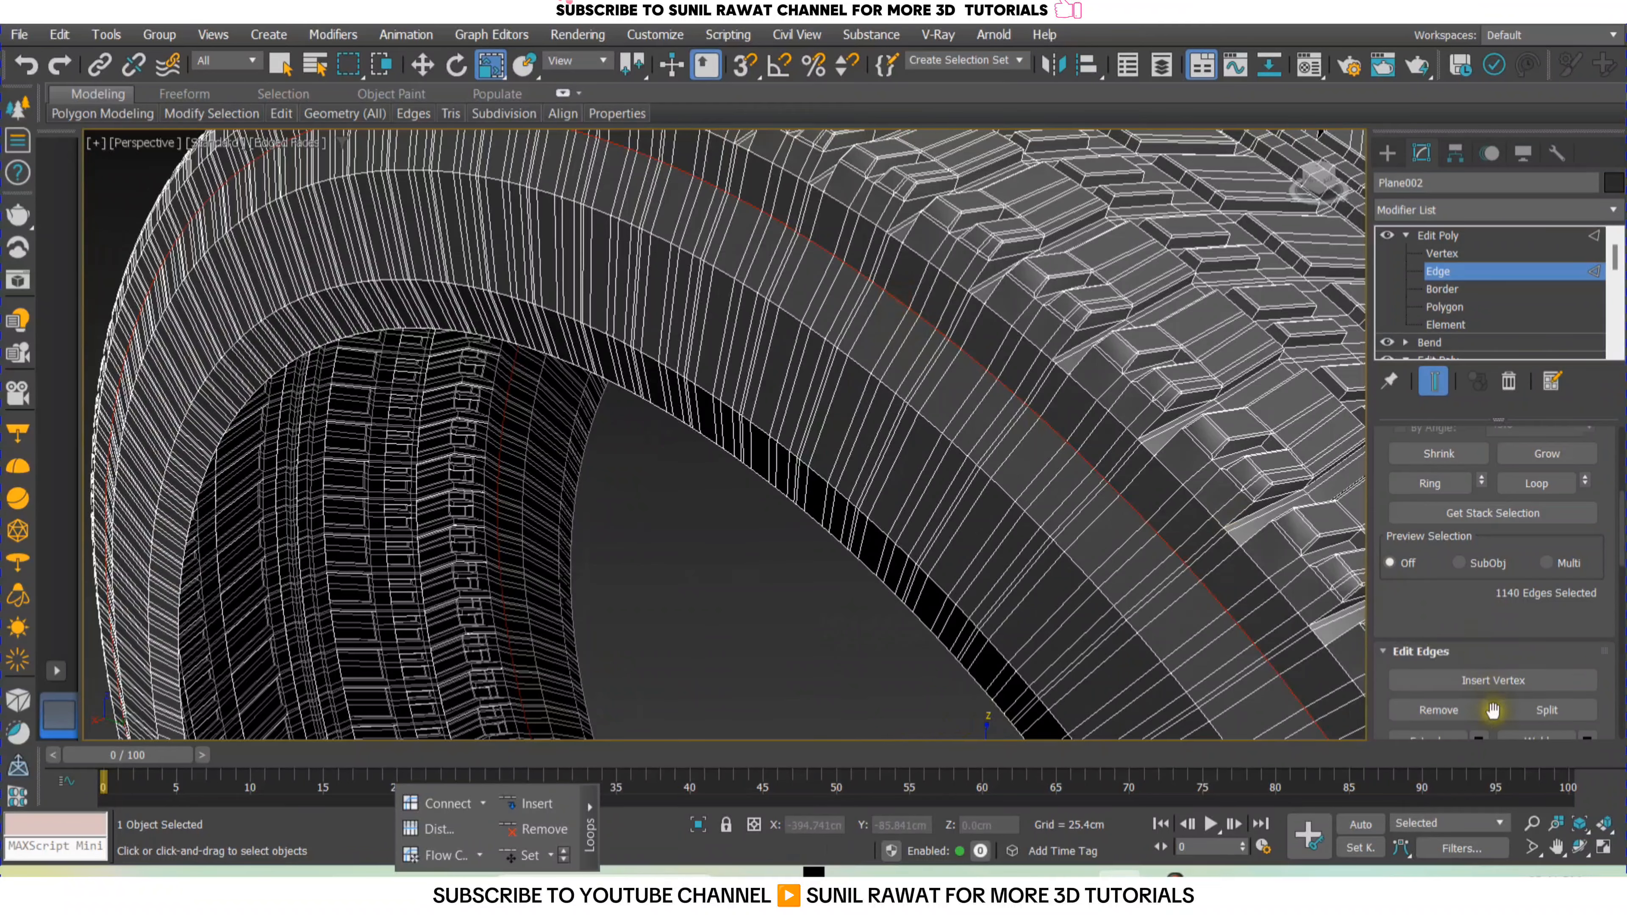
{"action": "scroll", "coordinate": [1466, 615], "scroll_direction": "down", "scroll_amount": 2}
{"action": "right_click", "coordinate": [1026, 397]}
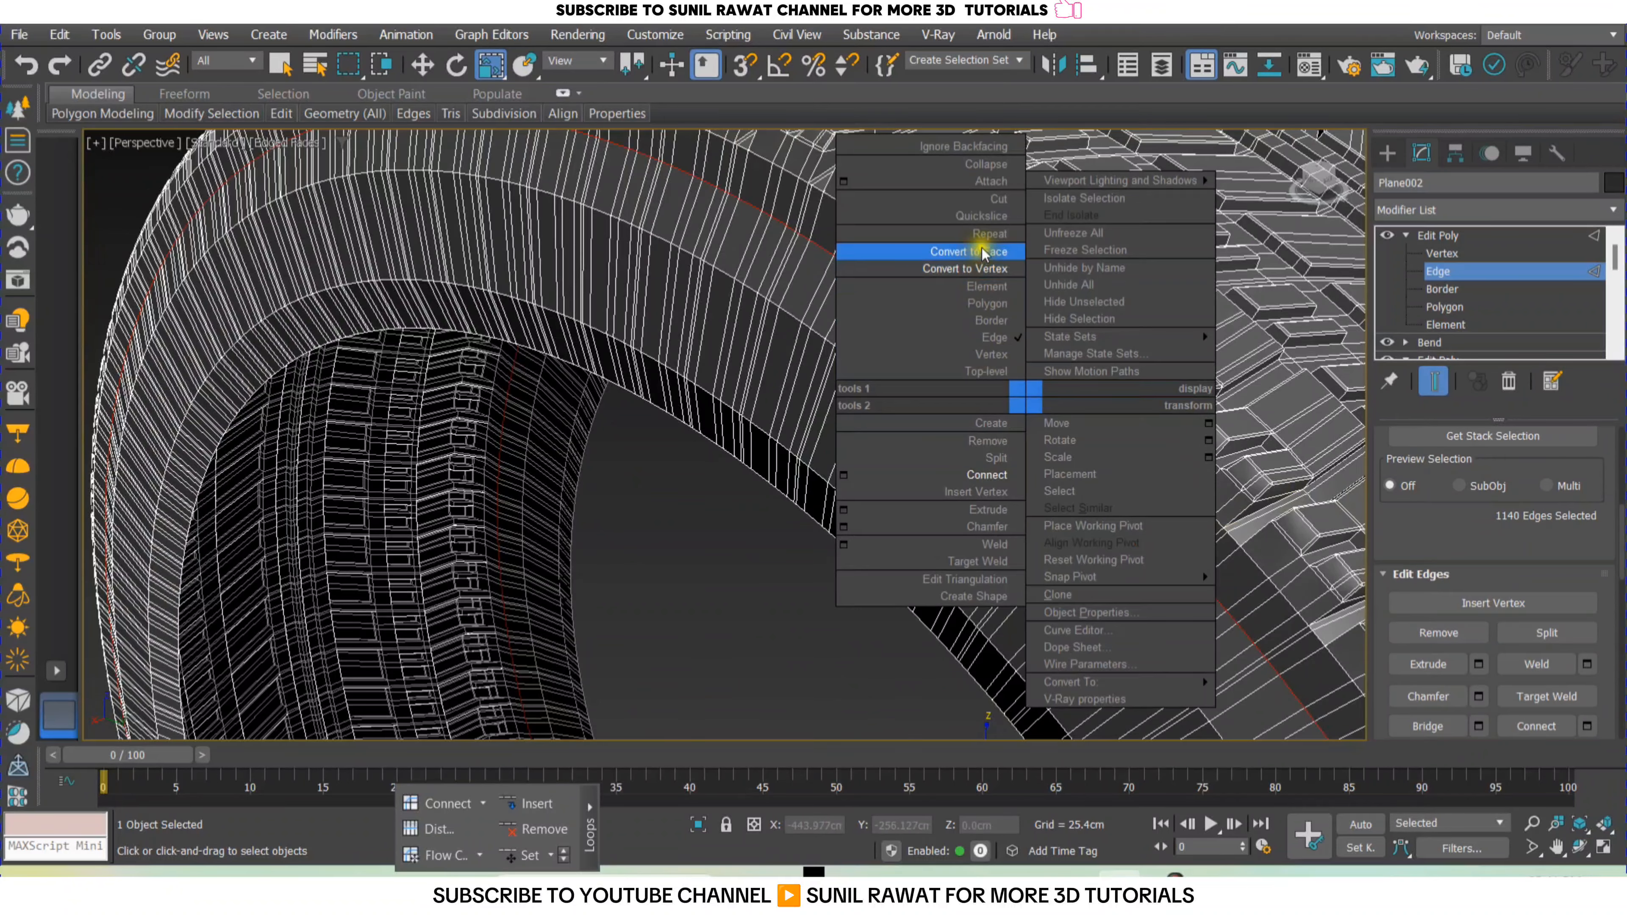
{"action": "left_click", "coordinate": [980, 269]}
{"action": "scroll", "coordinate": [937, 418], "scroll_direction": "down", "scroll_amount": 5}
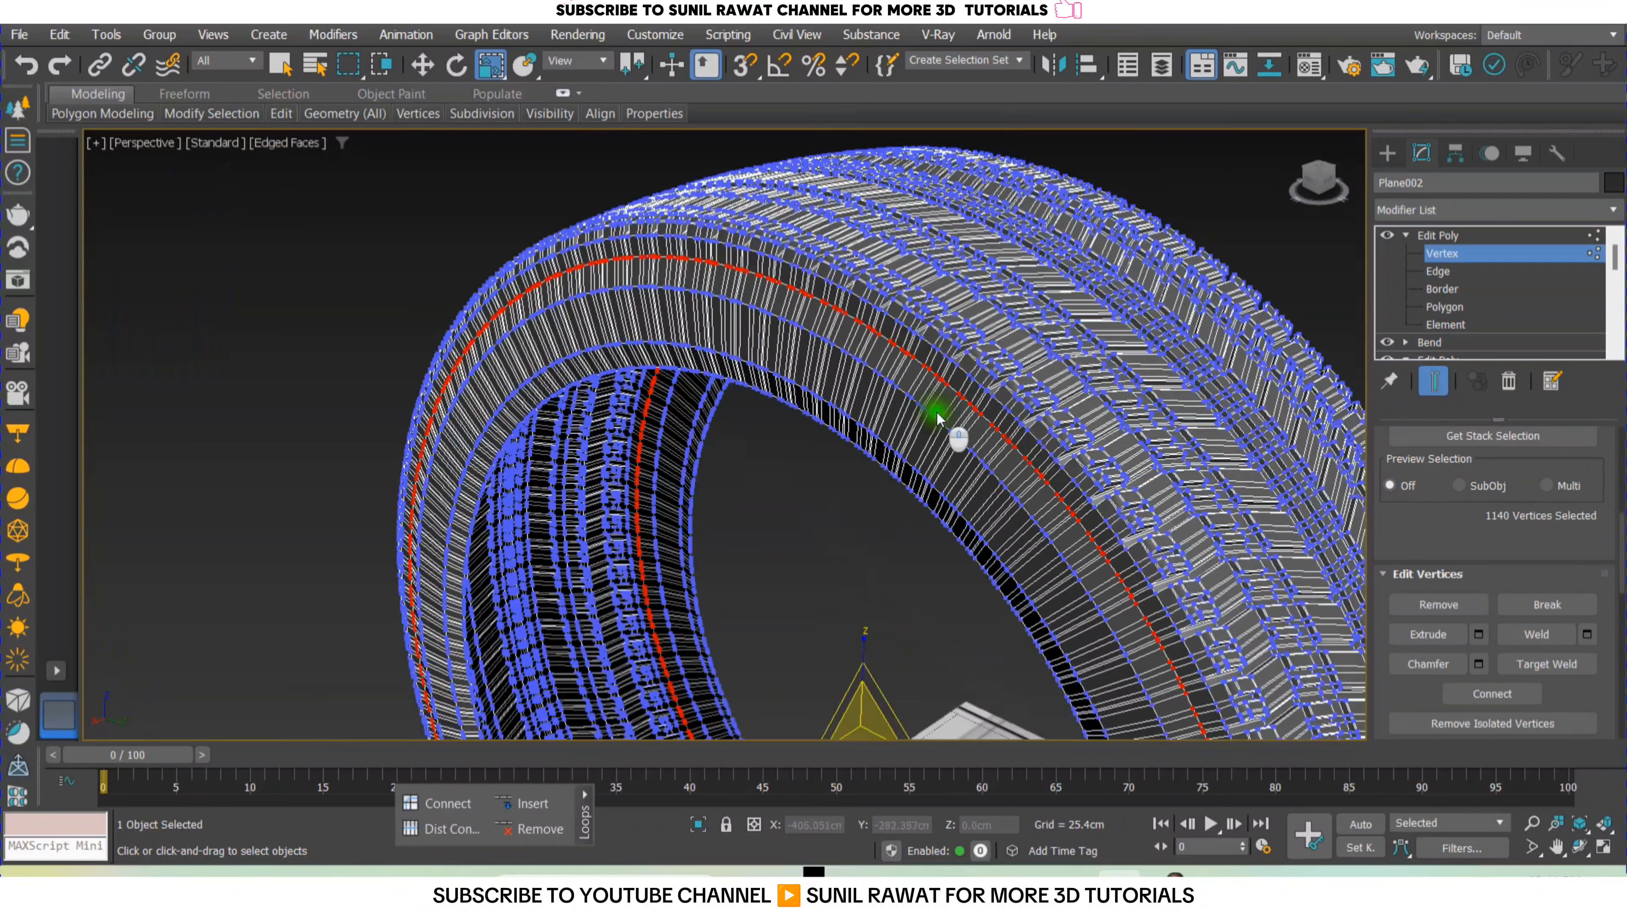
In the Top view, turn off edged faces and scale the selected shoulder vertices along X to 101%.
{"action": "key", "text": "alt+w"}
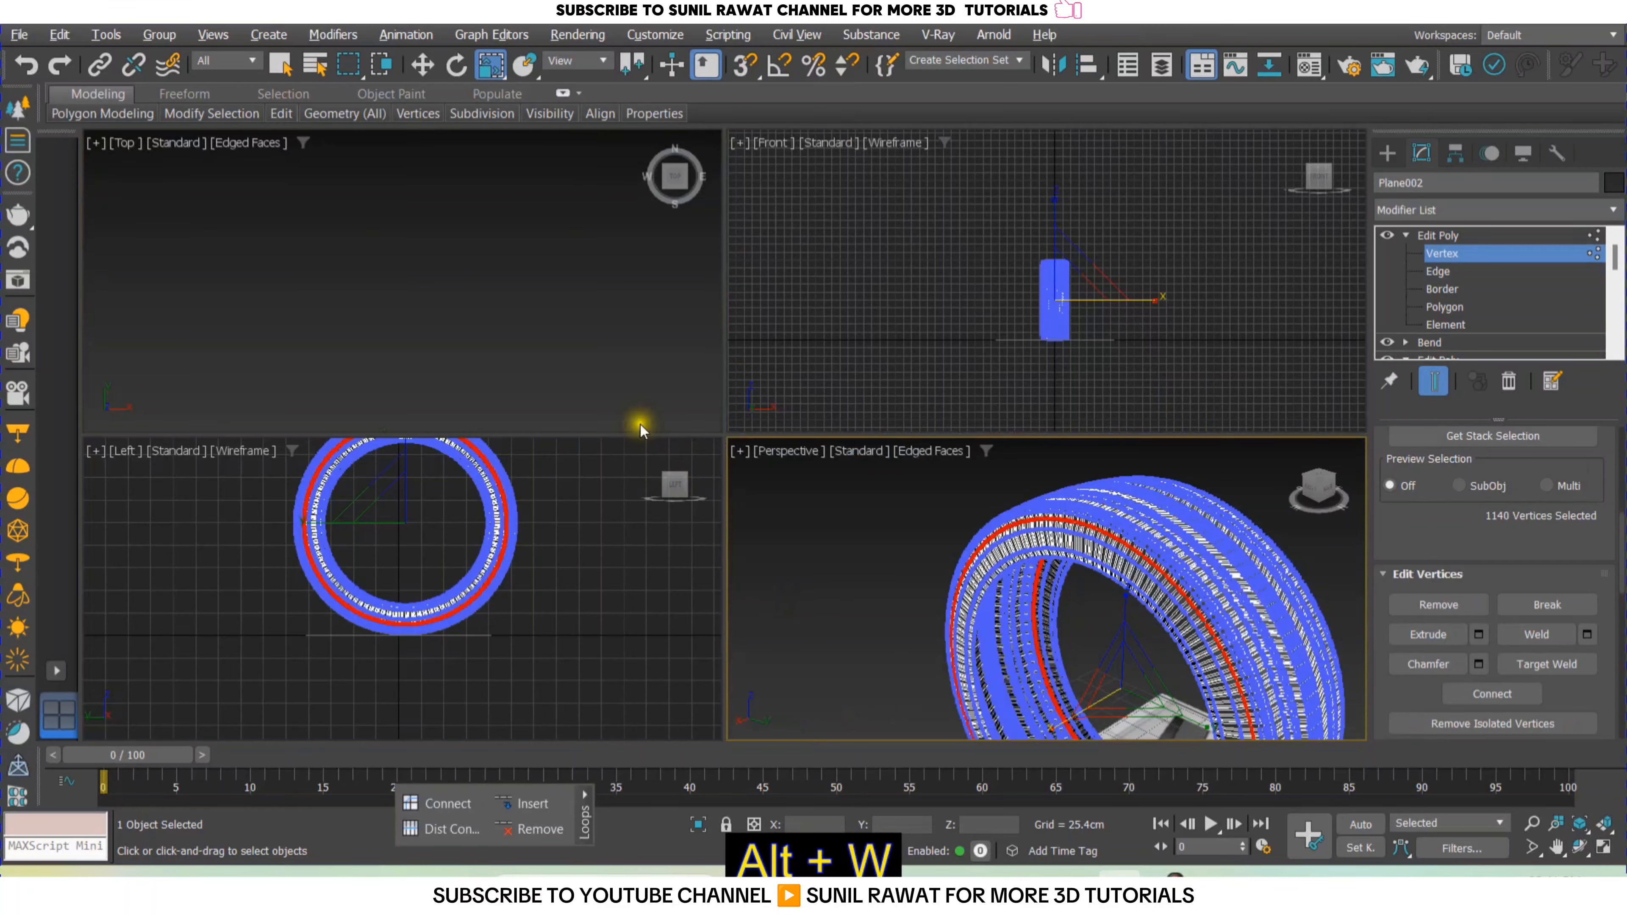
{"action": "key", "text": "alt+w"}
{"action": "key", "text": "t"}
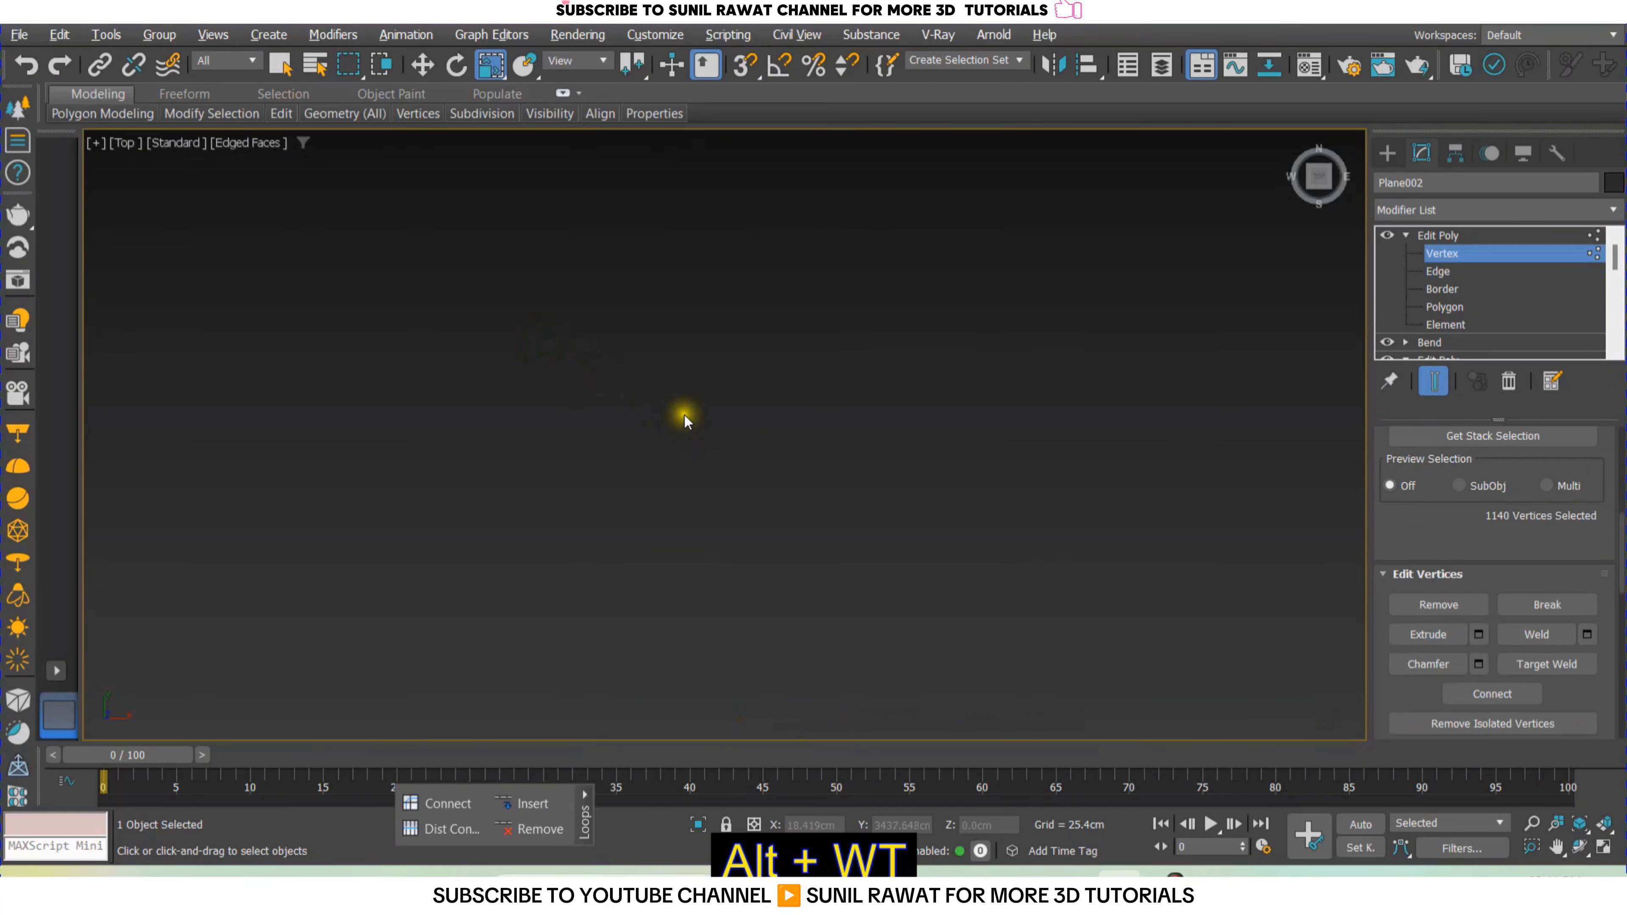
{"action": "key", "text": "z"}
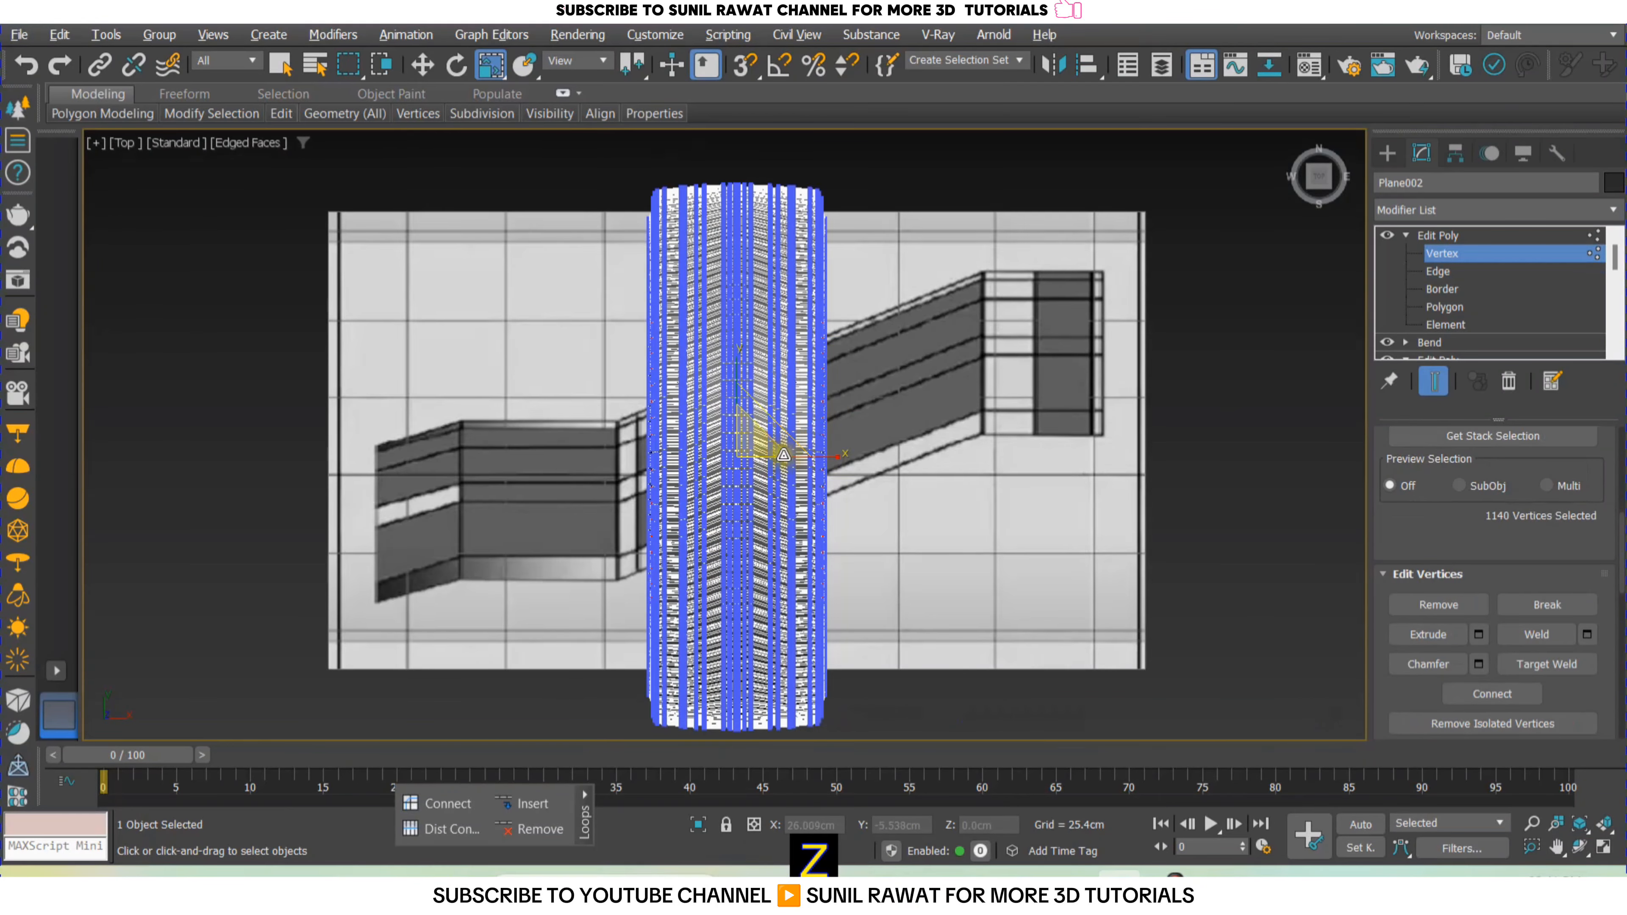
{"action": "scroll", "coordinate": [737, 442], "scroll_direction": "up", "scroll_amount": 4}
{"action": "key", "text": "F4"}
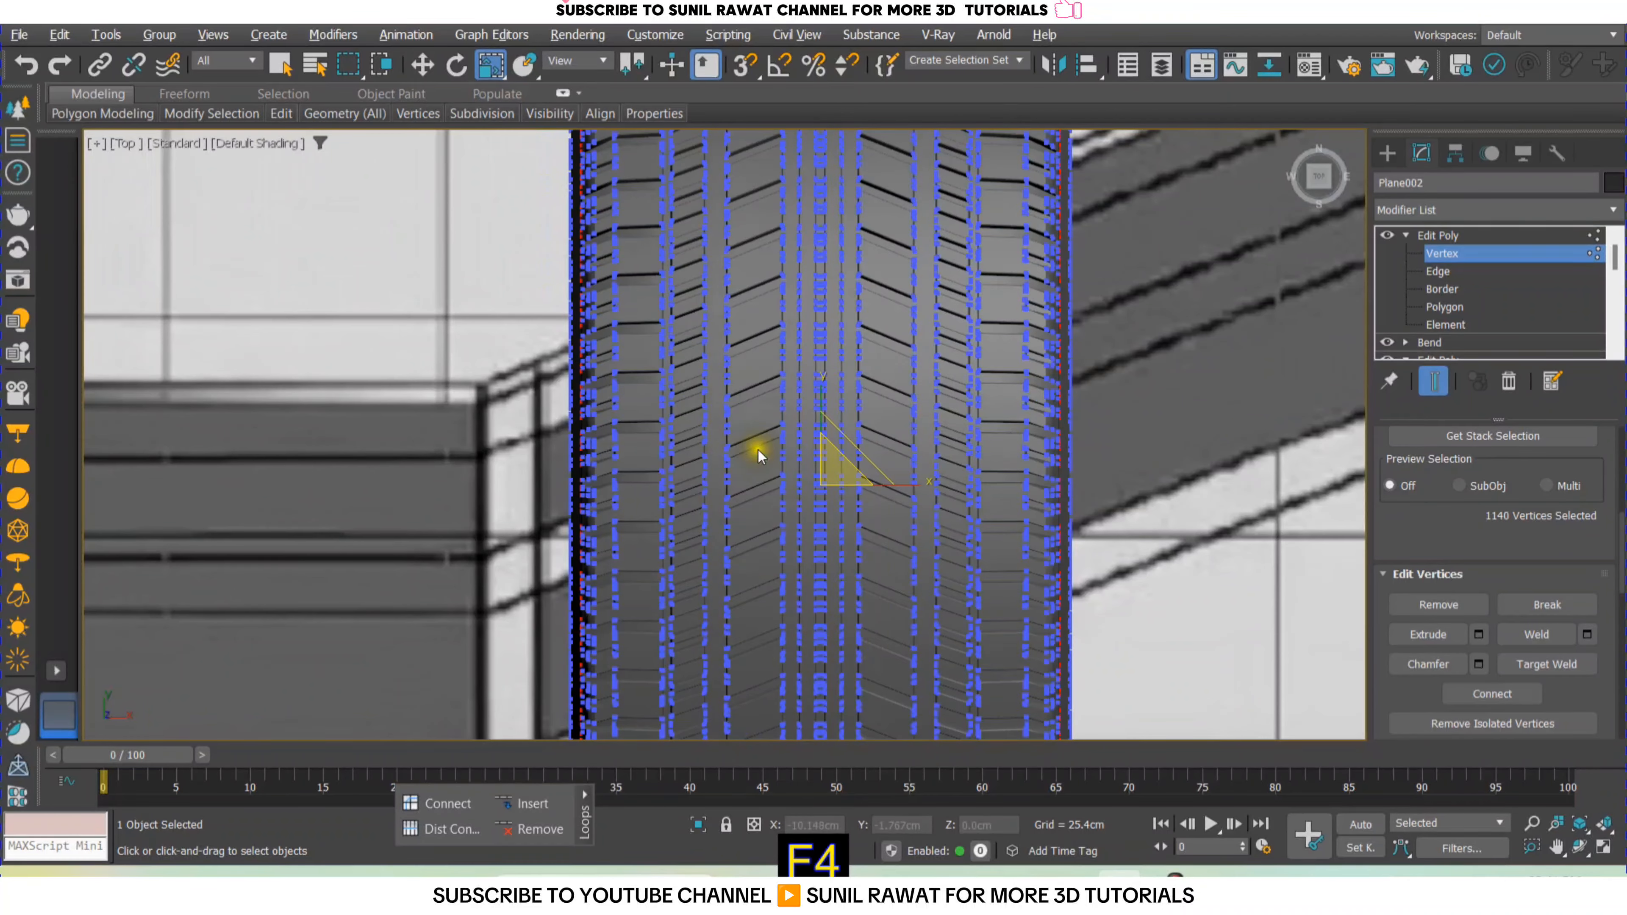
{"action": "scroll", "coordinate": [755, 451], "scroll_direction": "up", "scroll_amount": 4}
{"action": "middle_click_drag", "start_coordinate": [831, 472], "coordinate": [833, 479]}
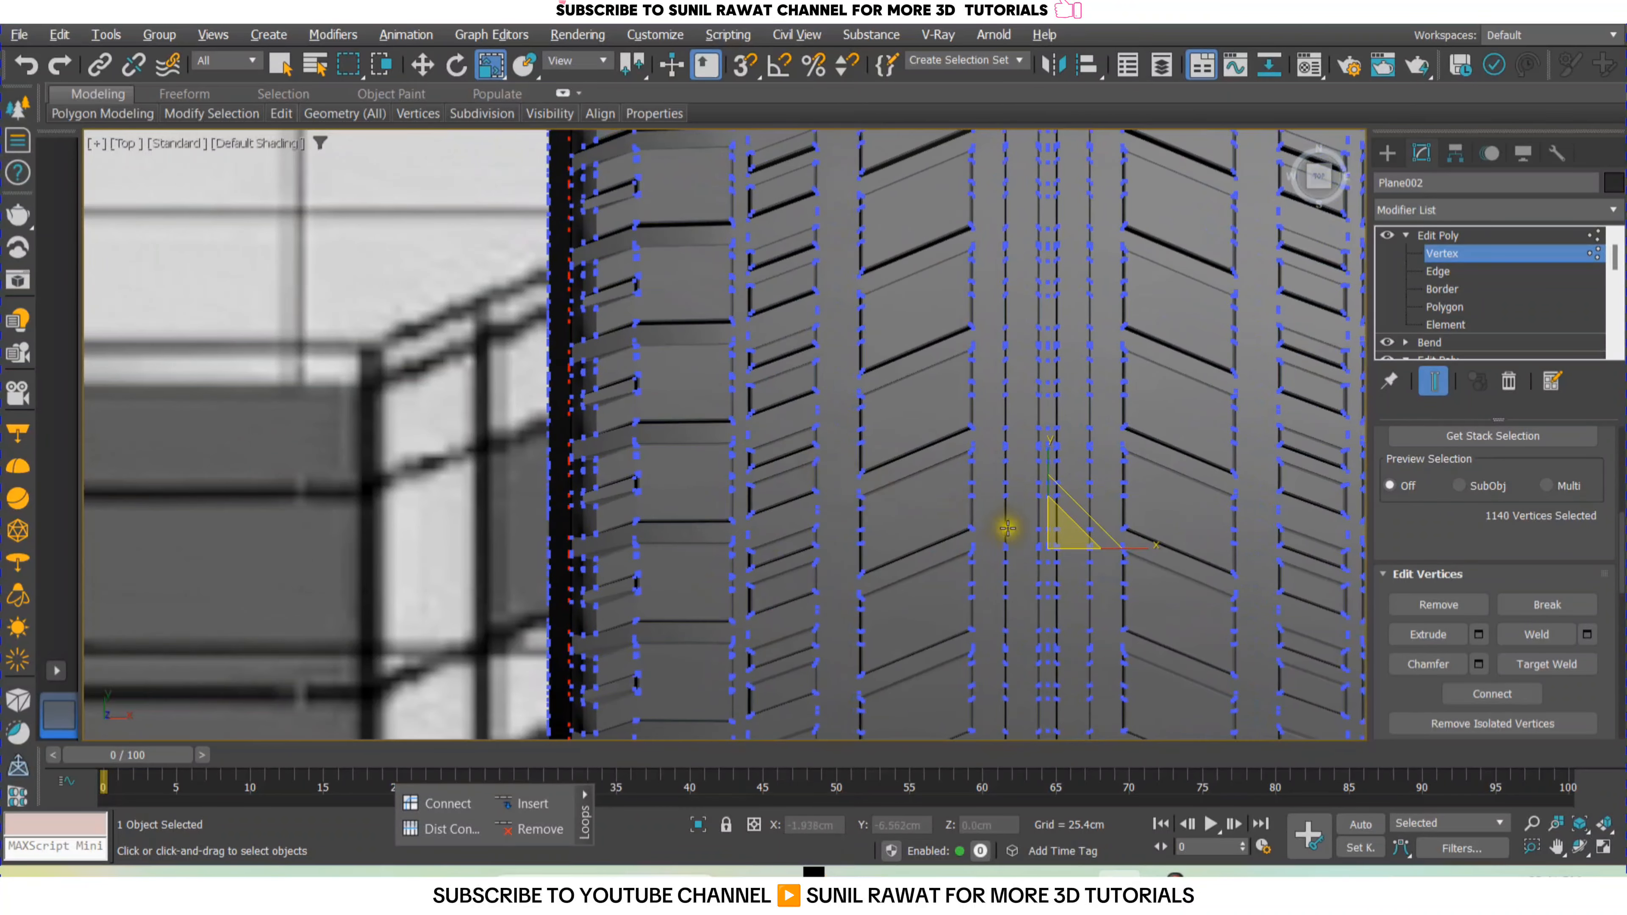
{"action": "left_click_drag", "start_coordinate": [1149, 547], "coordinate": [1150, 547]}
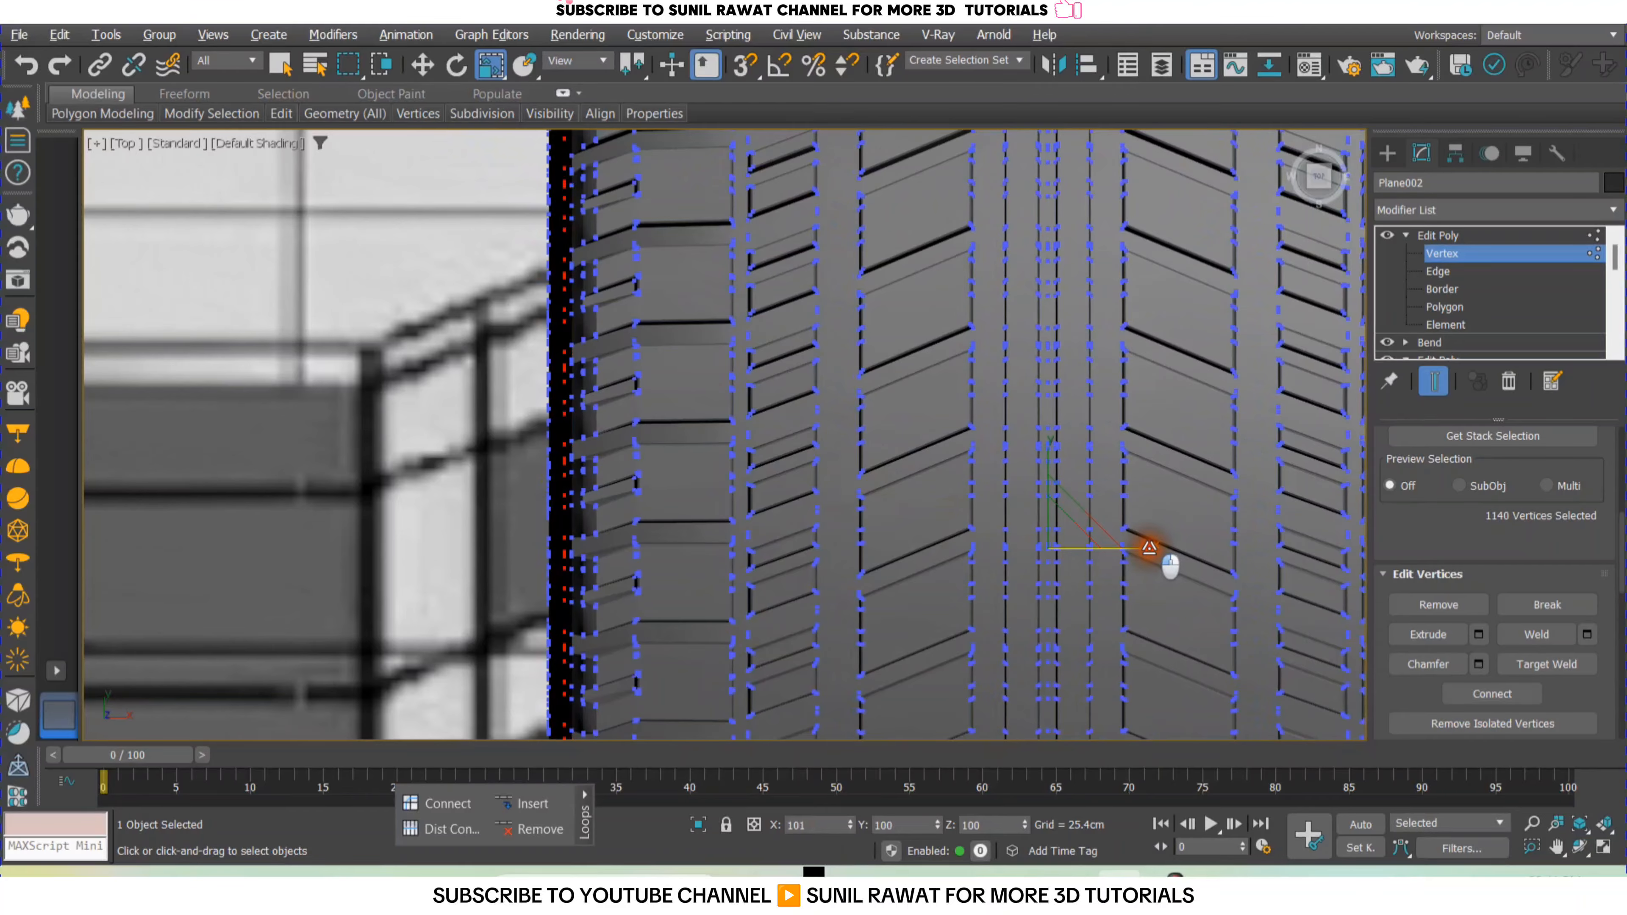
{"action": "key", "text": "alt+w"}
{"action": "key", "text": "alt+w"}
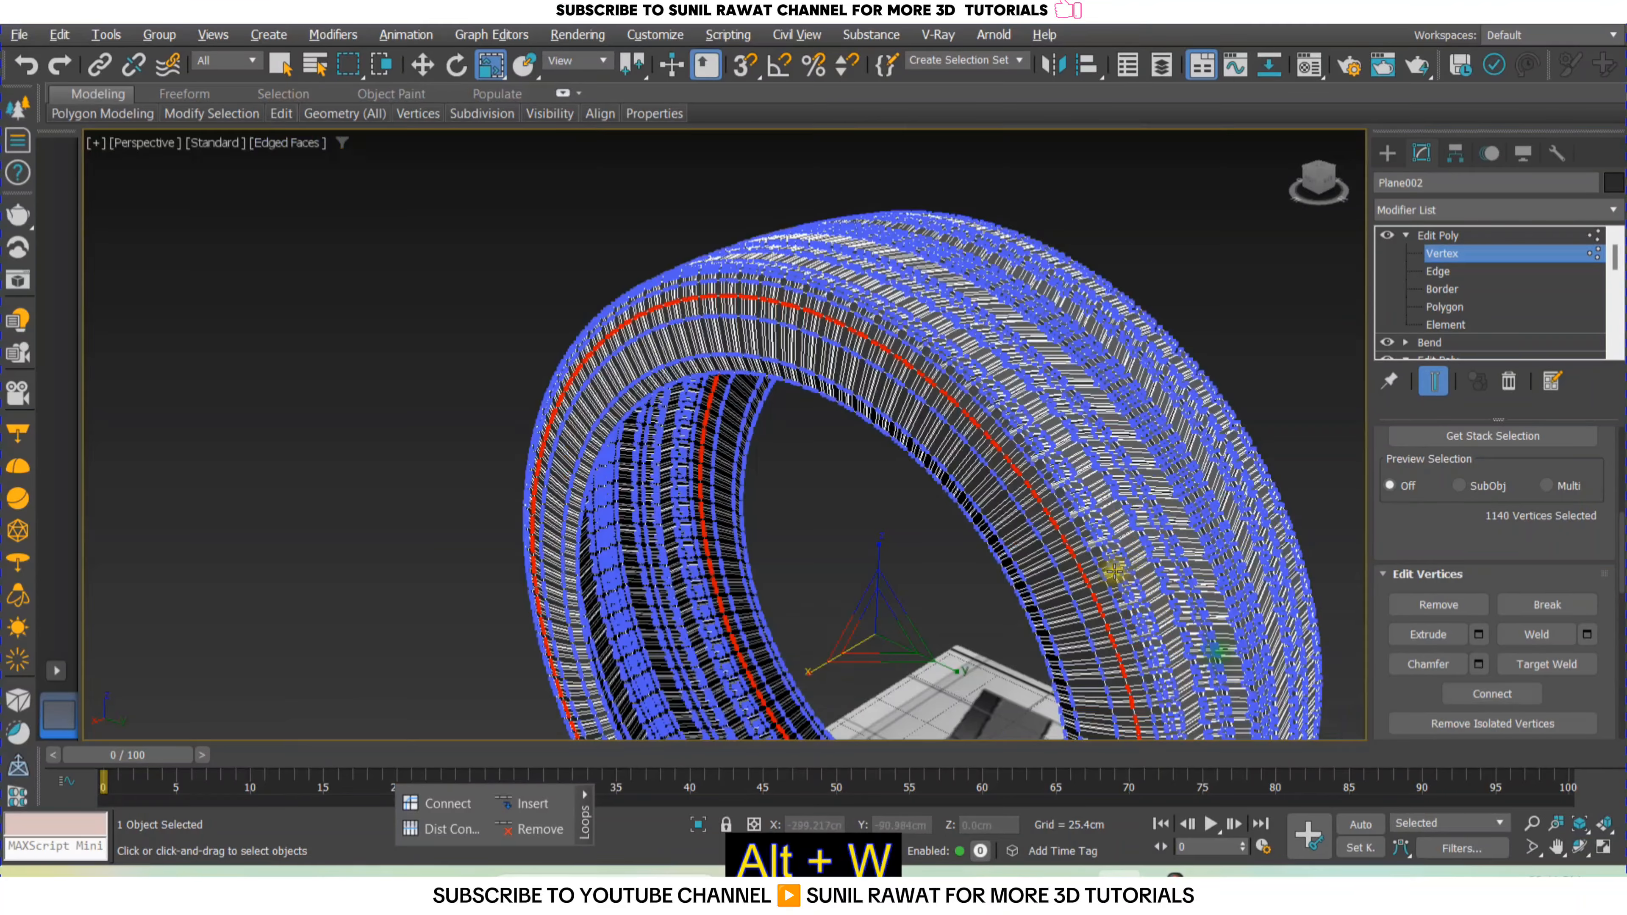
Leave vertex editing and inspect the tyre's tread and sidewall up close, with edged faces off and on.
{"action": "middle_click_drag", "start_coordinate": [1050, 532], "coordinate": [1057, 498], "text": "alt"}
{"action": "scroll", "coordinate": [937, 458], "scroll_direction": "up", "scroll_amount": 4}
{"action": "mouse_move", "coordinate": [938, 458]}
{"action": "middle_mouse_down", "text": "alt"}
{"action": "mouse_move", "coordinate": [977, 417]}
{"action": "mouse_move", "coordinate": [1014, 411]}
{"action": "mouse_move", "coordinate": [937, 474]}
{"action": "middle_mouse_up", "text": "alt"}
{"action": "left_click", "coordinate": [1452, 258]}
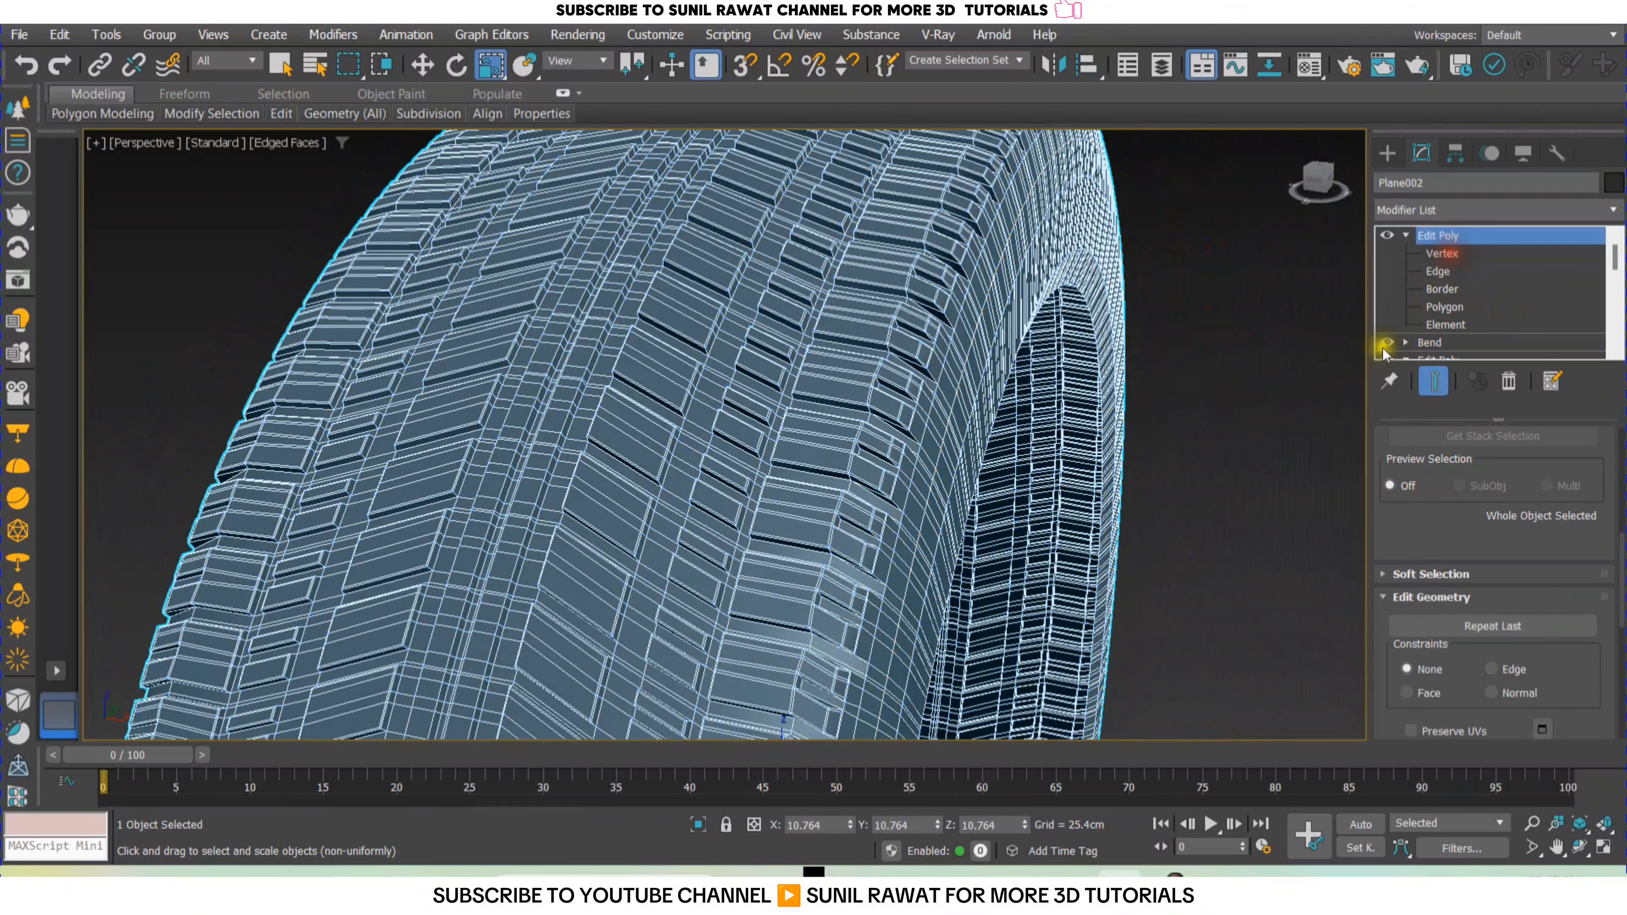
{"action": "left_click", "coordinate": [1248, 485]}
{"action": "mouse_move", "coordinate": [1164, 514]}
{"action": "middle_mouse_down"}
{"action": "mouse_move", "coordinate": [1058, 550]}
{"action": "mouse_move", "coordinate": [852, 537]}
{"action": "mouse_move", "coordinate": [831, 461]}
{"action": "mouse_move", "coordinate": [959, 476]}
{"action": "mouse_move", "coordinate": [812, 420]}
{"action": "mouse_move", "coordinate": [842, 372]}
{"action": "mouse_move", "coordinate": [821, 329]}
{"action": "mouse_move", "coordinate": [723, 245]}
{"action": "mouse_move", "coordinate": [825, 294]}
{"action": "mouse_move", "coordinate": [839, 247]}
{"action": "mouse_move", "coordinate": [821, 338]}
{"action": "mouse_move", "coordinate": [840, 289]}
{"action": "mouse_move", "coordinate": [833, 320]}
{"action": "middle_mouse_up"}
{"action": "key", "text": "F4"}
{"action": "scroll", "coordinate": [1025, 542], "scroll_direction": "down", "scroll_amount": 6}
{"action": "scroll", "coordinate": [815, 346], "scroll_direction": "up", "scroll_amount": 3}
{"action": "left_click", "coordinate": [835, 281]}
{"action": "scroll", "coordinate": [815, 304], "scroll_direction": "up", "scroll_amount": 2}
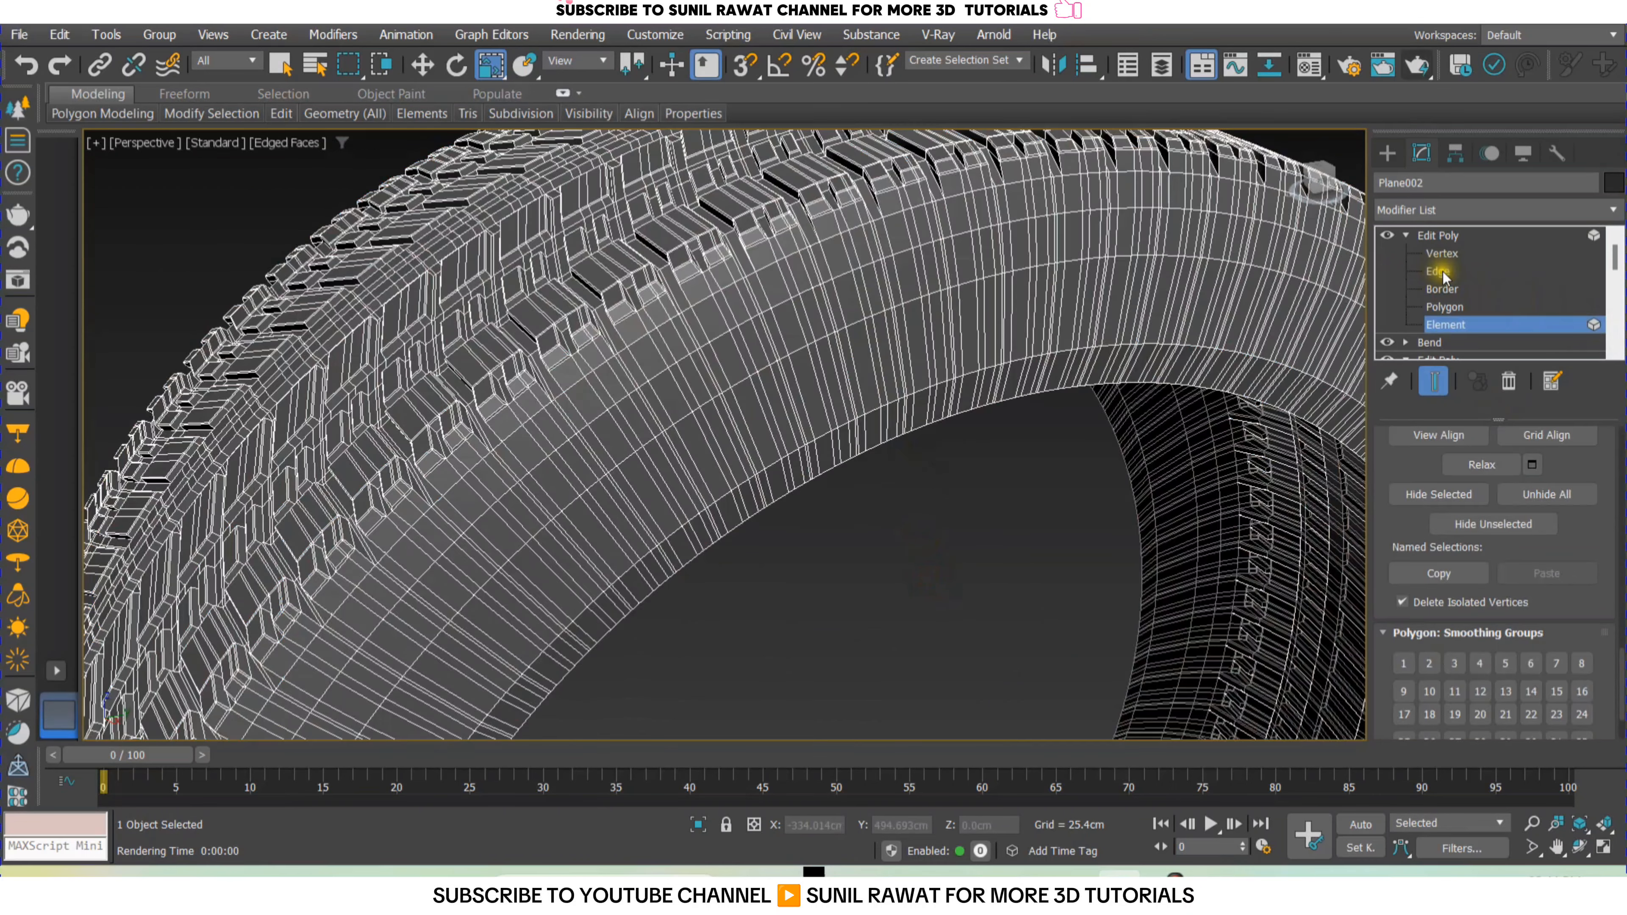
Select the edge loop running around the middle of the near sidewall and remove it together with its vertices.
{"action": "left_click", "coordinate": [1443, 274]}
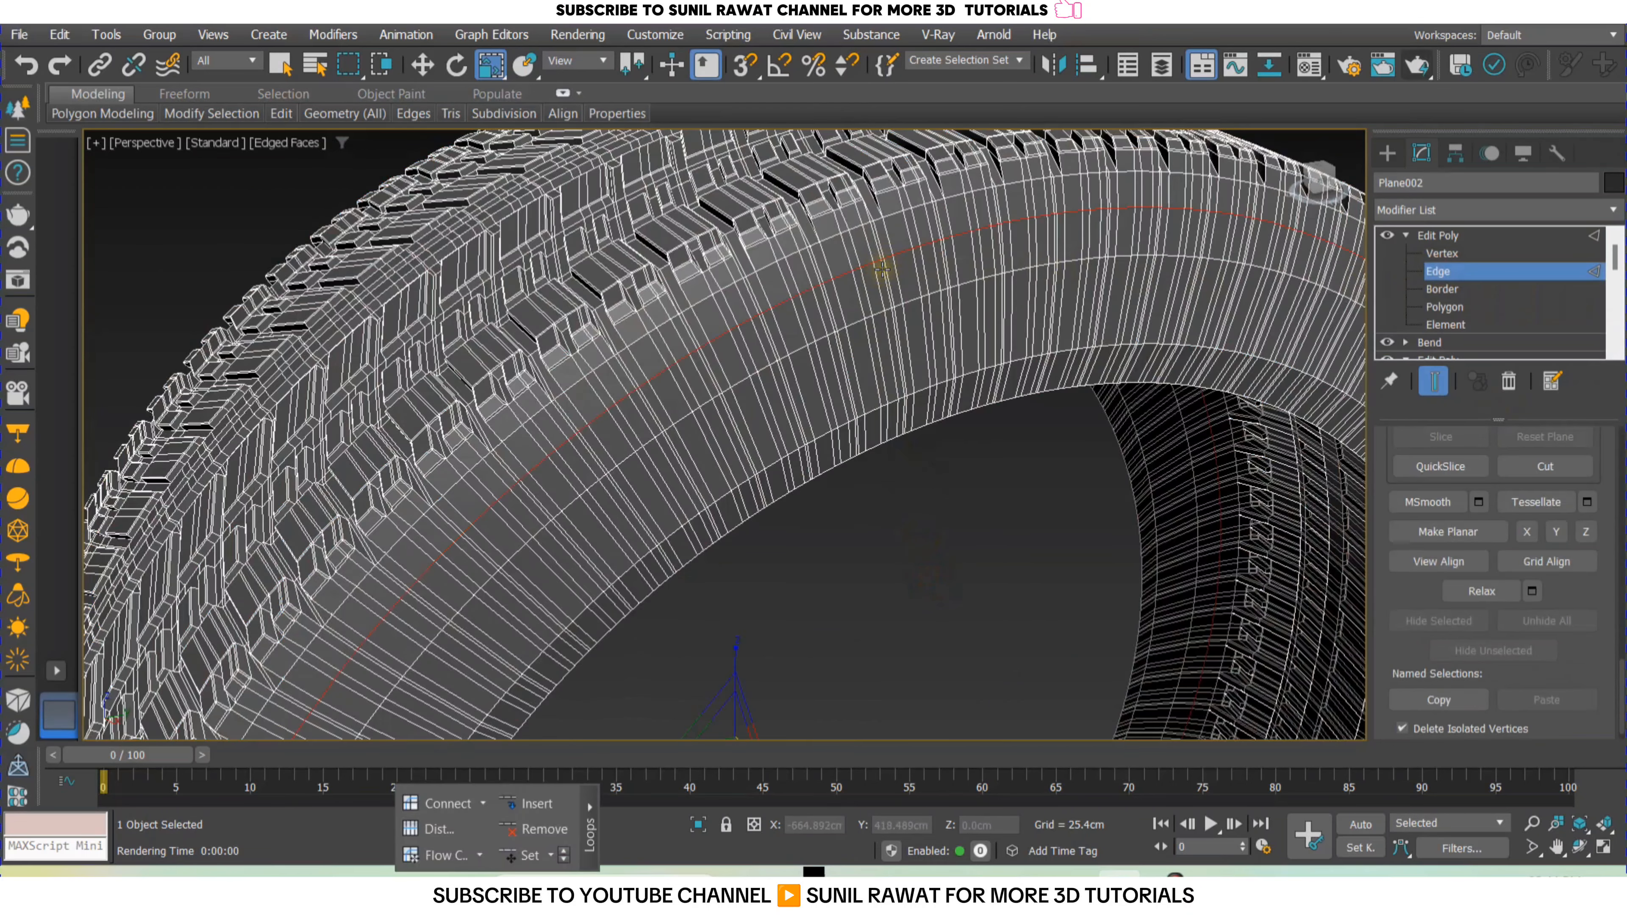
{"action": "left_click", "coordinate": [890, 214]}
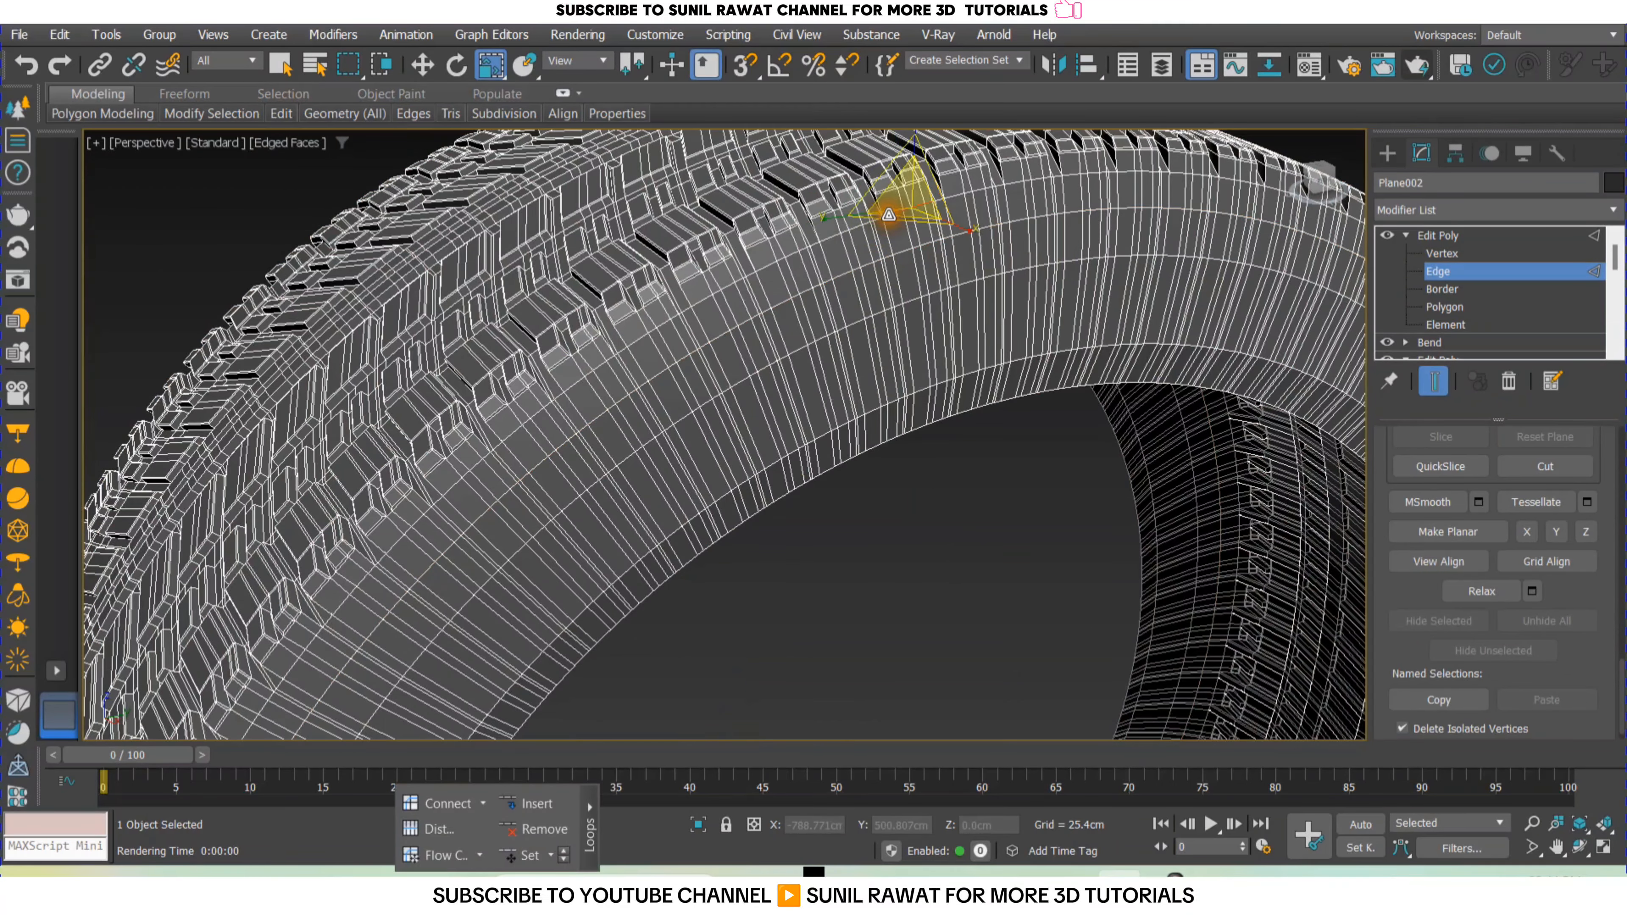
{"action": "left_click", "coordinate": [951, 193]}
{"action": "double_click", "coordinate": [925, 261]}
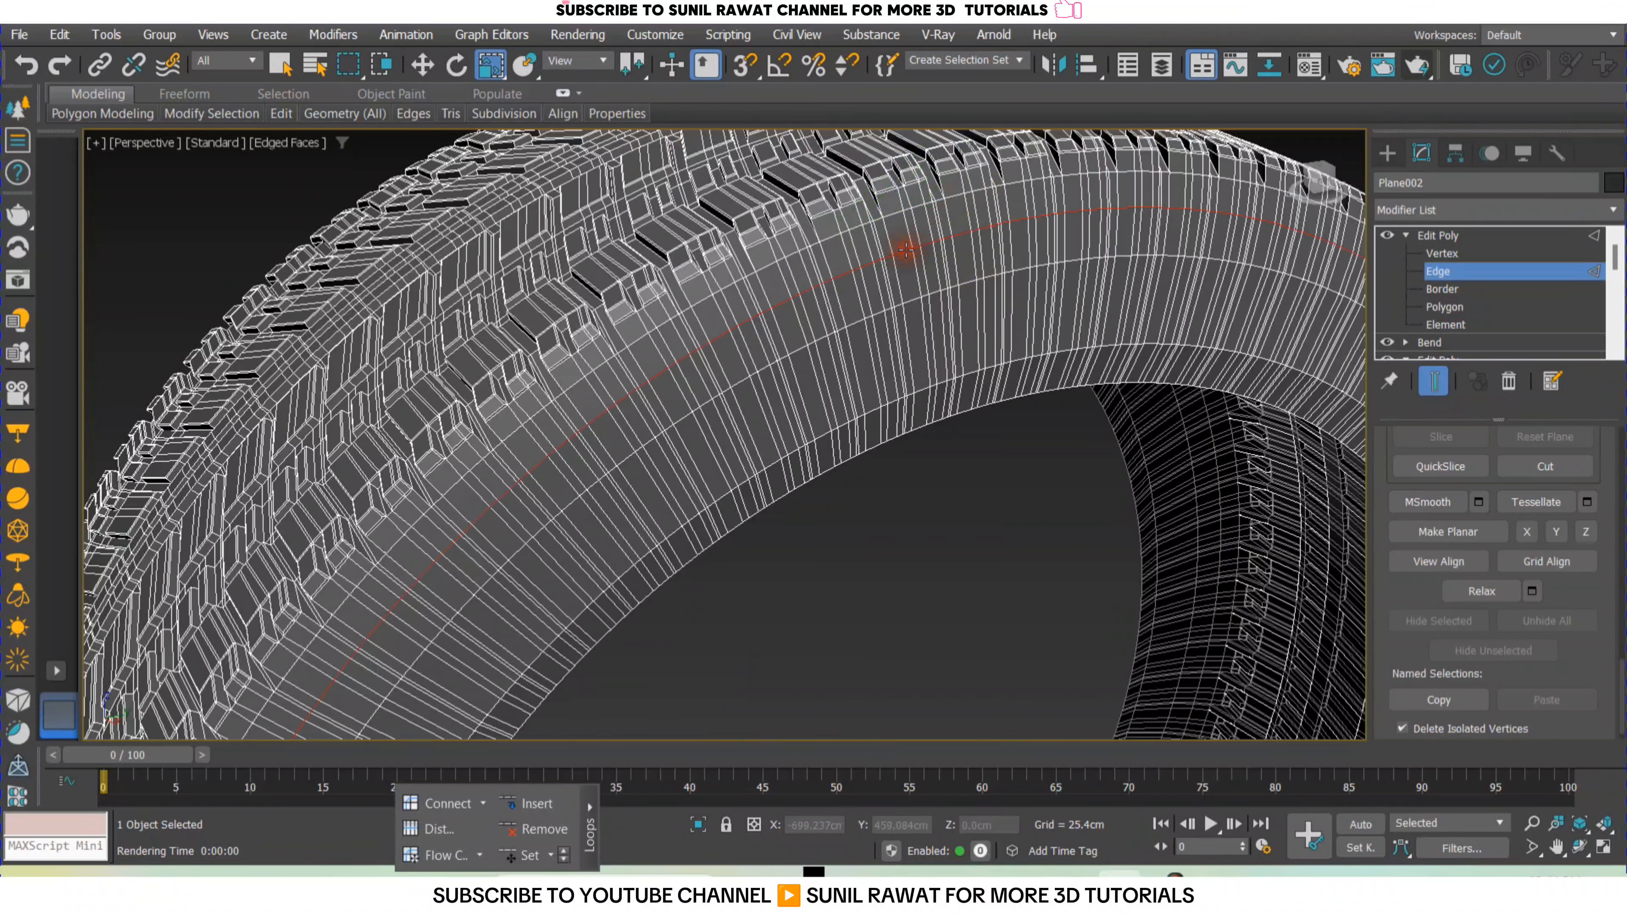
{"action": "double_click", "coordinate": [855, 323]}
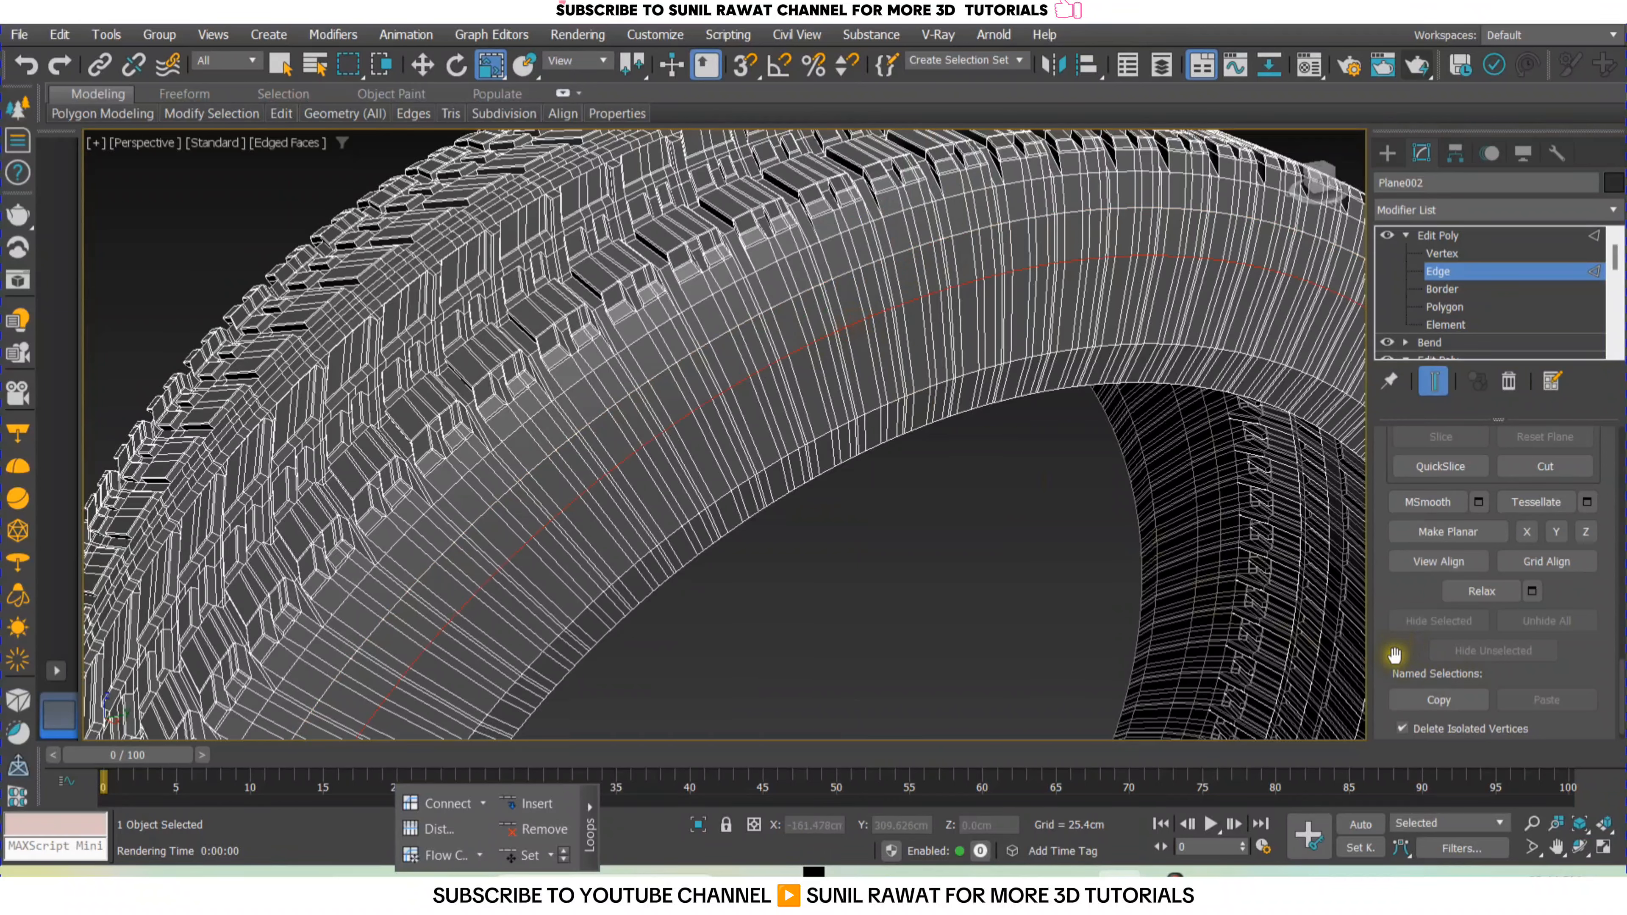
{"action": "scroll", "coordinate": [1394, 654], "scroll_direction": "down", "scroll_amount": 2}
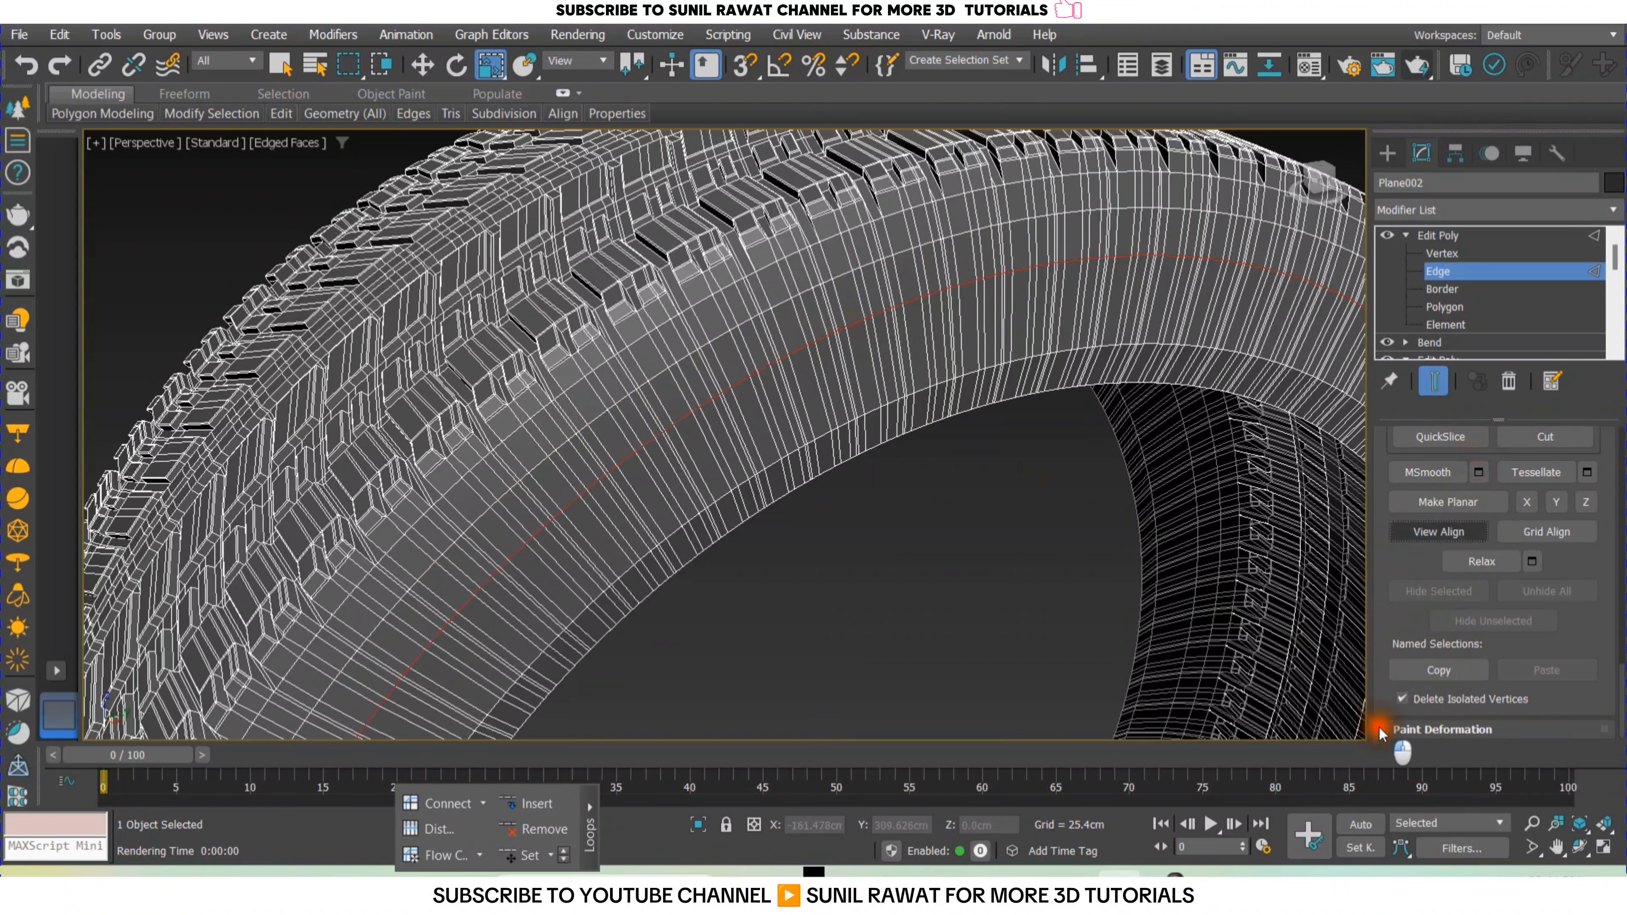
{"action": "left_click", "coordinate": [1439, 531]}
{"action": "key", "text": "ctrl+z"}
{"action": "scroll", "coordinate": [1384, 552], "scroll_direction": "up", "scroll_amount": 10}
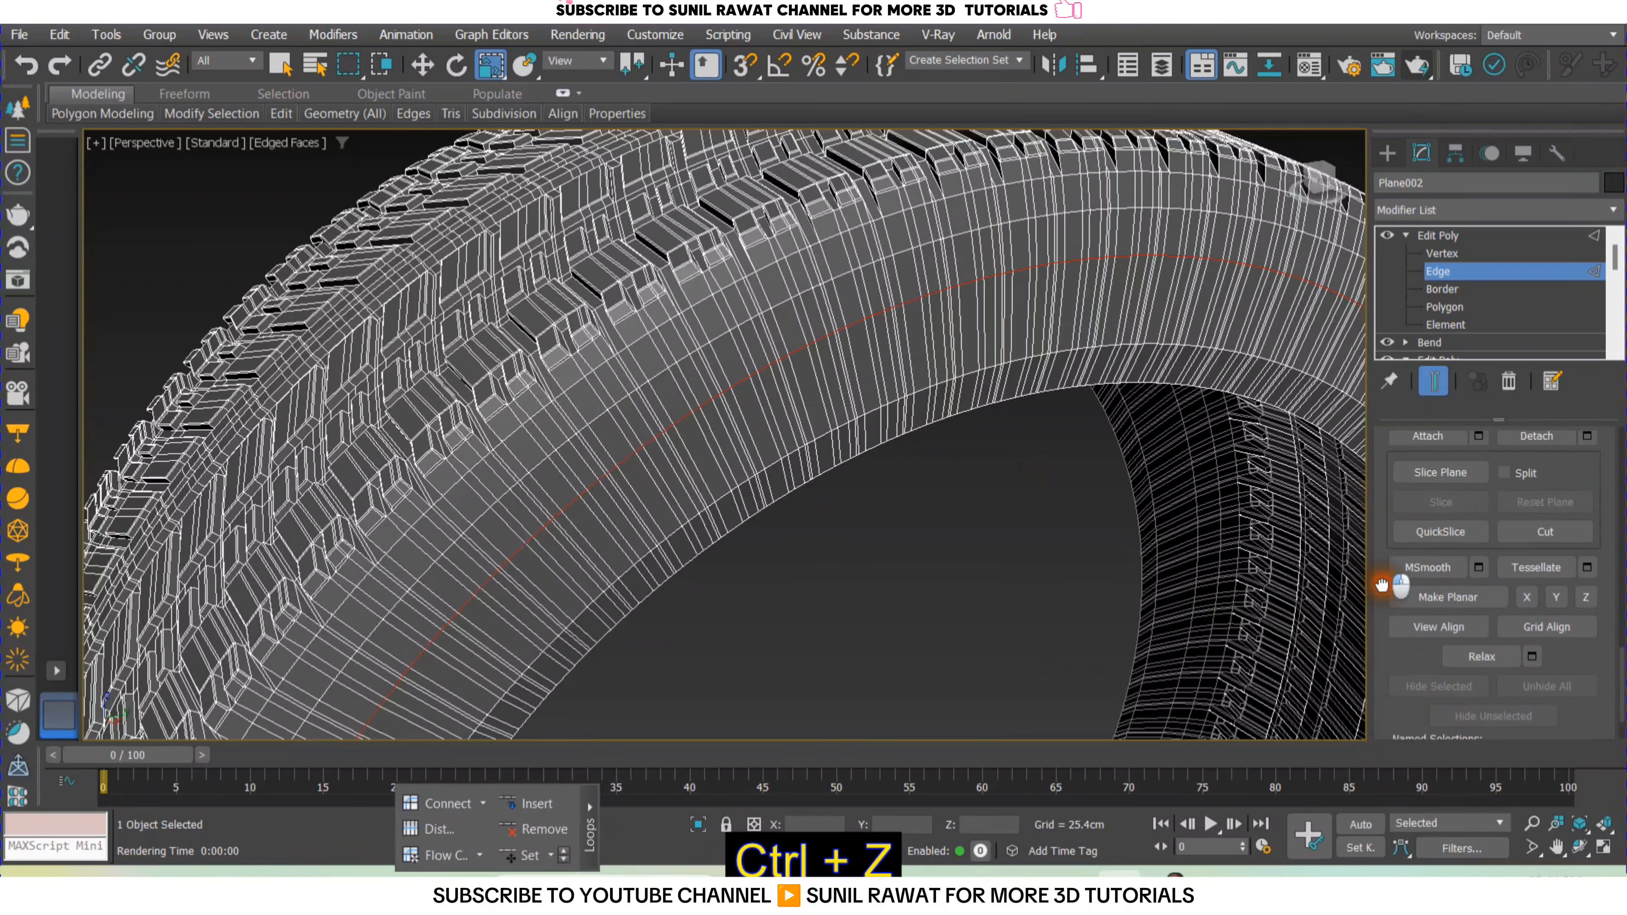
{"action": "scroll", "coordinate": [1384, 649], "scroll_direction": "up", "scroll_amount": 15}
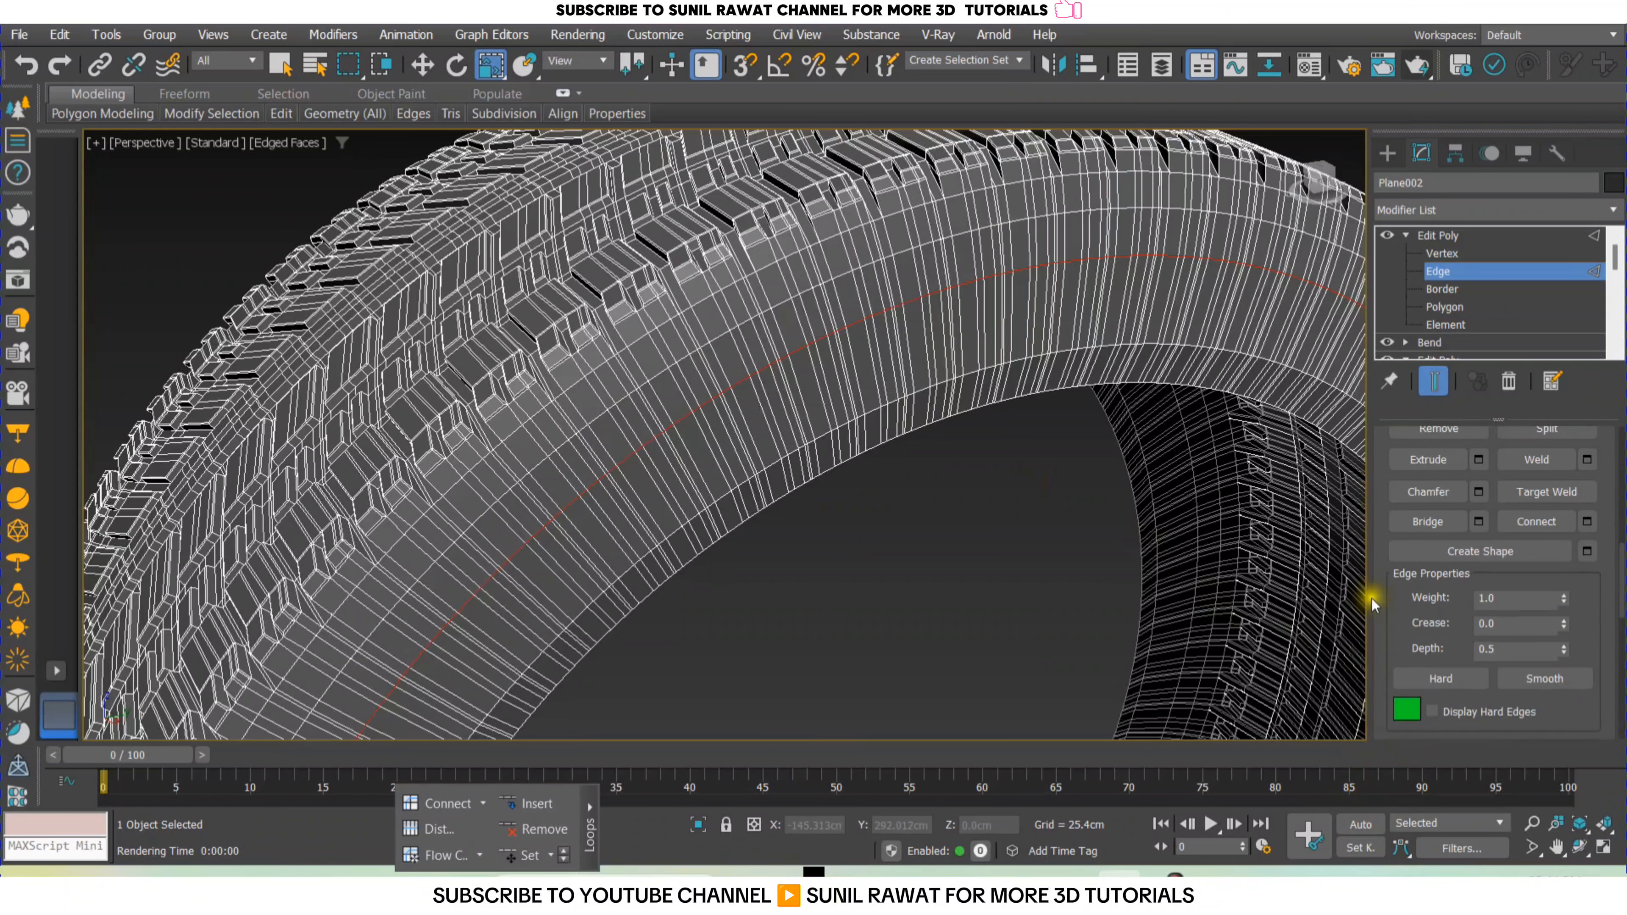
{"action": "scroll", "coordinate": [1376, 567], "scroll_direction": "up", "scroll_amount": 2}
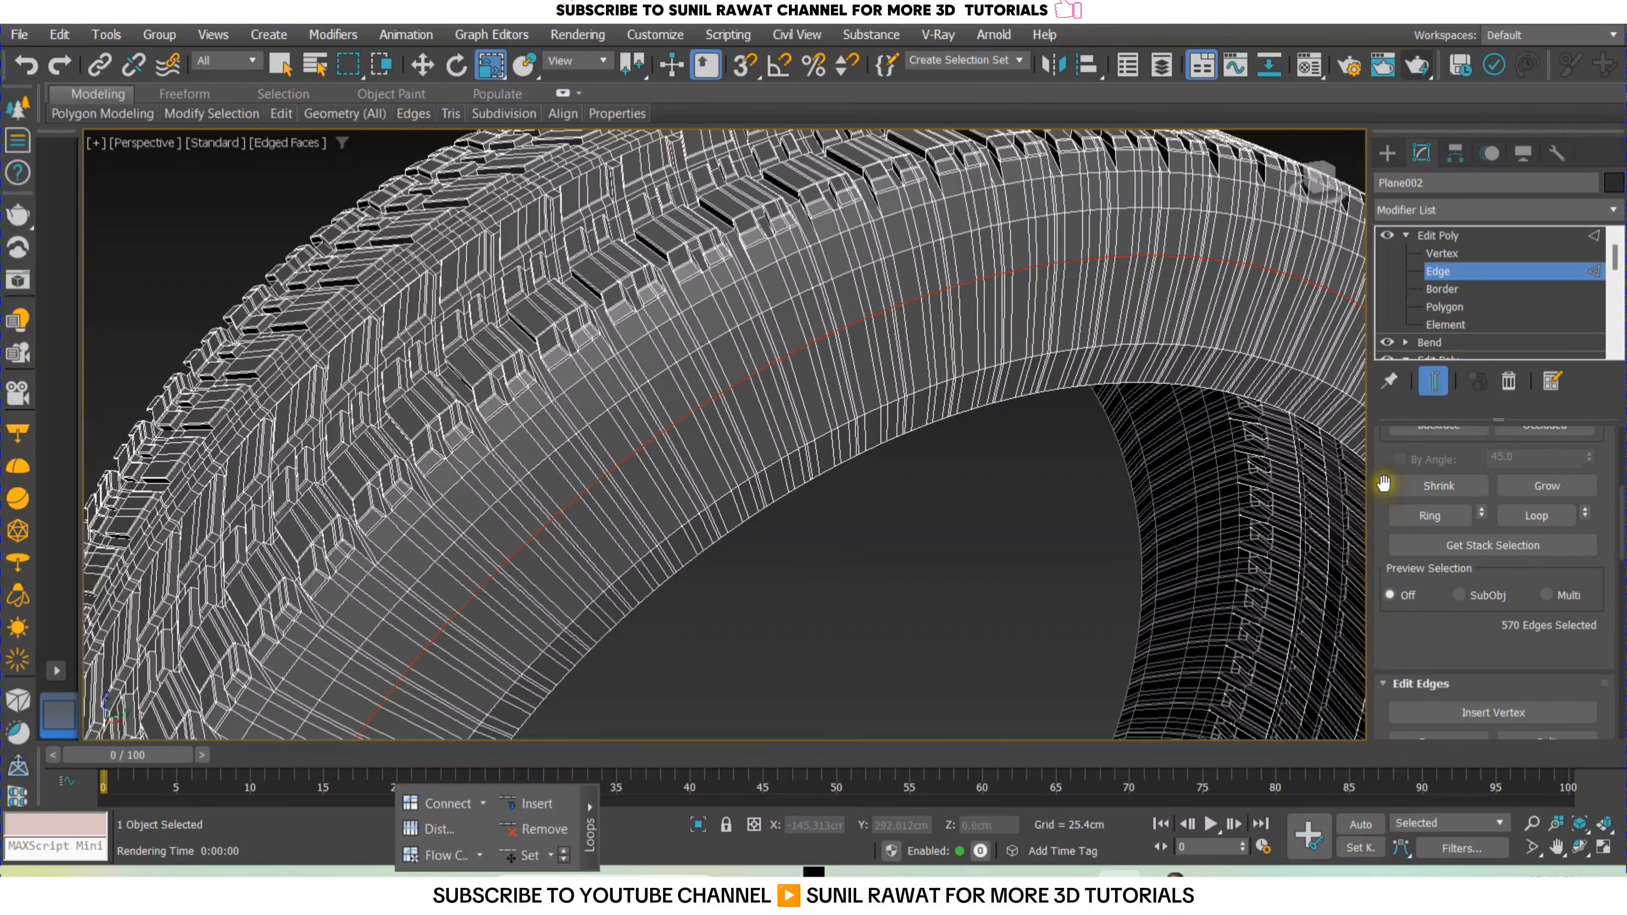
{"action": "scroll", "coordinate": [1384, 484], "scroll_direction": "down", "scroll_amount": 5}
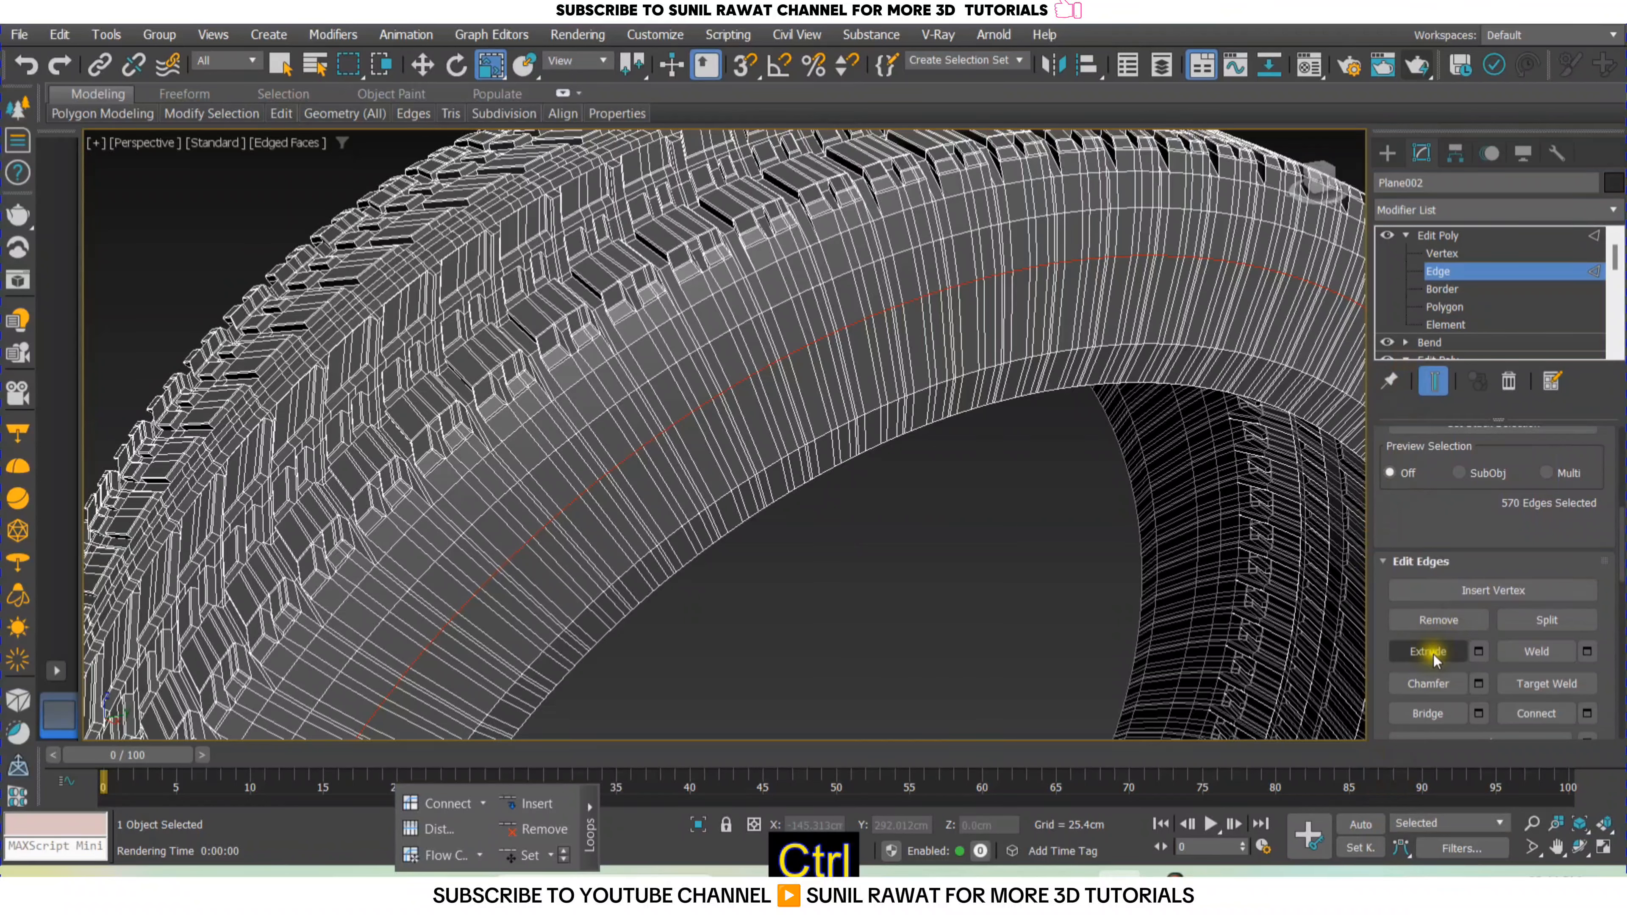
{"action": "left_click", "coordinate": [1440, 620], "text": "ctrl"}
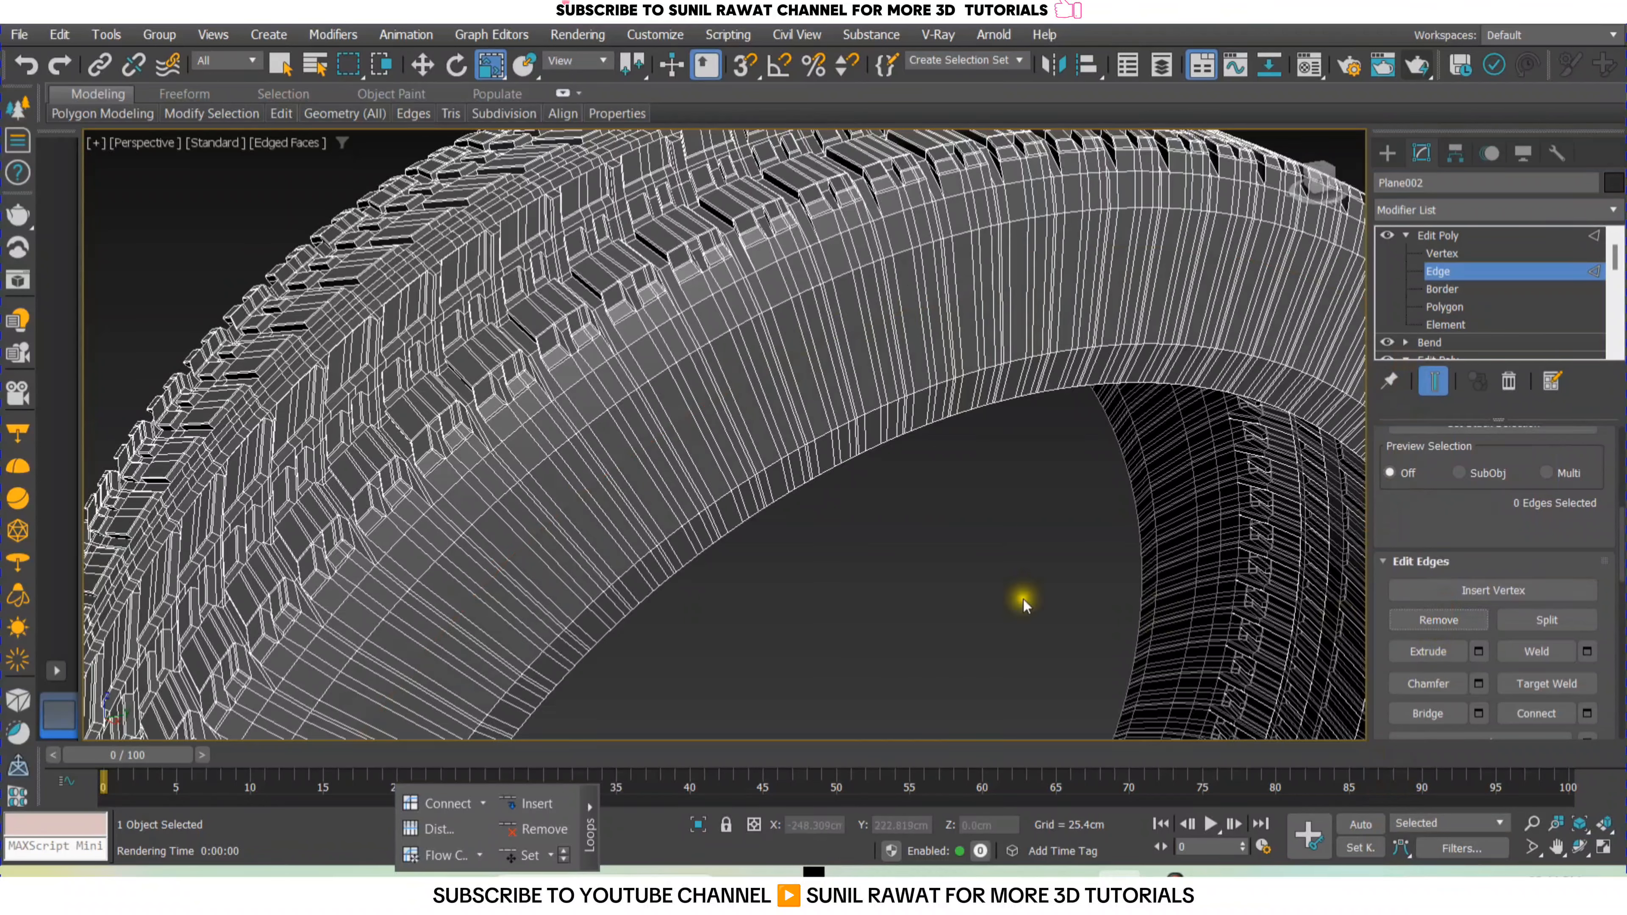
Chamfer the near sidewall's inner and outer edge loops by about 23.9 cm, and deselect the tyre.
{"action": "double_click", "coordinate": [772, 463]}
{"action": "double_click", "coordinate": [717, 336], "text": "ctrl"}
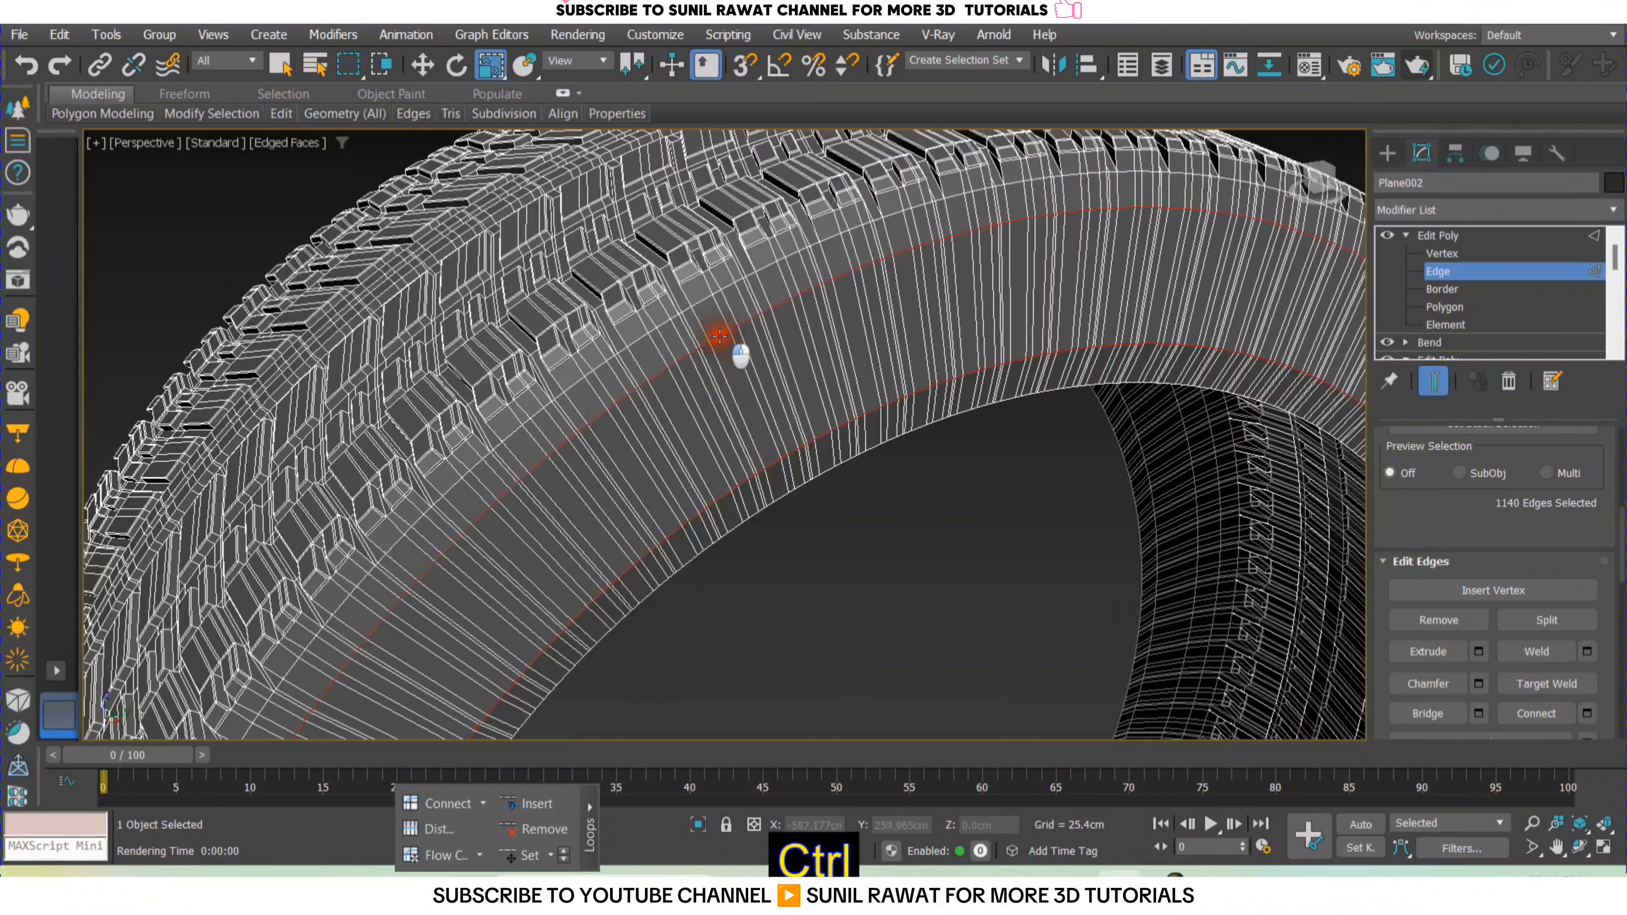
{"action": "left_click", "coordinate": [1479, 687]}
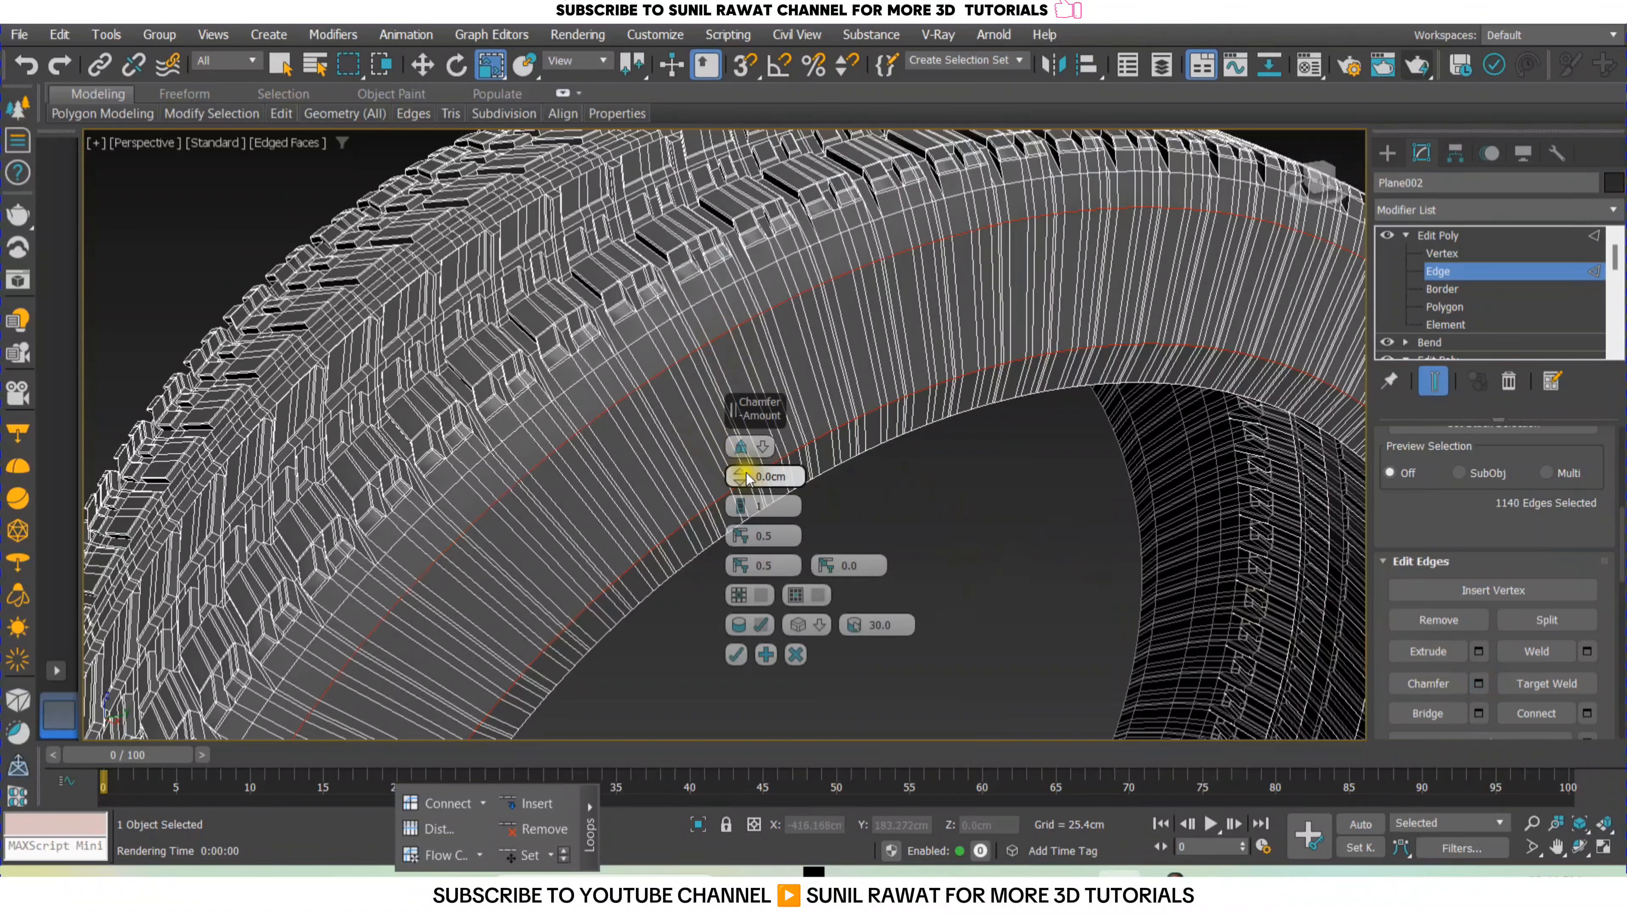
{"action": "left_click_drag", "start_coordinate": [745, 459], "coordinate": [753, 391]}
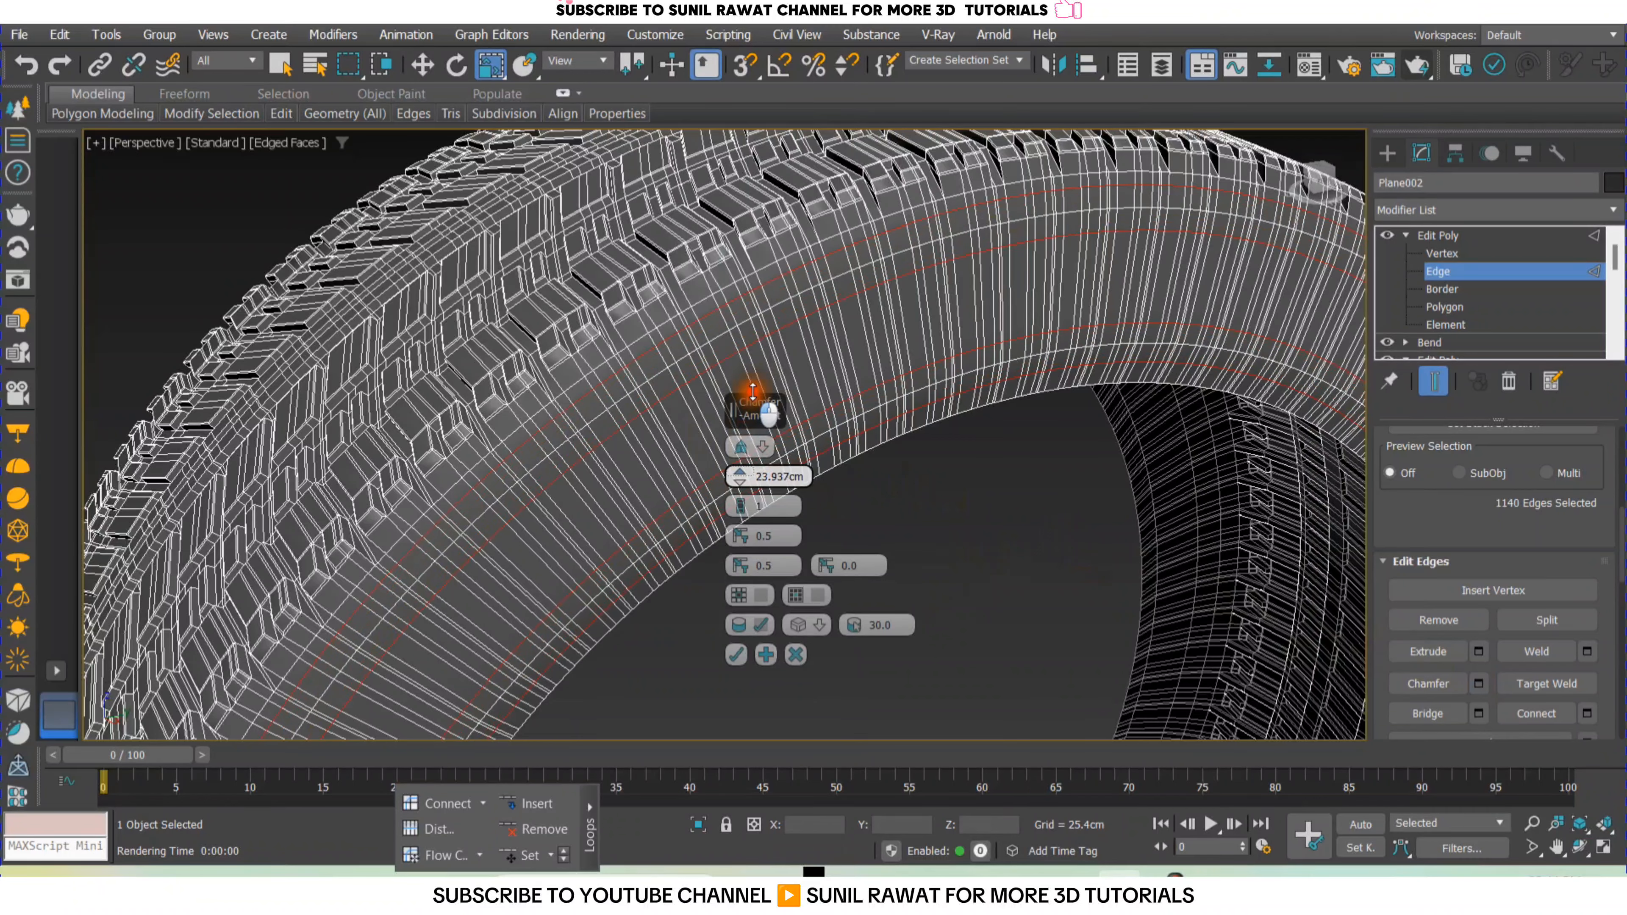
{"action": "left_click", "coordinate": [737, 654]}
{"action": "left_click", "coordinate": [980, 656]}
{"action": "left_click", "coordinate": [1462, 272]}
{"action": "left_click", "coordinate": [975, 603]}
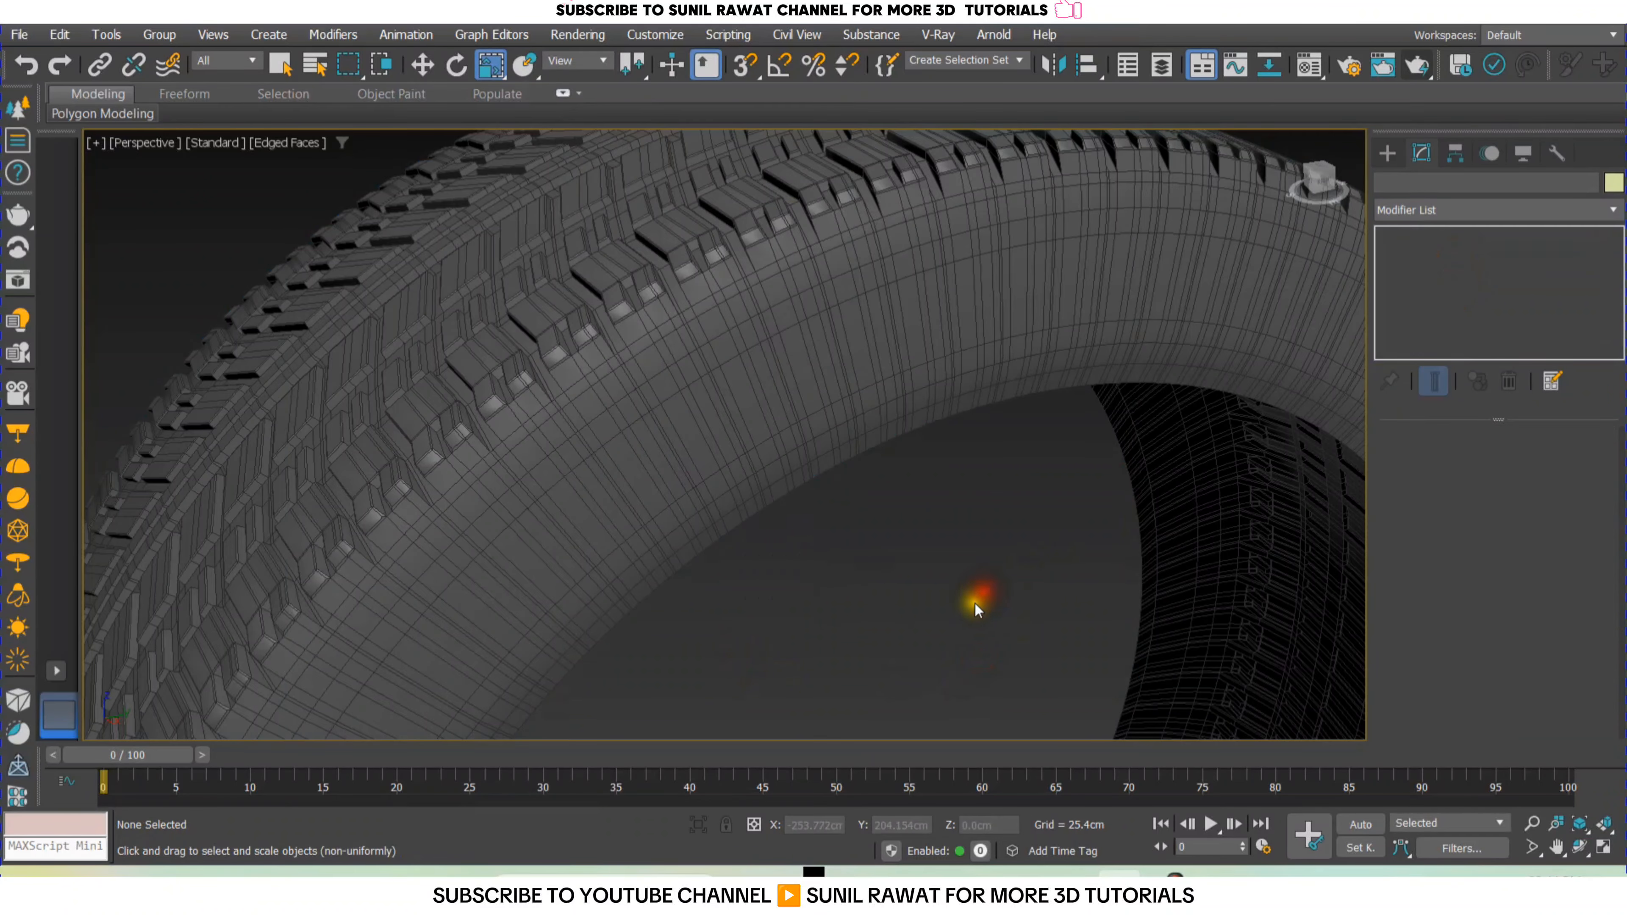
Examine the chamfered sidewall from several angles, in plain shading and with edged faces.
{"action": "key", "text": "F4"}
{"action": "scroll", "coordinate": [971, 614], "scroll_direction": "down", "scroll_amount": 5}
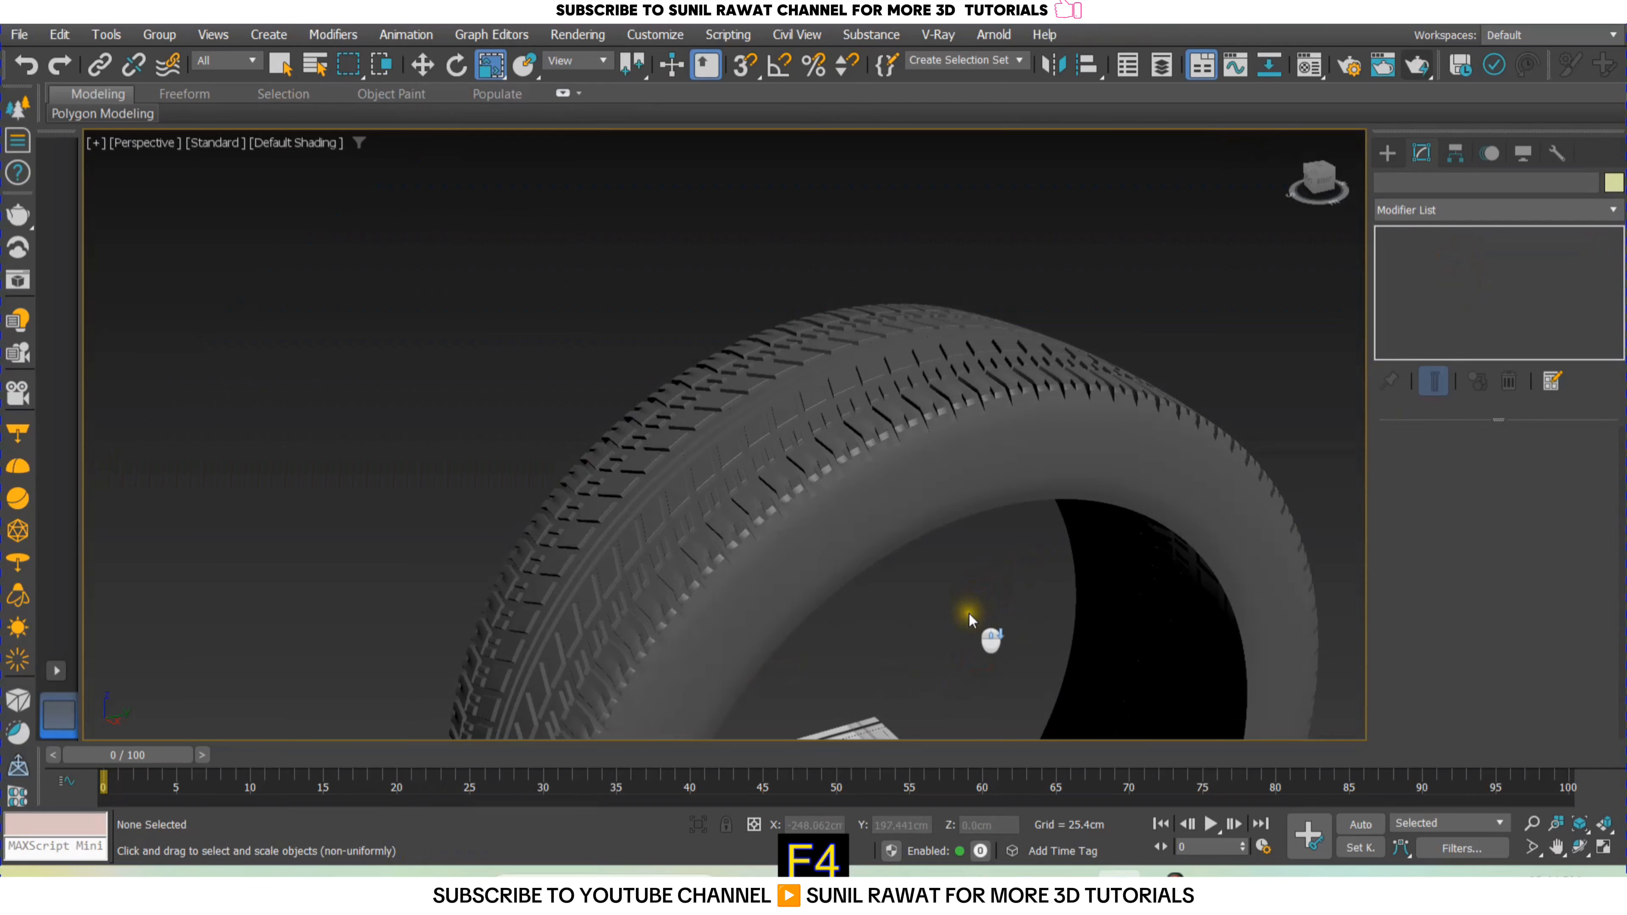
{"action": "mouse_move", "coordinate": [973, 617]}
{"action": "middle_mouse_down"}
{"action": "mouse_move", "coordinate": [925, 524]}
{"action": "mouse_move", "coordinate": [947, 545]}
{"action": "mouse_move", "coordinate": [875, 520]}
{"action": "mouse_move", "coordinate": [705, 520]}
{"action": "mouse_move", "coordinate": [646, 541]}
{"action": "mouse_move", "coordinate": [721, 587]}
{"action": "middle_mouse_up"}
{"action": "scroll", "coordinate": [674, 259], "scroll_direction": "up", "scroll_amount": 5}
{"action": "middle_click_drag", "start_coordinate": [674, 260], "coordinate": [752, 425]}
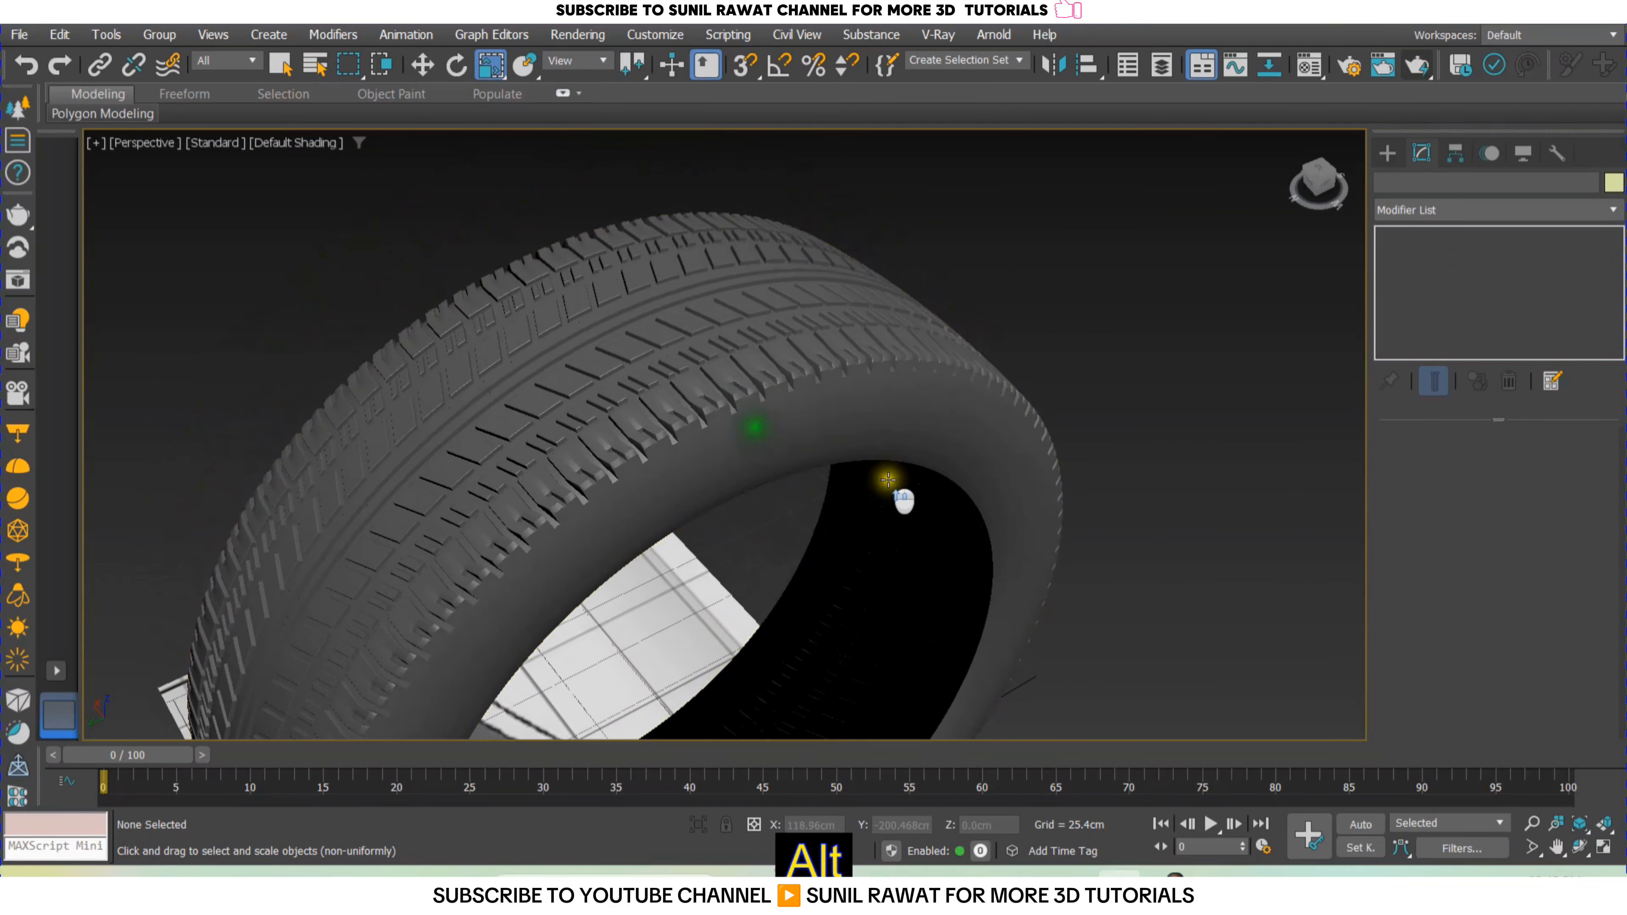
{"action": "middle_click_drag", "start_coordinate": [886, 478], "coordinate": [850, 517], "text": "alt"}
{"action": "key", "text": "F4"}
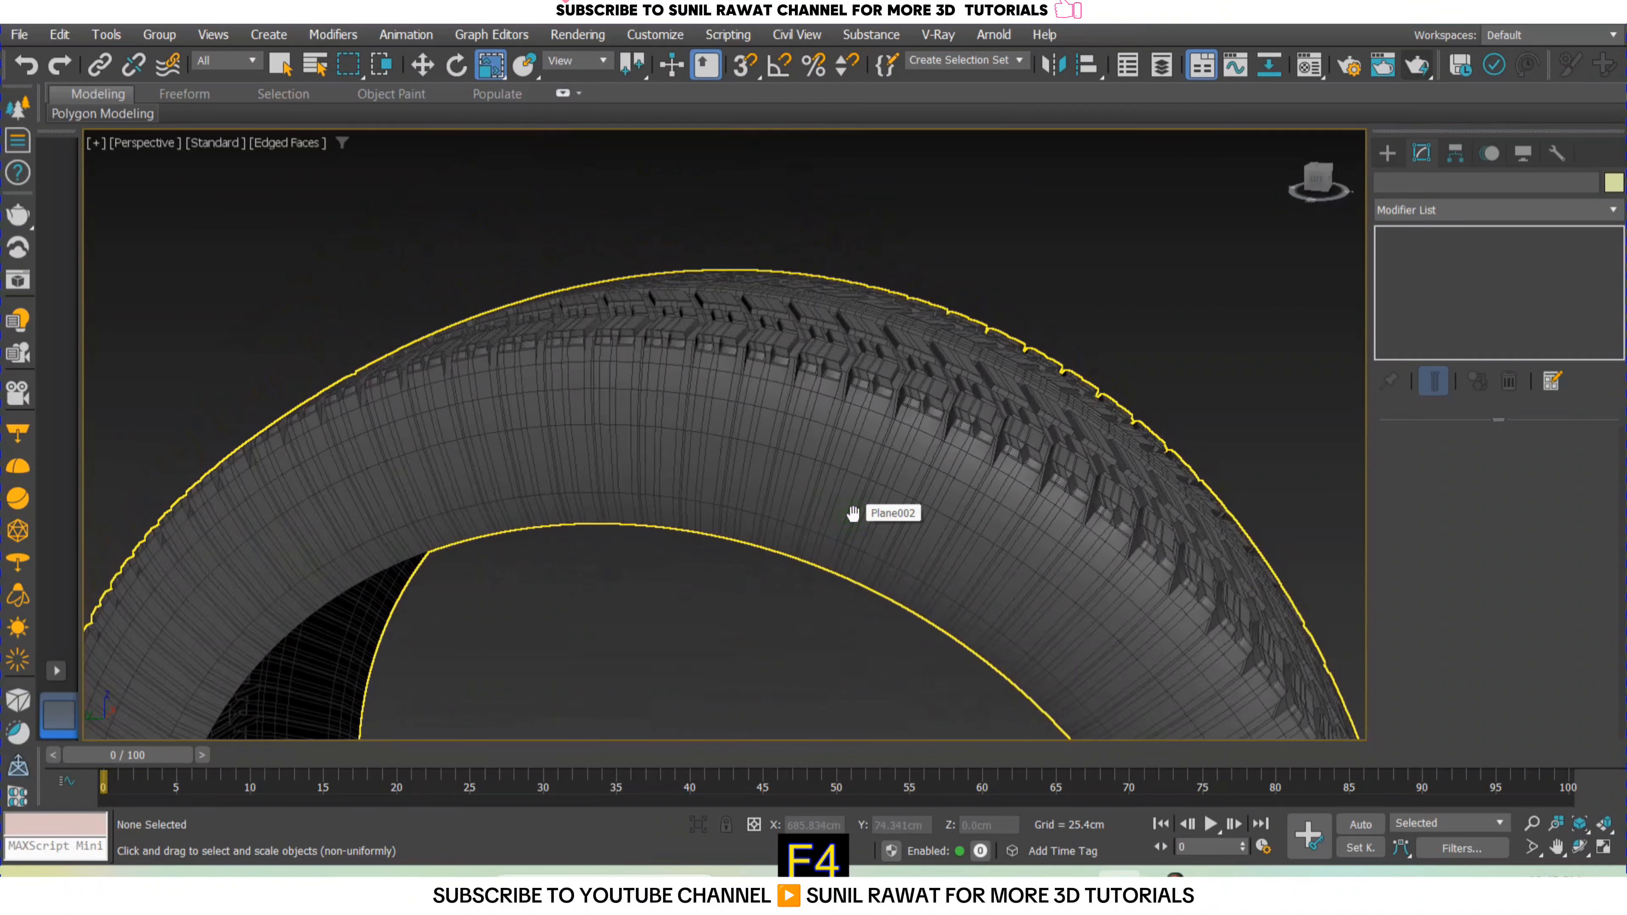
{"action": "key", "text": "F4"}
In the top Edit Poly of the tyre, select the open inner borders of both sidewalls and bridge them.
{"action": "left_click", "coordinate": [858, 514]}
{"action": "middle_click_drag", "start_coordinate": [1009, 487], "coordinate": [1087, 498], "text": "alt"}
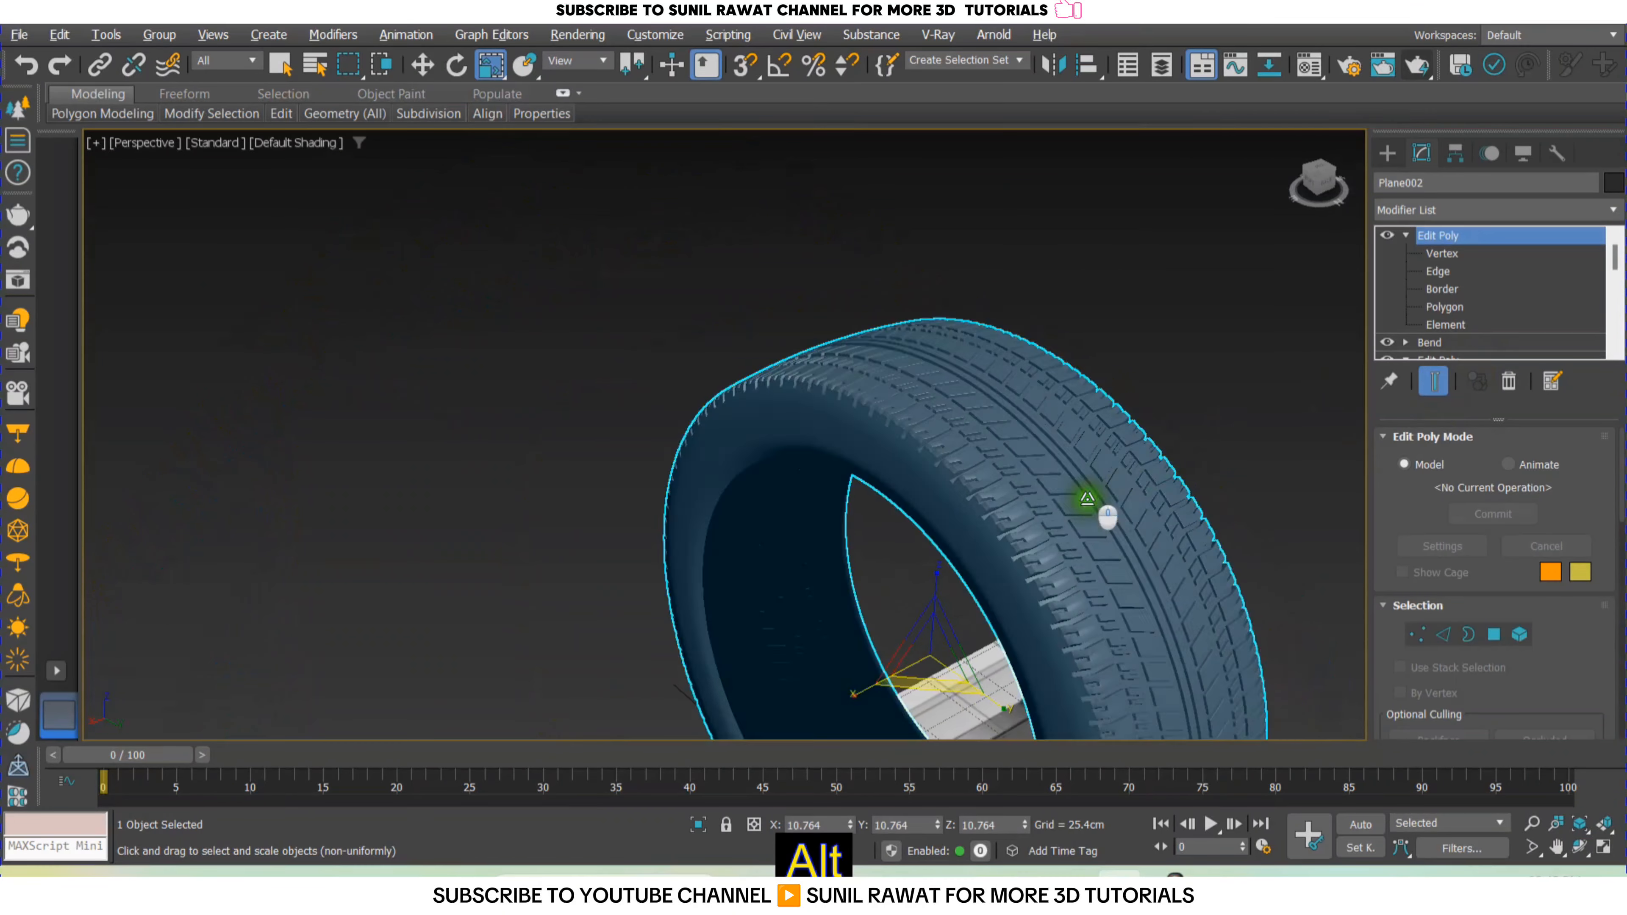
{"action": "left_click", "coordinate": [1468, 635]}
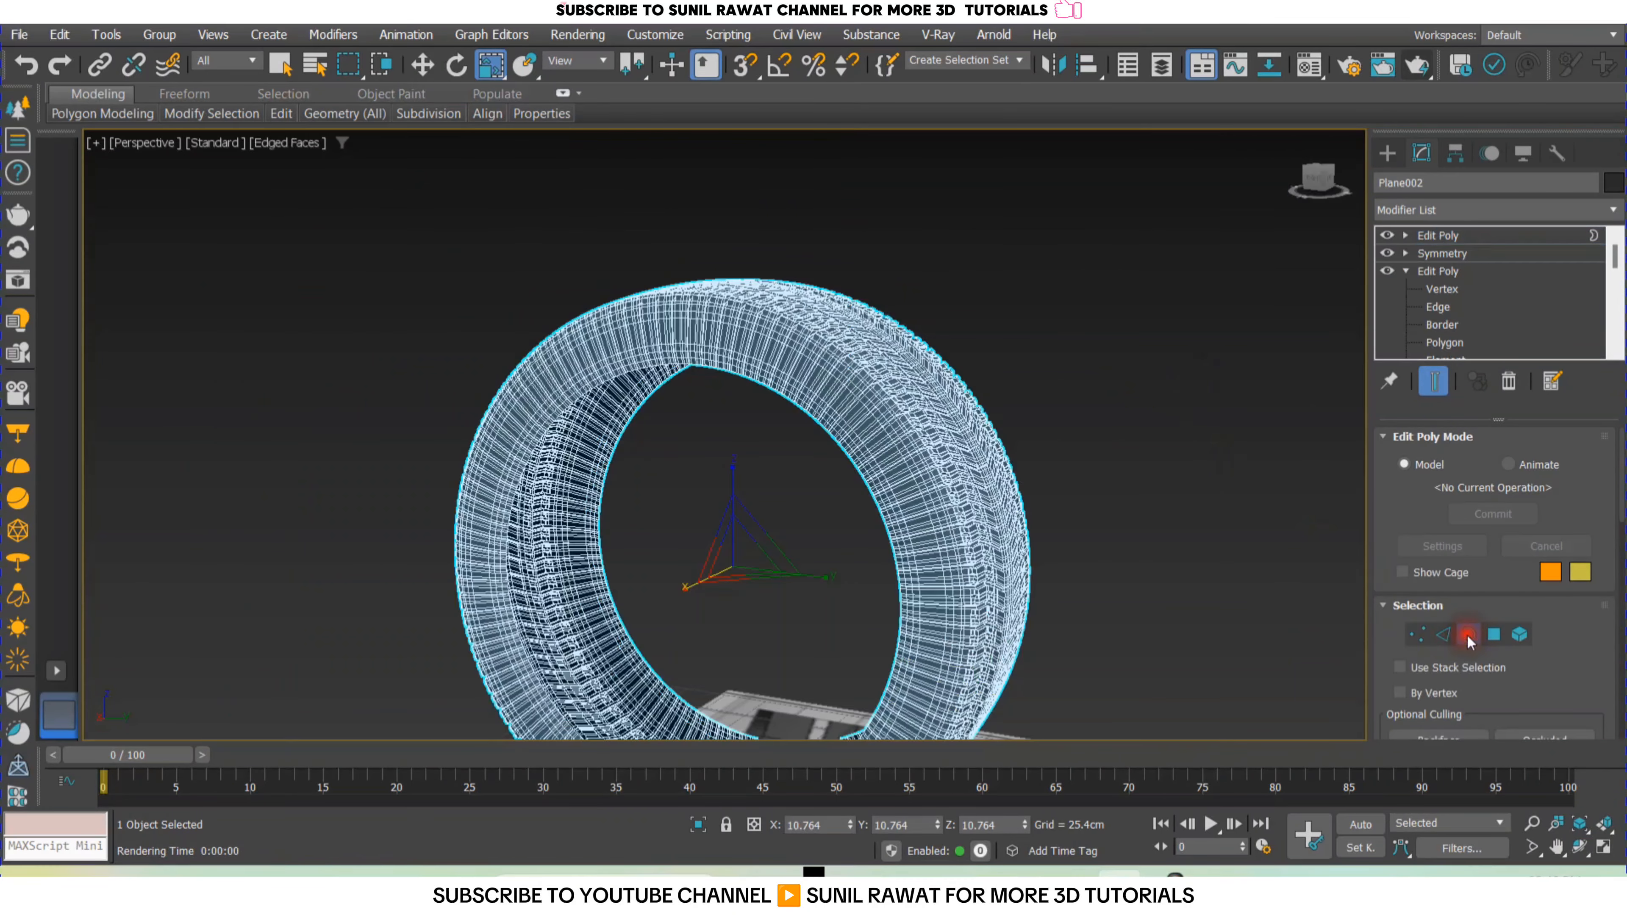
{"action": "left_click", "coordinate": [1405, 238]}
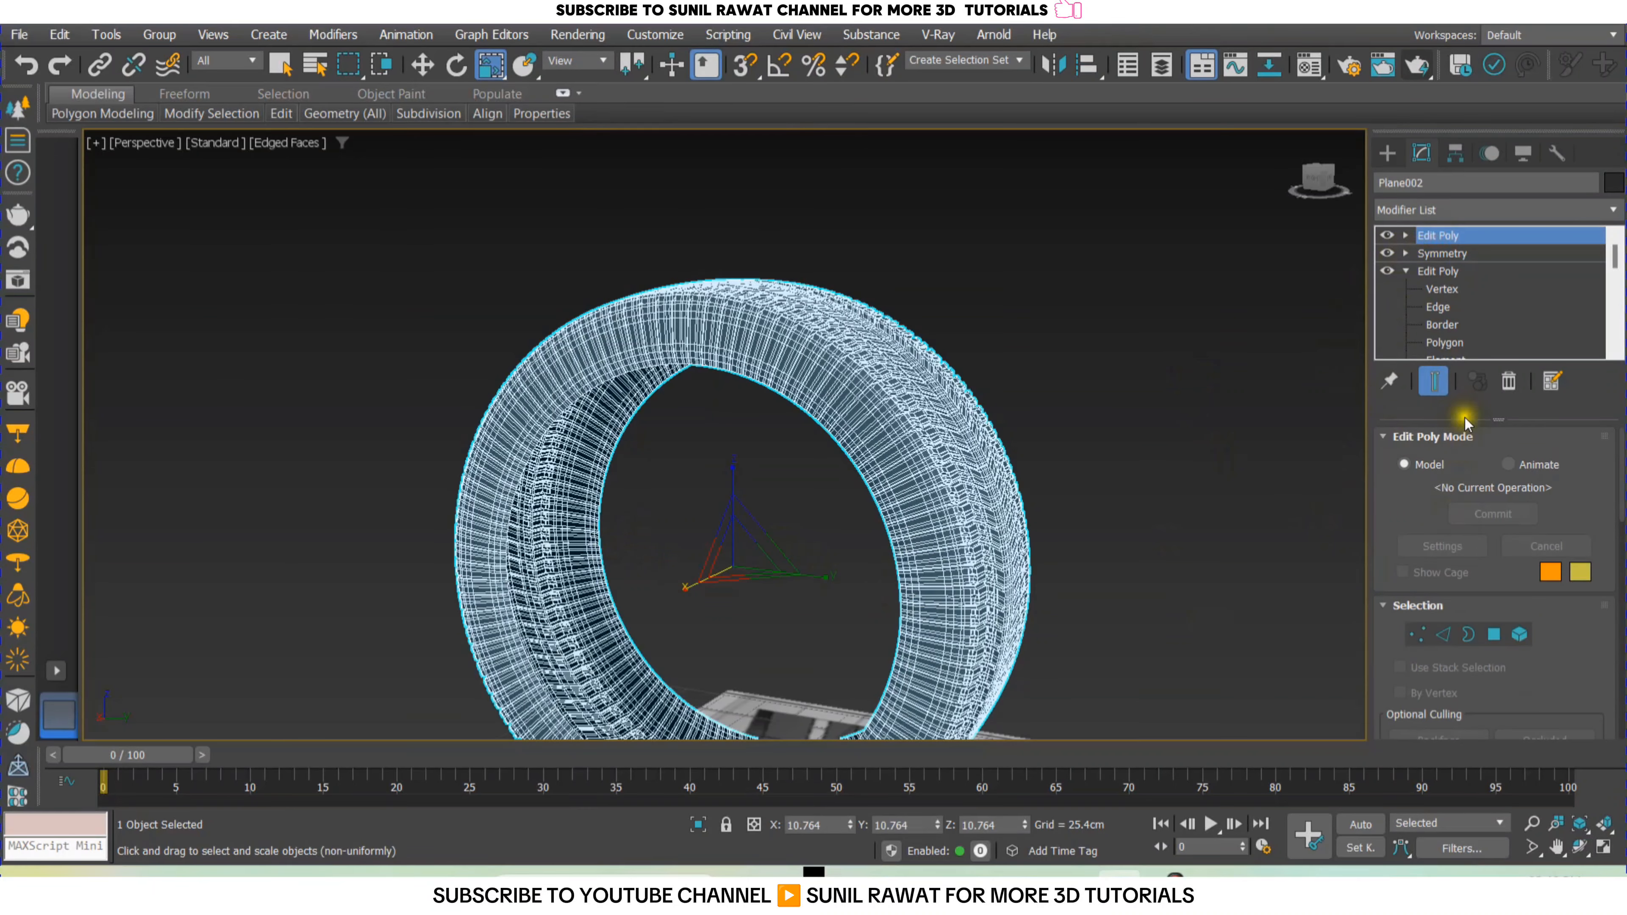
{"action": "left_click", "coordinate": [1404, 235]}
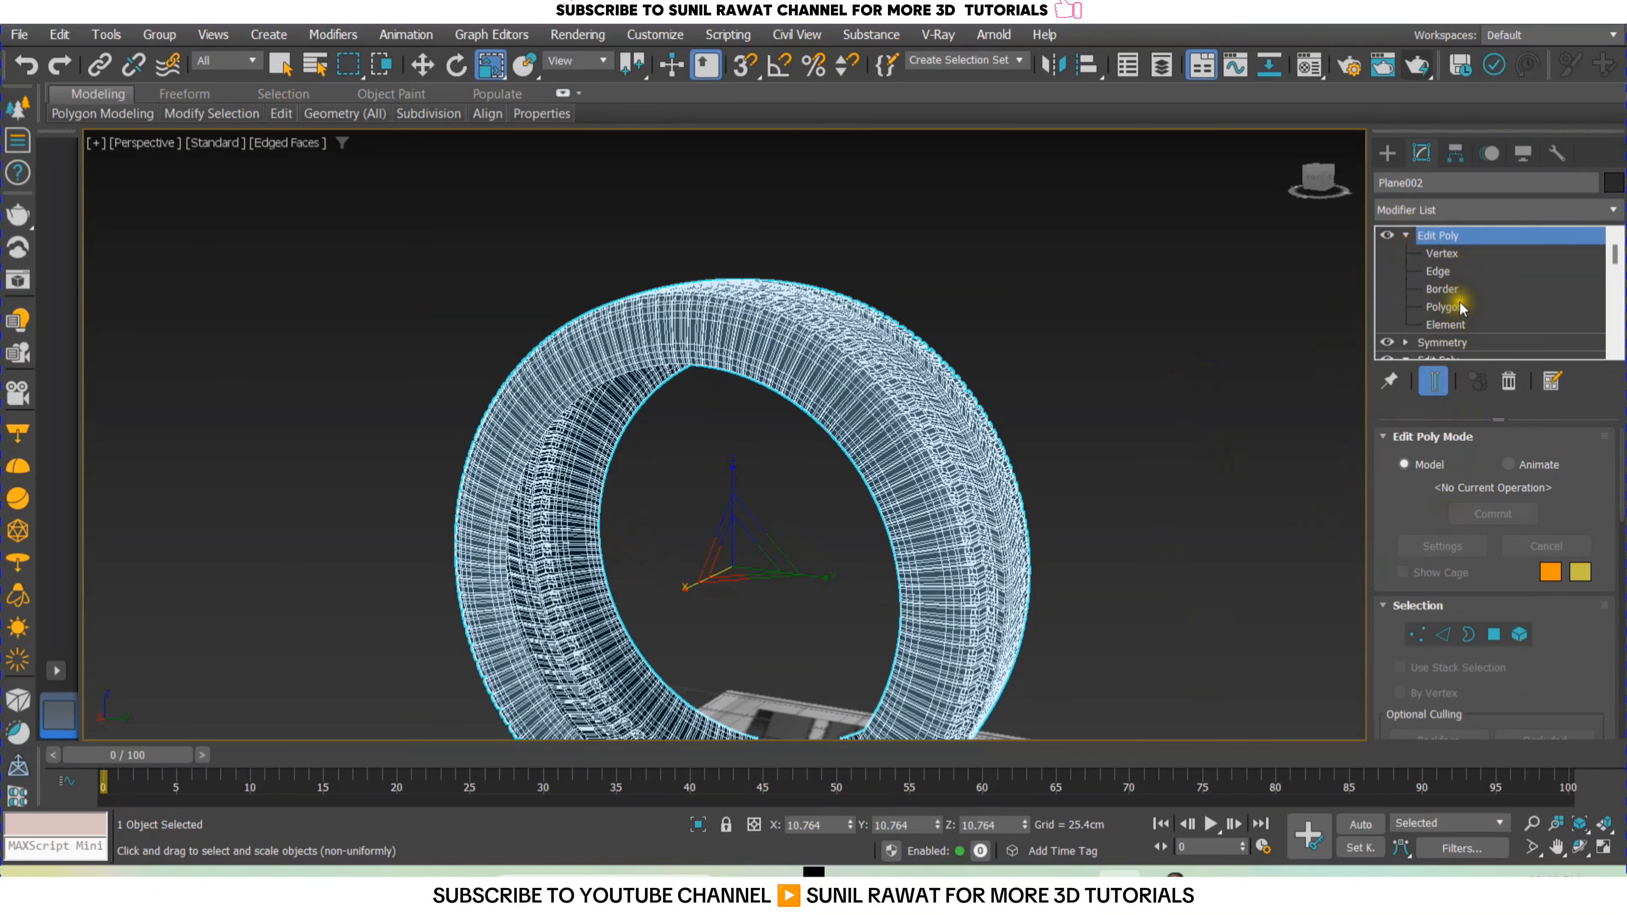
{"action": "left_click", "coordinate": [1448, 294]}
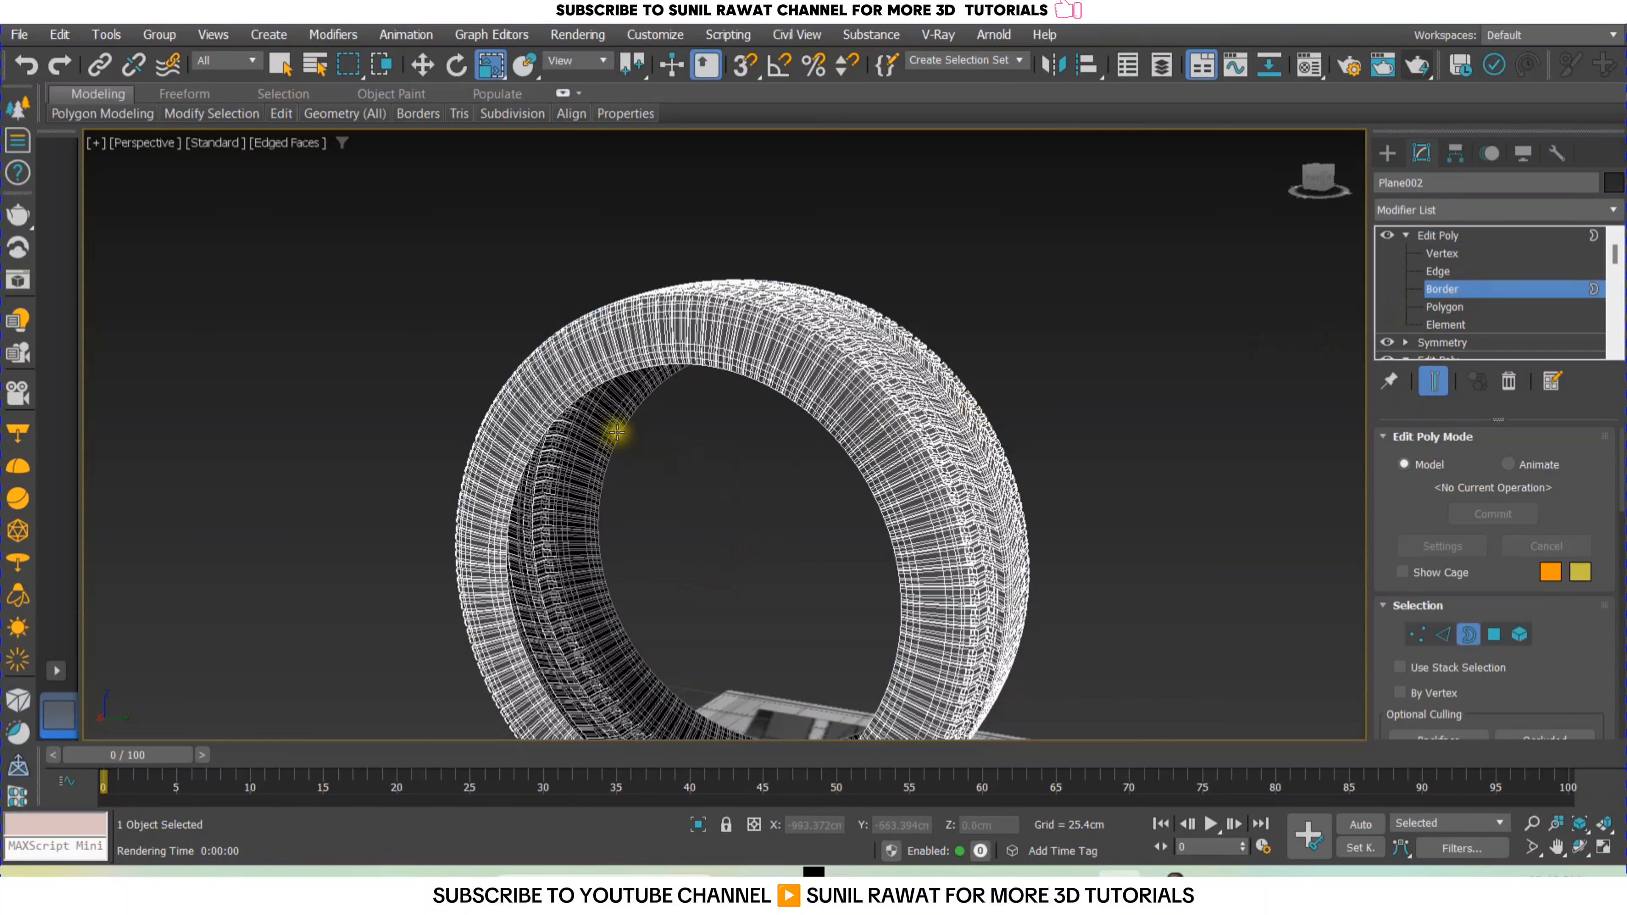
{"action": "left_click", "coordinate": [515, 489], "text": "ctrl"}
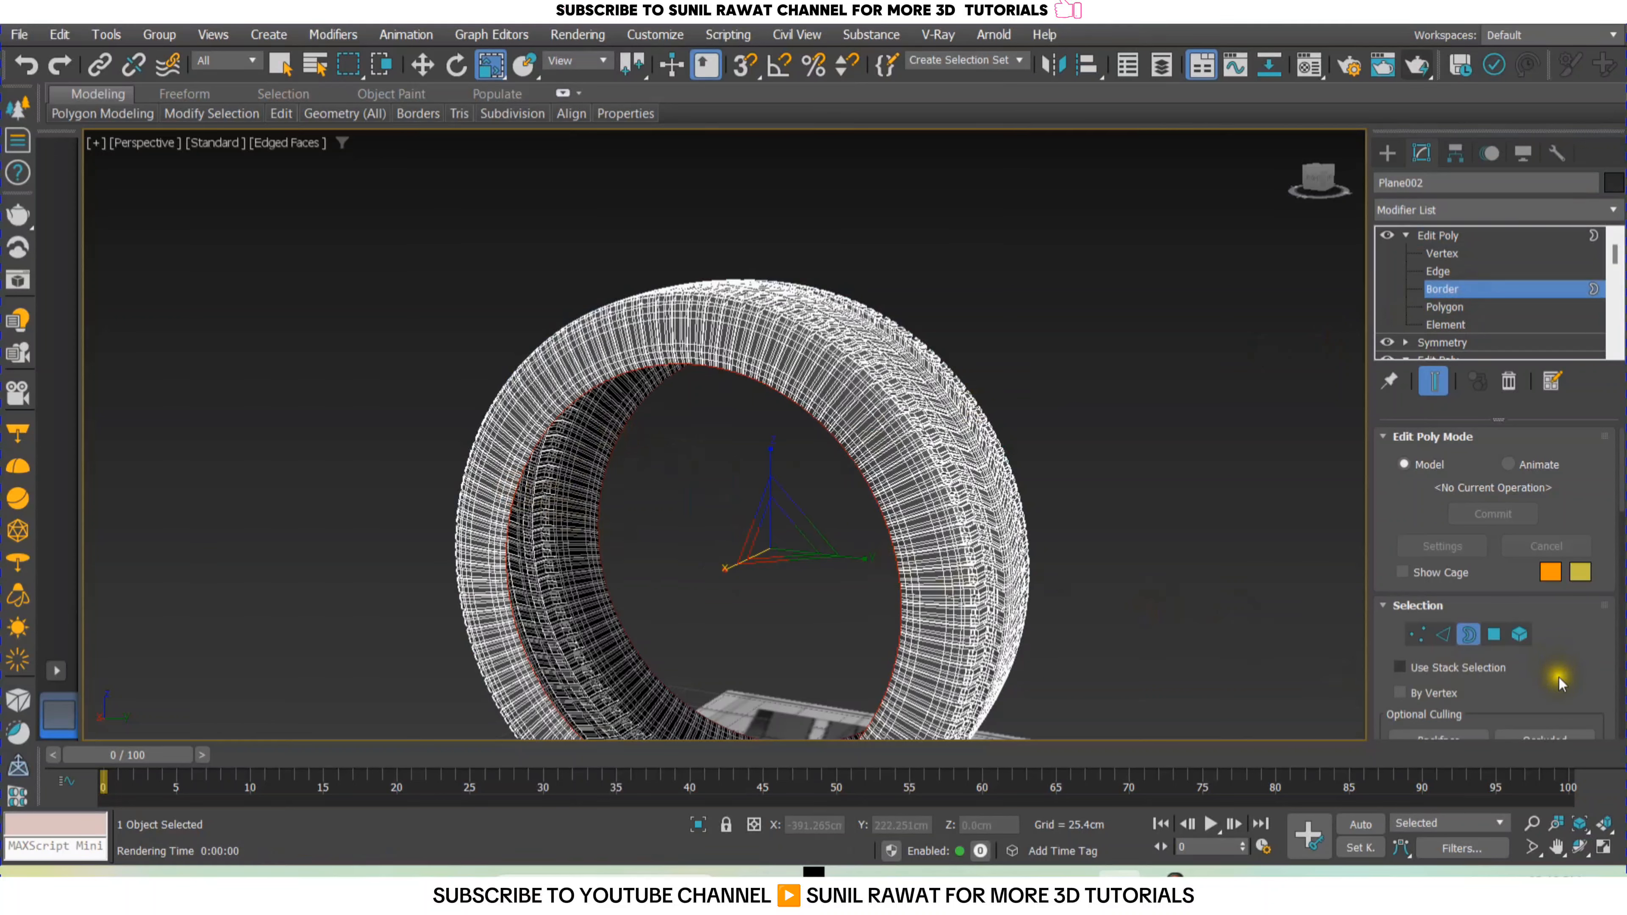
{"action": "left_click_drag", "start_coordinate": [1552, 652], "coordinate": [1589, 281]}
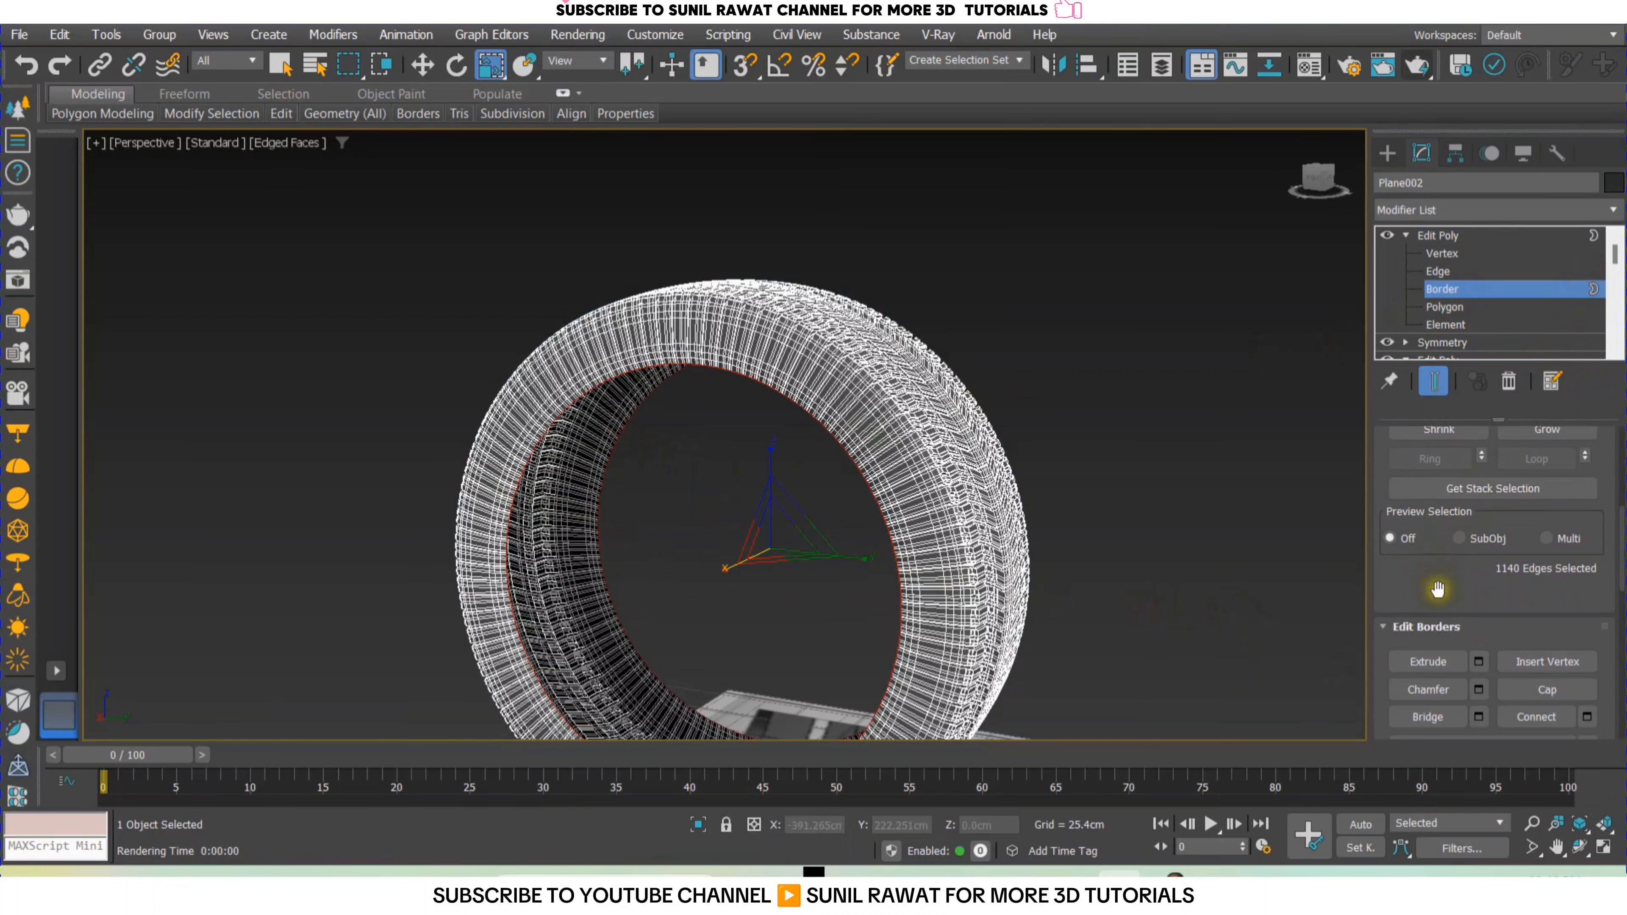
{"action": "left_click_drag", "start_coordinate": [1437, 589], "coordinate": [1467, 408]}
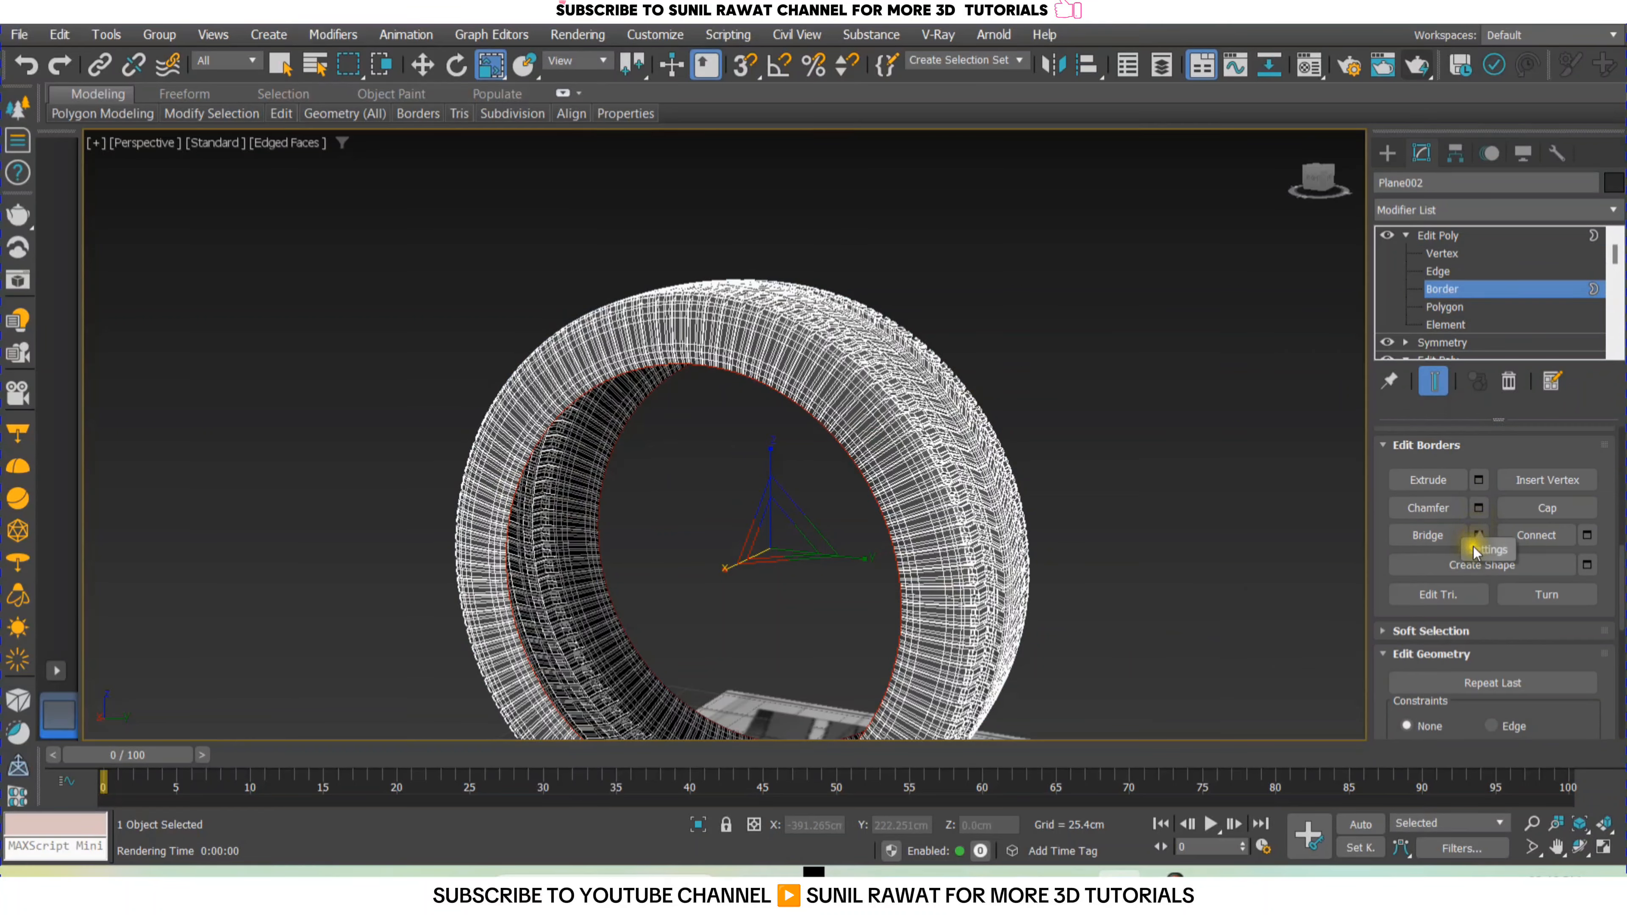
{"action": "left_click", "coordinate": [1442, 536]}
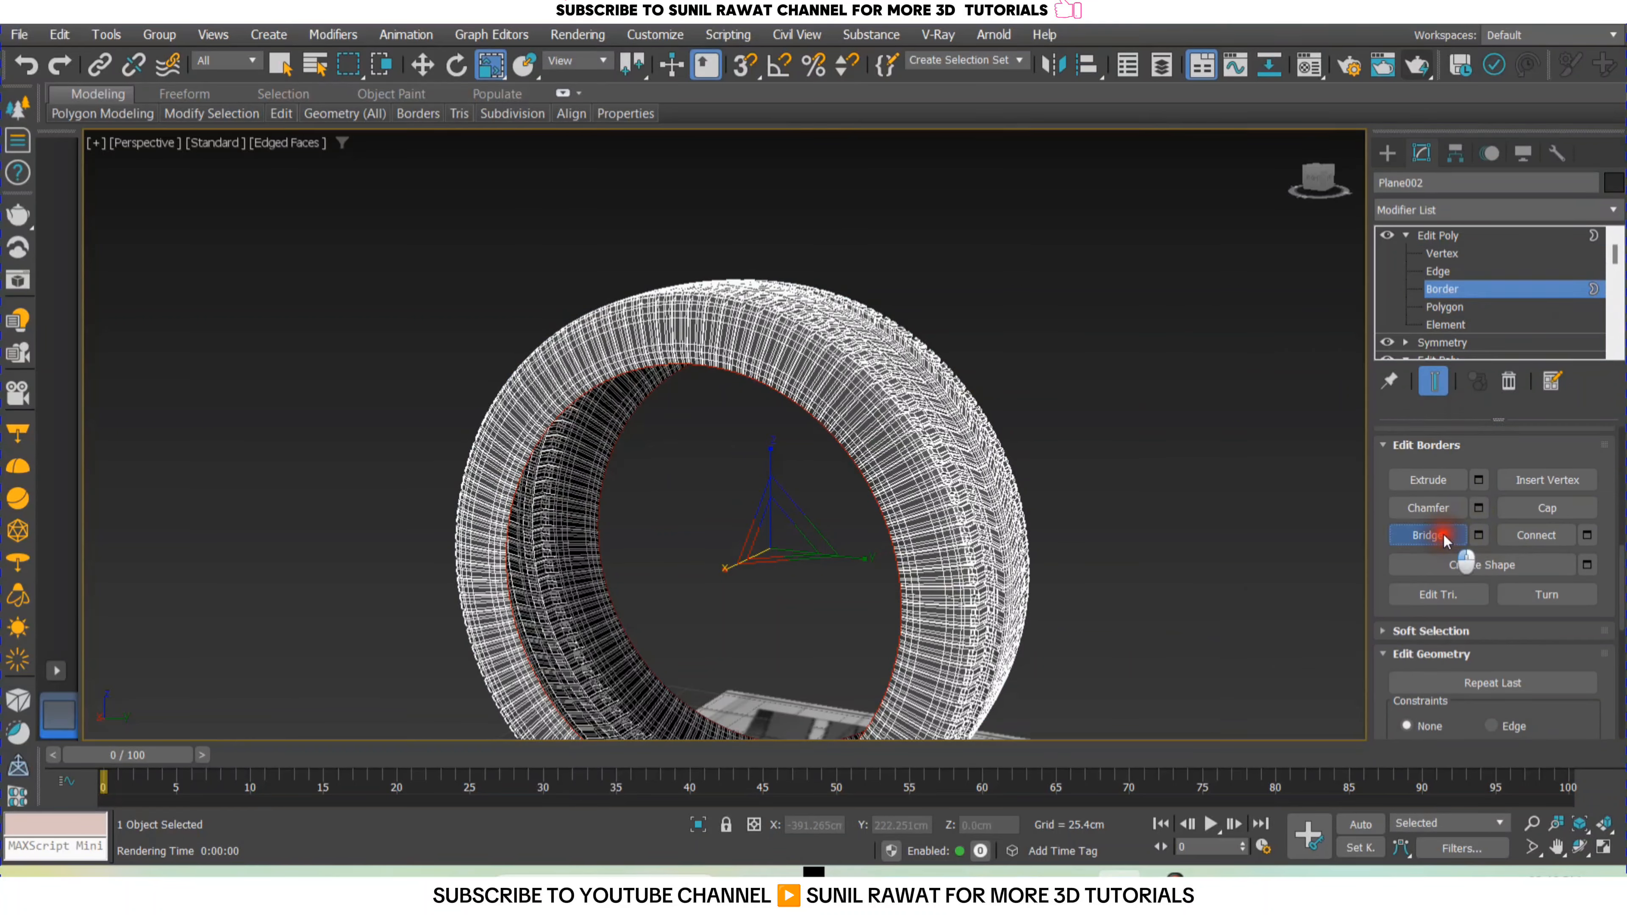
{"action": "left_click", "coordinate": [1232, 594]}
Select an edge along the tyre's inner rim where the sidewall meets the bridged surface, with edged faces shown.
{"action": "mouse_move", "coordinate": [902, 623]}
{"action": "middle_mouse_down"}
{"action": "mouse_move", "coordinate": [898, 542]}
{"action": "mouse_move", "coordinate": [798, 520]}
{"action": "mouse_move", "coordinate": [842, 509]}
{"action": "middle_mouse_up"}
{"action": "key", "text": "F4"}
{"action": "scroll", "coordinate": [676, 381], "scroll_direction": "up", "scroll_amount": 3}
{"action": "middle_click_drag", "start_coordinate": [678, 385], "coordinate": [766, 479]}
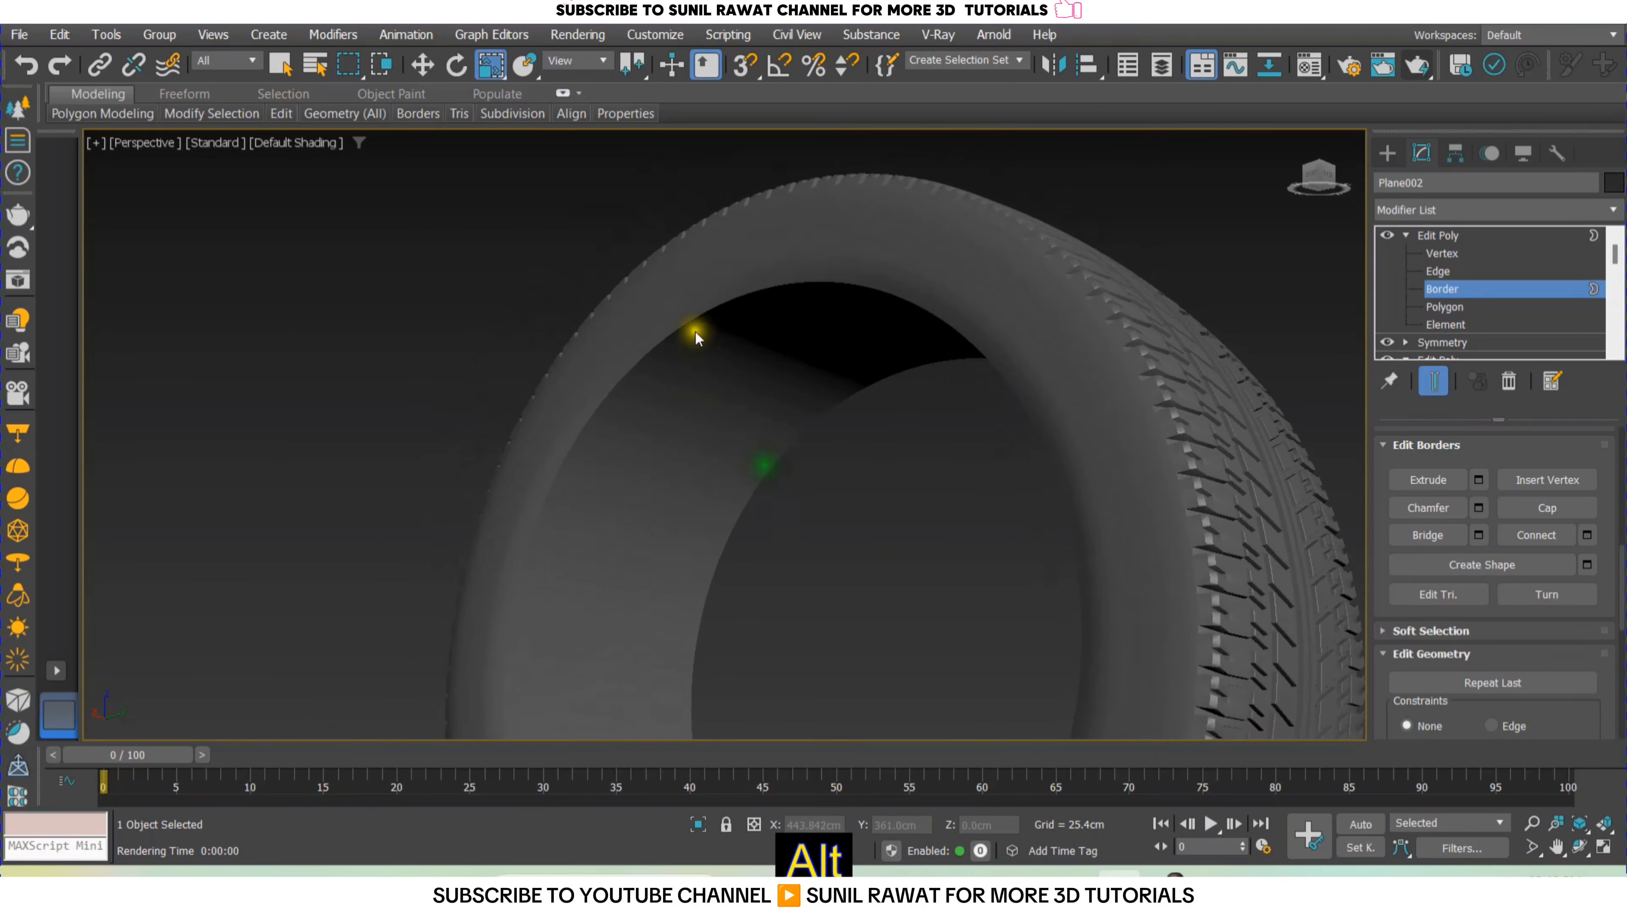
{"action": "scroll", "coordinate": [695, 332], "scroll_direction": "up", "scroll_amount": 5}
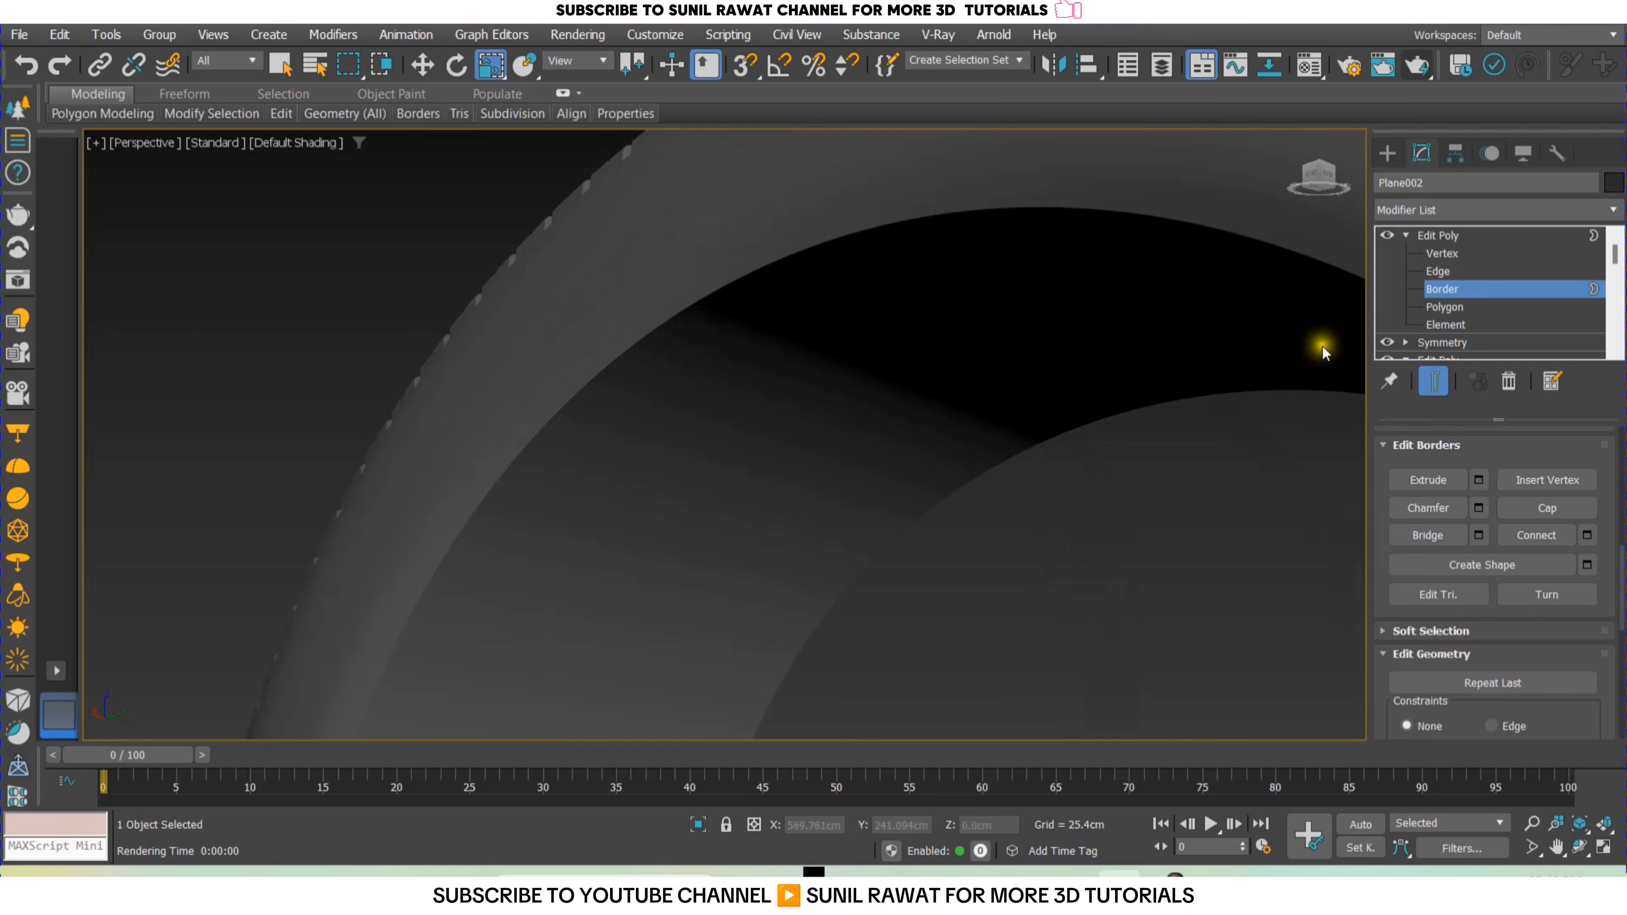
{"action": "left_click", "coordinate": [1438, 272]}
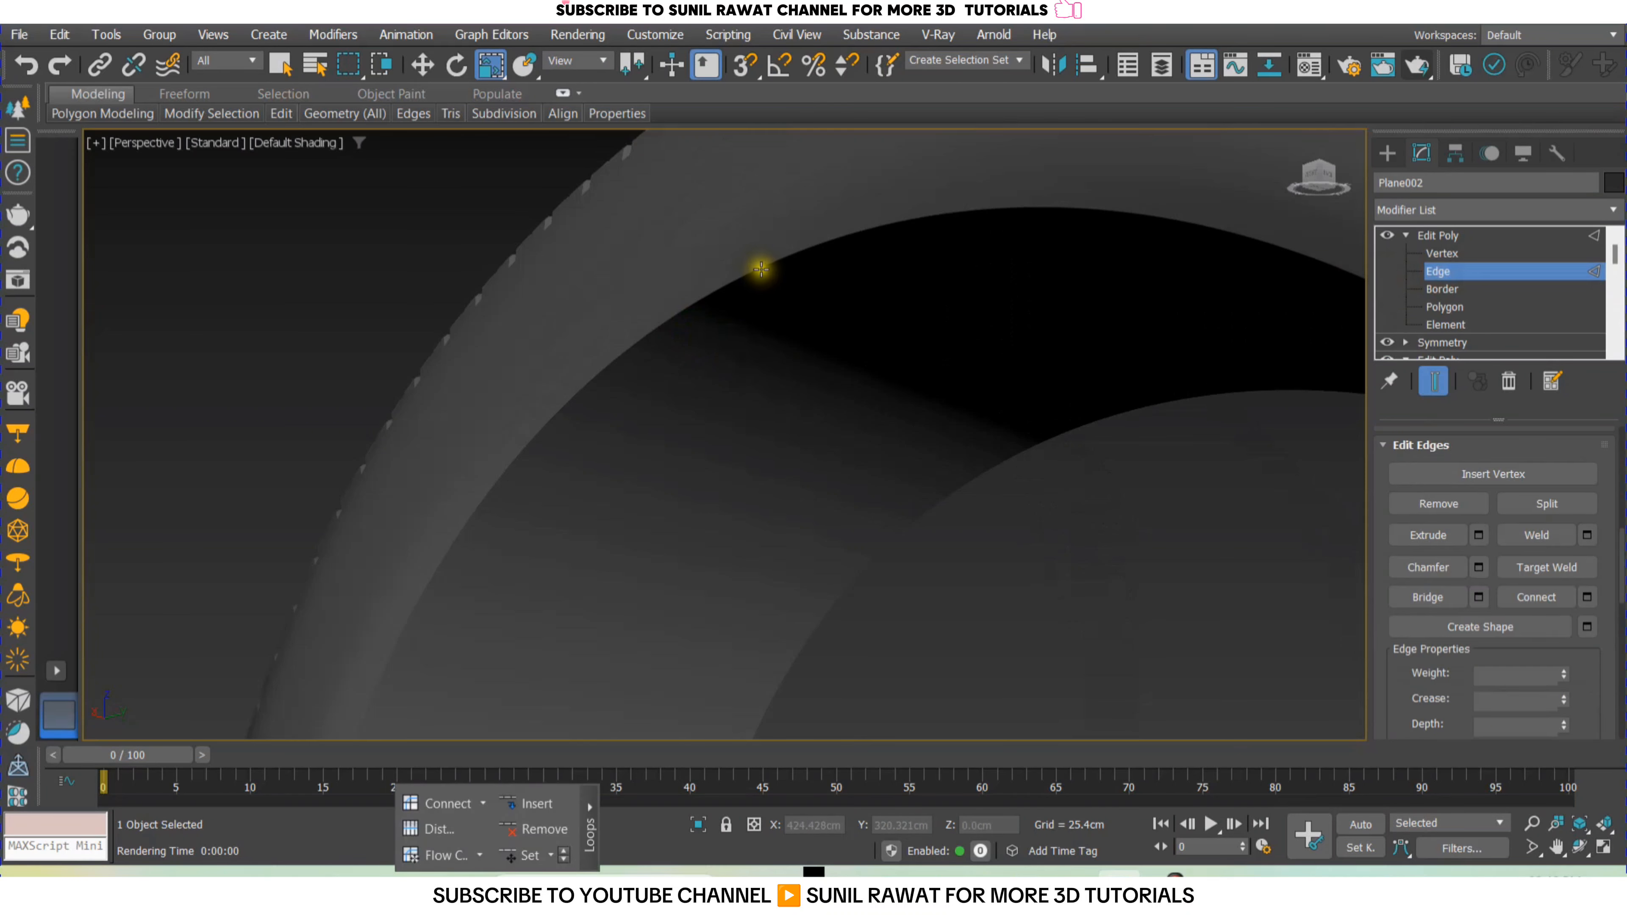
{"action": "left_click", "coordinate": [757, 263]}
{"action": "key", "text": "F5"}
{"action": "key", "text": "F4"}
{"action": "key", "text": "F4"}
{"action": "key", "text": "F4"}
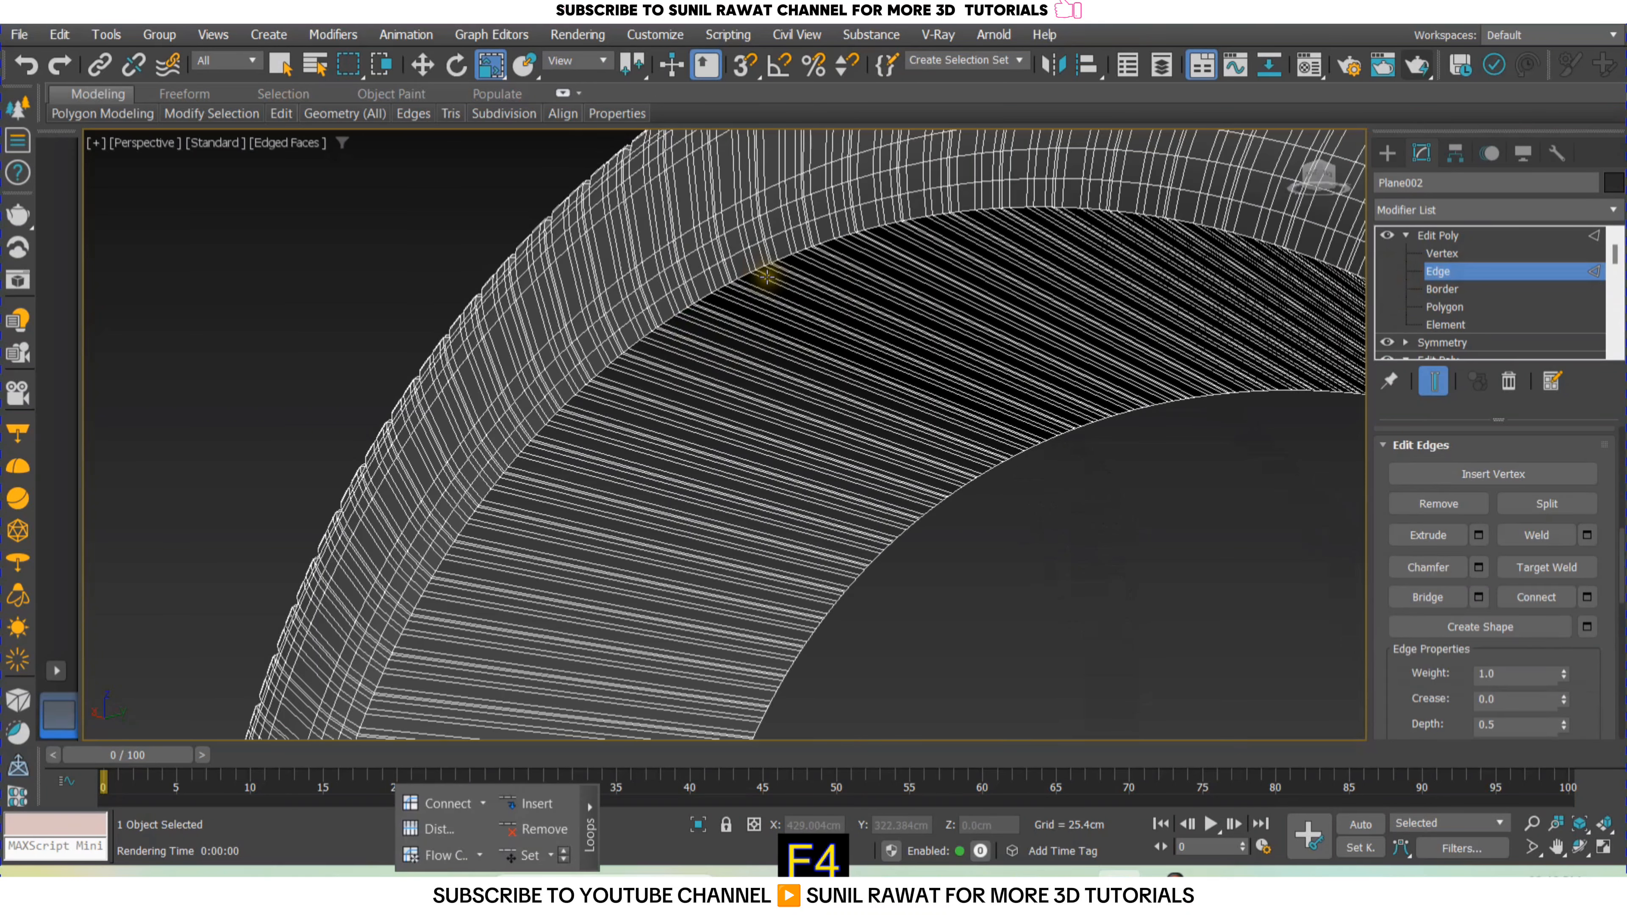